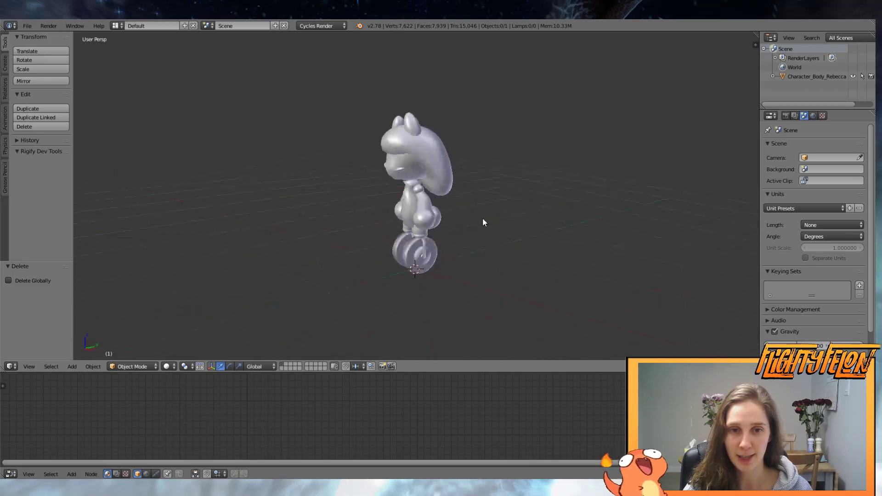
- Check the character in rendered shading and return to a solid front view
scroll(541, 219, "up", 3)
key("shift+z")
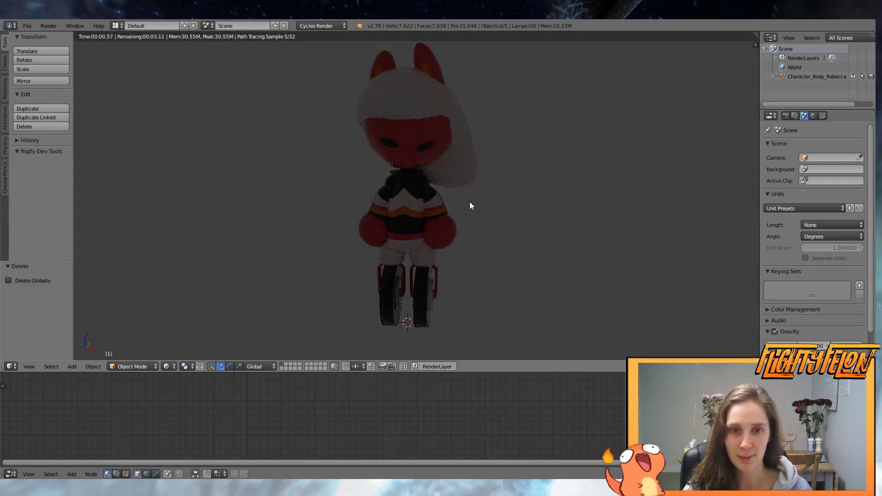
mouse_move(470, 201)
middle_mouse_down()
mouse_move(552, 198)
mouse_move(319, 197)
mouse_move(473, 194)
mouse_move(489, 209)
mouse_move(459, 205)
mouse_move(475, 210)
middle_mouse_up()
key("z")
key("z")
scroll(473, 197, "down", 2)
key("KP_1")
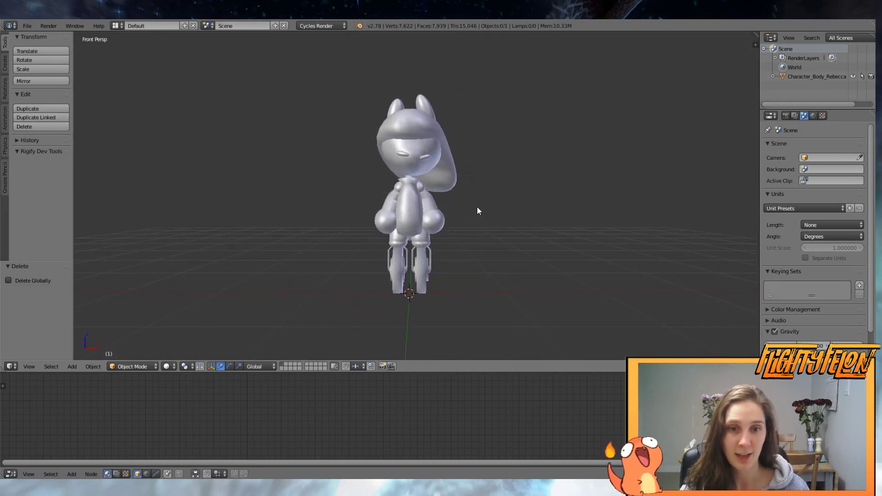
- Start the Screencast Keys display and center the 3D cursor with the whole character in front orthographic view
key("n")
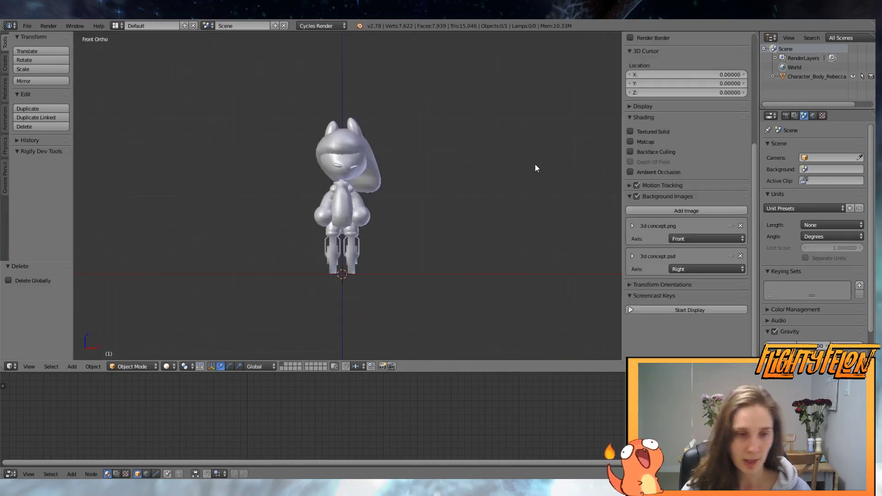
left_click(690, 311)
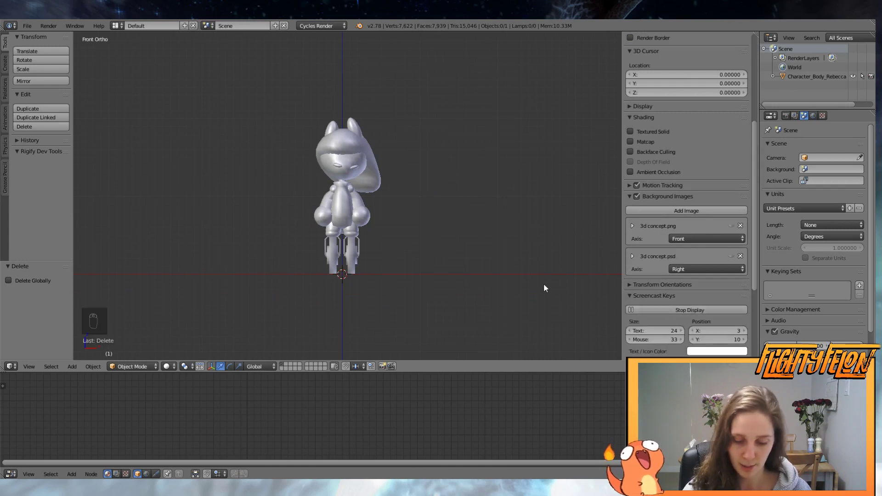
key("n")
scroll(539, 227, "up", 3)
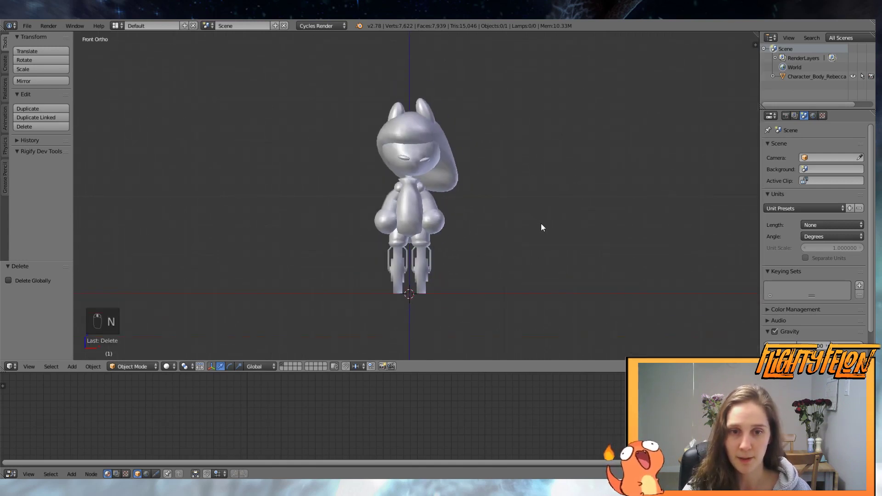
key("shift+c")
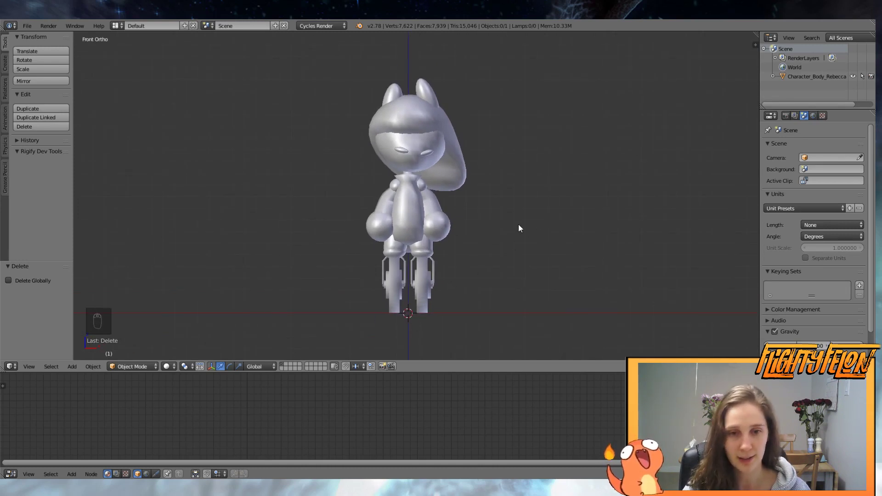
- Add a single-bone armature at the character's base and make it display in front of the mesh
key("shift+a")
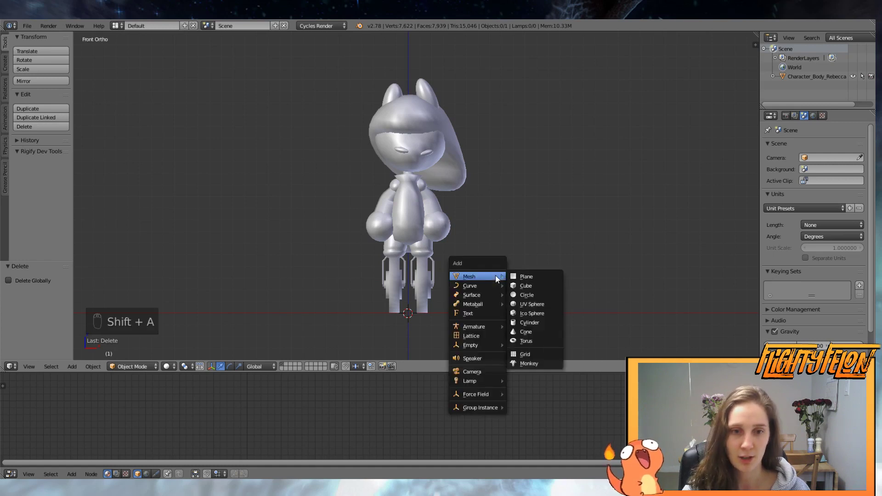
mouse_move(485, 326)
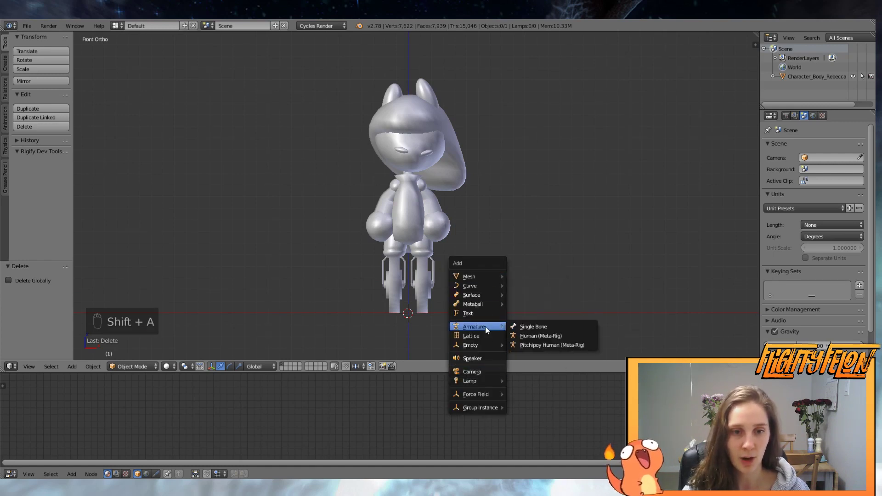
left_click(523, 327)
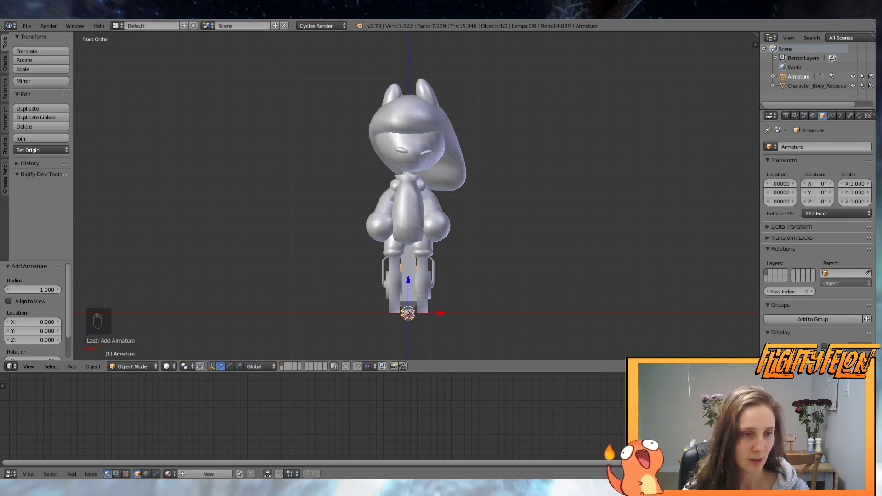
left_click(824, 356)
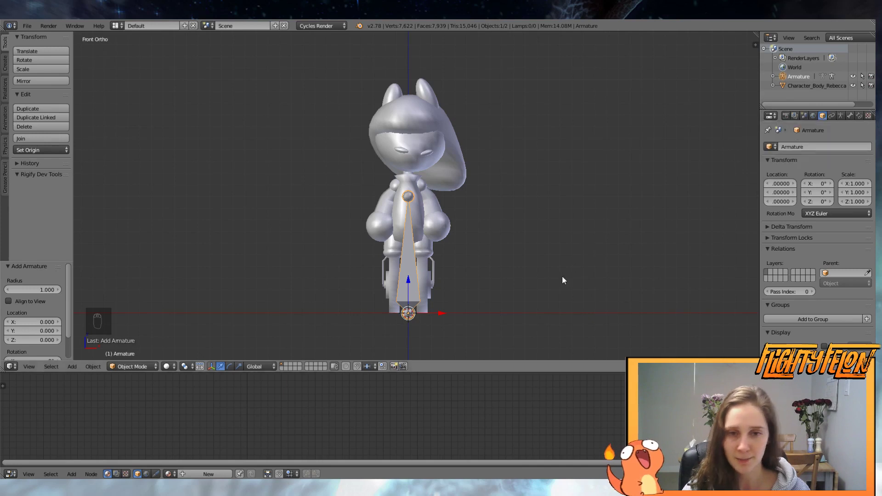
- In Edit Mode, shorten the bone by lowering its tip about 0.627 along Z, to between the wheels
scroll(423, 207, "up", 1)
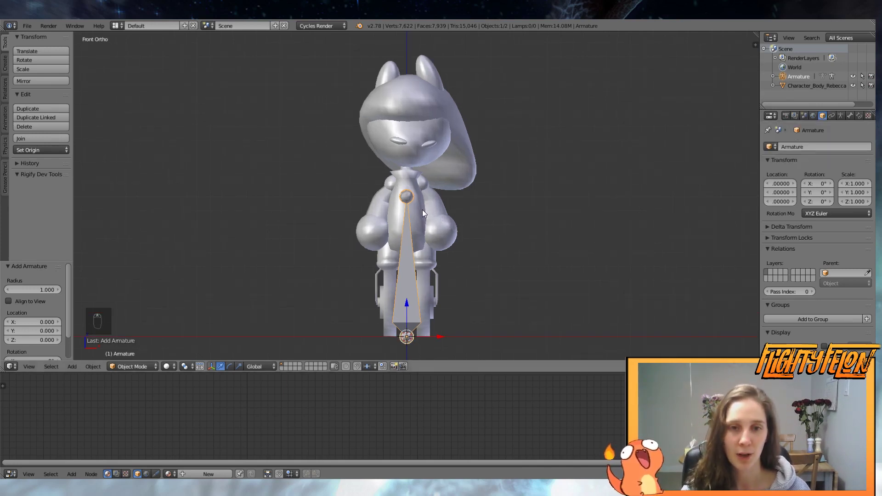
scroll(423, 210, "up", 1)
scroll(404, 217, "down", 3)
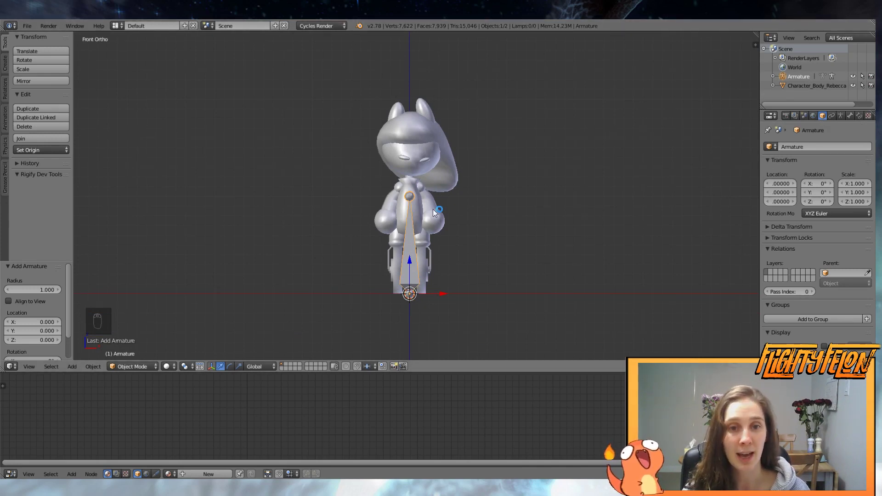
scroll(439, 210, "up", 2)
key("Tab")
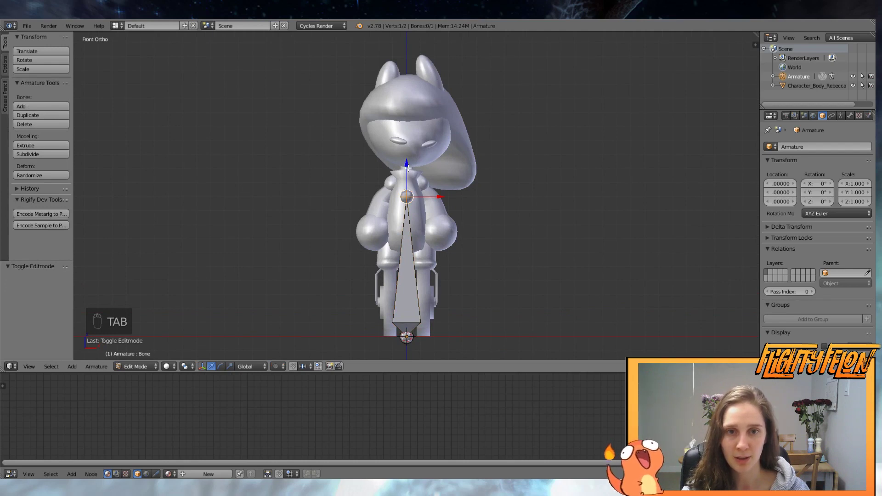
left_click_drag(418, 162, 418, 253)
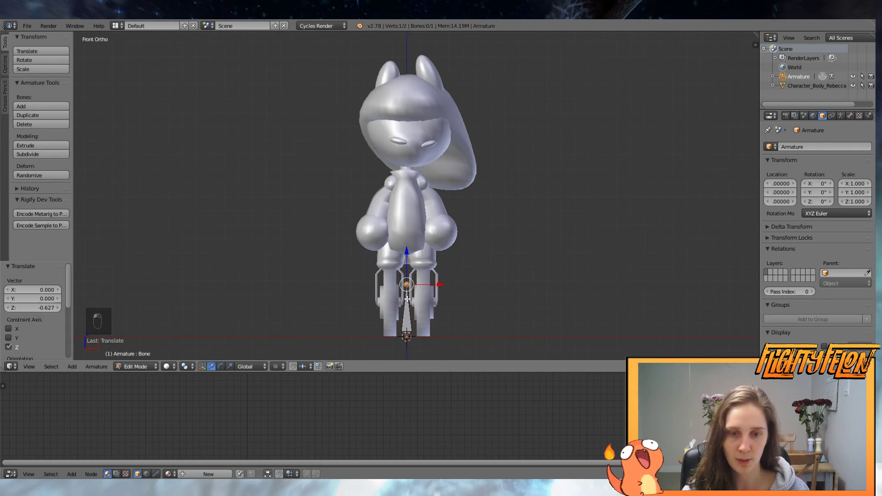
- Select the whole bone and rename it "Root"
right_click(411, 324)
key("n")
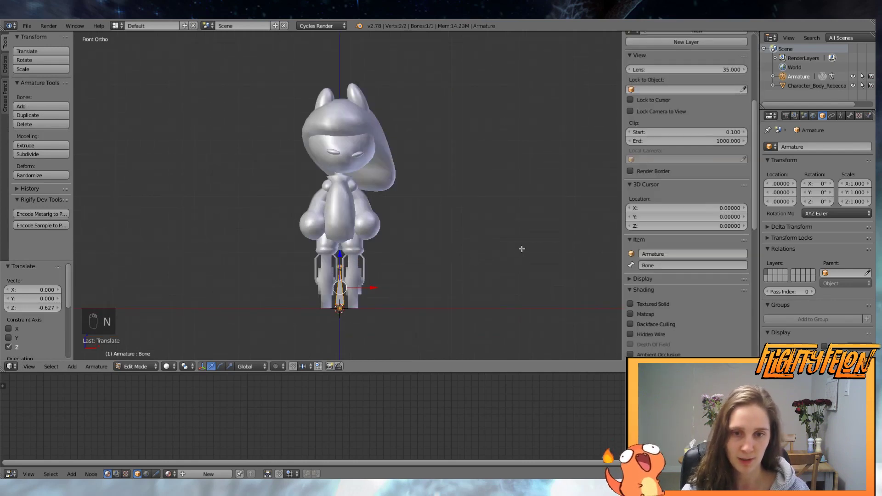
scroll(671, 194, "up", 2)
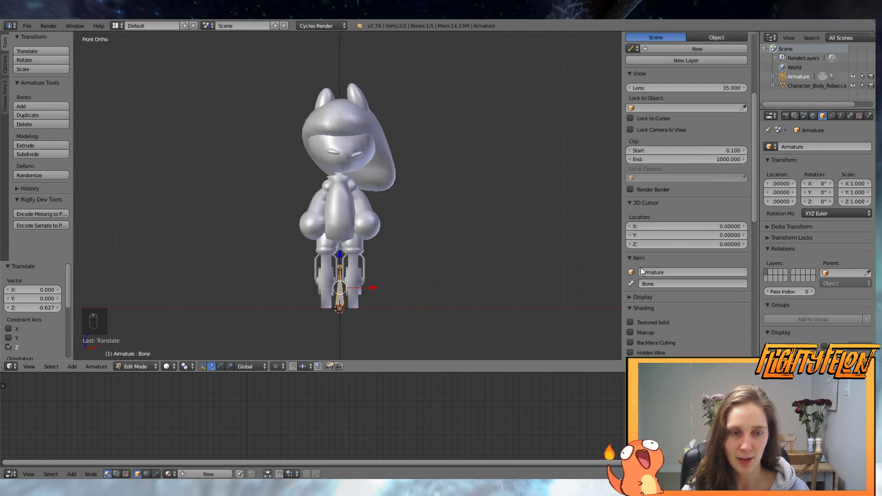
left_click(660, 283)
type("Root")
key("Return")
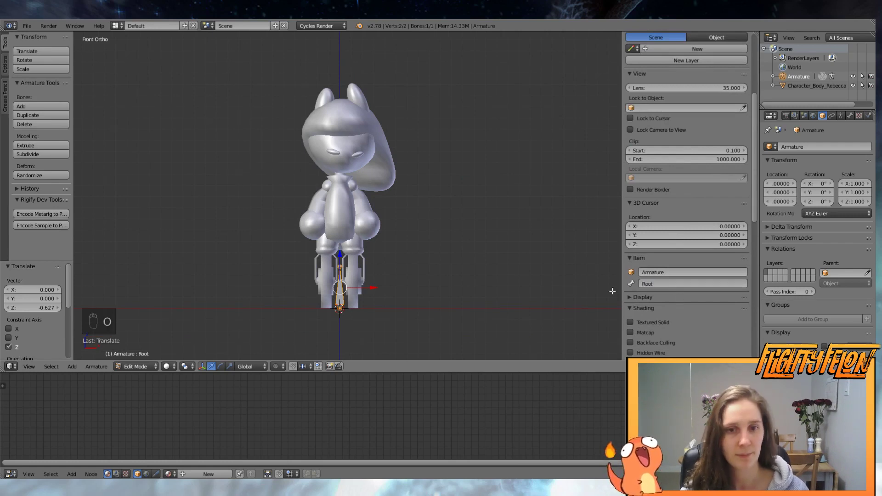
- Examine the Root bone's base, body and tip up close by selecting each part, ending with the tip selected in front view
scroll(367, 265, "up", 2)
right_click(337, 300)
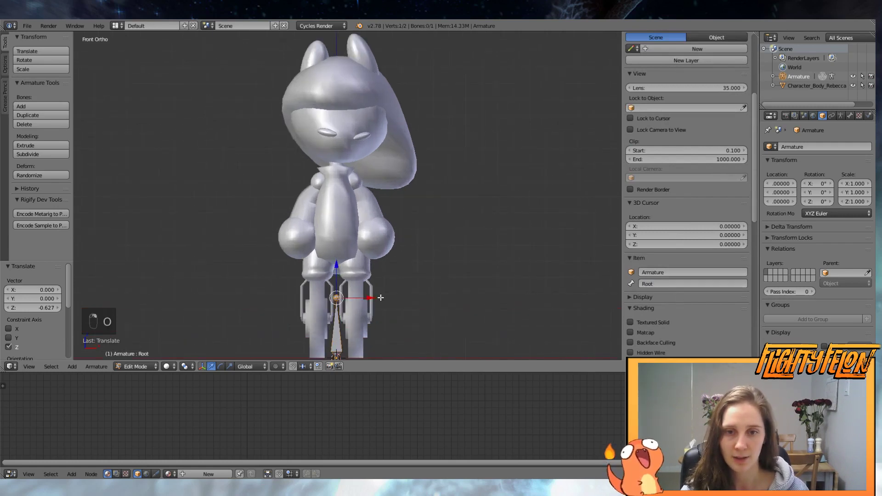
scroll(381, 298, "up", 1)
middle_click_drag(381, 307, 413, 188, "shift")
scroll(386, 220, "up", 5)
middle_click_drag(425, 225, 405, 125, "shift")
middle_click_drag(404, 174, 417, 199)
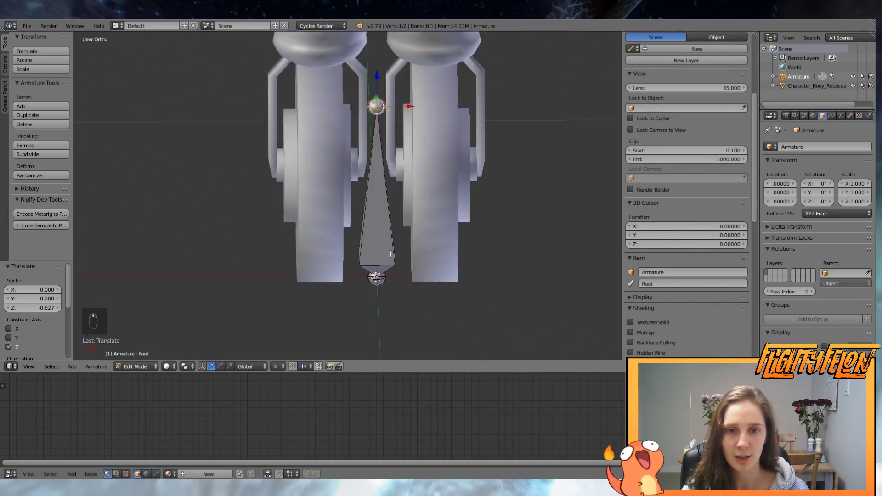
right_click(380, 278)
right_click(378, 216)
right_click(376, 107)
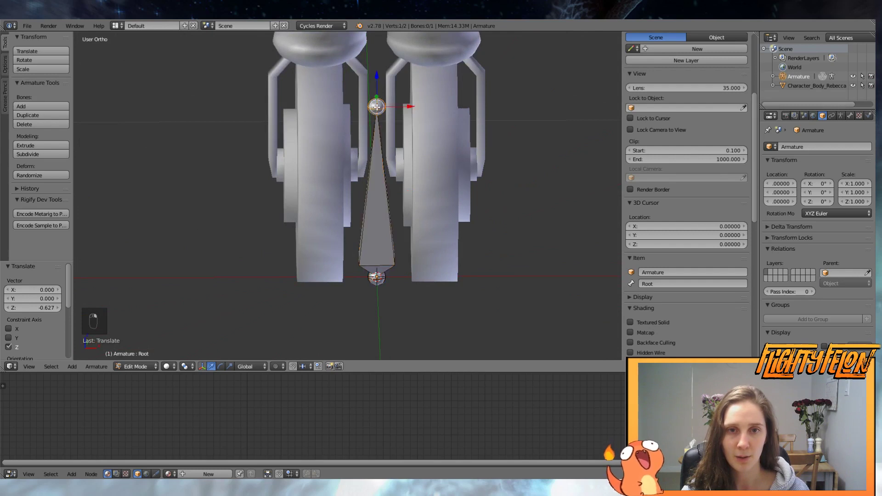
key("KP_1")
scroll(447, 142, "down", 5)
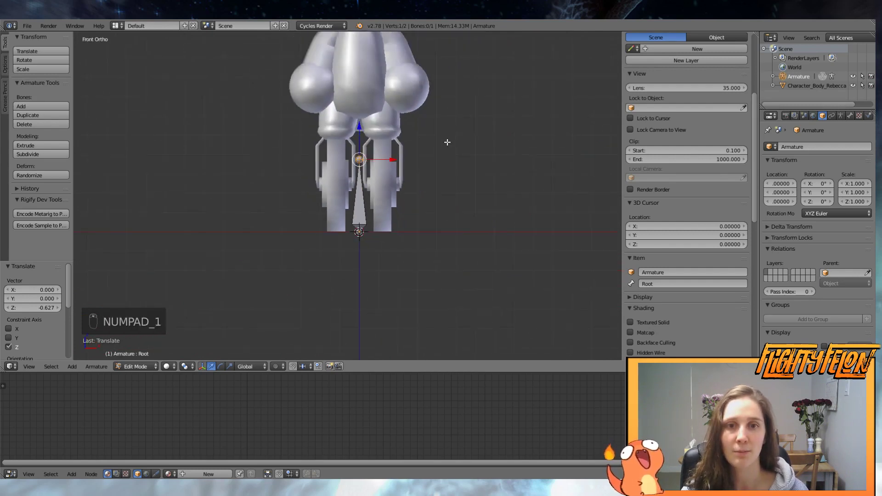
middle_click_drag(437, 200, 448, 249, "shift")
scroll(452, 248, "up", 3)
middle_click_drag(456, 281, 437, 271, "shift")
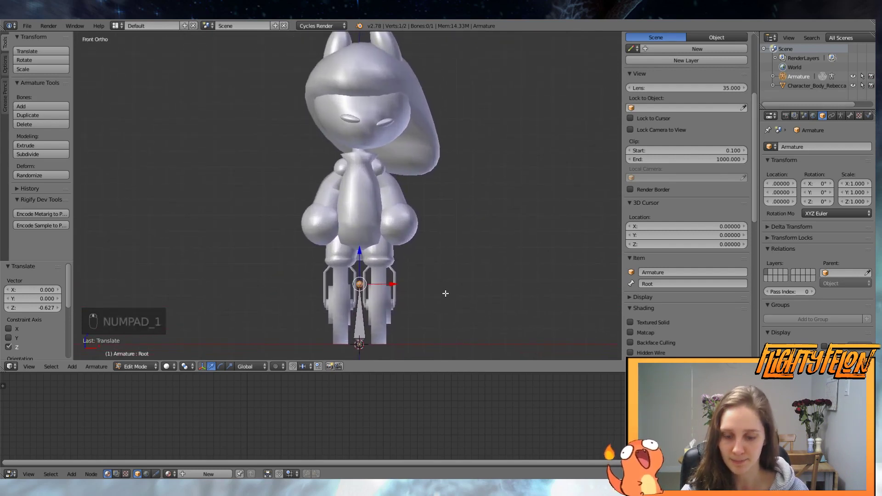
key("e")
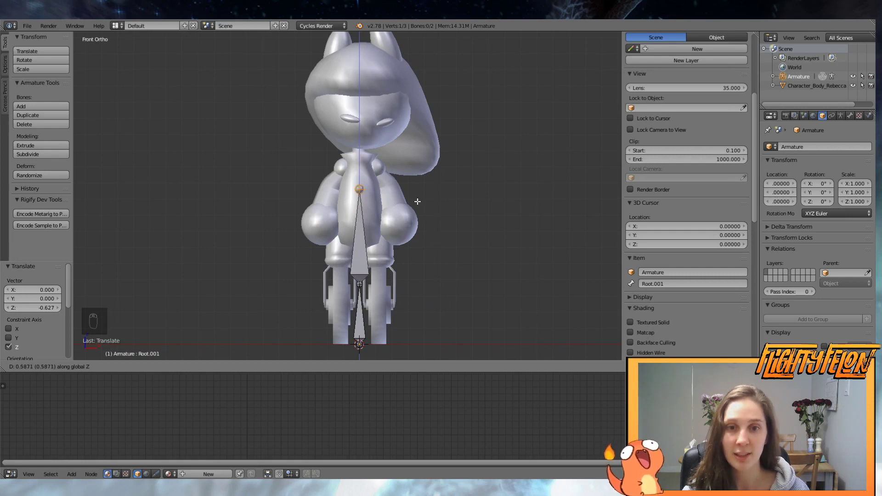
key("Escape")
key("ctrl+z")
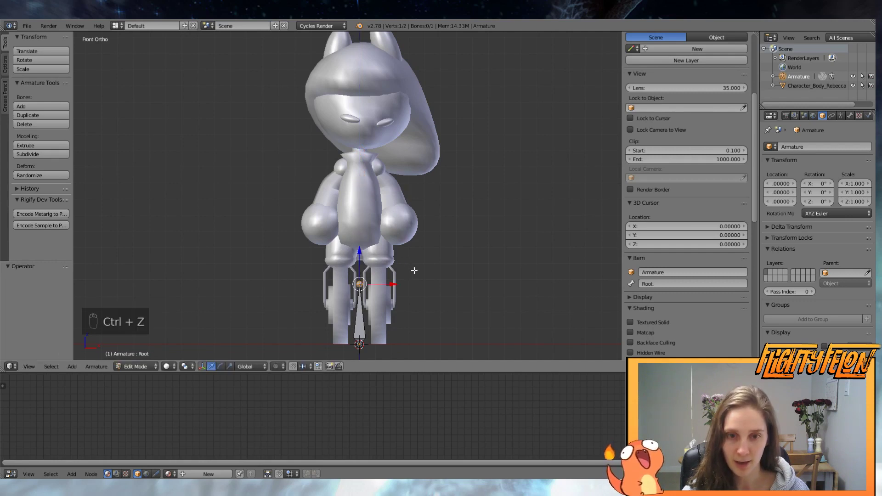
- Extrude a second bone from the Root bone's tip straight up along Z by about 0.564
key("e")
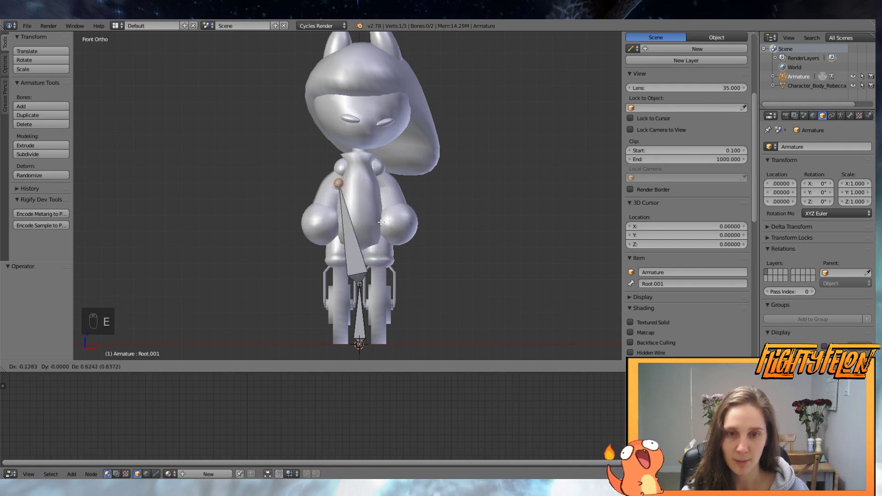
key("z")
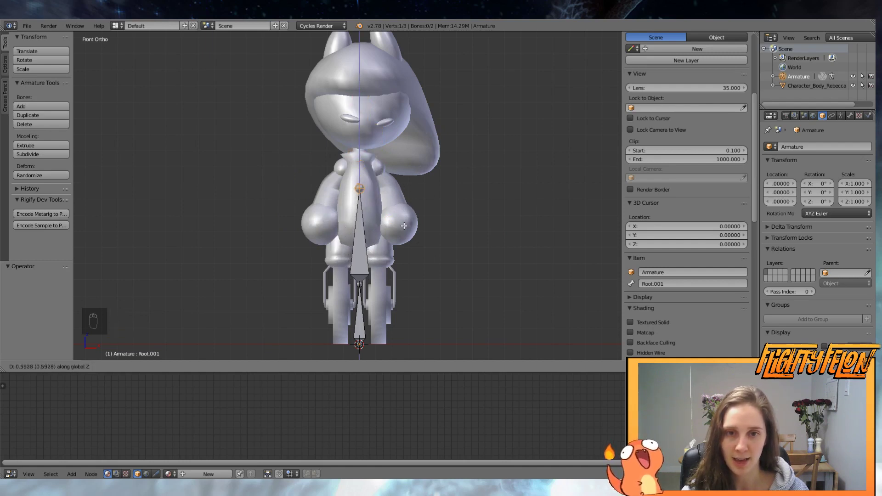
left_click(401, 230)
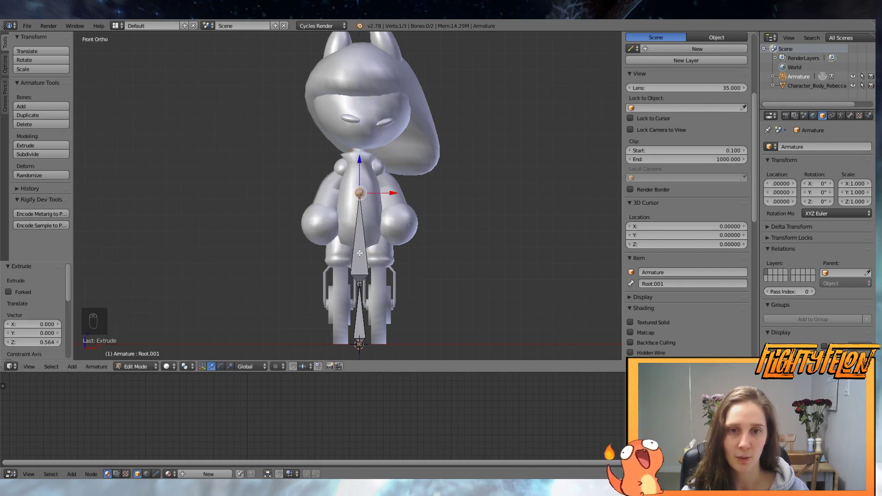
- Disconnect the torso bone from Root with Disconnect Bone and move it up about 0.208 along Z to the hips
right_click(364, 279)
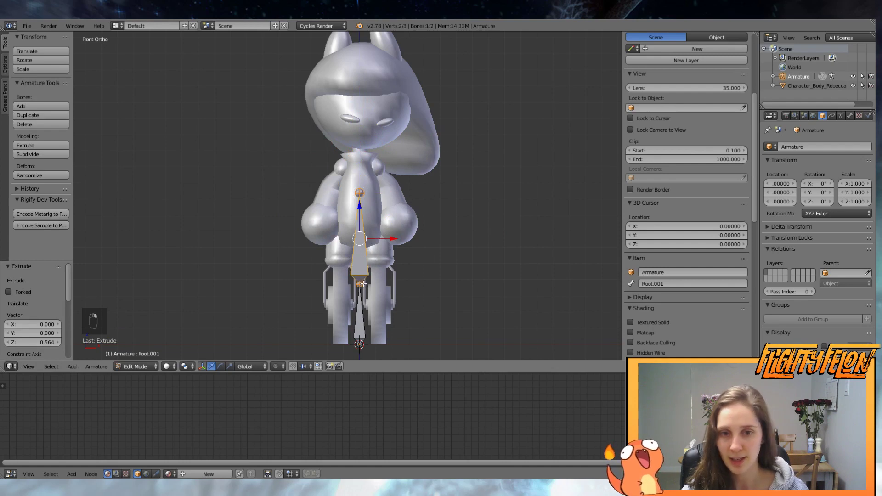
key("alt+p")
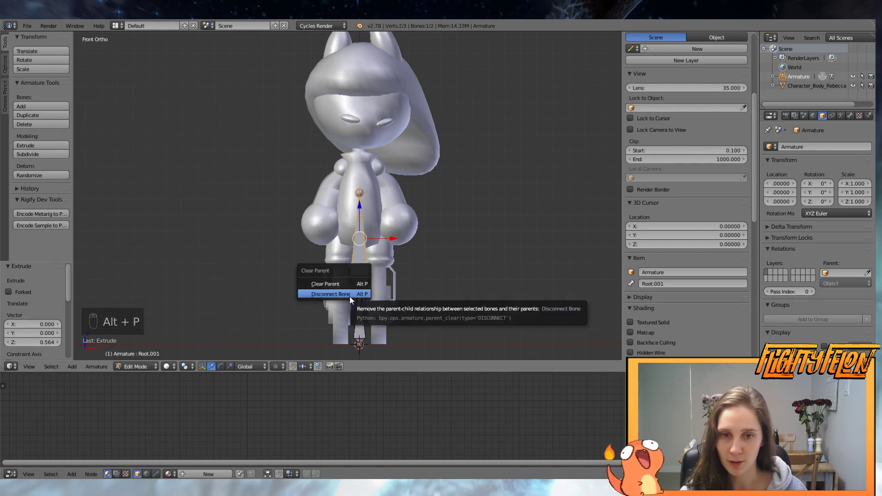
left_click(350, 295)
key("g")
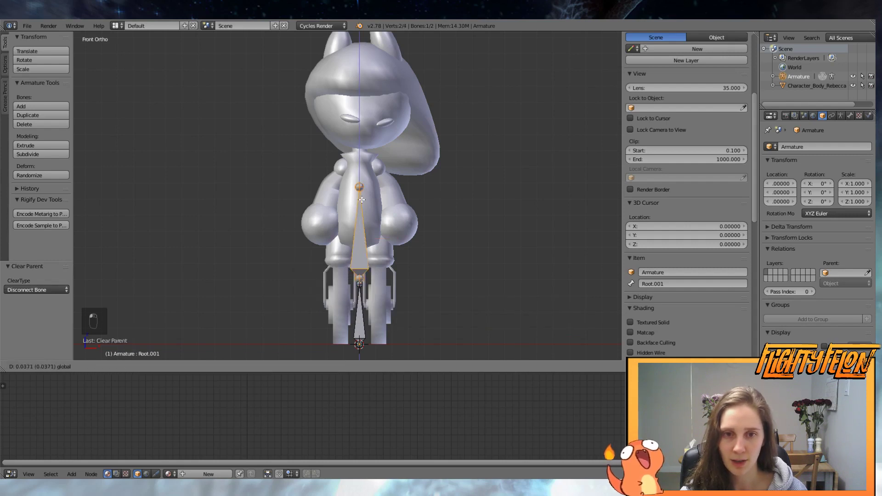
left_click(367, 172)
- Raise the torso bone's tip about 0.04 along Z to the character's neck
right_click(359, 159)
key("g")
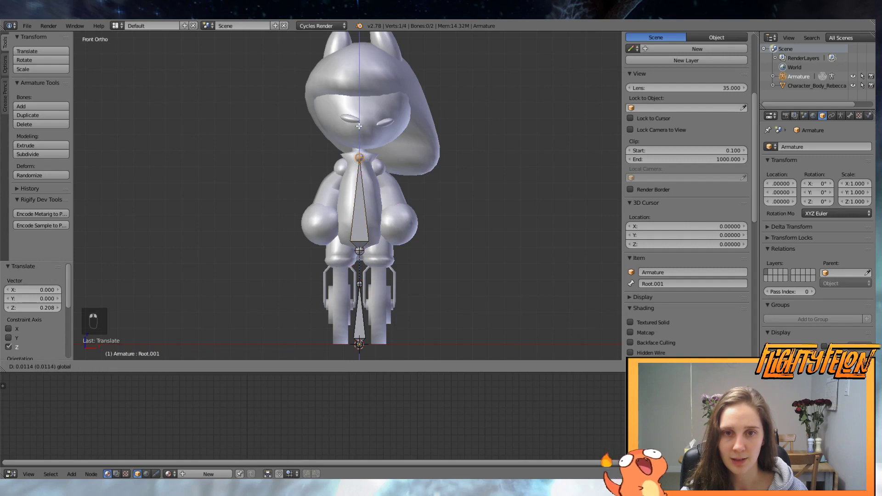
left_click_drag(359, 121, 359, 122)
- Extrude a head bone from the torso bone's tip about 0.638 up along Z, to the top of the head
middle_click_drag(456, 210, 446, 262, "shift")
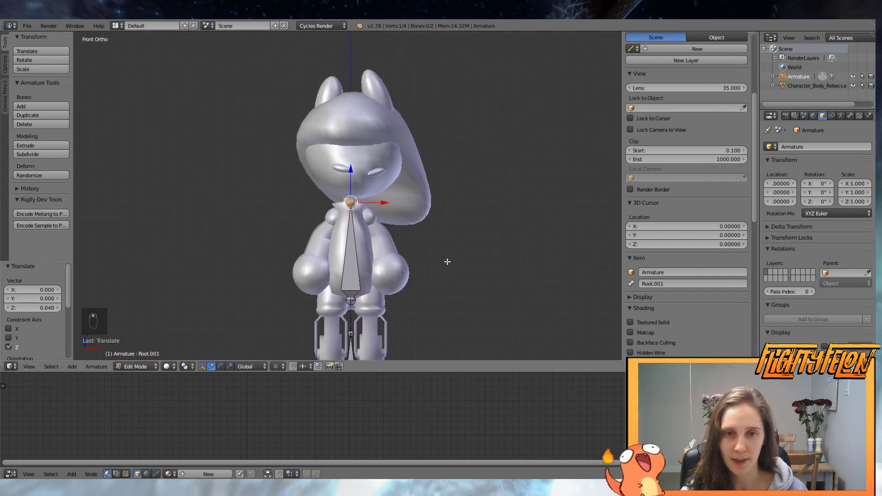
key("e")
key("z")
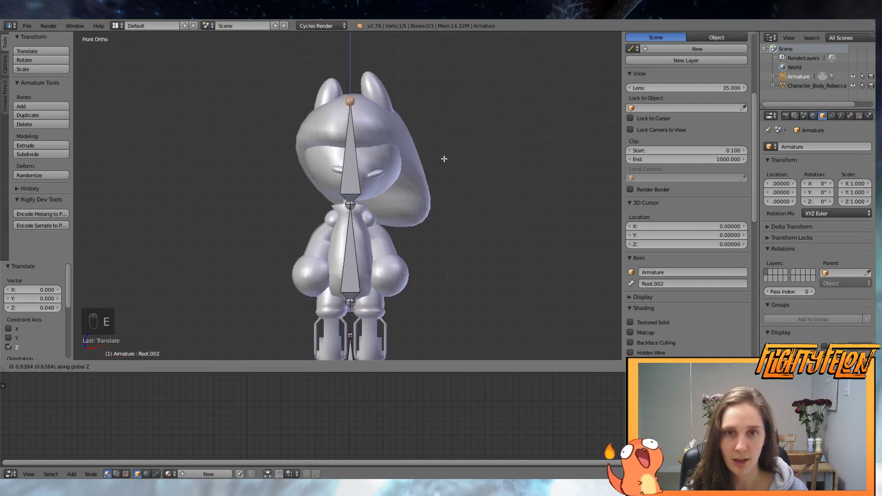
left_click(446, 158)
- Extrude a bone from the head bone's tip back over the hair, about 0.447, 0.237, -0.249 in X, Y, Z, and select it
middle_click_drag(445, 158, 402, 191)
key("e")
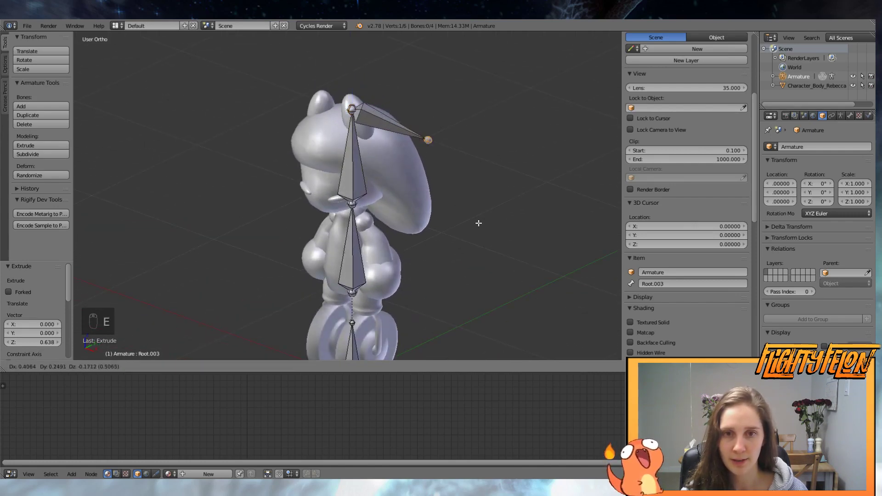
left_click(481, 237)
right_click(376, 122)
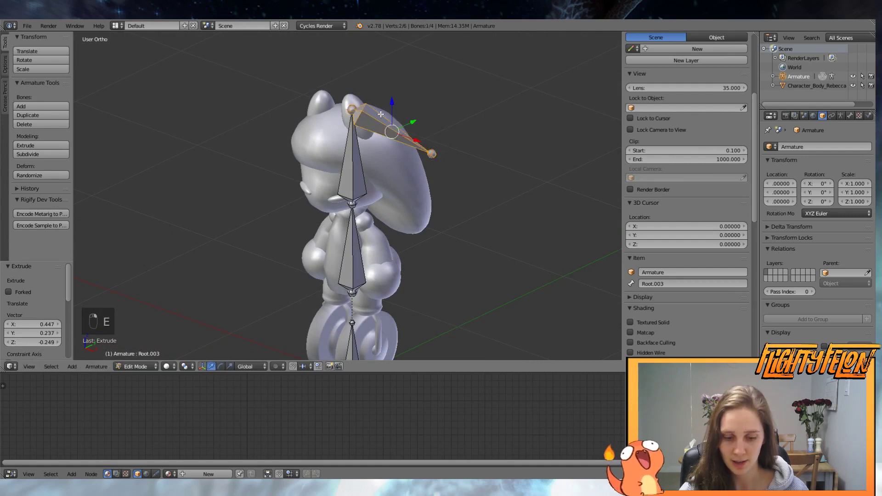
- Disconnect the hair bone from the head bone with Disconnect Bone and move it forward and down into the hair
key("alt+p")
left_click(380, 114)
scroll(393, 185, "up", 3)
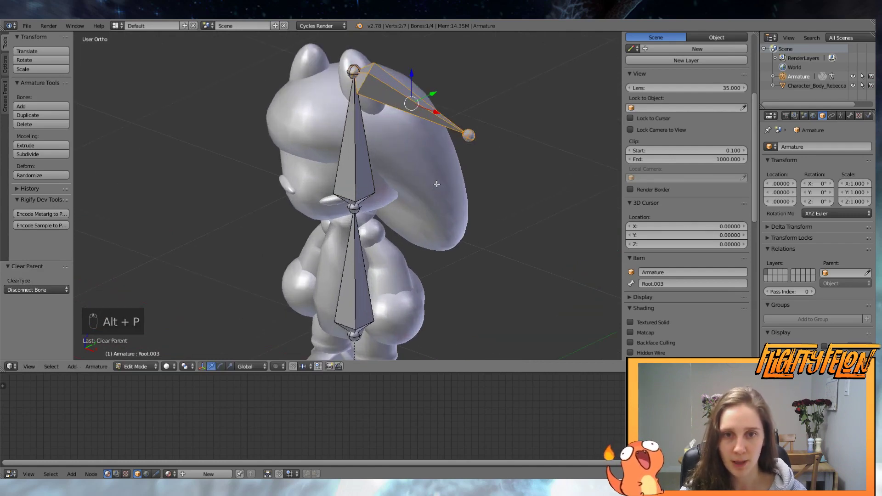
key("g")
left_click(379, 178)
- Reposition the hair bone's tip inside the hair, about -0.049, 0.098, 0.007 and another -0.107, -0.054, -0.112 in X, Y, Z
middle_click_drag(380, 178, 330, 240)
right_click(341, 233)
key("g")
left_click(385, 233)
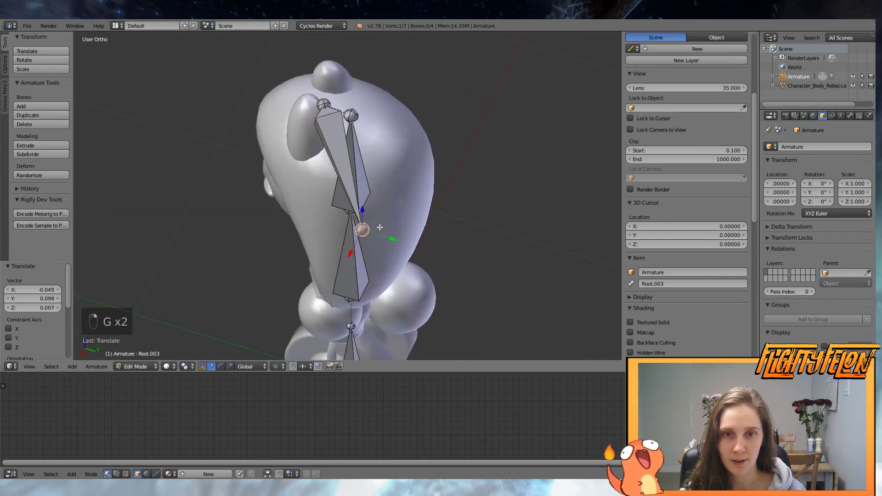
middle_click_drag(385, 232, 478, 184)
key("g")
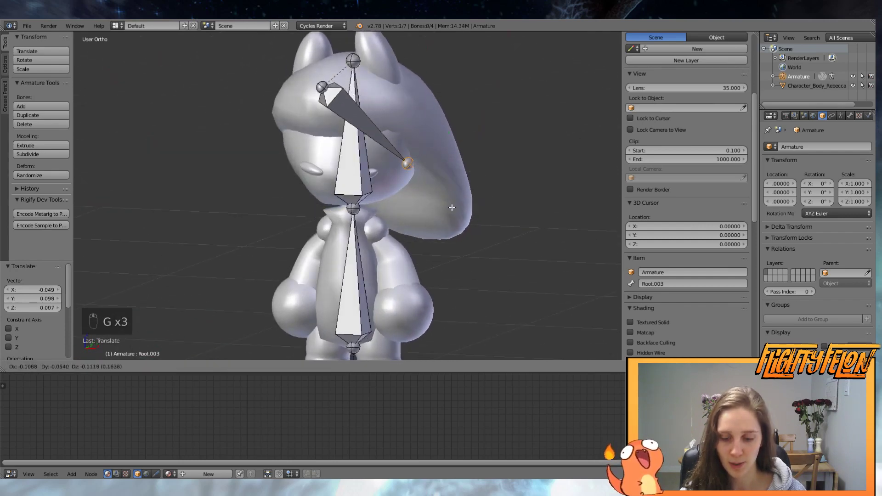
left_click(453, 207)
- Extrude a second hair bone from the first one's tip to the hair's lower end, about 0.207, 0.031, -0.302 in X, Y, Z
key("w")
key("e")
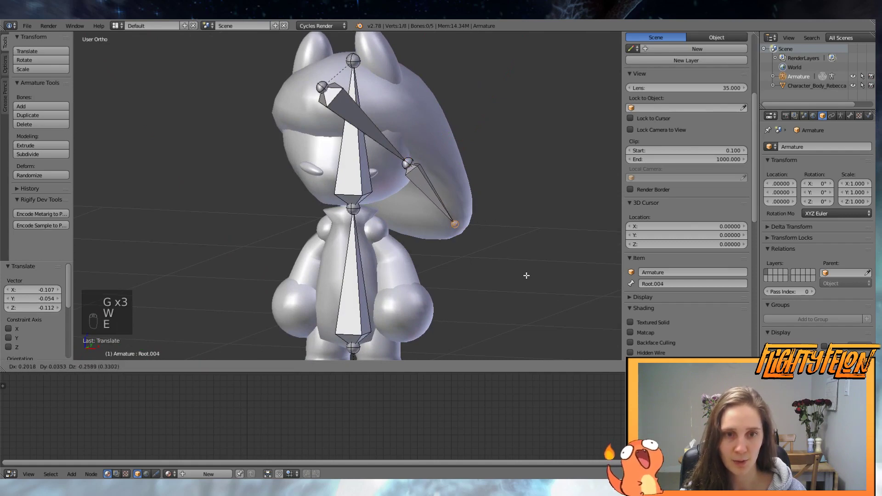
left_click(526, 284)
middle_click_drag(527, 284, 286, 130)
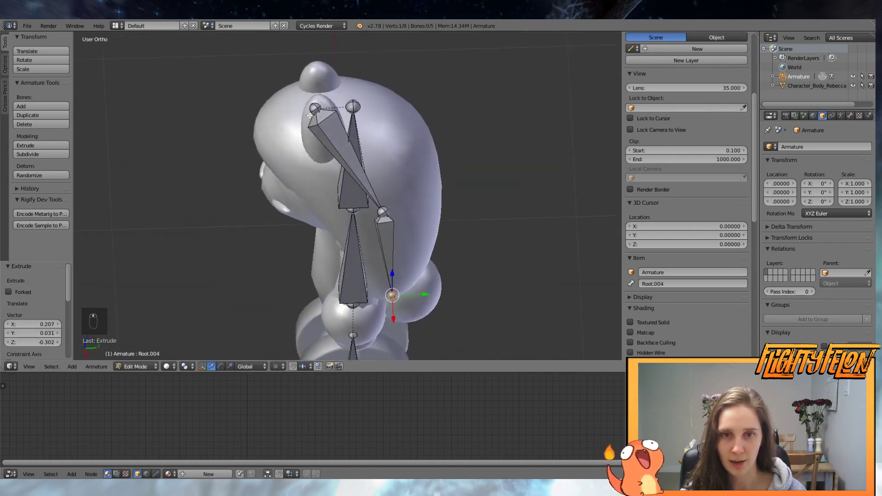
- Shift the first hair bone's root back inside the head and the joint between the two hair bones about 0.138 along Y
right_click(313, 112)
middle_click_drag(400, 89, 335, 134)
left_click_drag(352, 120, 405, 132)
right_click(358, 227)
left_click_drag(391, 238, 390, 247)
middle_click_drag(390, 247, 488, 187)
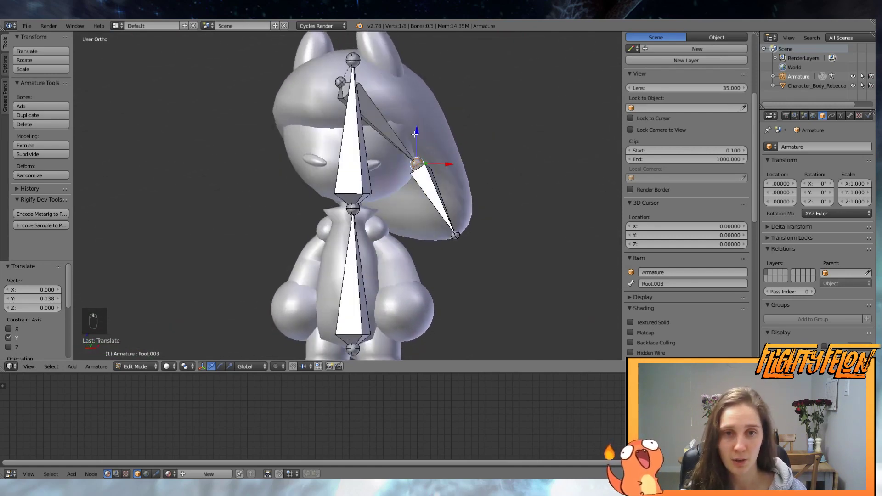
- Lower the joint between the two hair bones along Z and shift it about -0.064, -0.020, 0.006 in X, Y, Z
key("g")
key("z")
left_click(486, 189)
key("g")
left_click(480, 191)
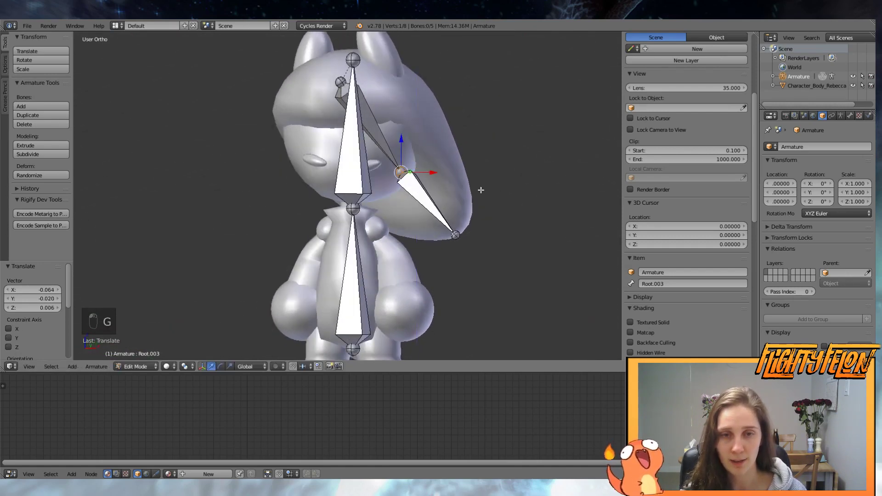
middle_click_drag(479, 191, 308, 192)
scroll(307, 192, "down", 5)
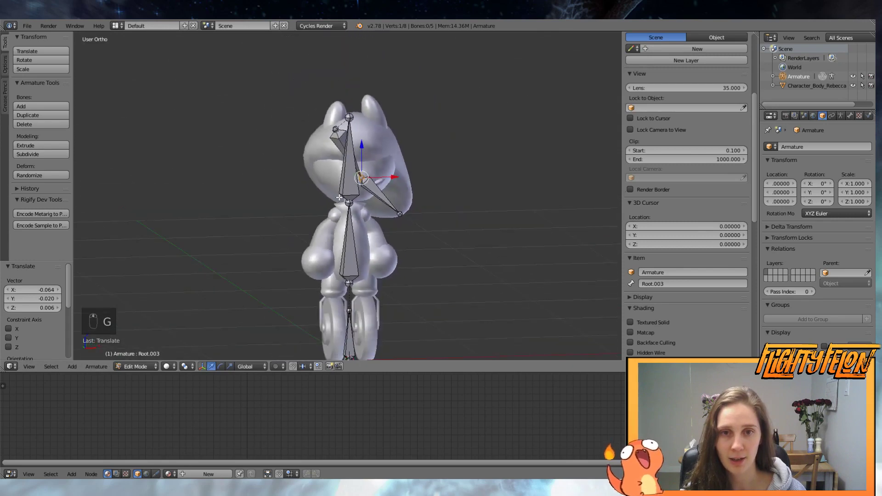
- In front view, extrude an arm bone from the torso bone's tip to the left hand, about 0.208 in X and -0.493 in Z
right_click(349, 201)
key("KP_1")
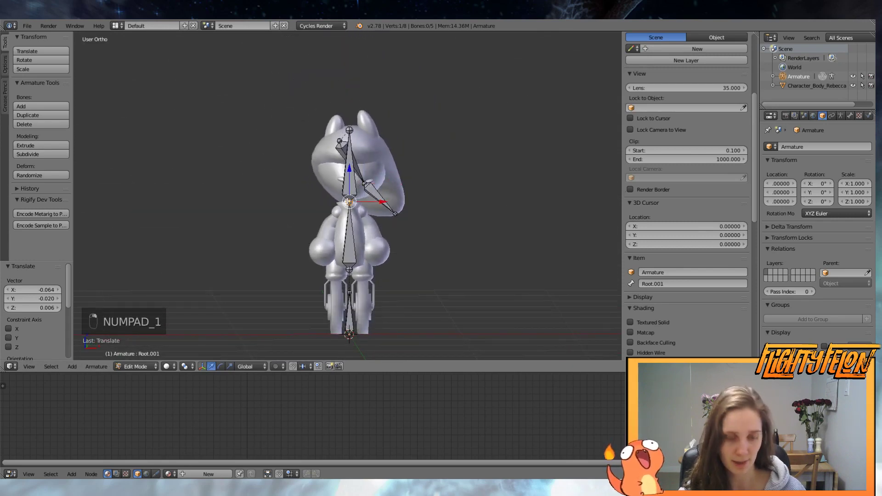
scroll(442, 252, "up", 4)
middle_click_drag(442, 252, 376, 159, "shift")
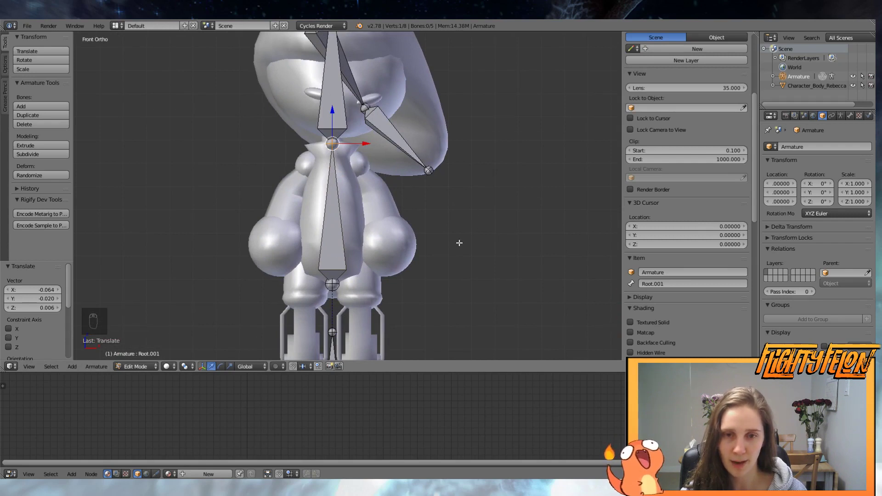
key("e")
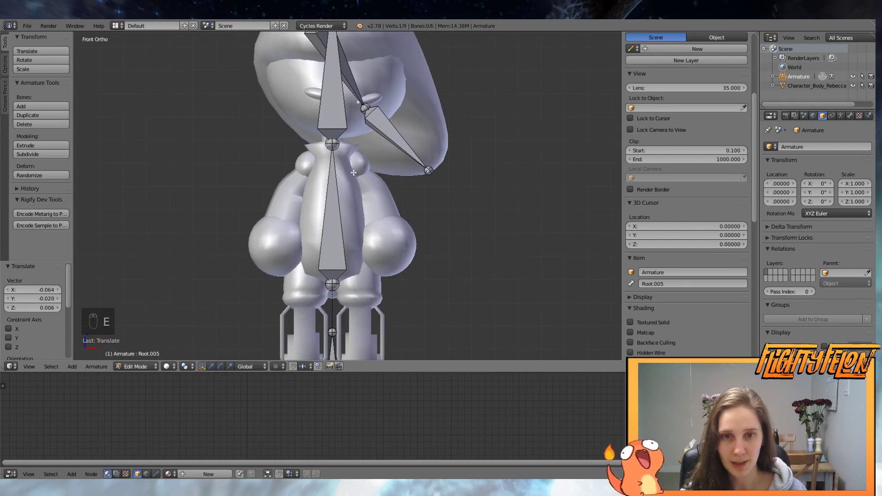
left_click(398, 278)
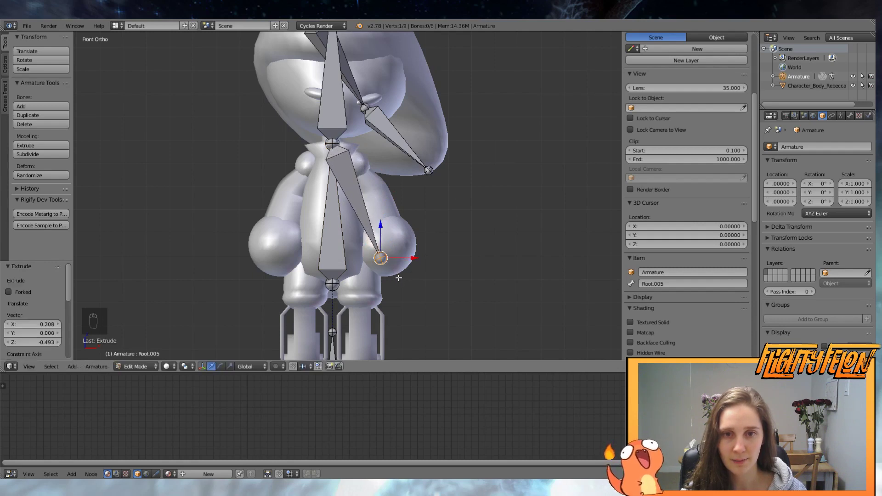
- Disconnect the arm bone from the torso with Disconnect Bone and move it about 0.101 in X and -0.087 in Z to the shoulder
right_click(357, 190)
key("alt+p")
left_click(349, 198)
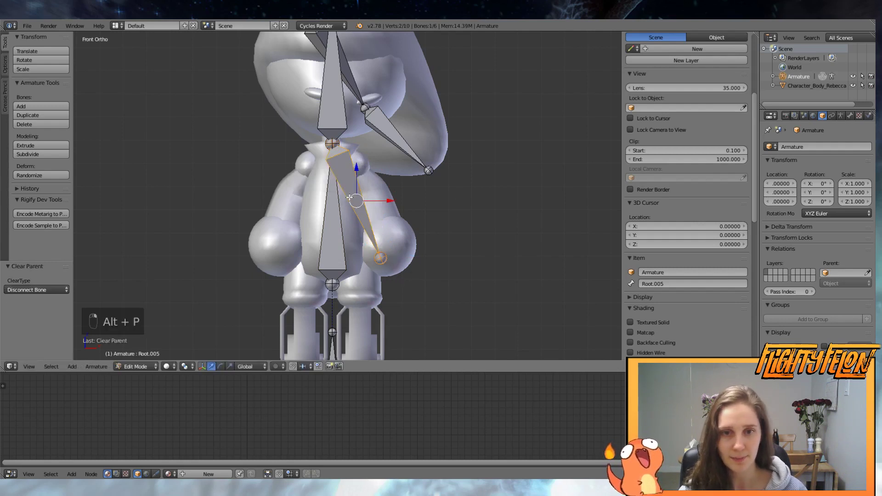
key("g")
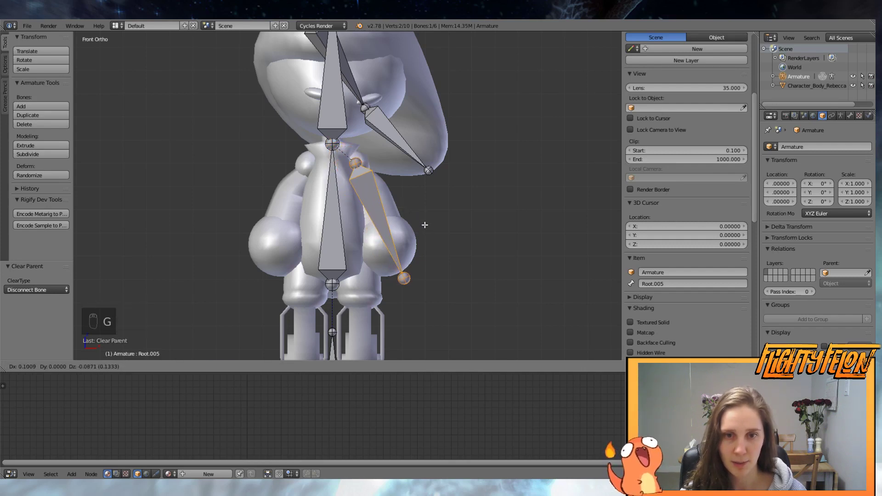
left_click(425, 226)
- Shorten the arm bone to the upper arm by moving its tip about -0.131 in X and 0.372 in Z
right_click(404, 277)
key("g")
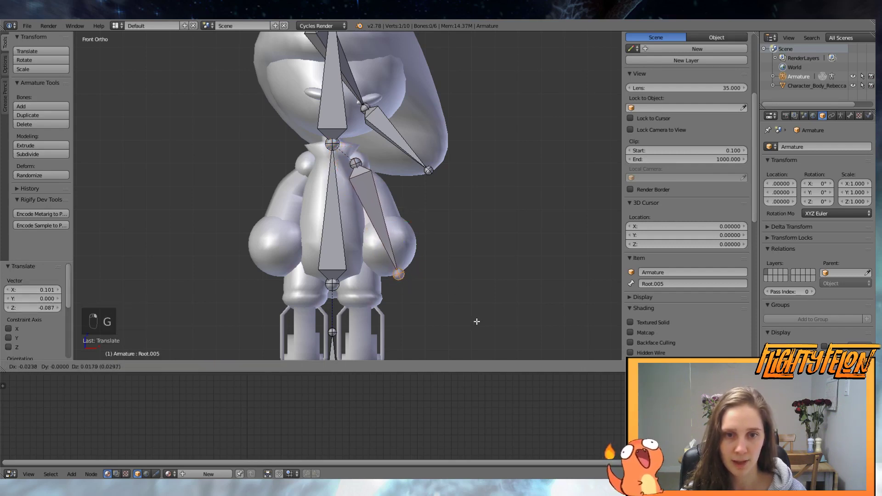
left_click(452, 239)
- Extrude a lower arm bone about 0.046 in X and -0.131 in Z, and a hand bone about 0.046 in X and -0.202 in Z
key("e")
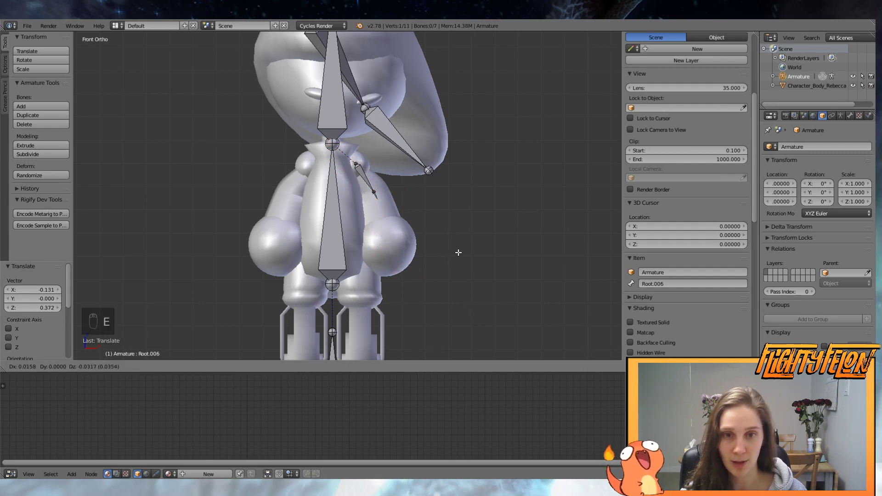
left_click(463, 271)
key("e")
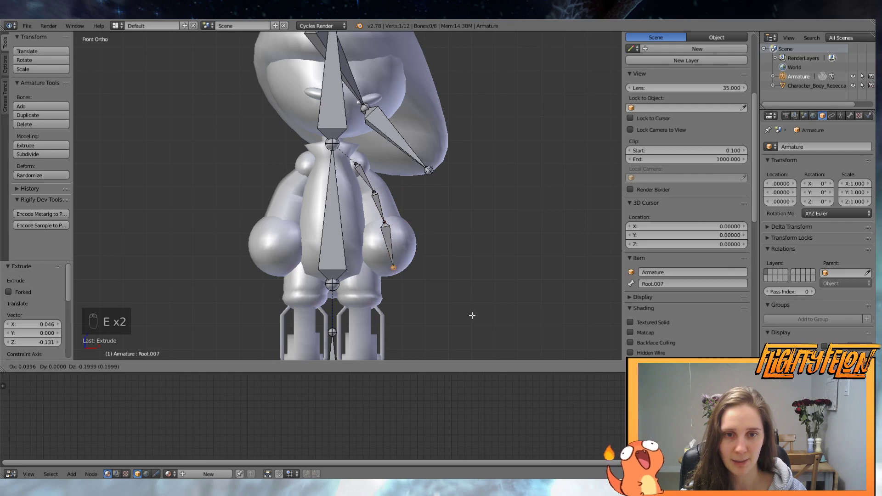
left_click(473, 317)
- Align the arm bones with the mesh in depth: move the lower arm bone about 0.024 and the hand bone's tip about -0.024 along Y
right_click(363, 176)
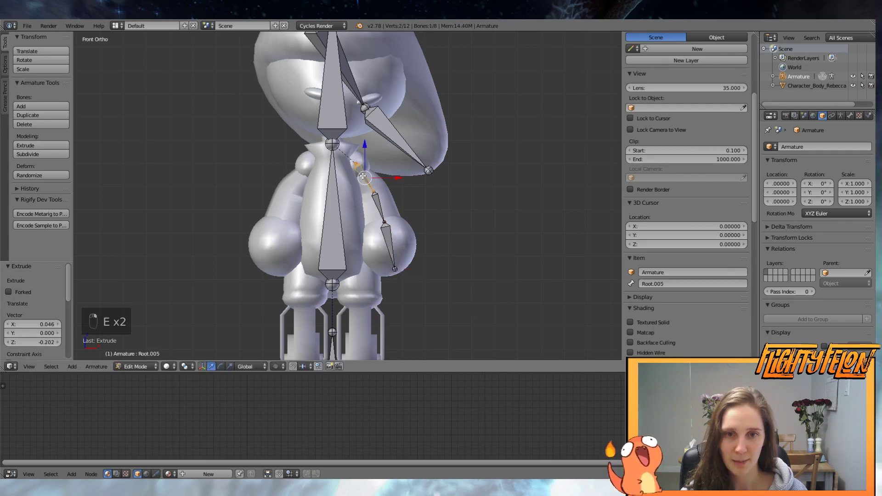
right_click(383, 205, "shift")
right_click(393, 236, "shift")
middle_click_drag(454, 222, 373, 229)
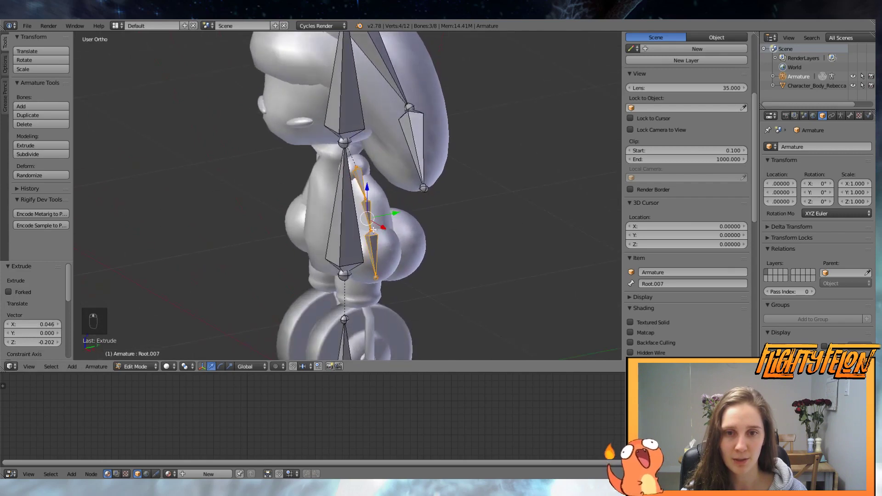
right_click(367, 207)
left_click_drag(394, 211, 399, 211)
middle_click_drag(398, 211, 388, 275)
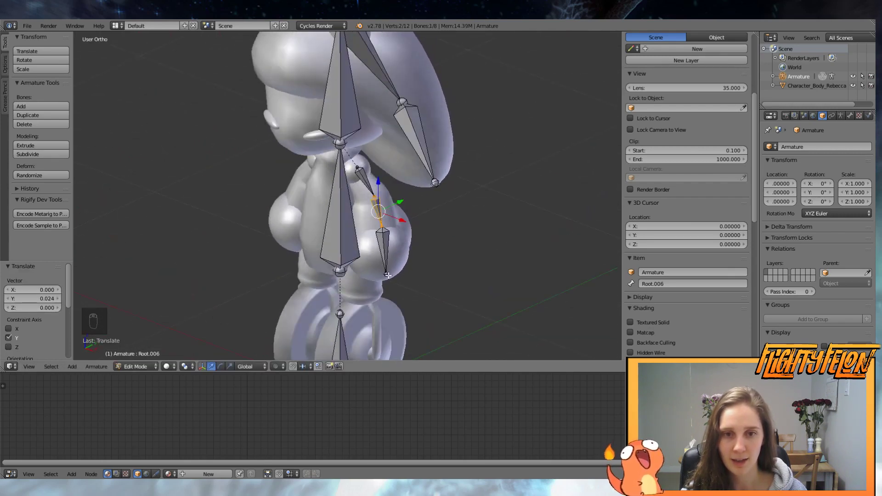
right_click(389, 274)
left_click_drag(408, 264, 404, 266)
right_click(387, 242)
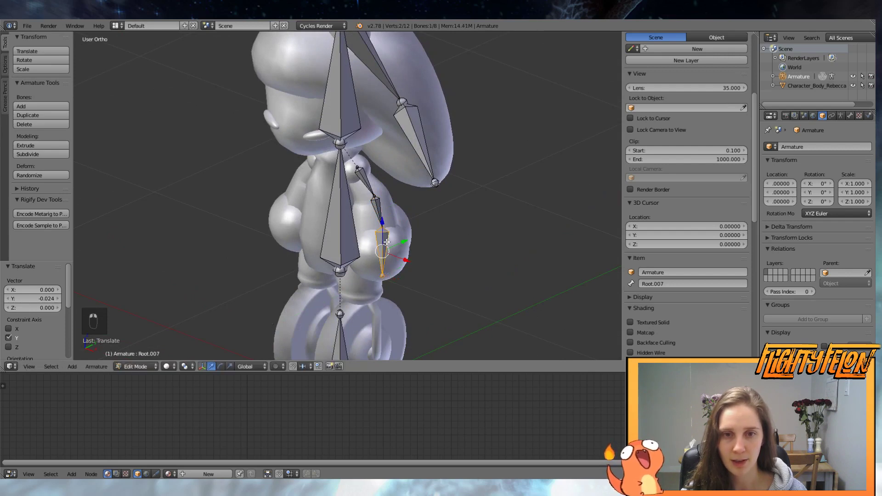
- Rename the upper arm bone to UpArm.L
right_click(367, 184)
left_click(652, 282)
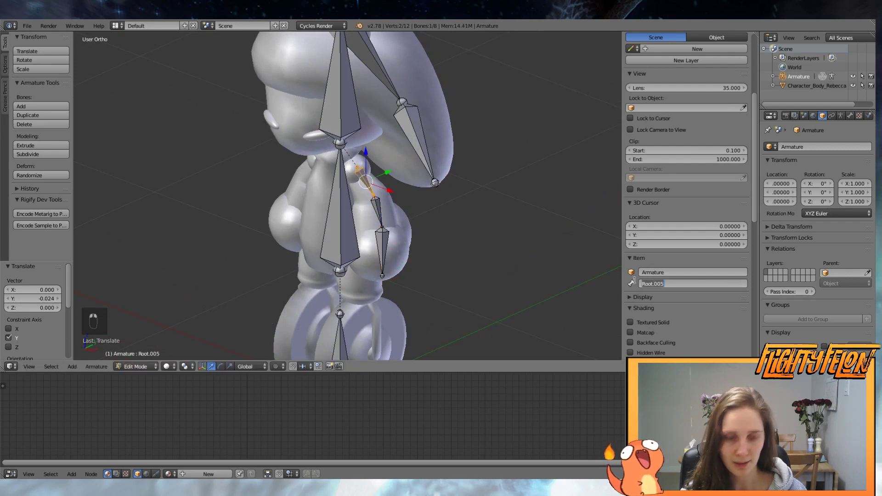
type("UpArm.L")
key("Return")
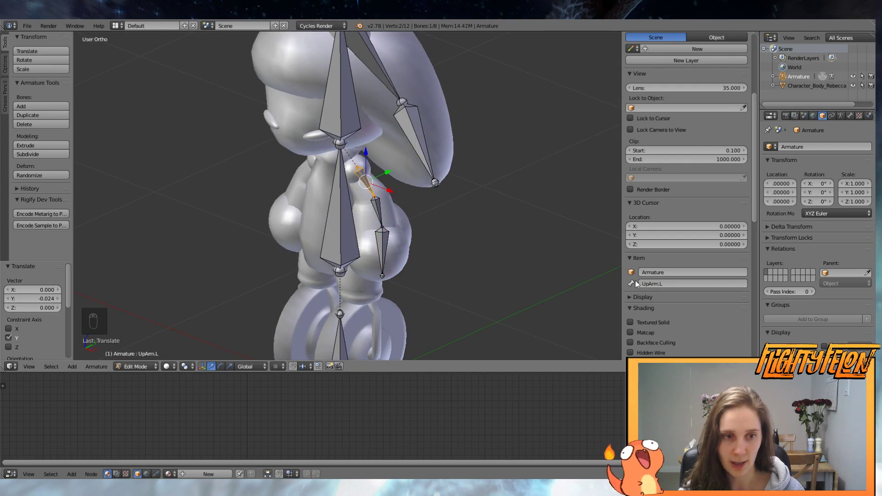
- Rename the lower arm bone to LowArm.L and the hand bone to Hand.L
right_click(377, 213)
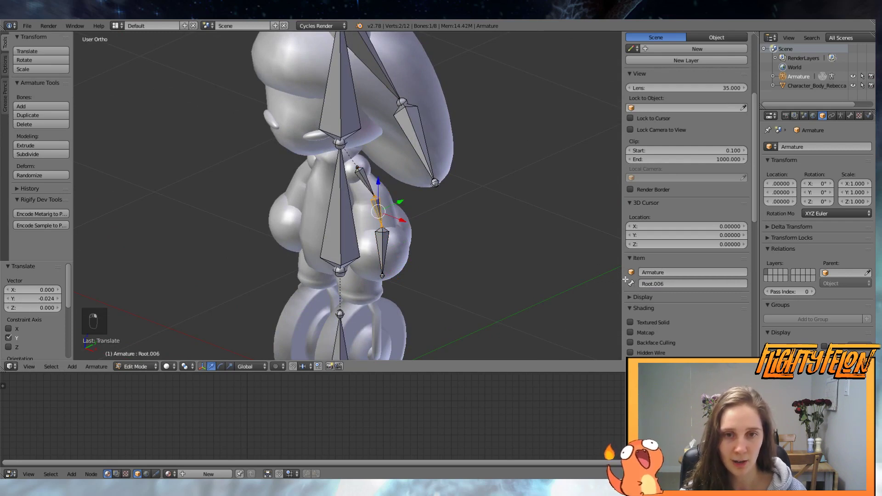
left_click(678, 284)
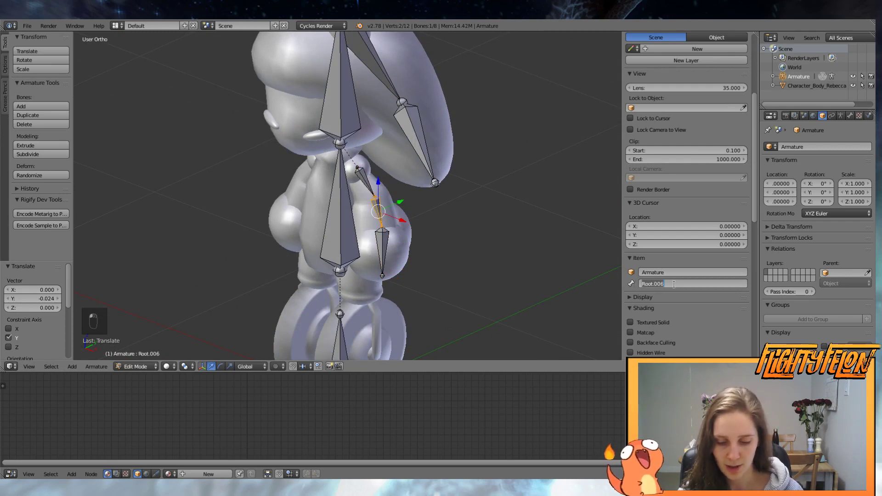
type("LowArm.")
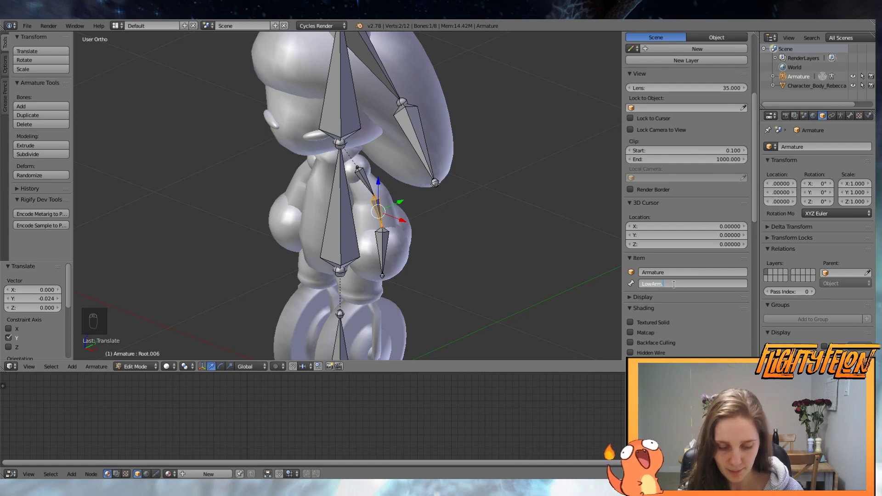
type("L")
key("Return")
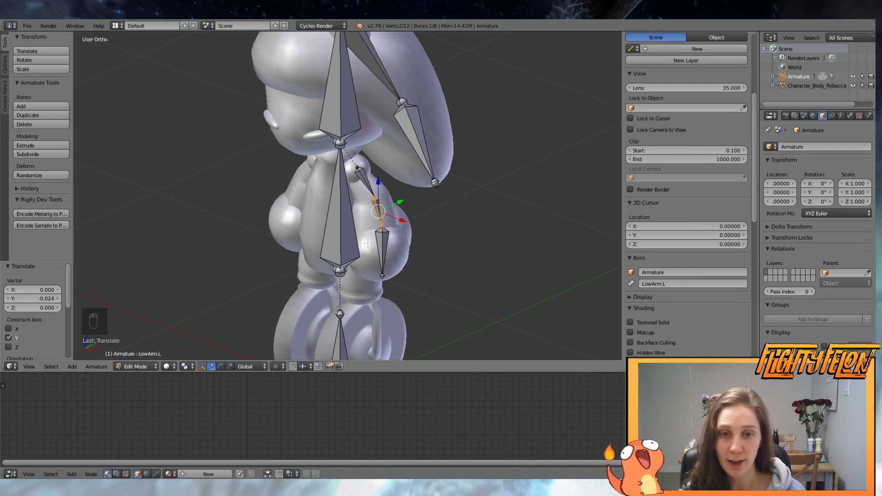
right_click(380, 239)
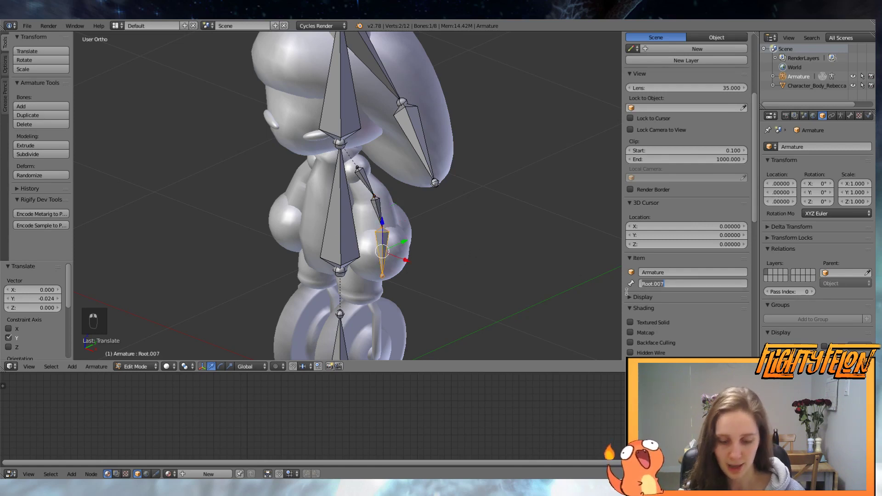
type("Hand.L")
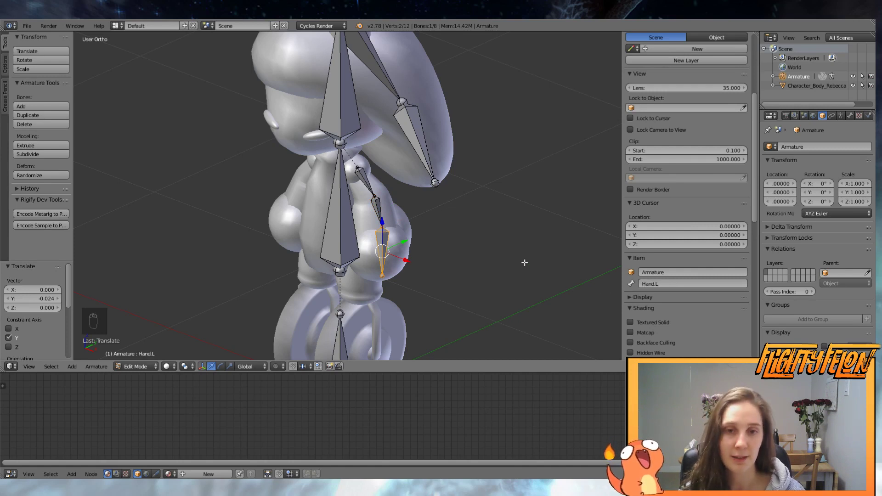
- Duplicate the three left arm bones and offset the copies about -0.496 along X
key("KP_1")
scroll(499, 246, "up", 1)
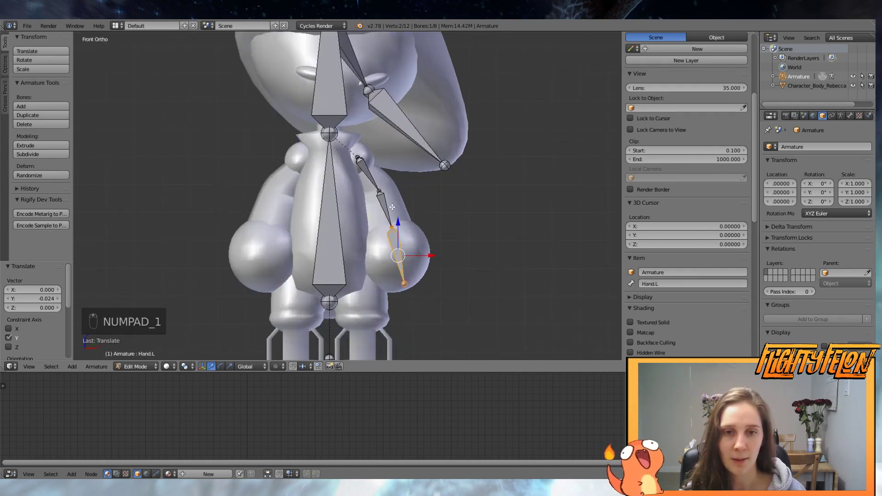
right_click(365, 174, "shift")
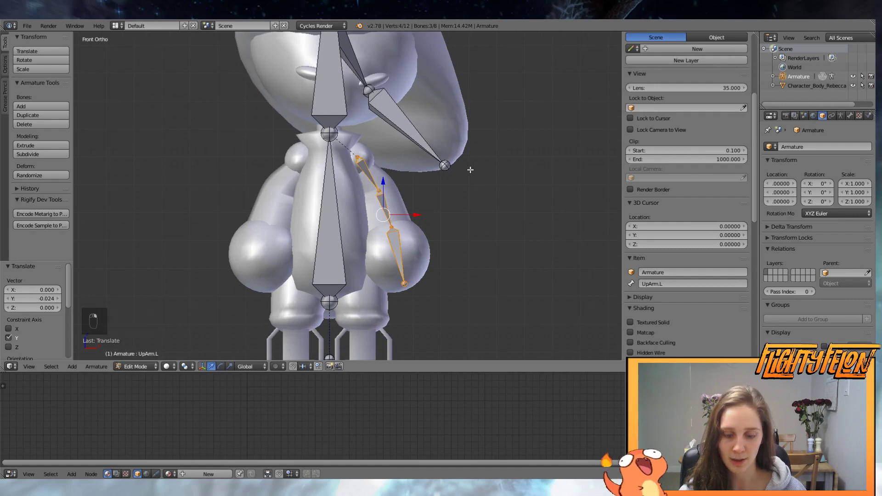
key("shift+d")
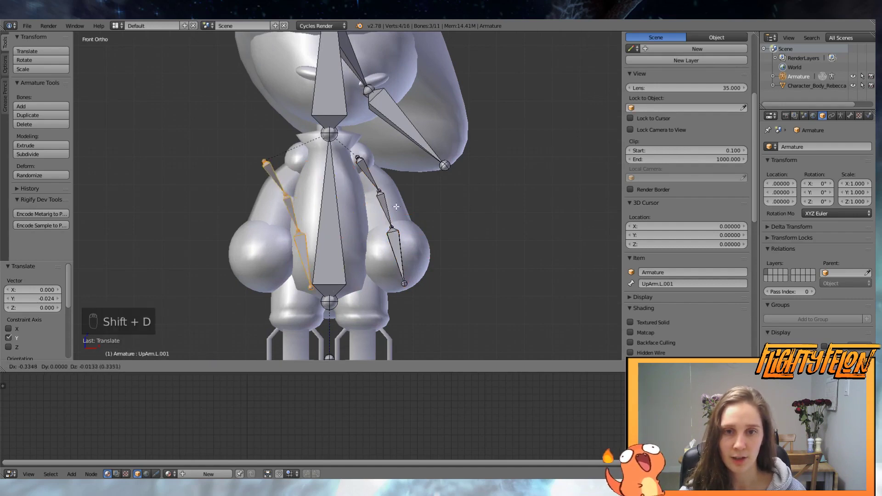
key("x")
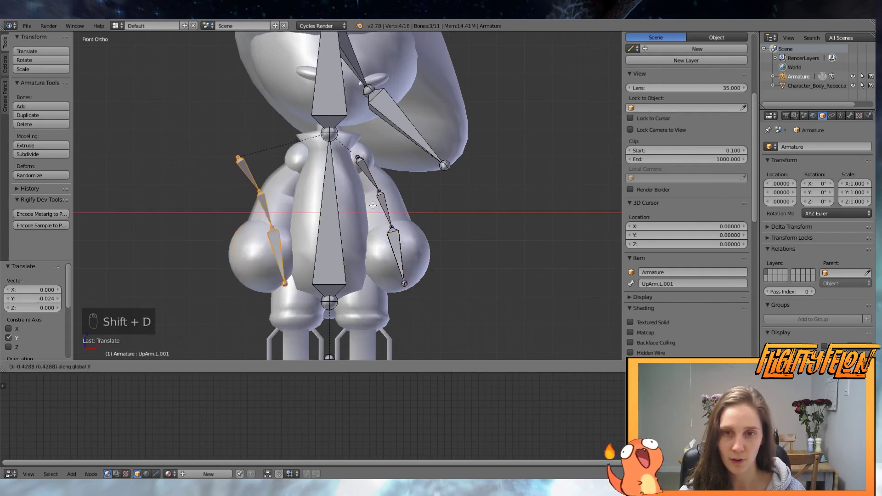
left_click(354, 212)
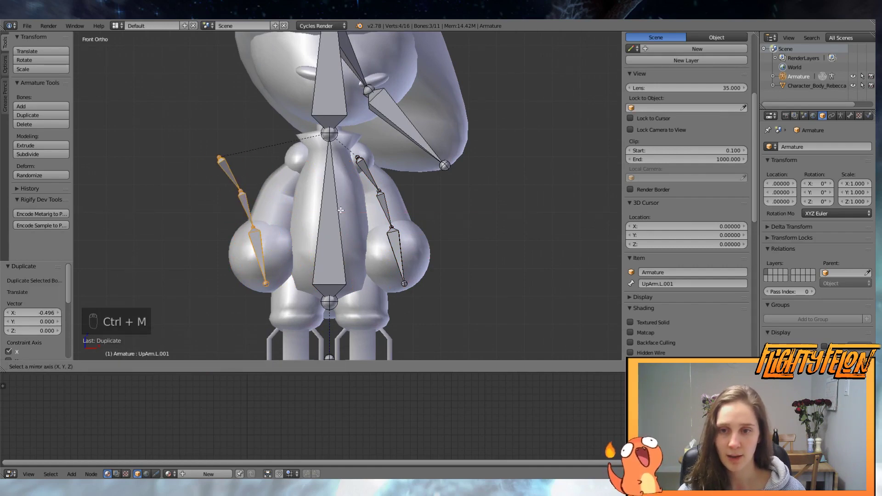
- Mirror the duplicated arm bones along global X and move them about 0.104 along X into the right arm
key("x")
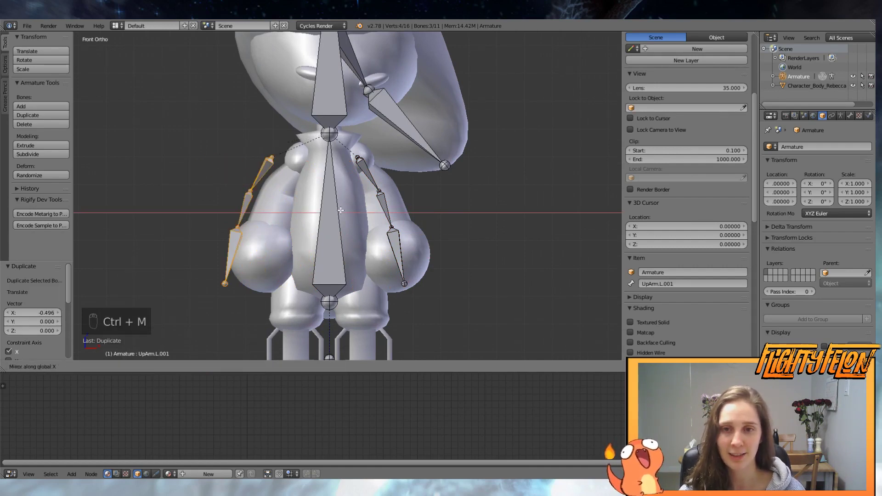
left_click(340, 210)
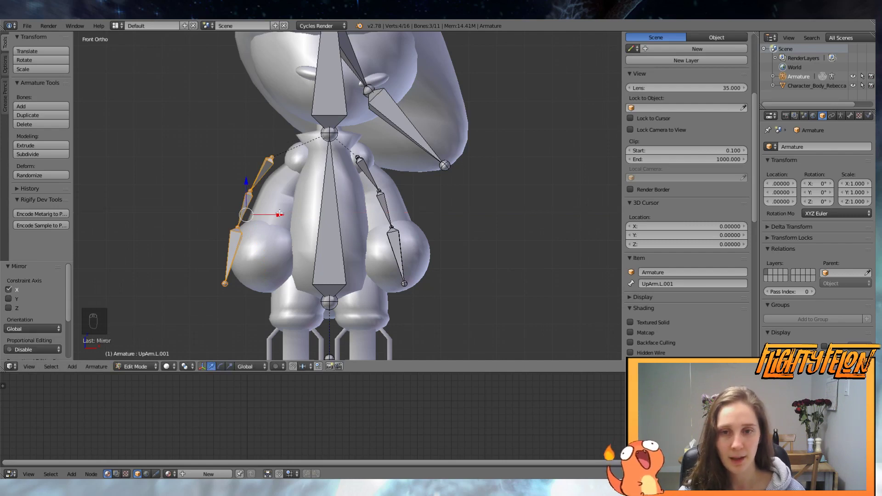
left_click_drag(279, 214, 310, 214)
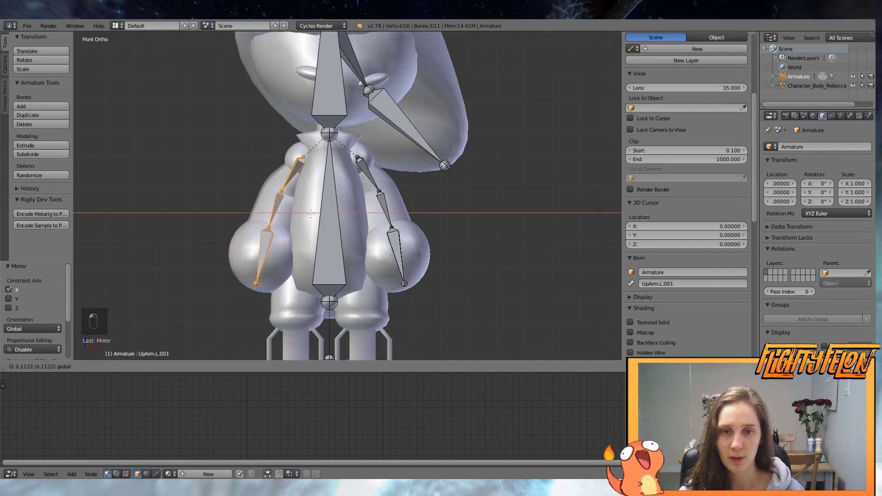
left_click(309, 213)
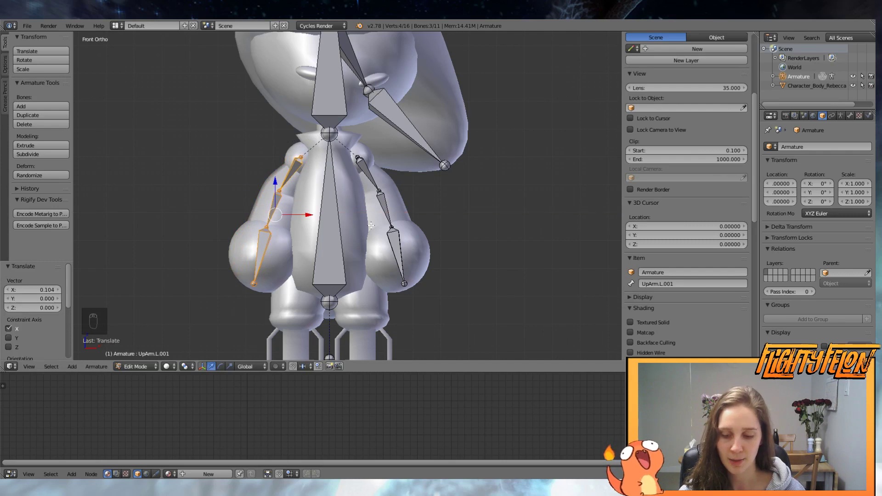
- Flip the names of the right arm bones and check the names on the individual bones
key("w")
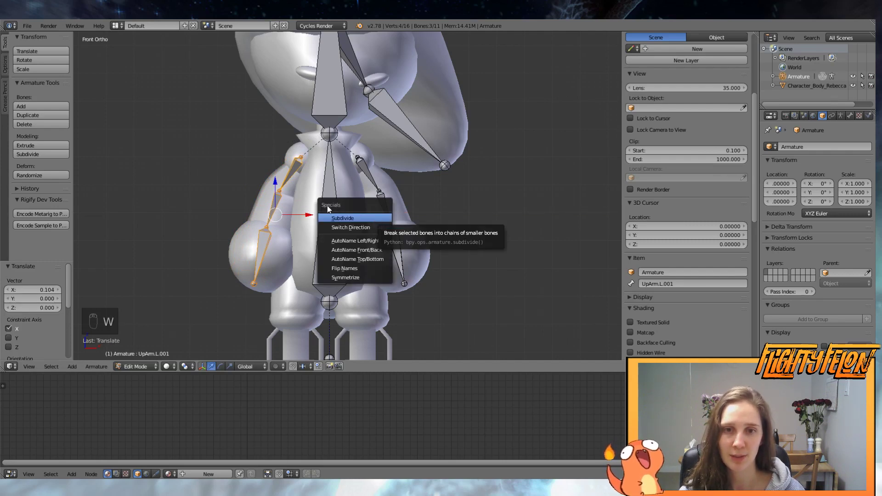
left_click(345, 269)
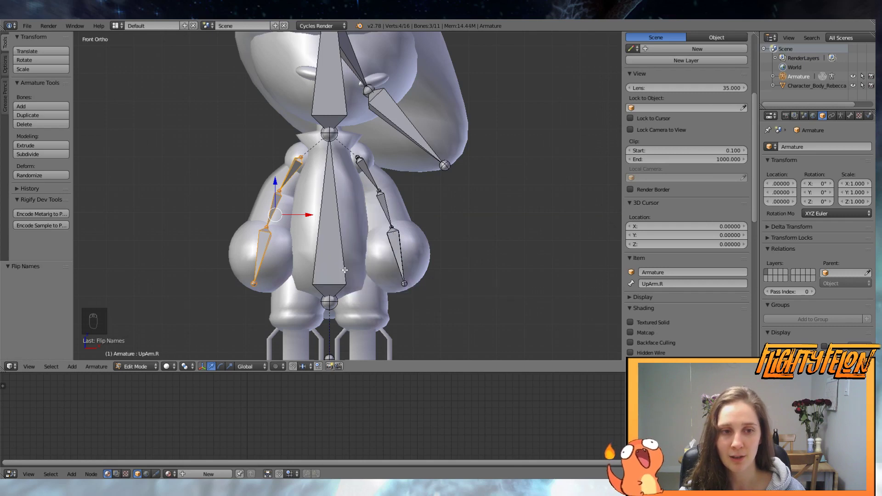
right_click(266, 244)
right_click(280, 202)
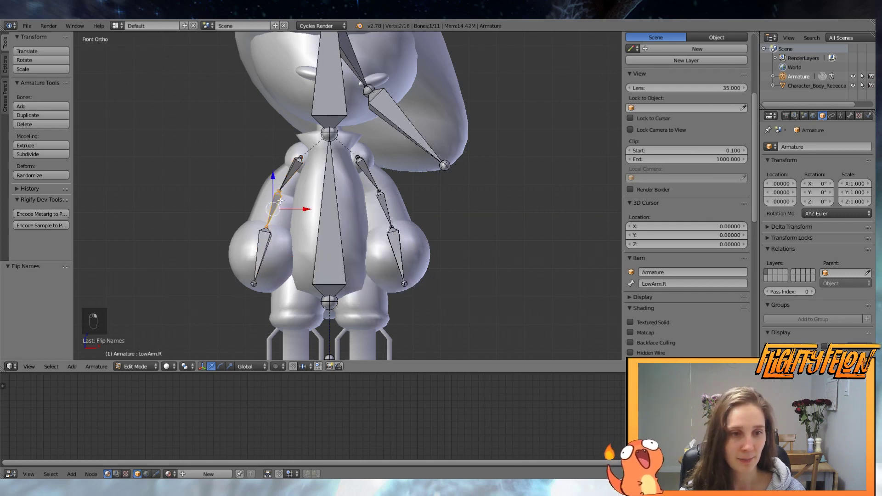
right_click(292, 178)
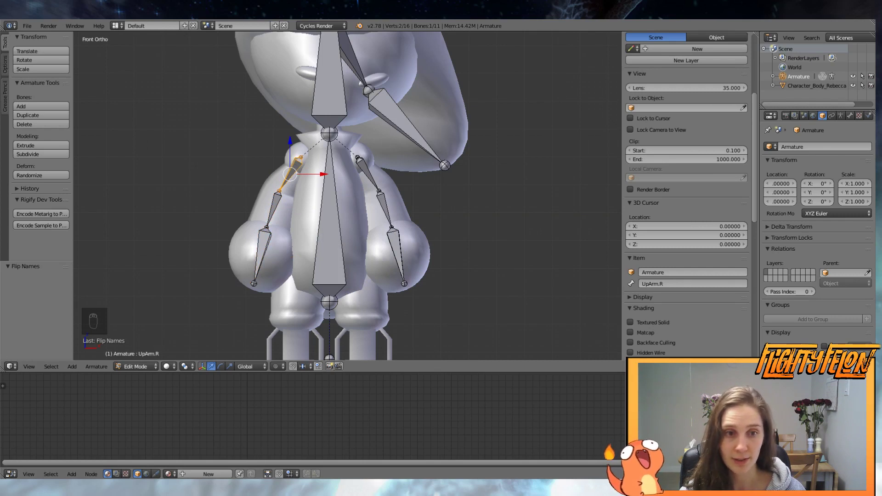
- Extrude a bone about -0.435 in Z from the torso bone's upper joint and disconnect it from its parent
scroll(388, 268, "down", 1)
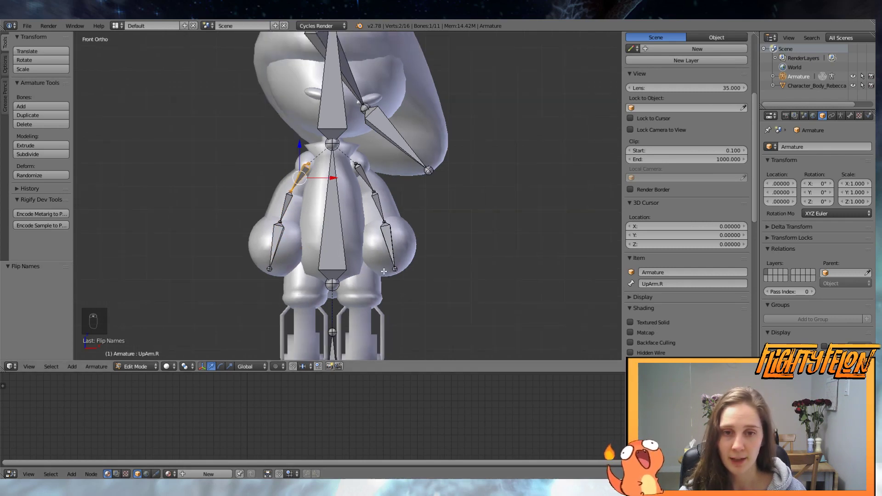
right_click(333, 145)
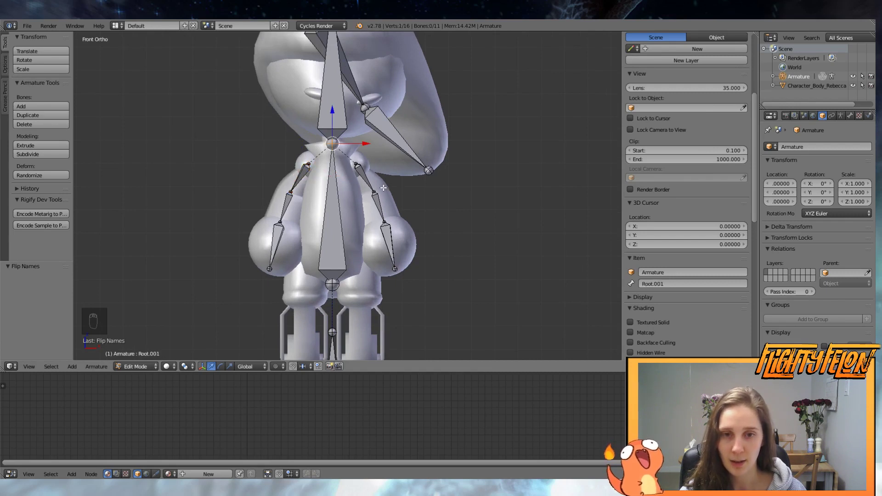
key("e")
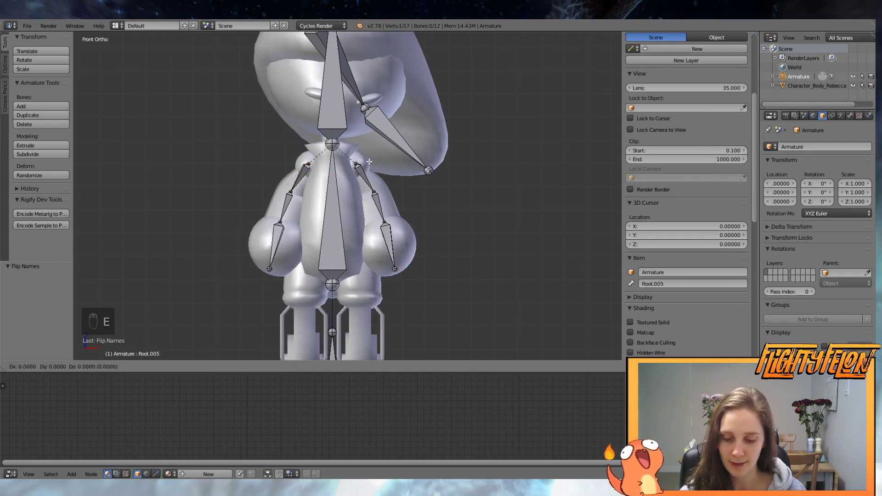
left_click(333, 164)
right_click(336, 166)
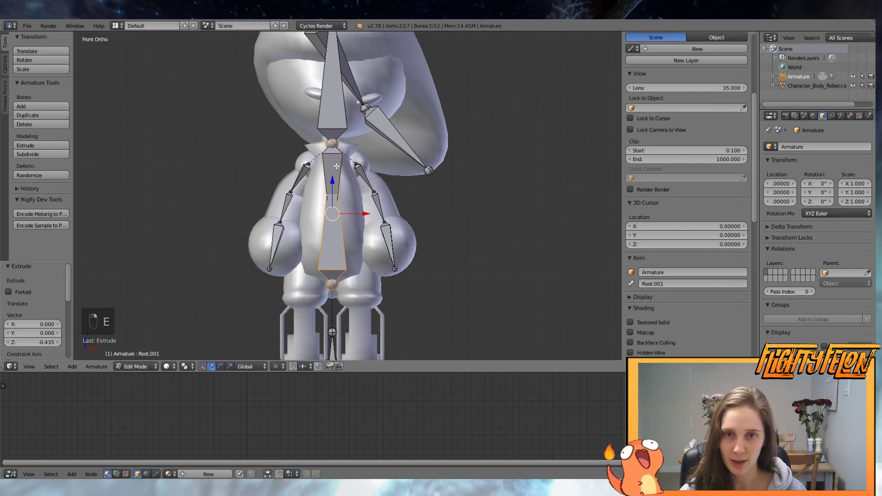
key("alt+p")
left_click(336, 166)
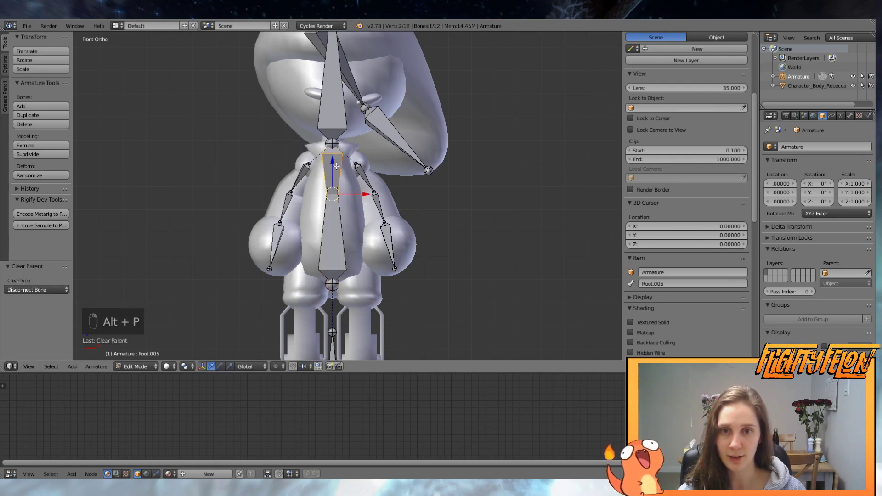
- Move the disconnected bone about 0.116 in X and -0.461 in Z onto the left leg, and move its tip about -0.287 in Z
scroll(404, 193, "down", 1)
middle_click_drag(404, 193, 391, 143, "shift")
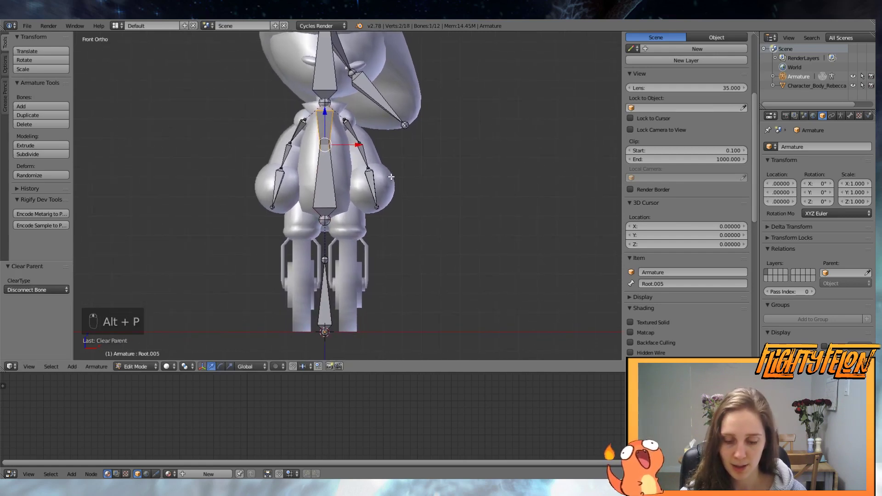
key("g")
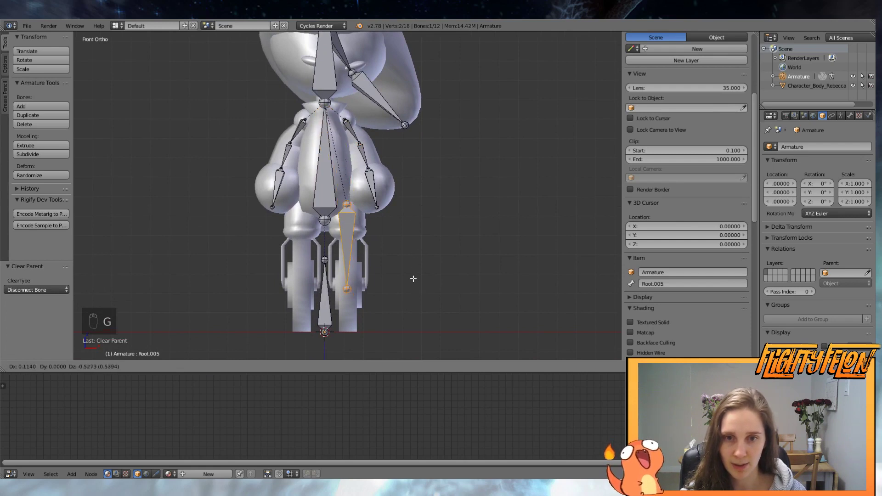
left_click(413, 266)
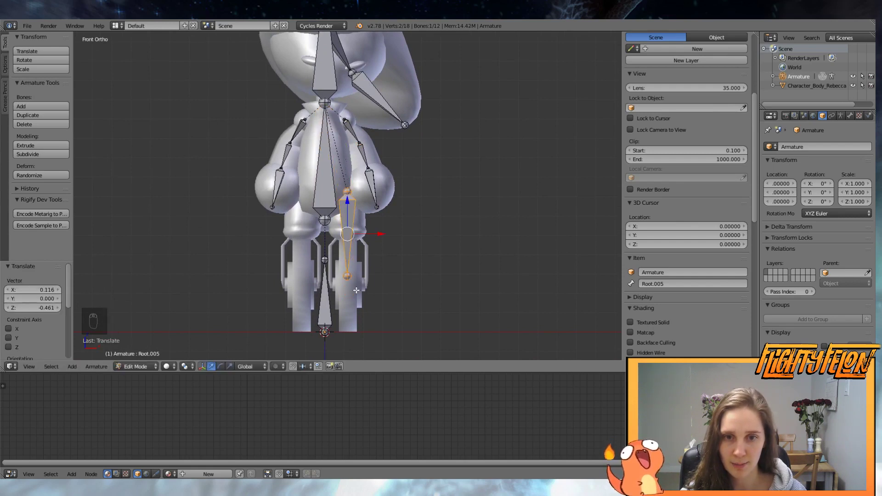
left_click_drag(381, 234, 348, 301)
right_click(348, 275)
right_click(358, 246)
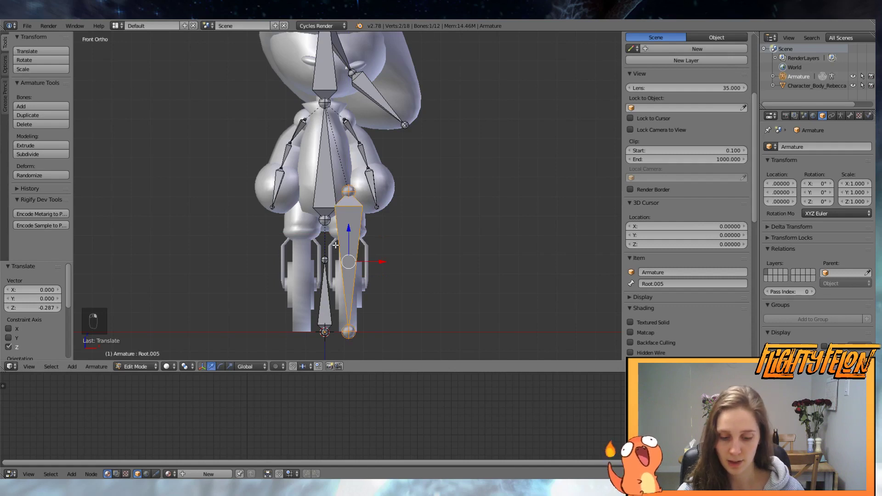
- Duplicate the left leg bone and place the copy about -0.247 along X in the right leg
key("shift+d")
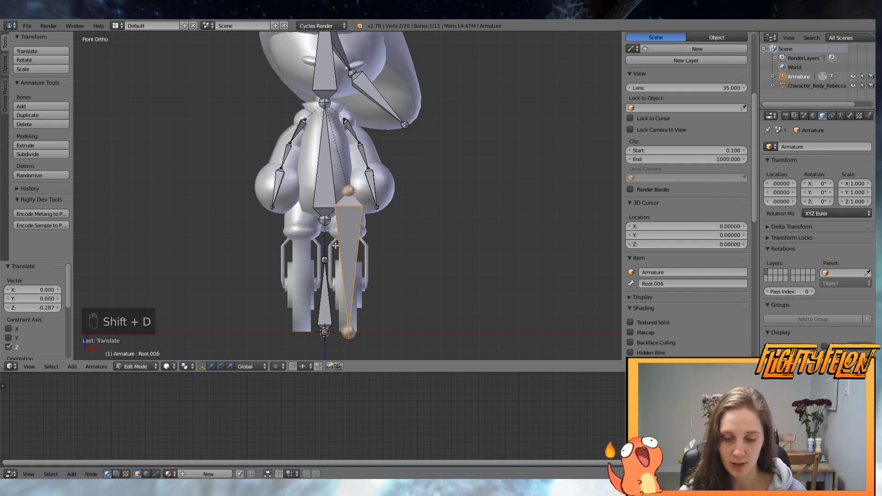
key("x")
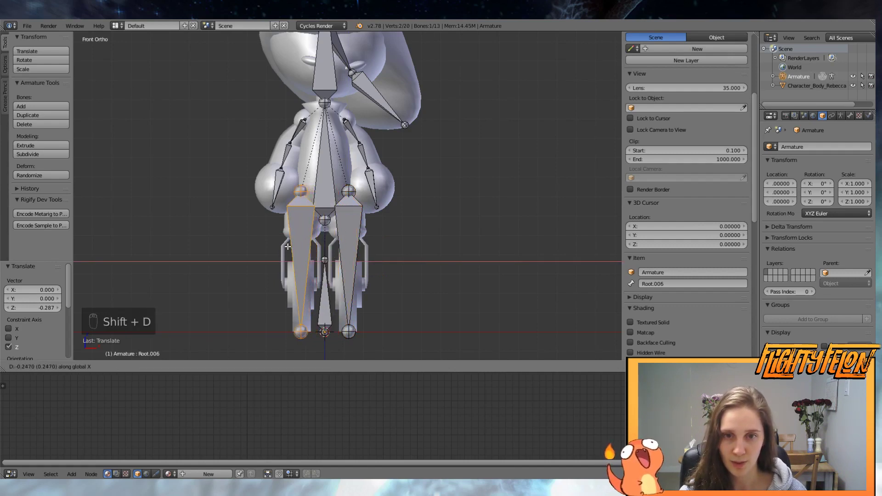
left_click(288, 247)
- Rename the left leg bone to Leg.L and give the duplicated leg bone the matching right-side name
scroll(321, 230, "down", 2)
scroll(322, 230, "up", 1)
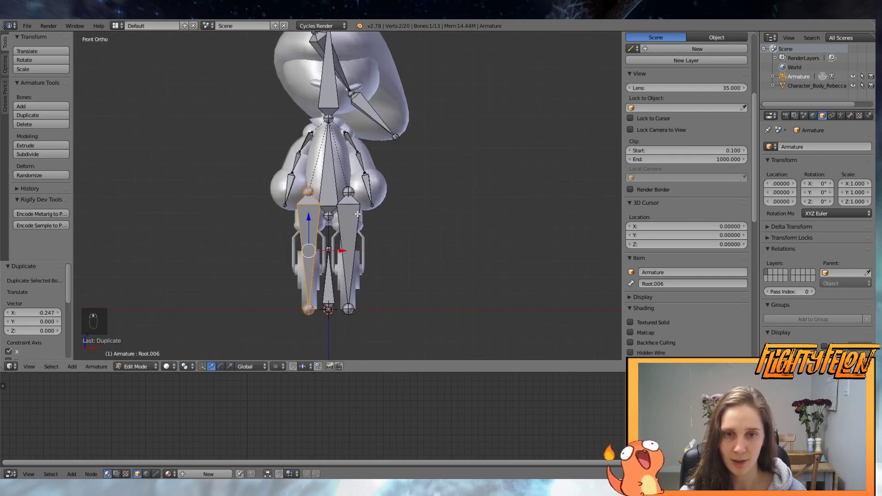
right_click(350, 253)
left_click(671, 285)
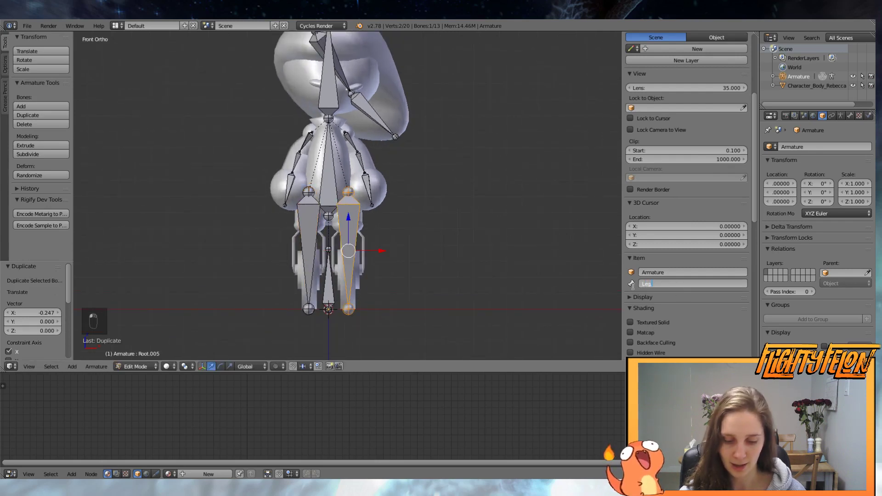
right_click(306, 219)
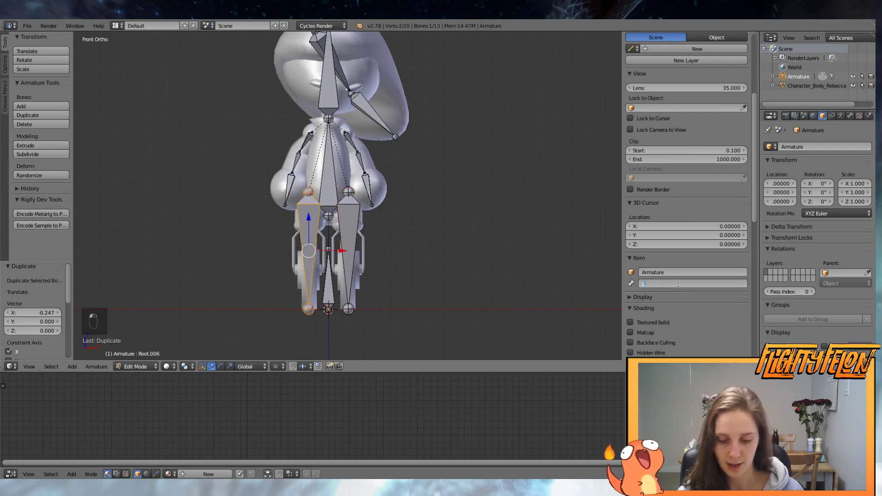
key("Return")
- Check the leg bones' names and rename the torso bone to Body
middle_click_drag(416, 248, 493, 256)
right_click(348, 223)
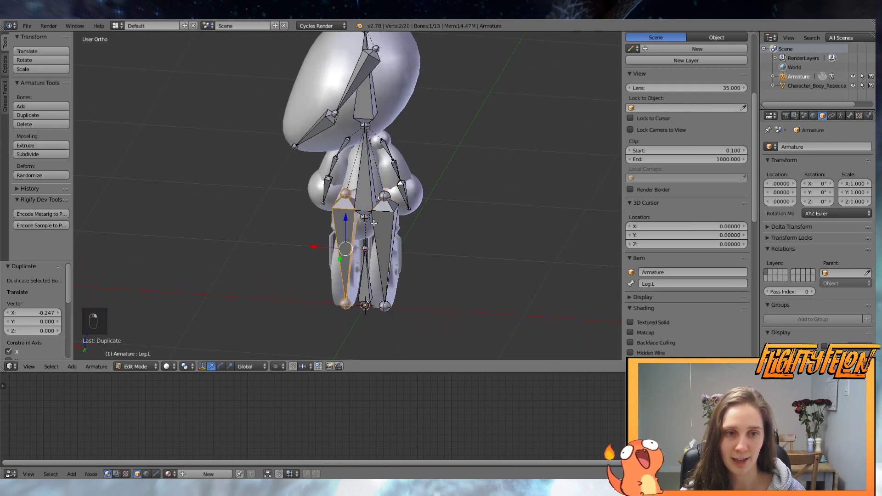
right_click(393, 221)
right_click(372, 189)
left_click(665, 285)
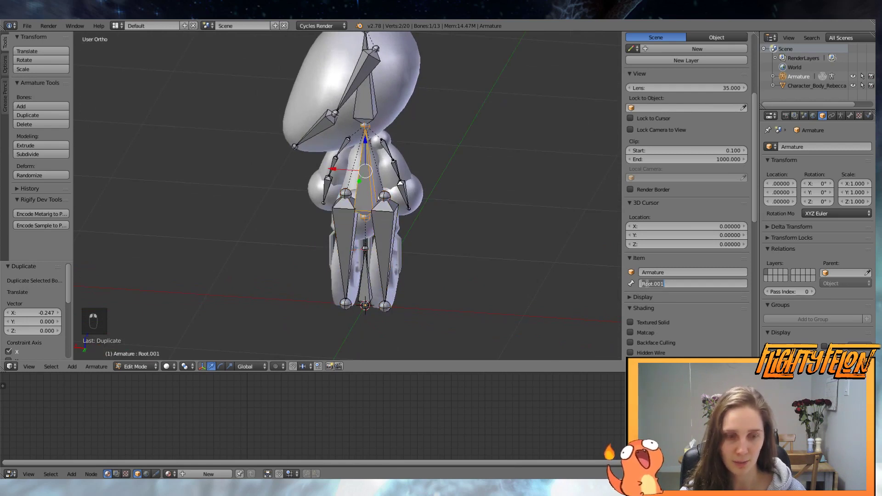
type("Bodey")
key("Return")
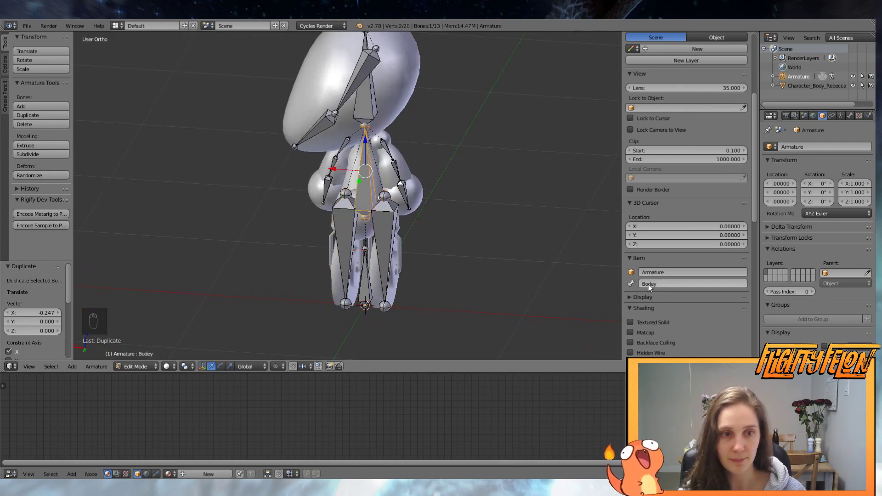
left_click(653, 285)
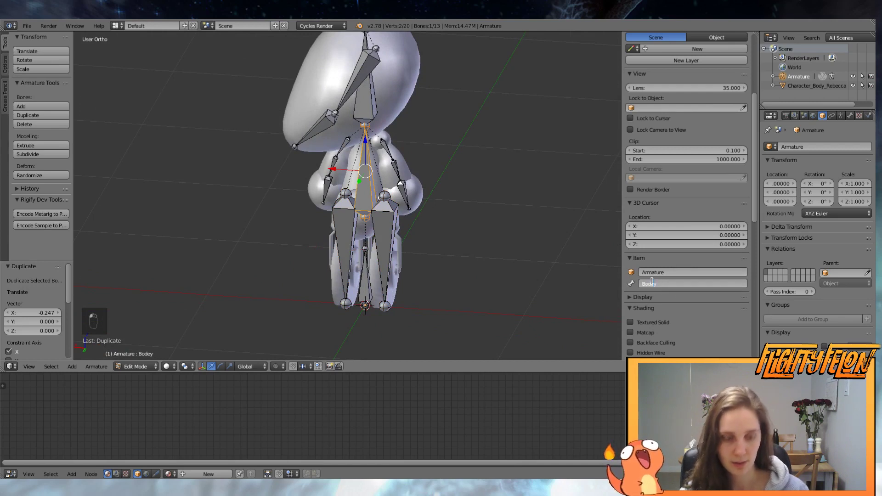
- Rename the head bone to Head
right_click(383, 102)
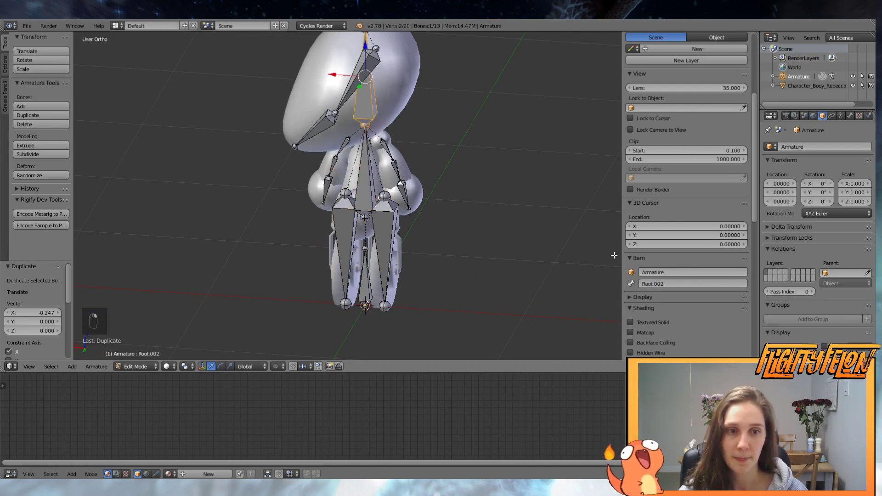
left_click(659, 282)
type("Head")
key("Return")
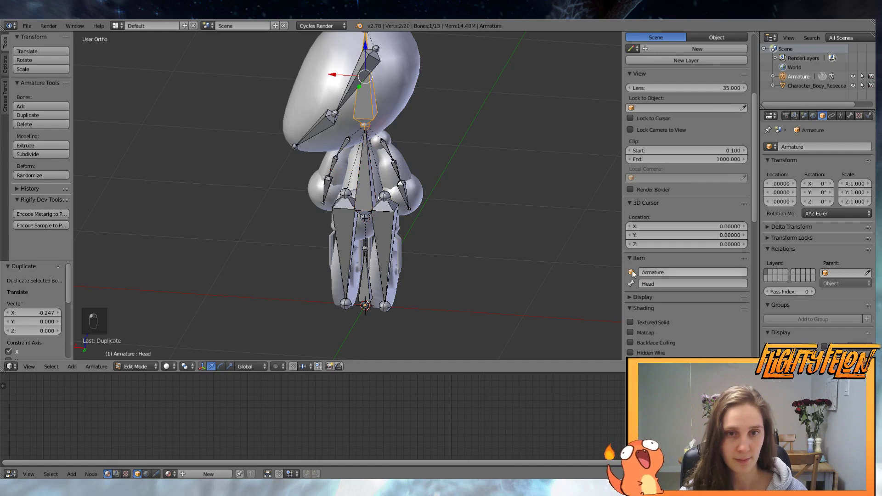
- Rename the upper hair bone running down the side of the head to Hair
middle_click_drag(416, 210, 436, 277, "shift")
right_click(384, 135)
left_click(644, 282)
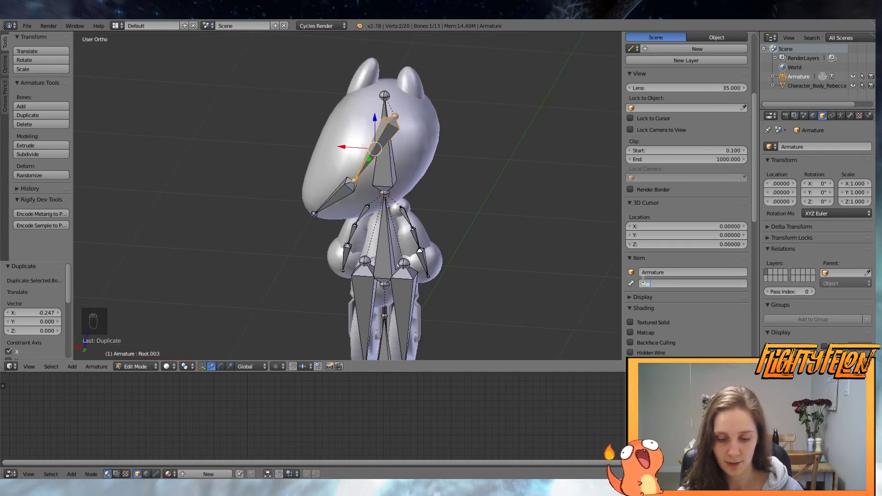
type("Hair")
key("Return")
- Rename the lower hair bone at the tip of the hair to Hair2
right_click(336, 197)
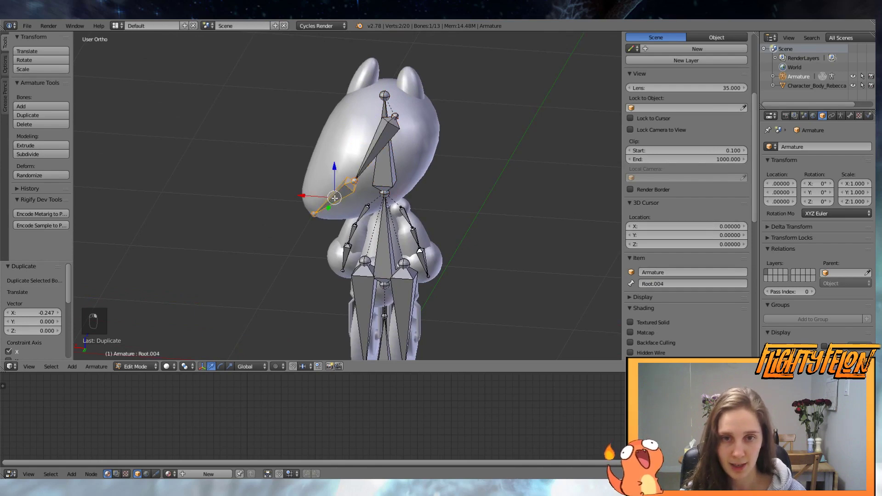
left_click(662, 283)
type("Hair2")
key("Return")
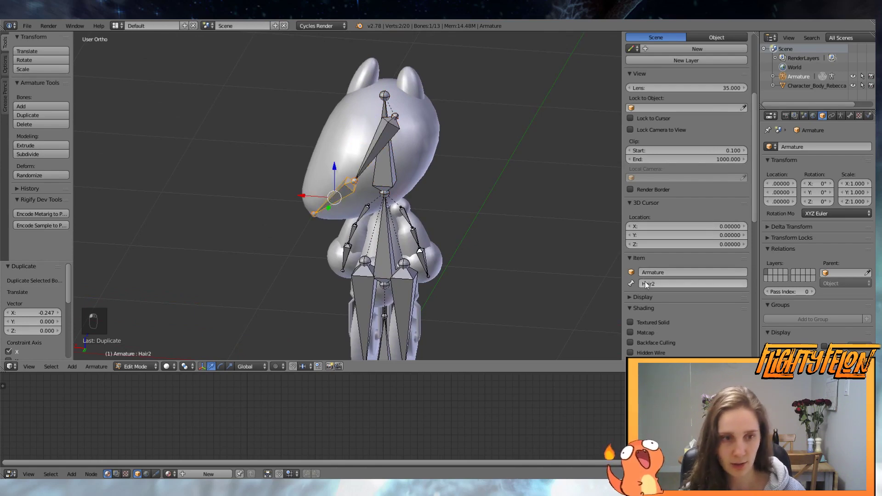
- Examine the hair bones and the face from the front of the character
middle_click_drag(516, 205, 481, 208)
scroll(479, 271, "up", 3)
middle_click_drag(522, 333, 324, 232, "shift")
scroll(324, 231, "down", 1)
scroll(387, 180, "down", 1)
middle_click_drag(410, 148, 419, 247, "shift")
middle_click_drag(469, 216, 348, 266)
scroll(407, 257, "up", 3)
scroll(348, 266, "up", 4)
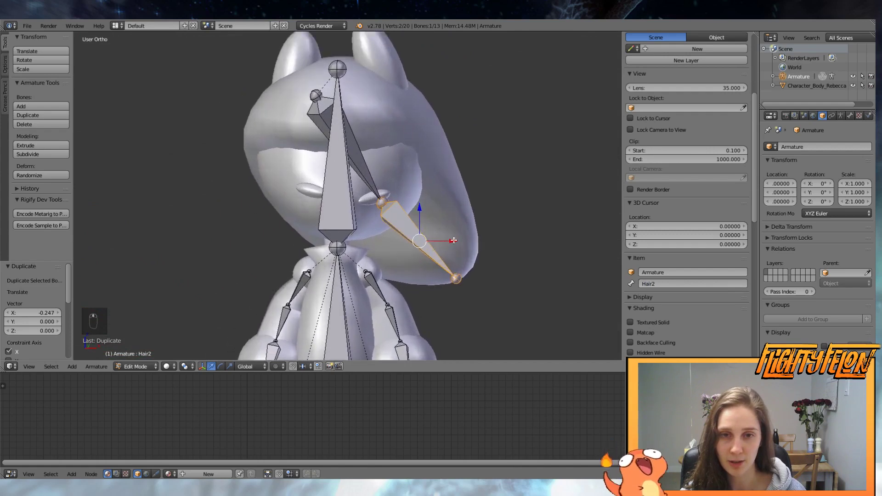
- Return the armature to Object Mode and turn off its X-ray display
key("Tab")
right_click(437, 165)
right_click(410, 227)
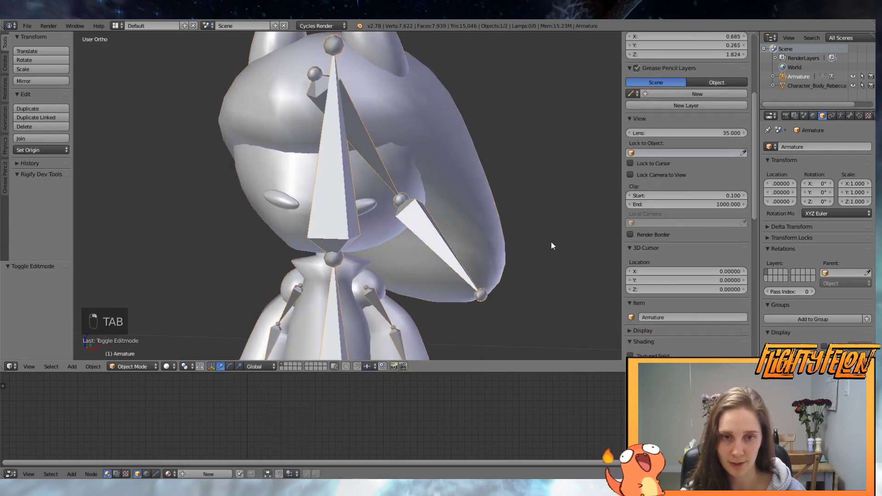
left_click(823, 356)
middle_click_drag(453, 310, 478, 291)
scroll(465, 281, "up", 5)
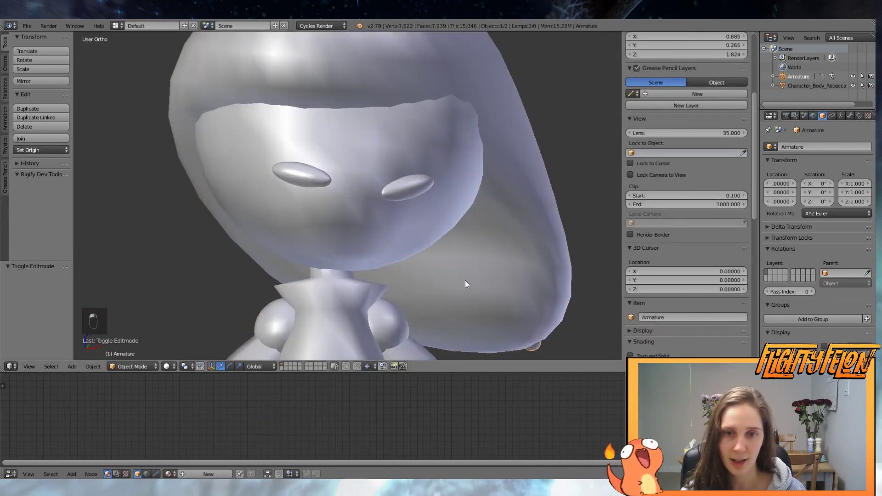
- In the body mesh, duplicate the character's left eye and place the copy about 0.063 higher along Z as an eyebrow
right_click(371, 208)
key("Tab")
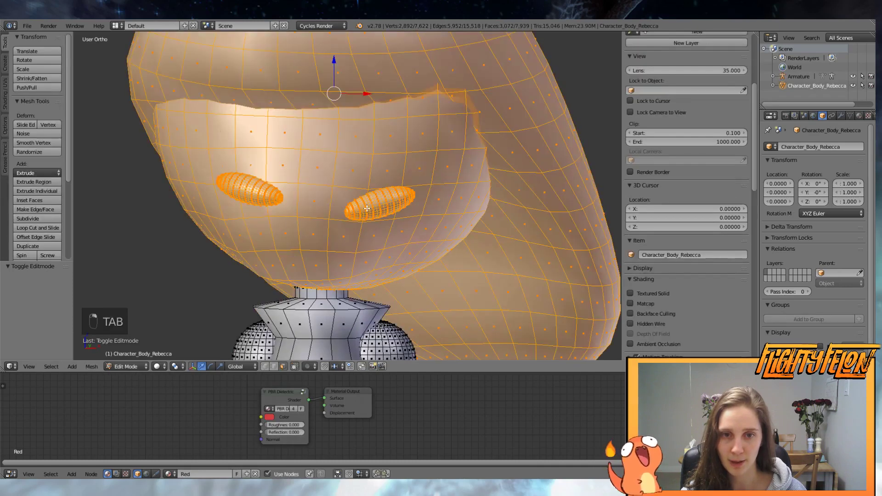
key("a")
key("a")
middle_click_drag(371, 208, 404, 210)
key("l")
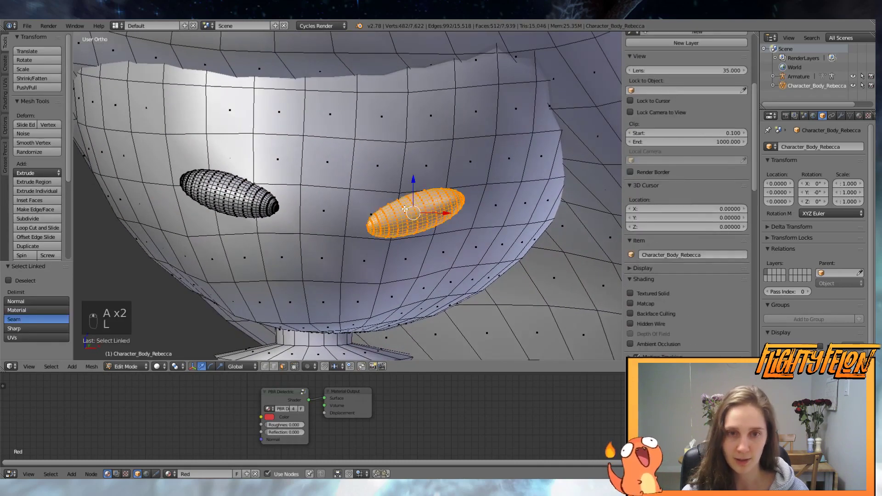
key("shift+d")
left_click(470, 202)
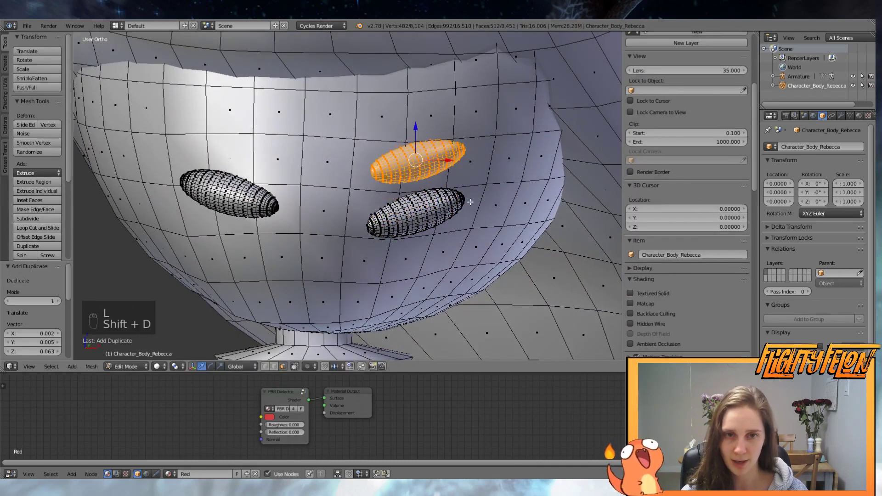
- Scale the eyebrow copy to about 0.58 in Y and Z with X locked, and shift it along Y against the face
key("s")
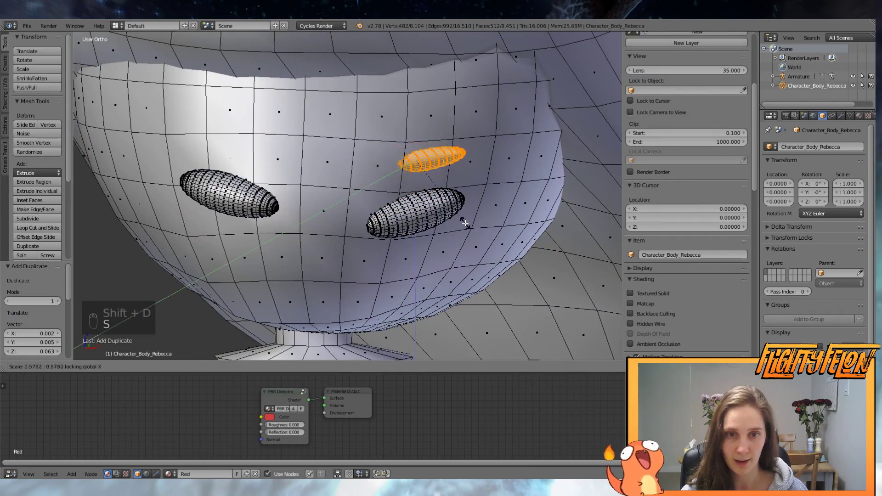
left_click(468, 225)
middle_click_drag(473, 231, 499, 244)
left_click_drag(539, 200, 549, 207)
middle_click_drag(563, 216, 494, 212)
- Isolate the eyebrow and raise its middle face loop about 0.019 along Z with proportional editing to form an arch
key("shift+h")
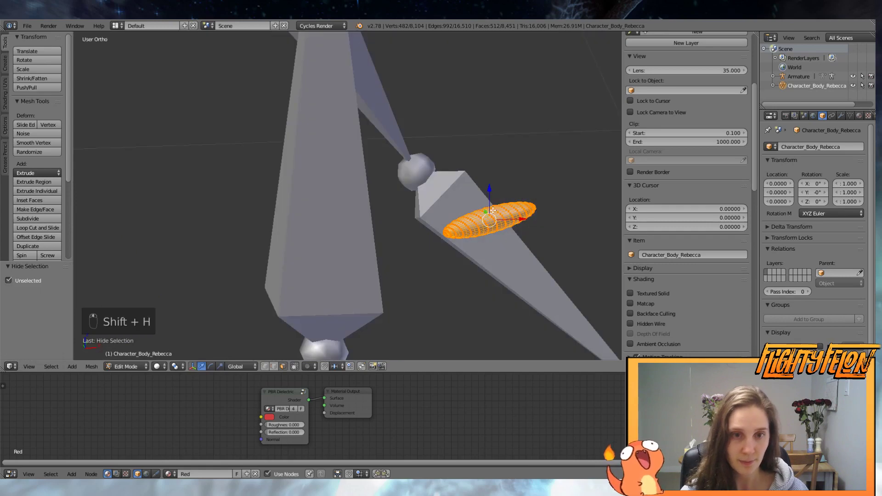
right_click(491, 213, "alt")
middle_click_drag(526, 241, 443, 229)
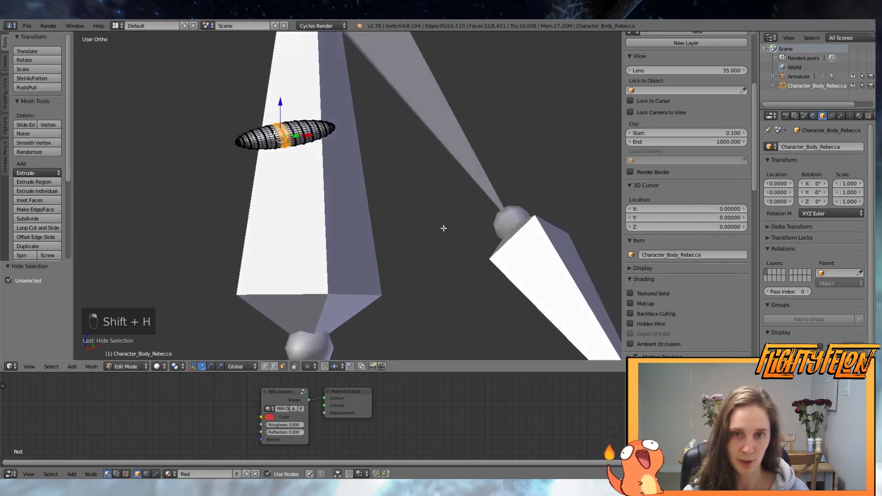
key("o")
key("g")
scroll(321, 216, "up", 5)
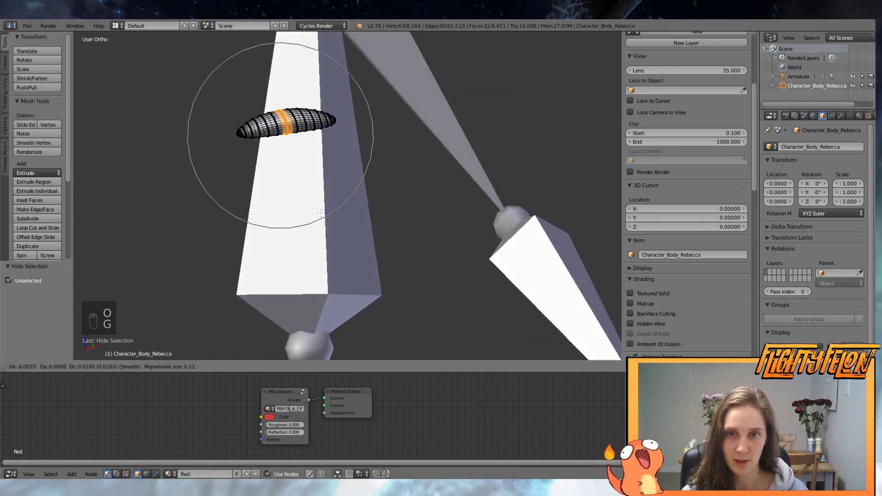
scroll(323, 211, "up", 2)
left_click(323, 211)
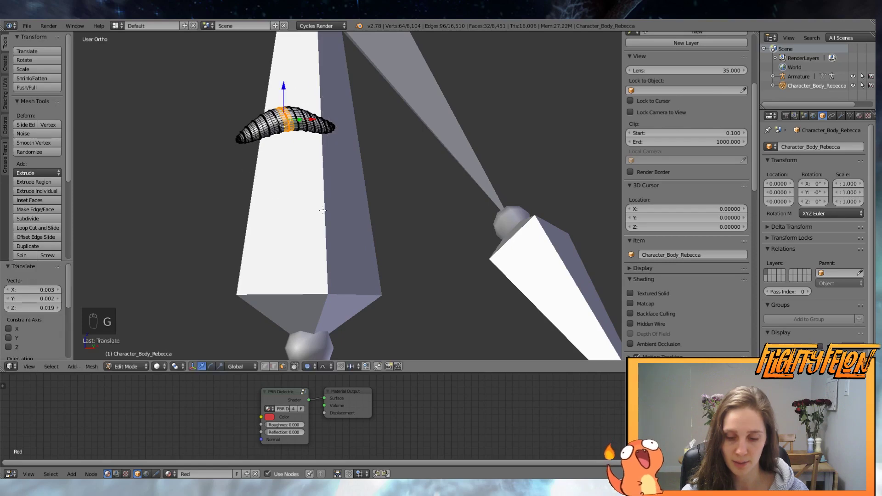
- Reveal the hidden mesh and move the whole eyebrow about 0.007 along Y with proportional editing turned off
key("alt+h")
middle_click_drag(323, 210, 362, 229)
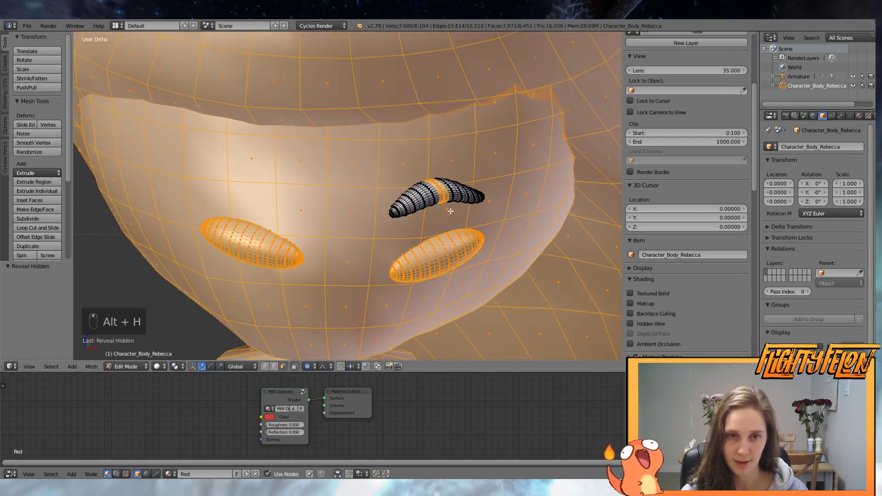
key("a")
middle_click_drag(450, 211, 510, 280)
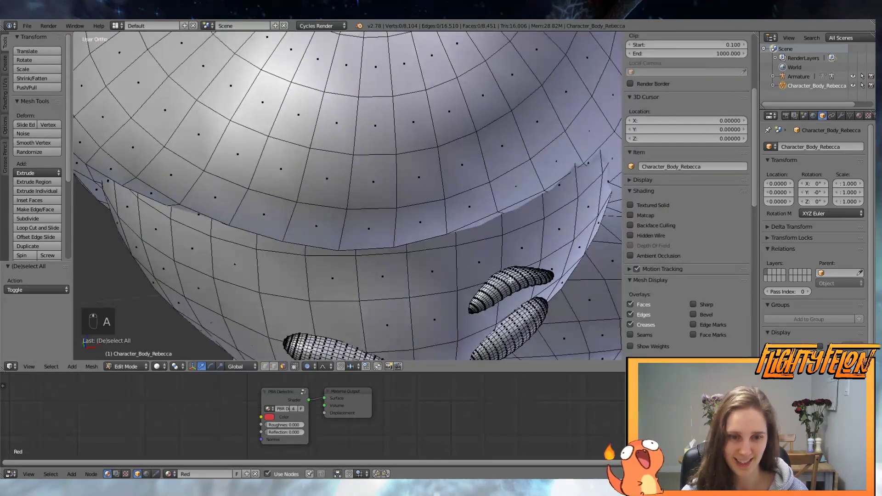
key("l")
key("ctrl+z")
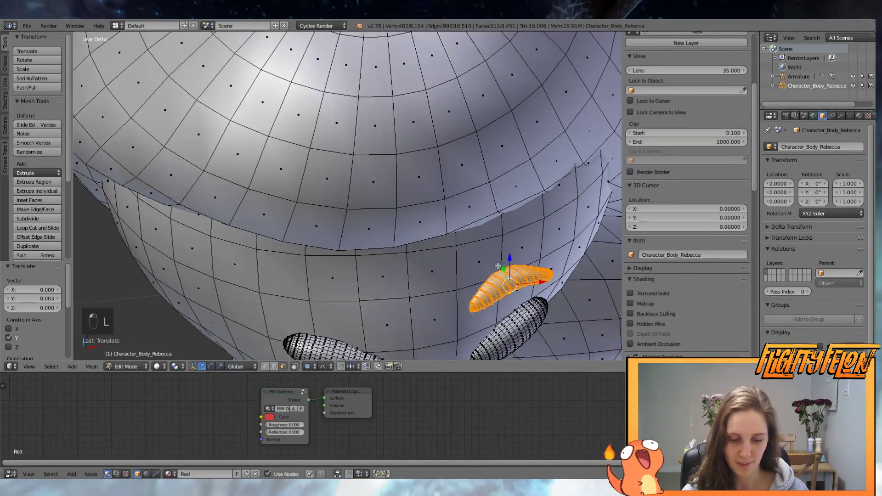
key("o")
left_click_drag(503, 272, 504, 271)
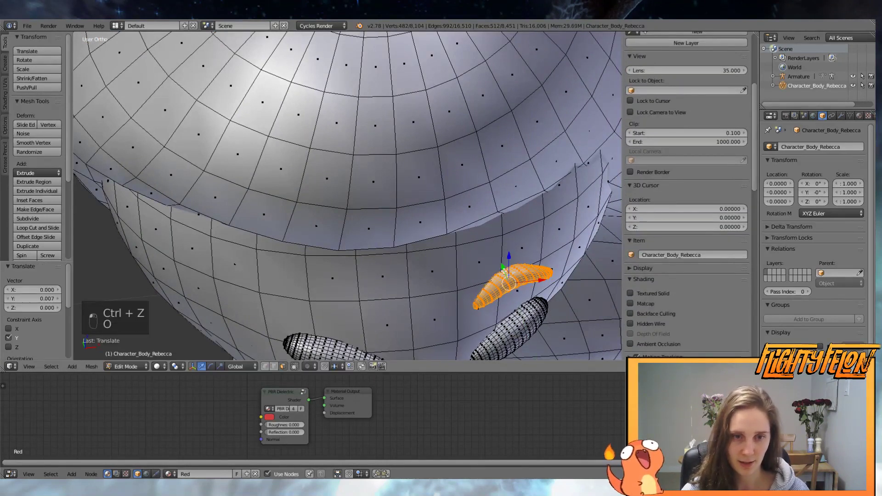
- Duplicate the eyebrow, place the copy about -0.247 along X over the other eye, and mirror it along X
key("shift+d")
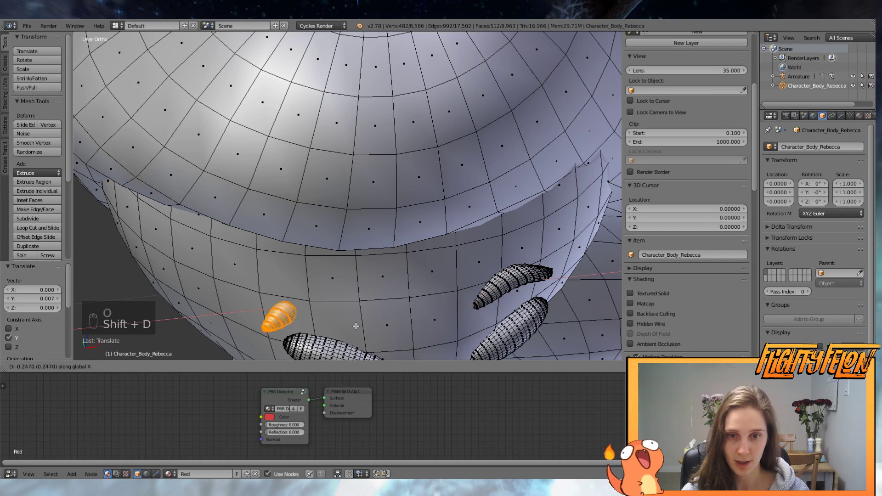
left_click(326, 335)
key("ctrl+m")
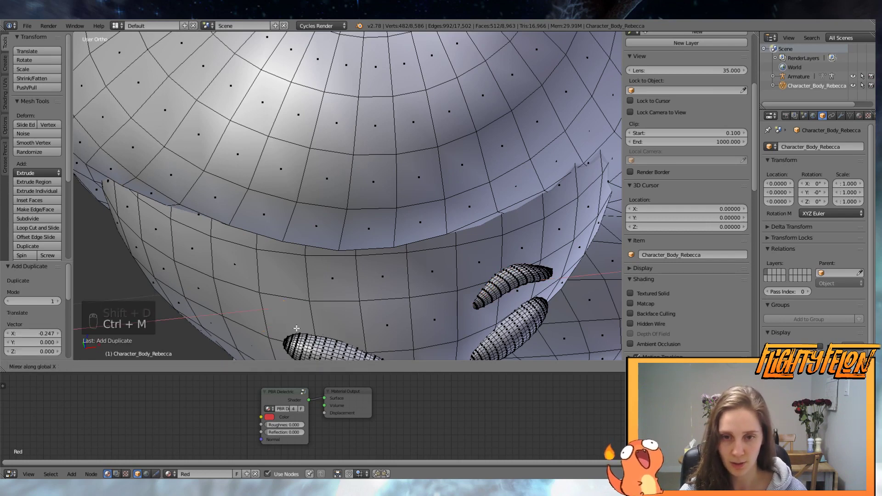
left_click(253, 334)
middle_click_drag(284, 322, 404, 294)
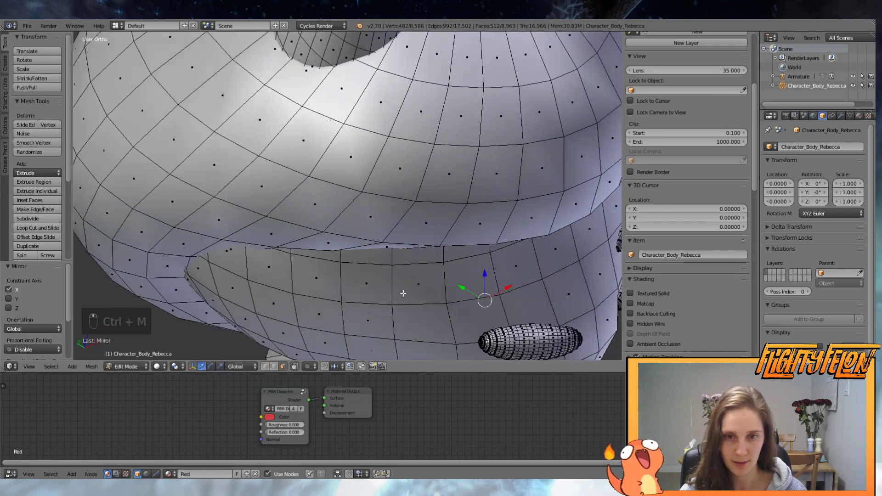
- Move the mirrored eyebrow about -0.029 along Y, and nudge it about 0.014 in X and 0.013 in Z above the eye
left_click_drag(461, 288, 478, 299)
middle_click_drag(482, 300, 448, 279)
scroll(408, 244, "down", 2)
middle_click_drag(407, 244, 385, 211)
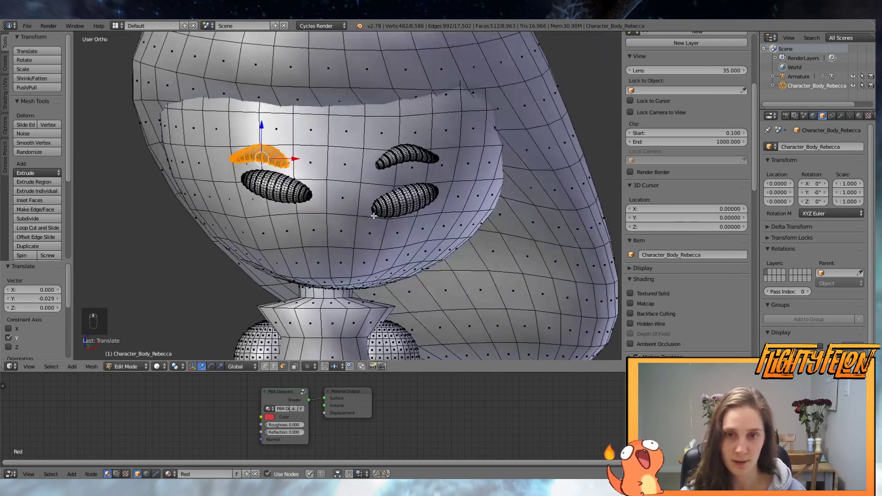
key("g")
left_click(388, 207)
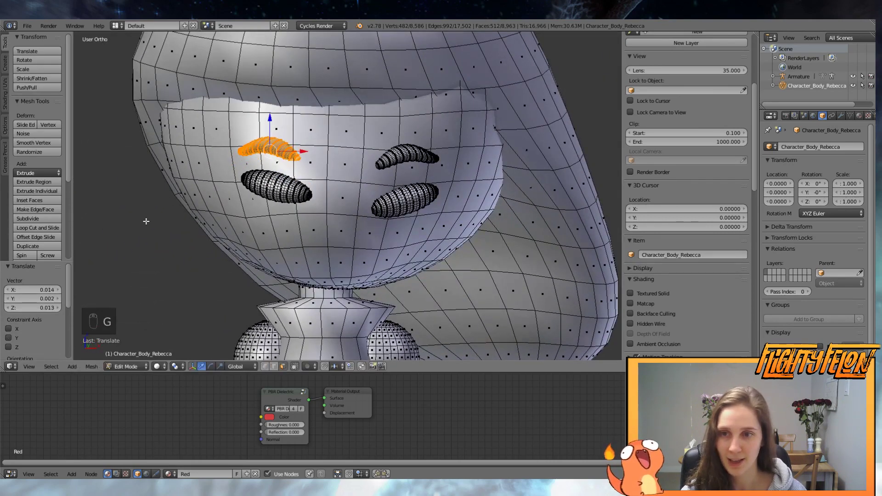
- Select the entire body mesh, recalculate its normals, and check the eyebrow shading in Object Mode
key("Tab")
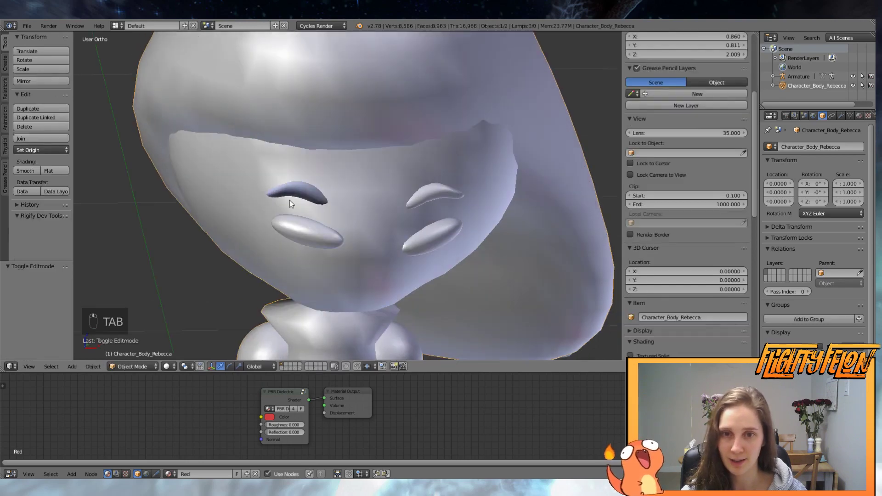
key("Tab")
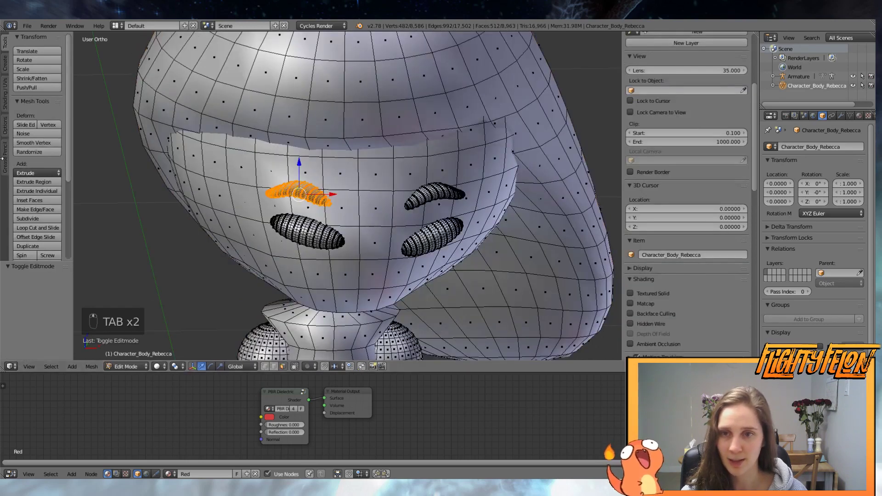
left_click(5, 97)
key("a")
key("a")
key("a")
key("a")
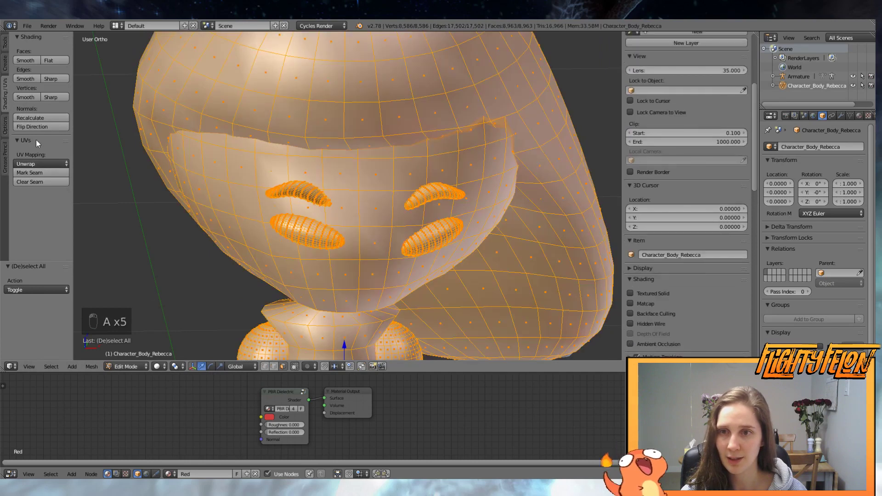
left_click(43, 119)
scroll(281, 195, "down", 3)
key("Tab")
middle_click_drag(411, 250, 414, 225)
scroll(416, 232, "up", 5)
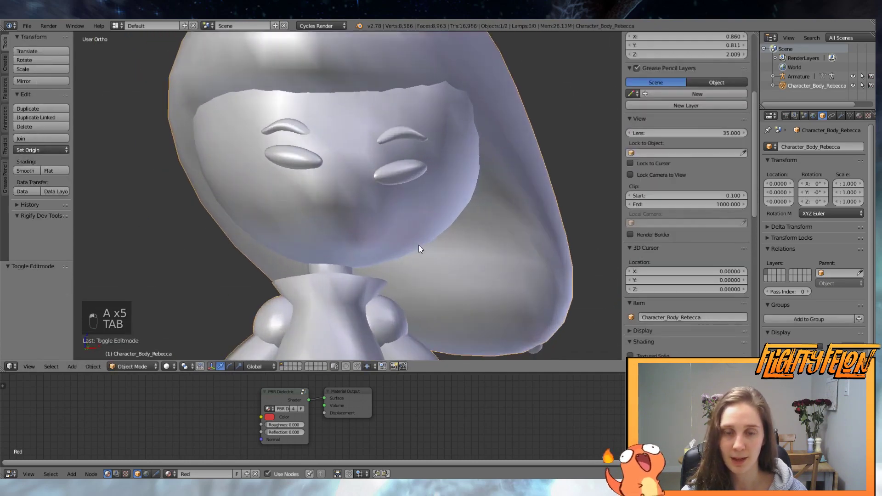
- Place the 3D cursor at the centre of the lower face and add a cylinder with 8 vertices there
key("Tab")
key("a")
key("a")
key("a")
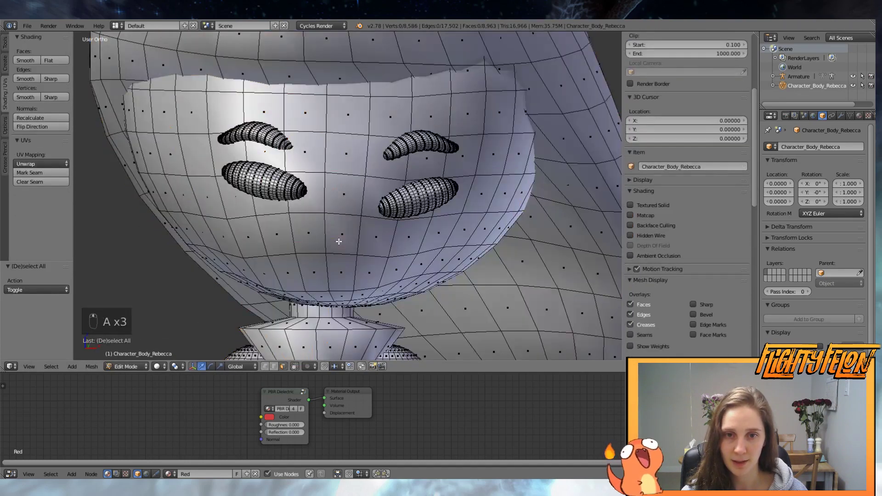
key("shift+a")
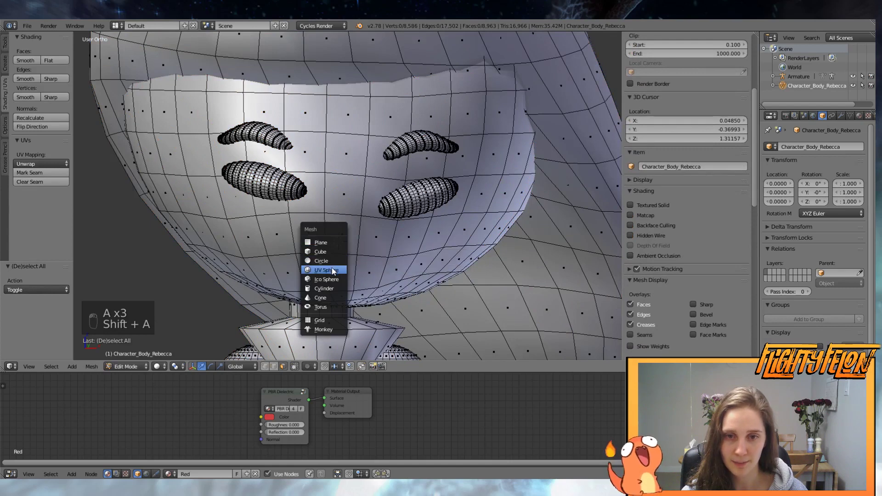
left_click(327, 288)
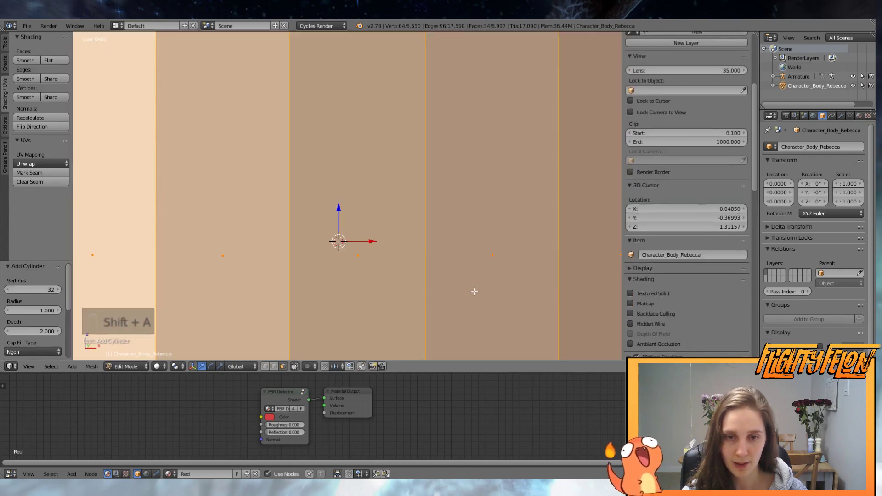
type("8")
key("Return")
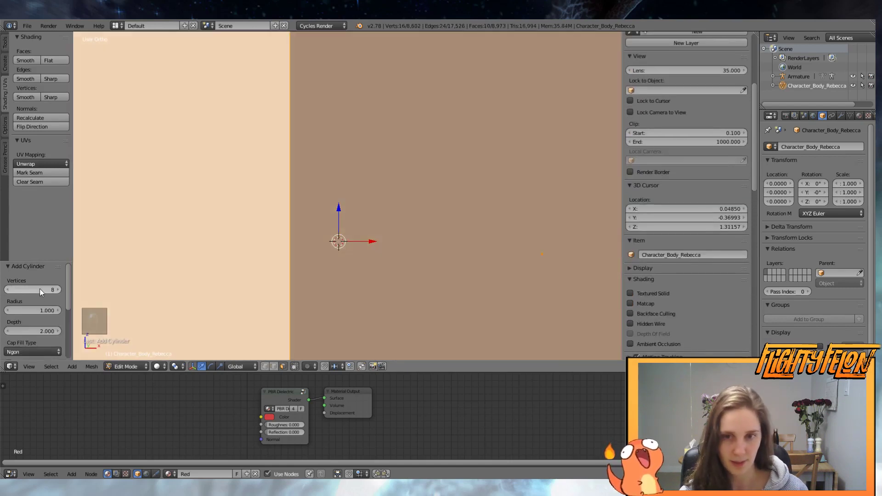
- Scale the new cylinder down to about 0.127, and scale it again by about 0.304 to fit the face
key("s")
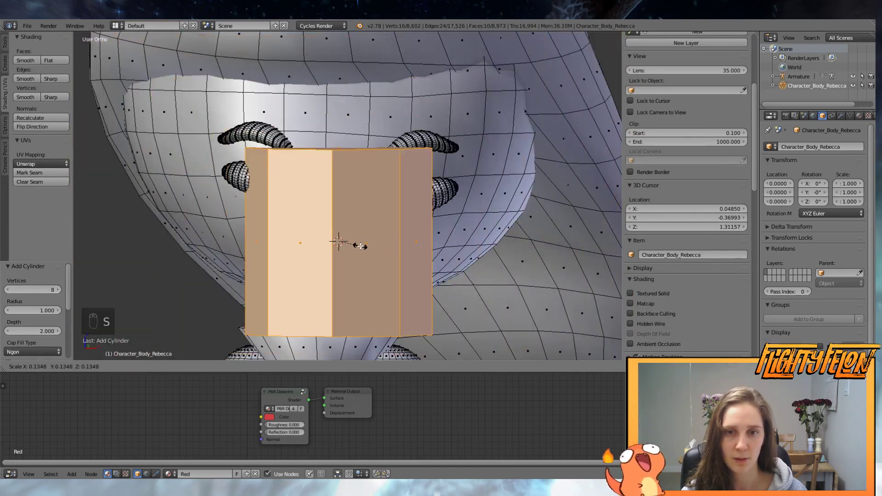
left_click(360, 246)
key("s")
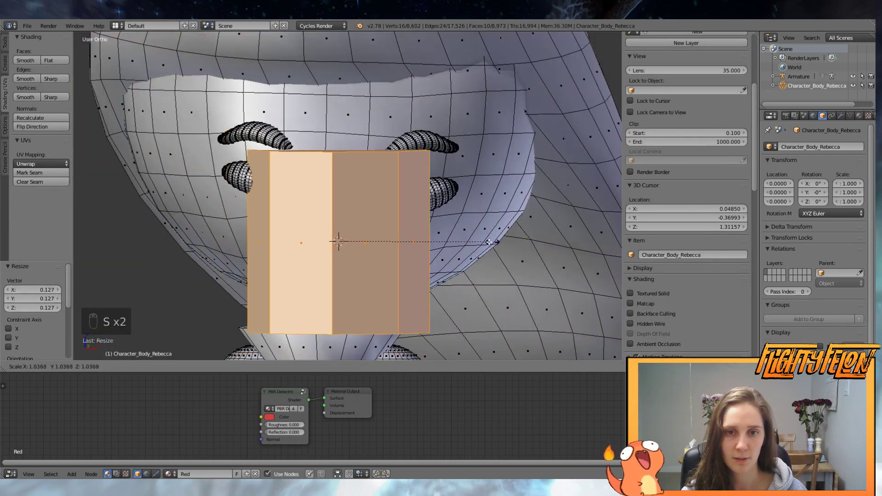
left_click(386, 244)
- Try to delete the small cylinder's top and bottom cap faces
middle_click_drag(386, 244, 357, 225)
right_click(358, 222)
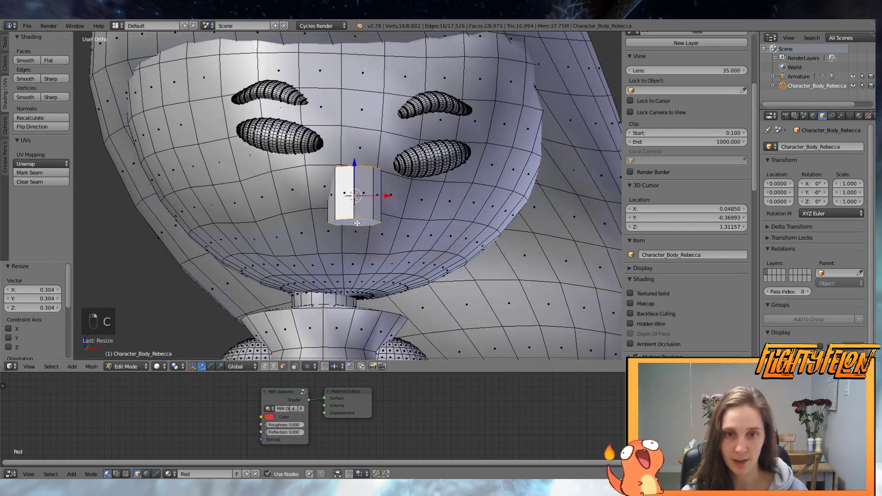
key("x")
left_click(358, 224)
key("ctrl+z")
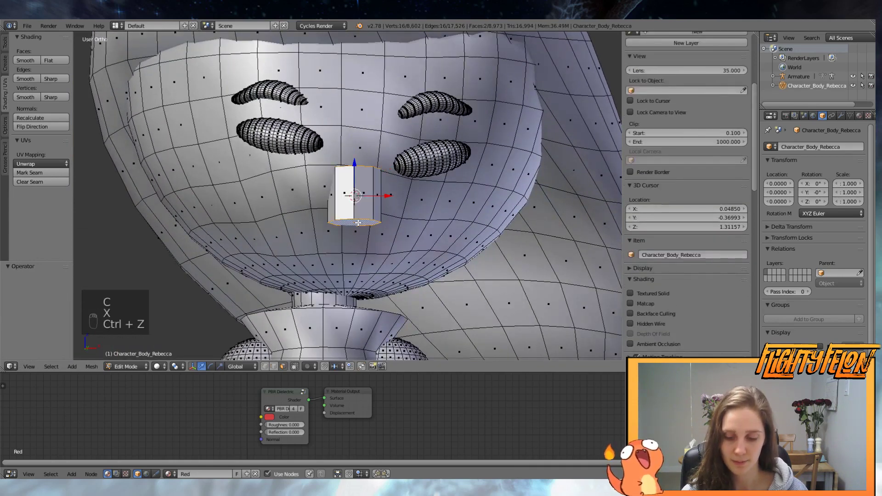
- Delete the small cylinder's two cap faces and rotate the remaining tube 90° about the global Y axis
key("x")
left_click(348, 245)
middle_click_drag(348, 245, 368, 240)
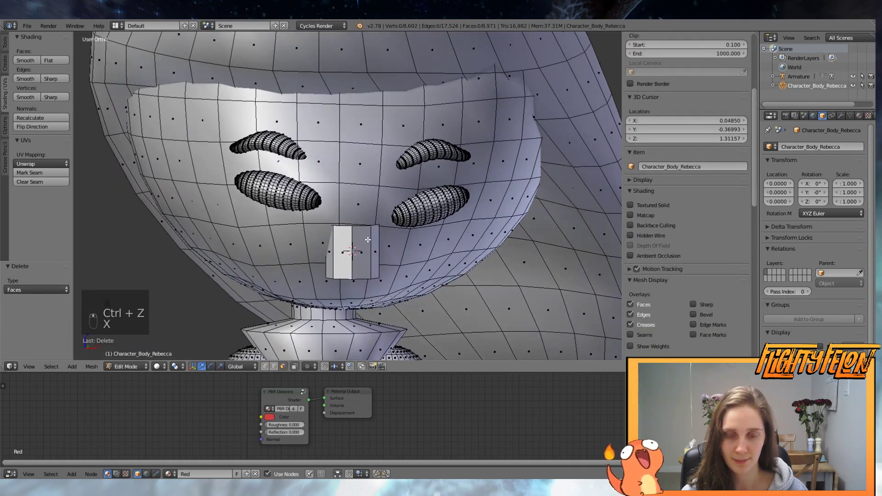
type("l")
type("ry90")
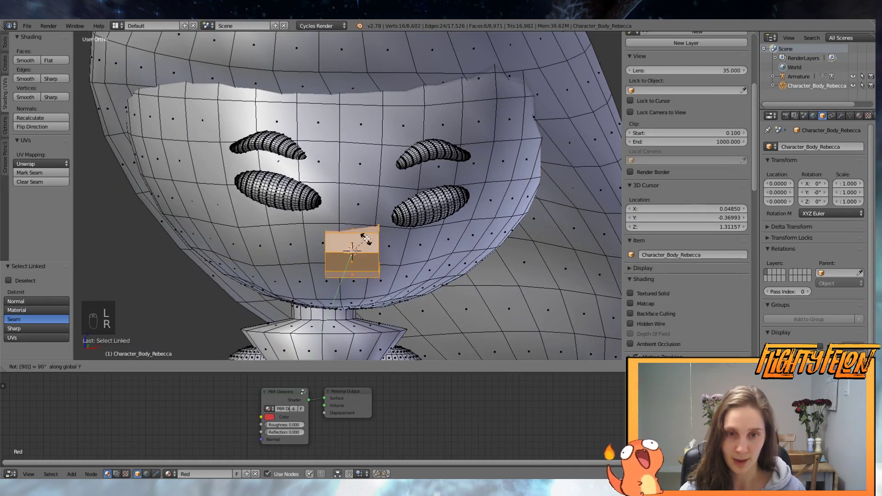
key("Return")
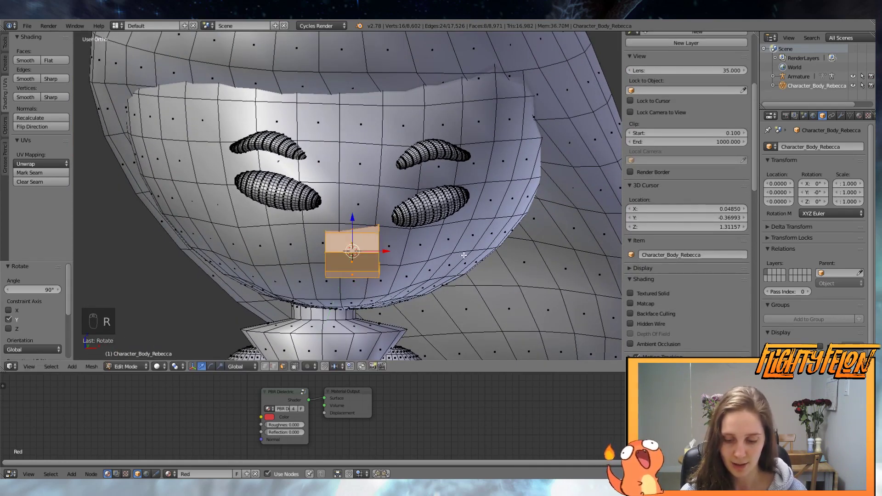
- Scale the tube down to about 0.287 and stretch it along X into a thin, wide bar for the mouth
key("s")
left_click(383, 256)
key("s")
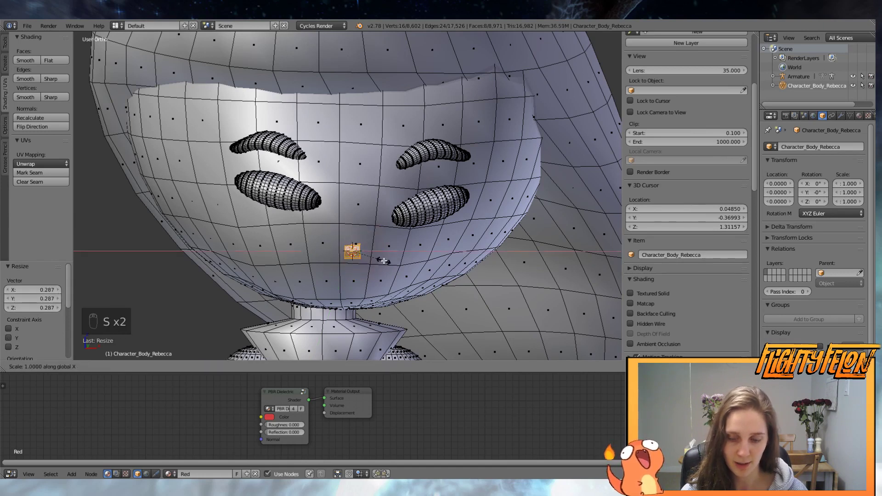
key("x")
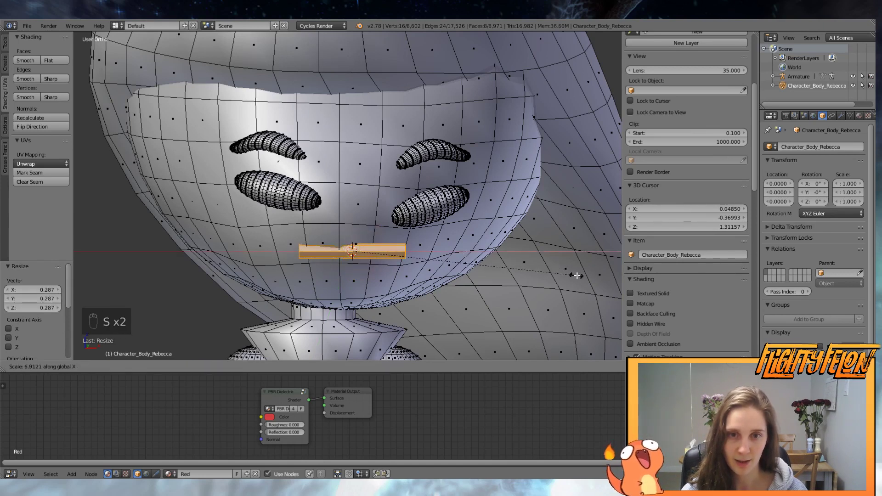
left_click(548, 271)
- Add loop cuts at the mouth bar's middle and halfway along each half, lowering the two outer ones about 0.04 to form a W
key("ctrl+r")
left_click(353, 250)
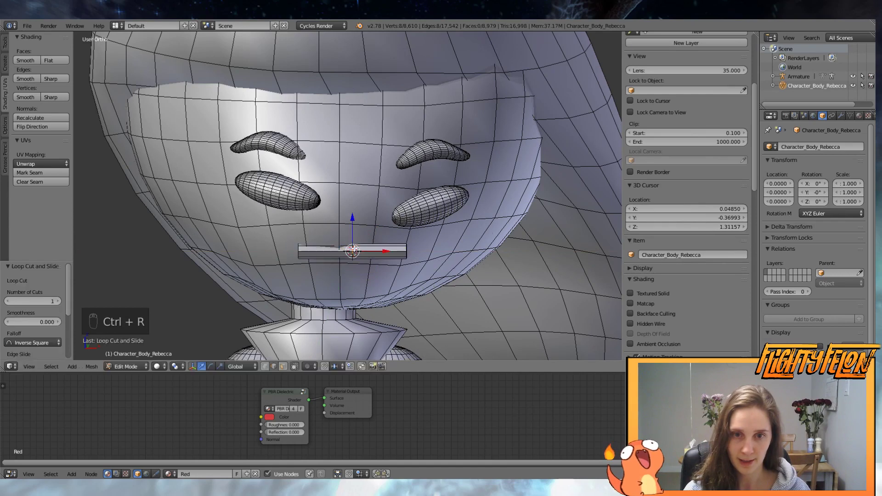
key("a")
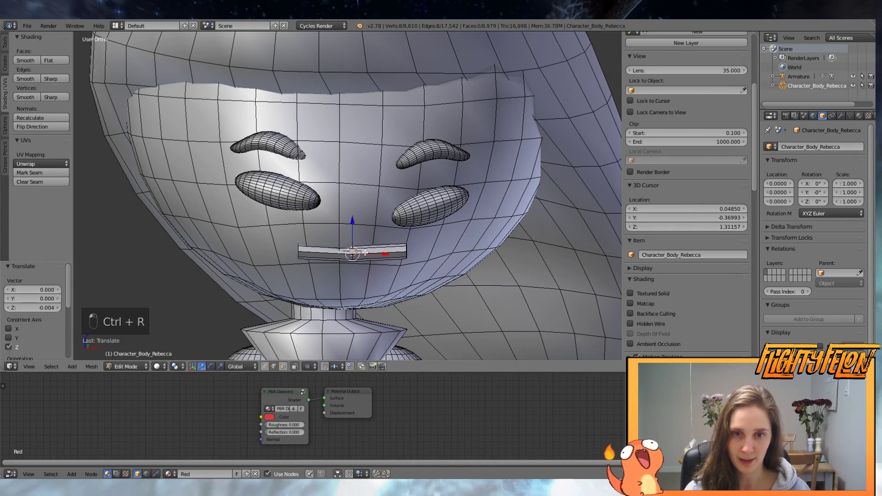
key("ctrl+r")
left_click(374, 251)
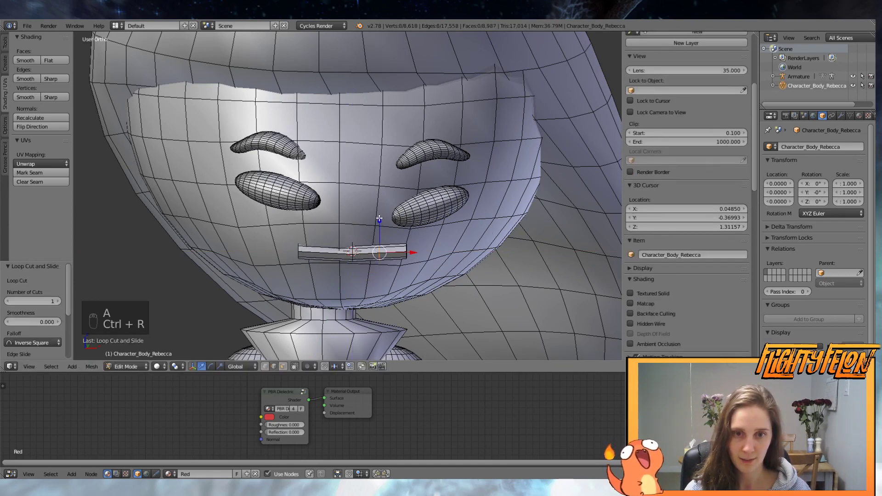
left_click_drag(379, 219, 379, 246)
key("ctrl+r")
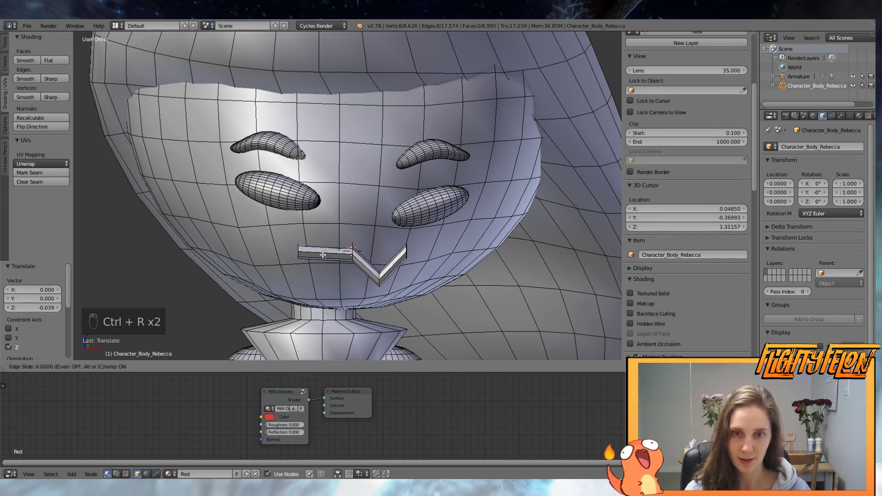
left_click(323, 254)
left_click_drag(325, 228, 326, 249)
- Select the open edge loop at the mouth's left end and scale it down to about 0.334
middle_click_drag(327, 249, 353, 252)
scroll(353, 252, "up", 2)
right_click(396, 297, "alt")
key("s")
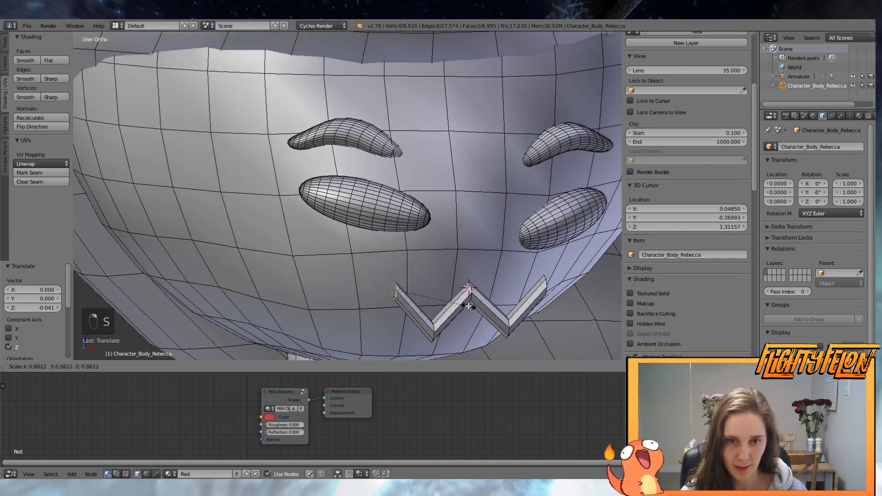
left_click(424, 295)
- Try to run Grid Fill on the mouth's open left end
middle_click_drag(424, 295, 415, 288)
key("space")
type("gridfil")
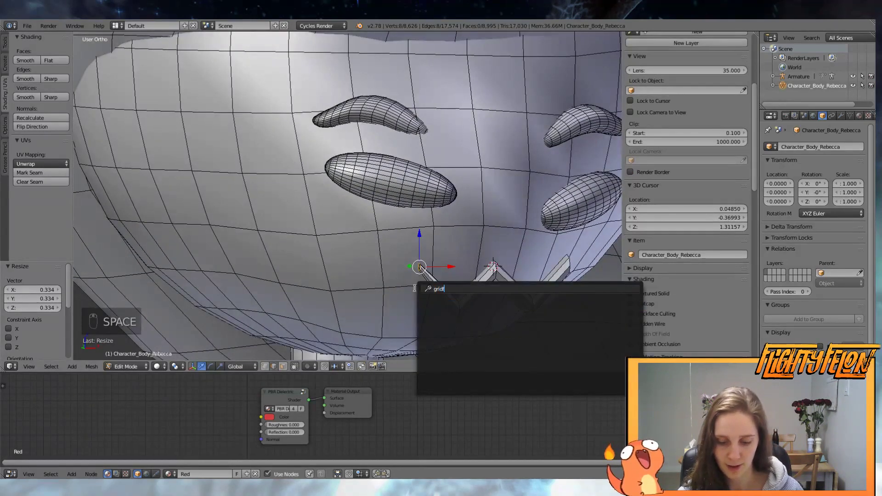
key("Return")
key("l")
- Frame the selected open loop at the mouth's left end and close it with Grid Fill
scroll(399, 316, "up", 2)
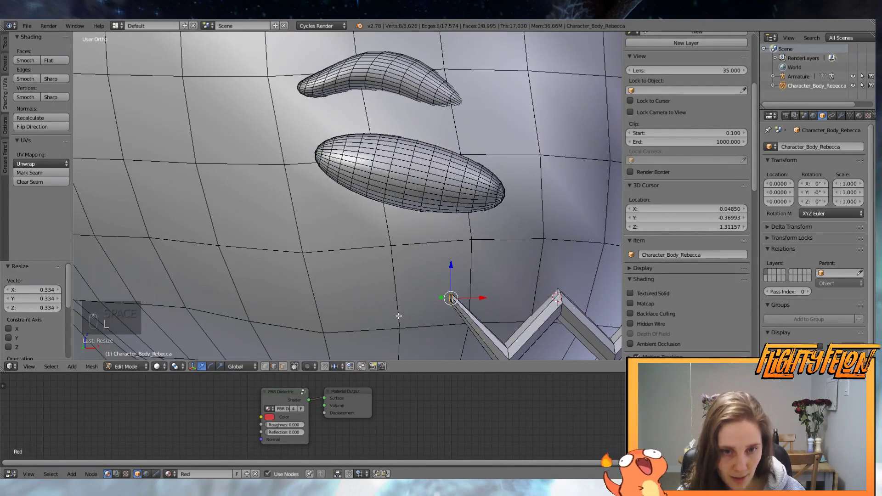
key("KP_Decimal")
key("space")
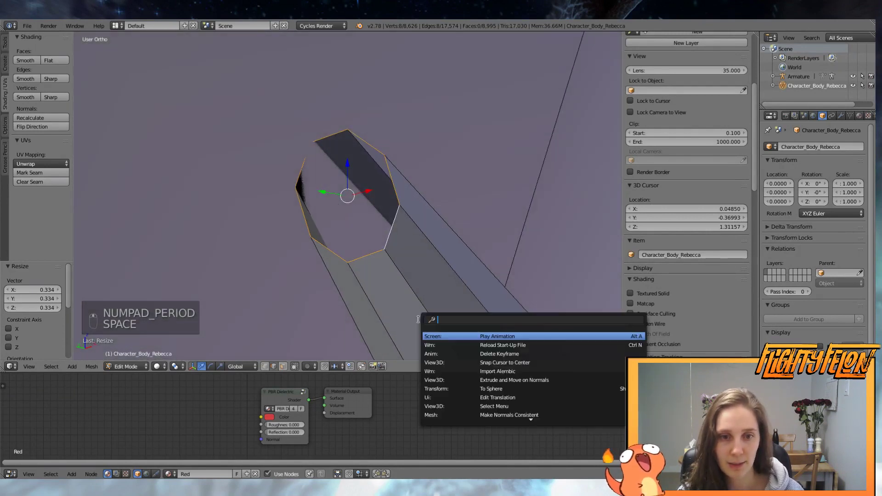
type("grid")
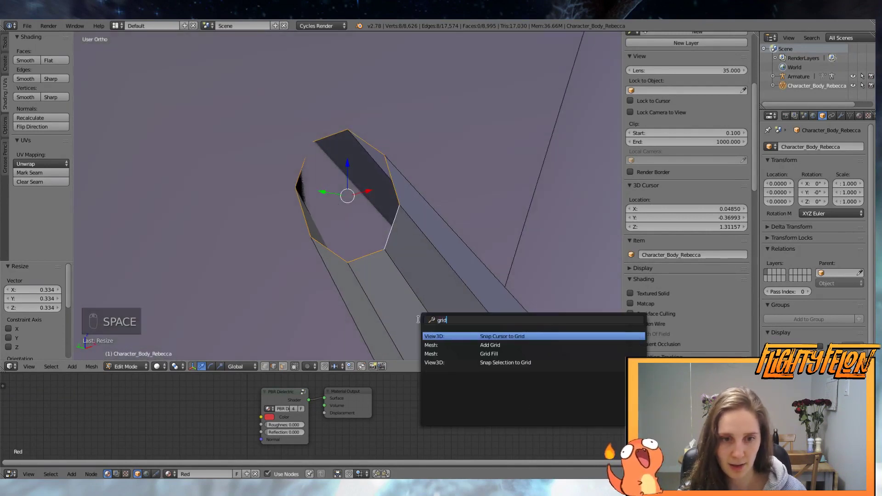
key("Down")
key("Down")
key("Return")
- Taper the mouth's open right end by scaling its edge loop down, and close it with Grid Fill
scroll(492, 269, "down", 14)
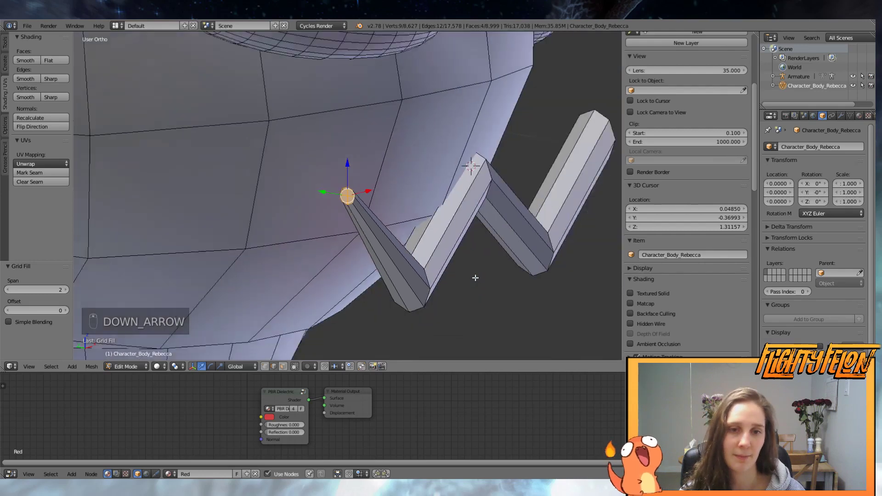
middle_click_drag(476, 278, 342, 277)
scroll(370, 281, "up", 3)
scroll(372, 281, "up", 1)
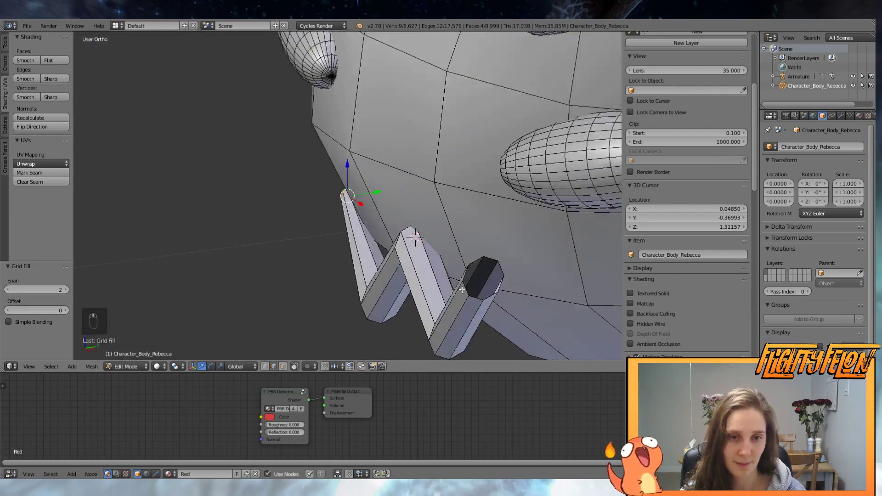
right_click(461, 289, "alt")
right_click(463, 288, "alt")
key("s")
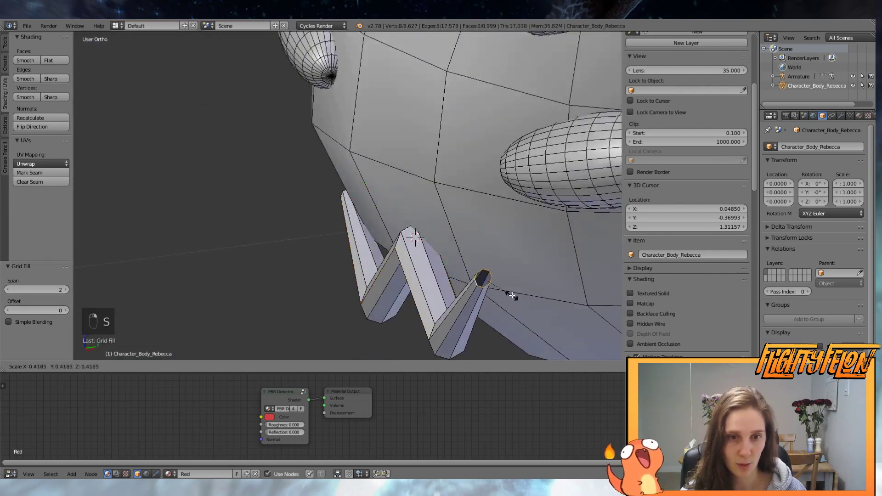
left_click(498, 289)
key("space")
key("Return")
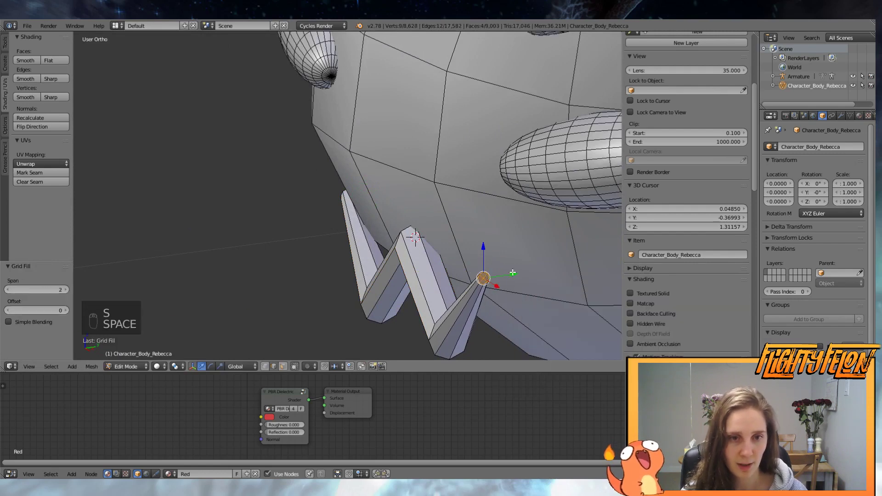
- Move the mouth's right tip about 0.056 and its right lower bend about 0.048 back along Y toward the face
key("g")
key("y")
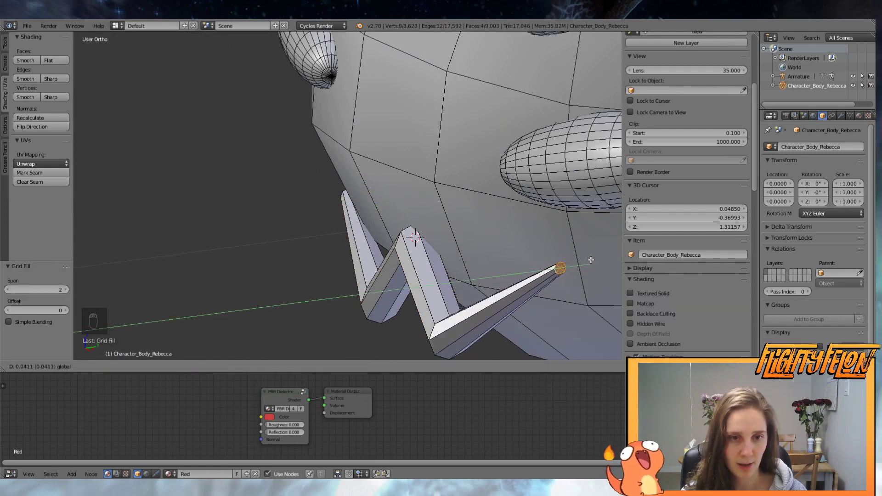
middle_click_drag(440, 277, 369, 265)
right_click(424, 245, "alt")
key("g")
key("y")
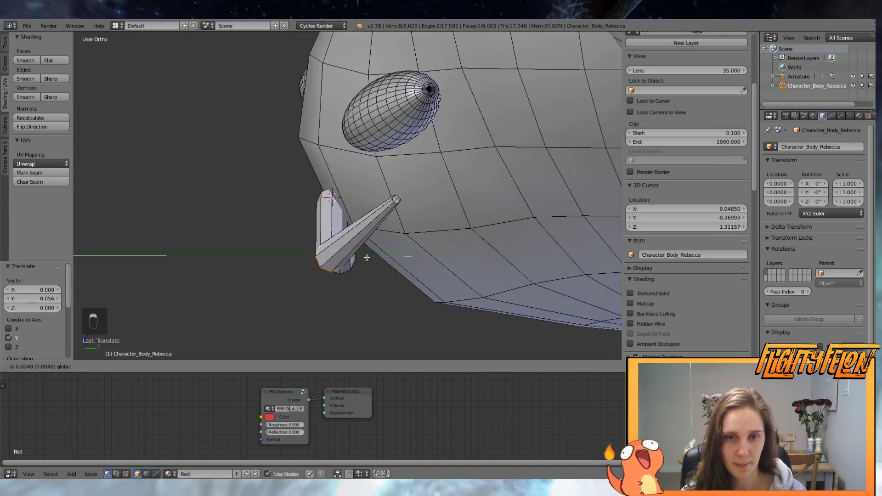
left_click(422, 256)
- Move the edge loop at the mouth's left lower bend about 0.021 back along Y toward the face
middle_click_drag(422, 256, 430, 306)
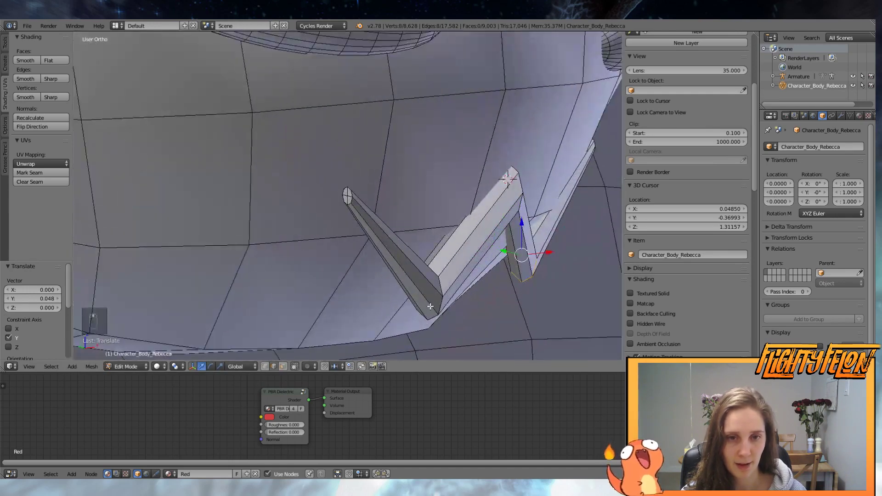
right_click(430, 292, "alt")
key("g")
key("y")
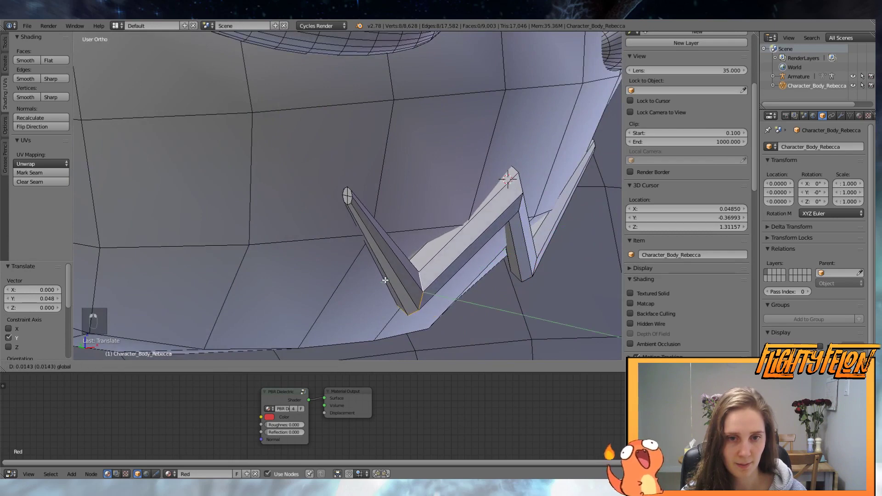
left_click(379, 276)
right_click(352, 200, "alt")
middle_click_drag(352, 200, 386, 209)
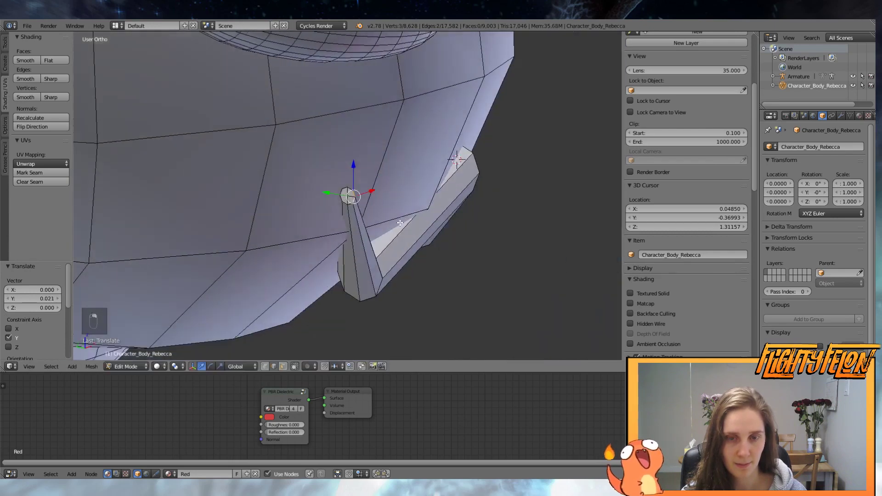
scroll(405, 214, "up", 3)
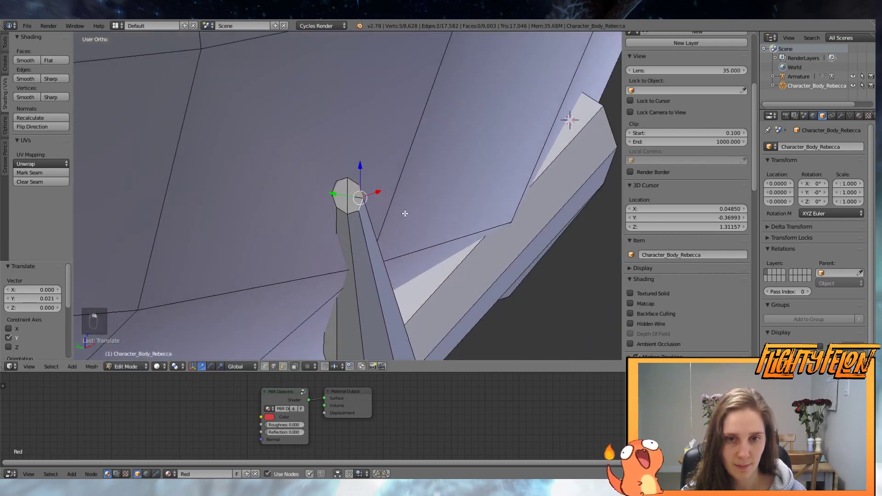
right_click(335, 185, "alt")
key("a")
scroll(352, 243, "down", 5)
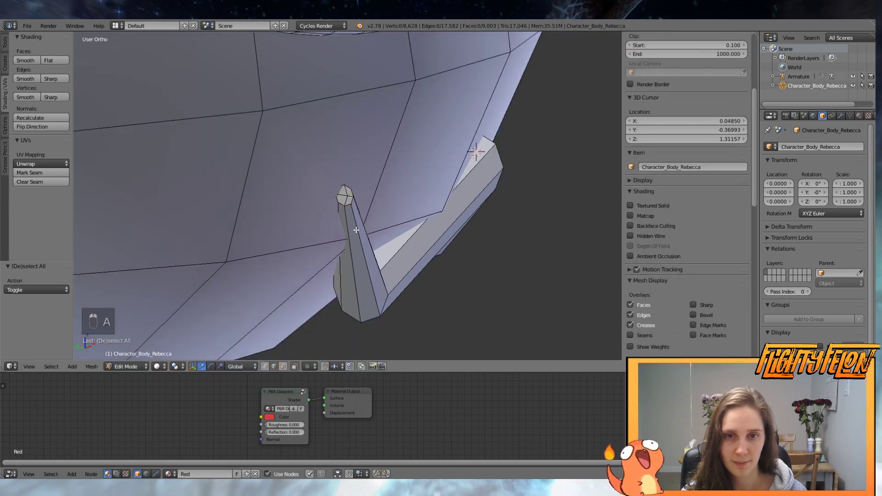
- Add a centred loop cut across the mouth's left outer segment and shift it about -0.004 along Y
key("ctrl+r")
left_click(352, 243)
right_click(351, 244)
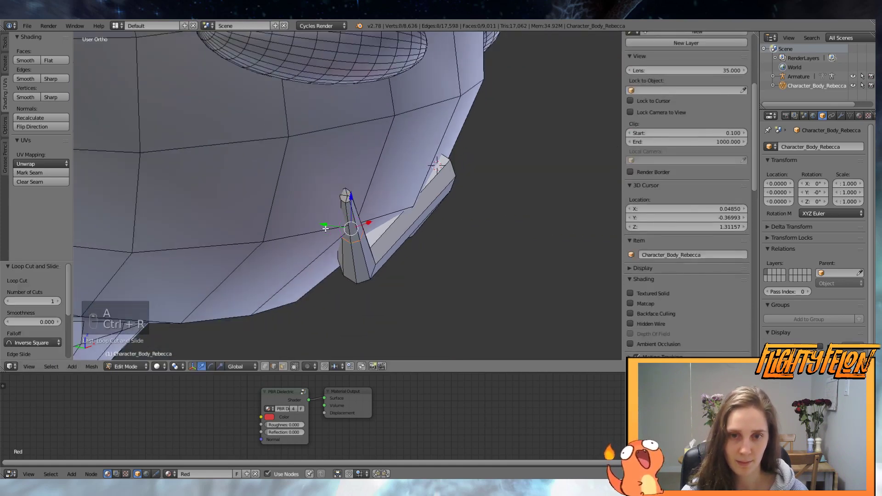
left_click_drag(325, 228, 328, 229)
- In front view, rotate the left outer segment's new loop and move it downward to round the mouth's curve
key("KP_1")
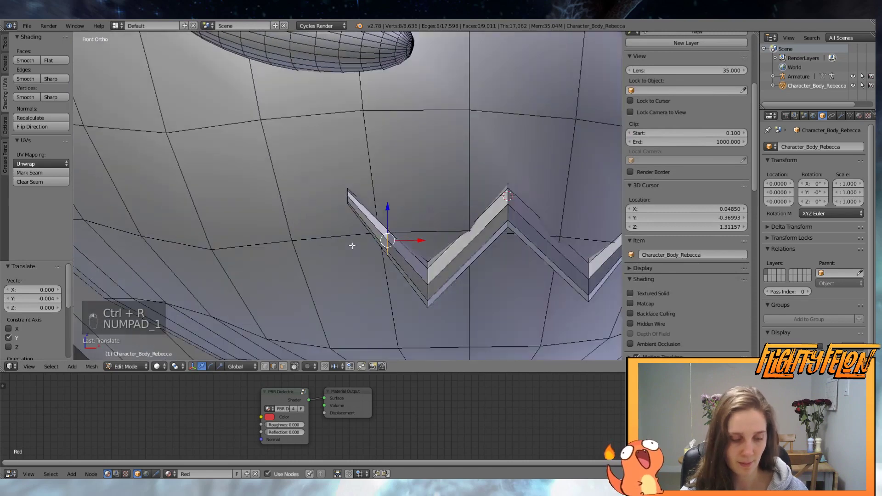
scroll(352, 246, "down", 3)
key("r")
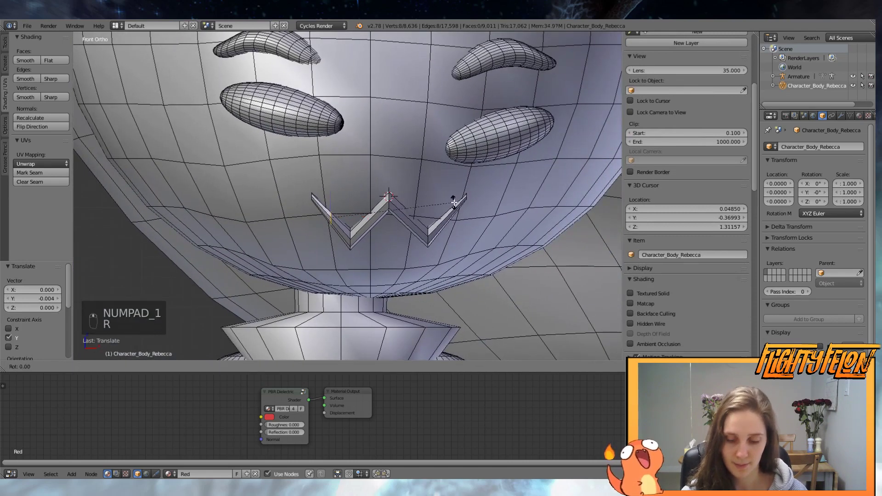
key("g")
key("a")
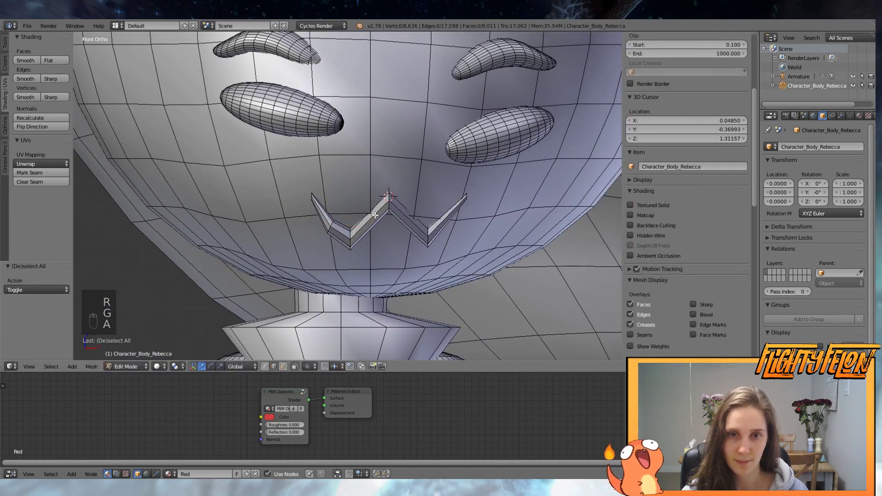
- Add a loop cut to the mouth's left inner segment, rotating and moving it outward to round that side
key("ctrl+r")
left_click(371, 215)
key("r")
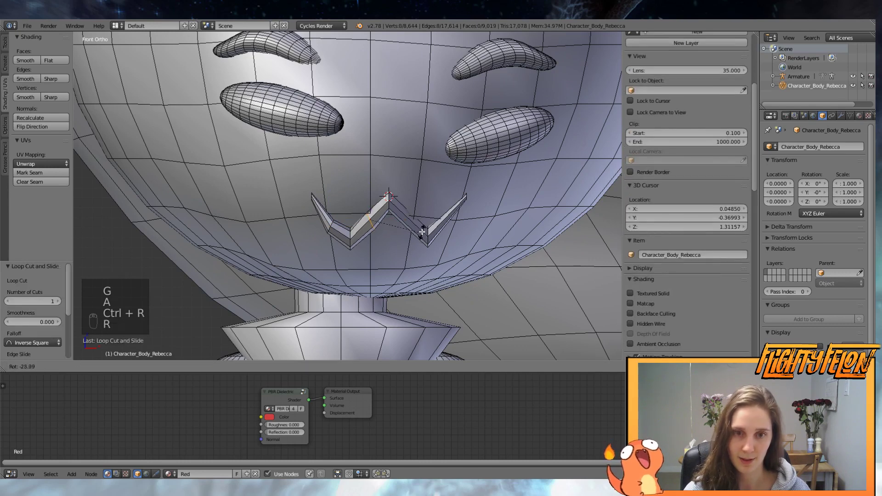
left_click(424, 232)
key("g")
left_click(422, 232)
key("a")
- Add a centred loop cut to the mouth's right inner segment, rotate it about 36°, and move it downward to curve the segment
key("ctrl+r")
left_click(410, 219)
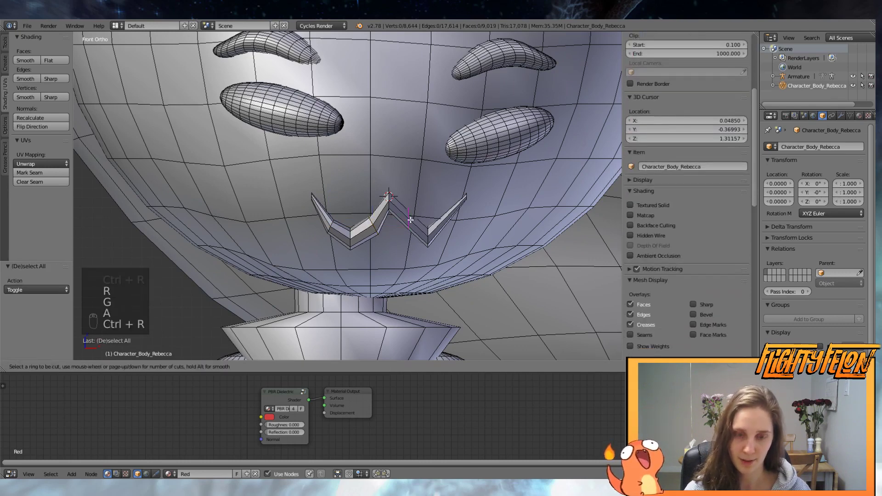
left_click(410, 220)
key("r")
left_click(429, 239)
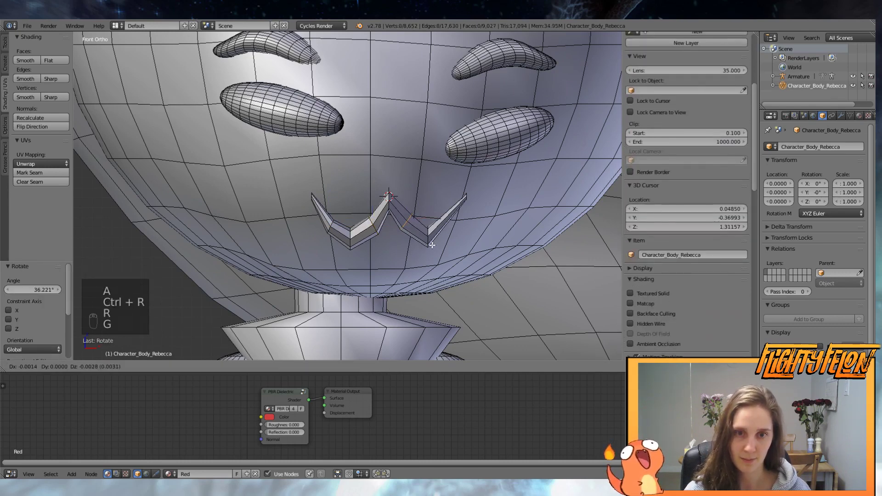
key("g")
left_click(431, 249)
key("a")
- Add a centred loop cut to the mouth's right outer segment, rotate it about -49°, and move it downward to complete the curve
key("ctrl+r")
left_click(447, 216)
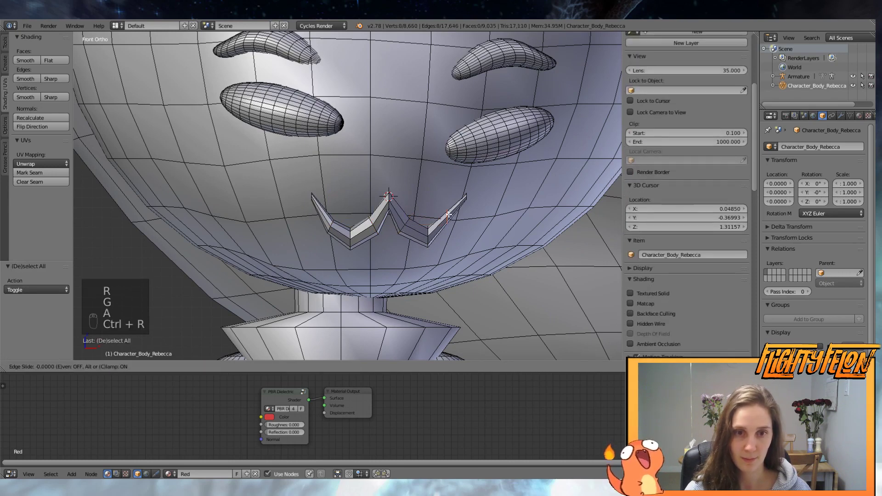
left_click(447, 216)
key("r")
left_click(488, 224)
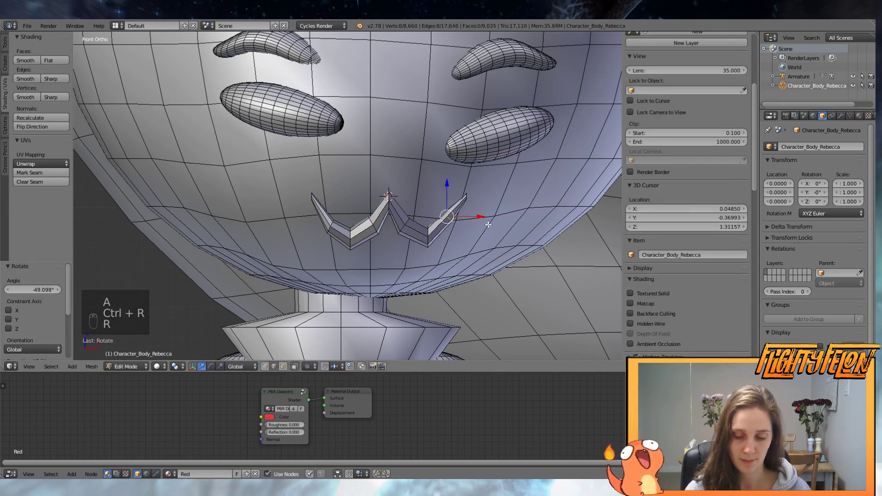
key("g")
left_click(490, 231)
- Deselect the mesh, return to Object Mode, and check the mouth against the face from the side
scroll(489, 230, "down", 2)
key("a")
key("Tab")
middle_click_drag(489, 231, 337, 251)
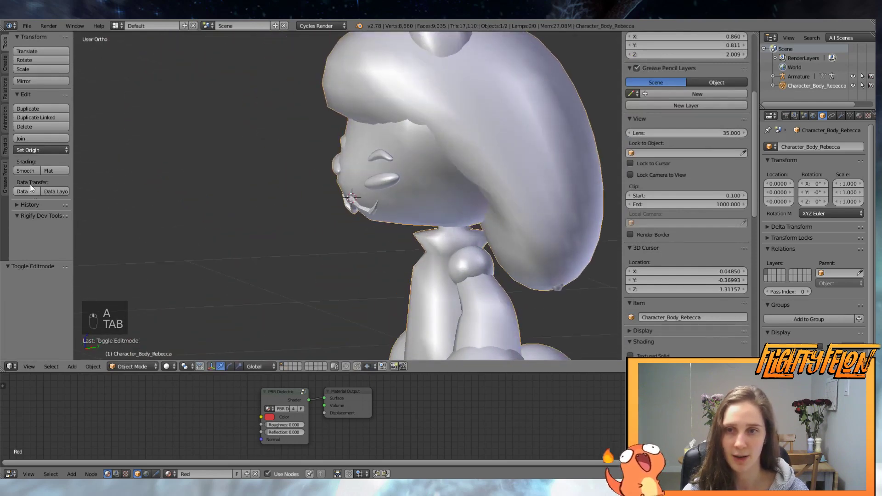
- Apply smooth shading to the whole character body mesh
left_click(25, 170)
middle_click_drag(193, 207, 387, 232)
scroll(387, 232, "down", 2)
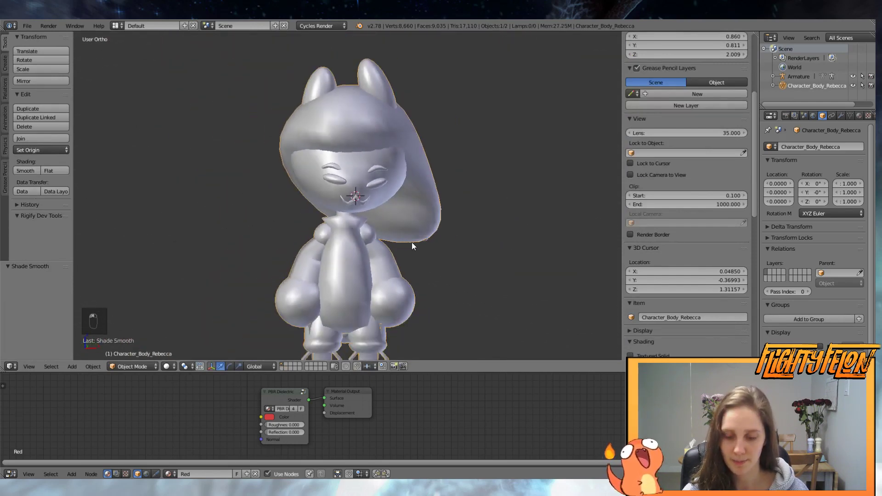
- Reset the 3D cursor to the origin and save over the existing file "example 3D character.blend"
key("shift+c")
key("ctrl+s")
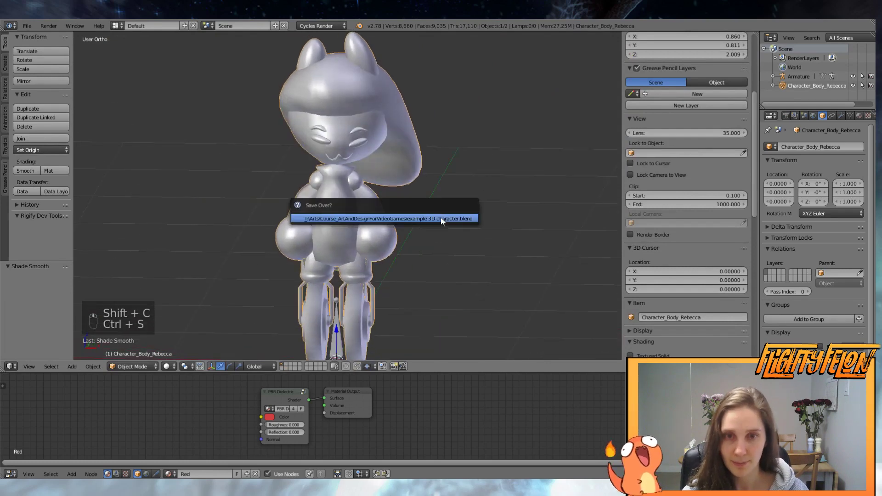
left_click(440, 217)
- Select the armature inside the character and enter Edit Mode on its bones
middle_click_drag(411, 213, 400, 248)
right_click(340, 332)
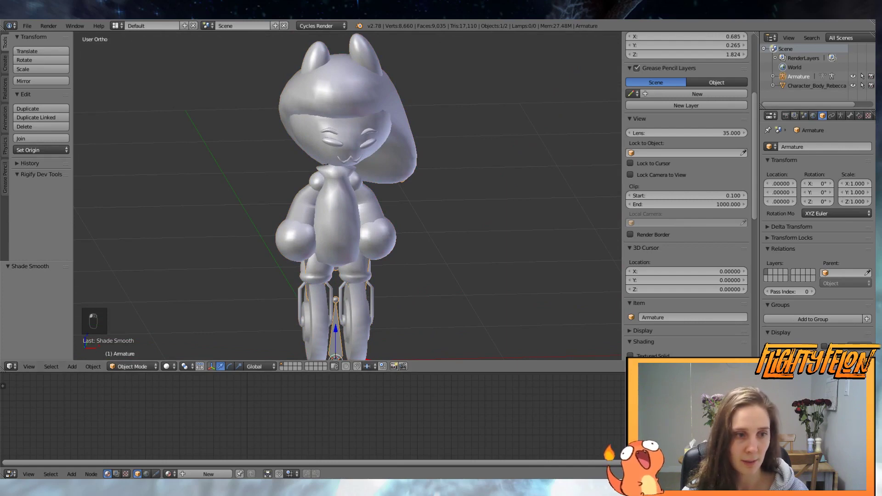
middle_click_drag(414, 232, 268, 173)
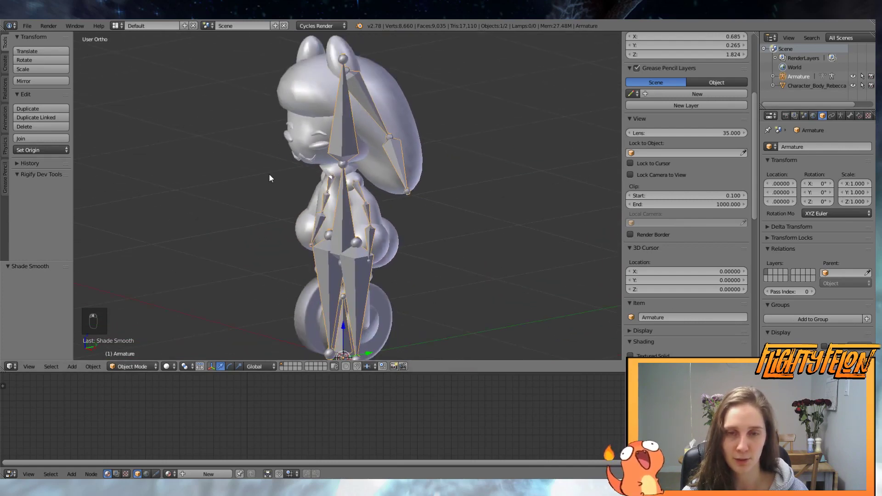
scroll(315, 211, "up", 3)
key("Tab")
middle_click_drag(368, 171, 345, 103)
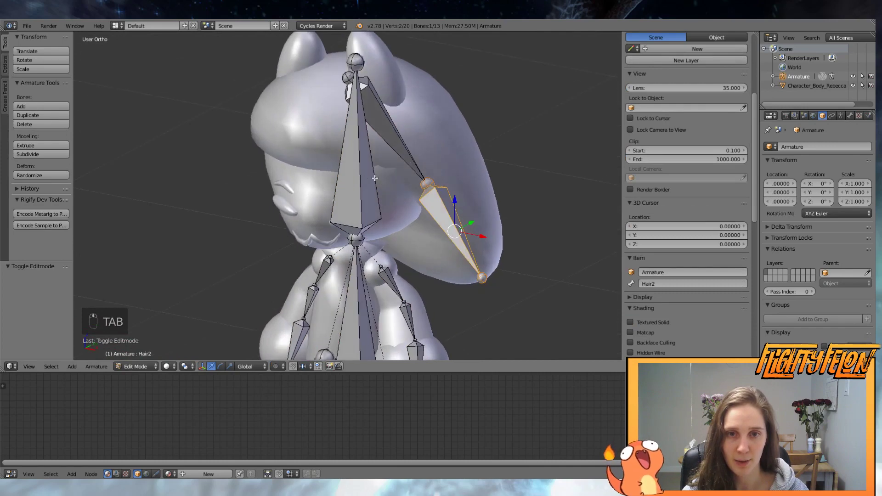
- Extrude a bone about 0.128 along X from the head bone's tip and disconnect it from the head bone
key("a")
key("a")
right_click(359, 63)
middle_click_drag(359, 62, 420, 165)
key("e")
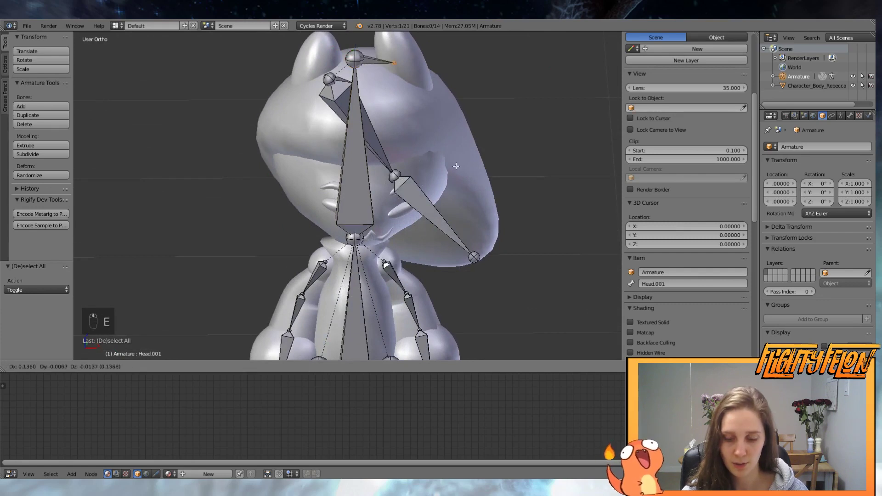
key("x")
left_click(377, 85)
right_click(377, 63)
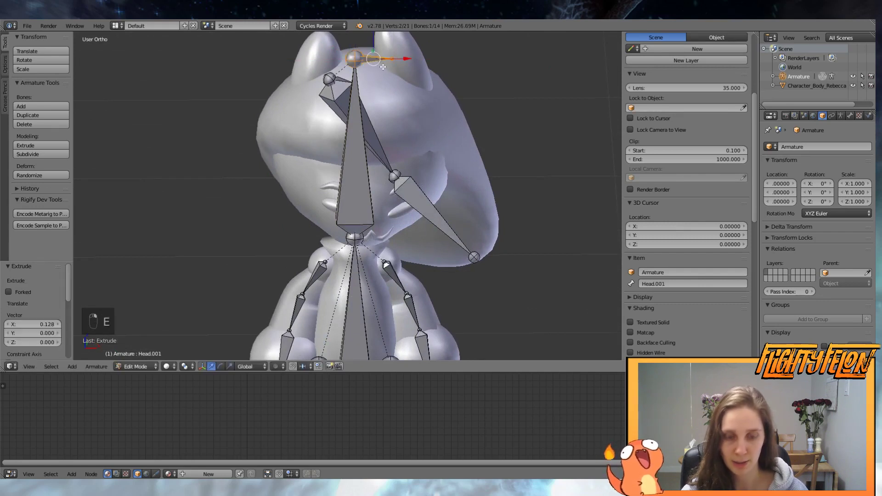
key("alt+p")
left_click(383, 67)
- In front view, move the new bone about 0.119 in X and -0.389 in Z onto the +X eyebrow, then fit its tip
key("KP_1")
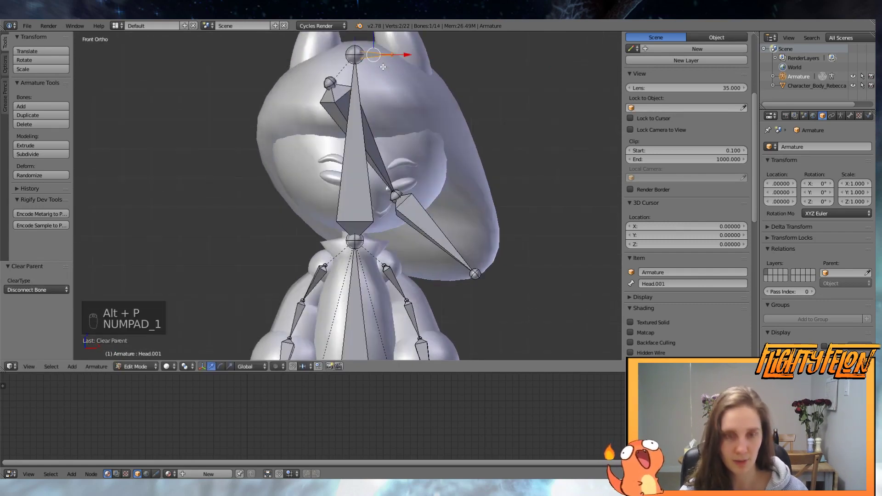
key("g")
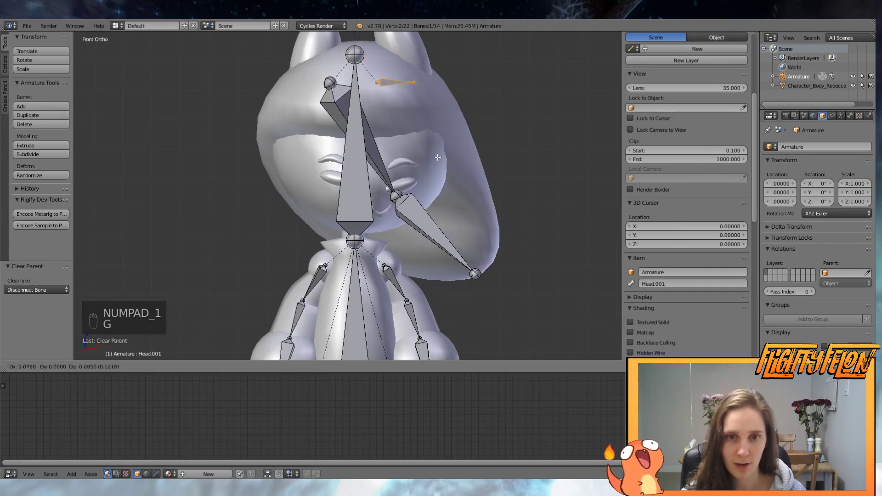
left_click(449, 240)
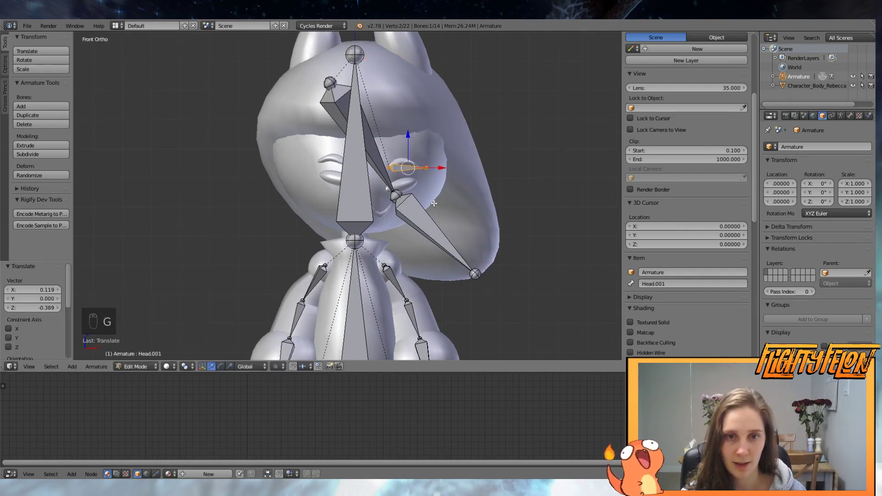
right_click(425, 167)
key("g")
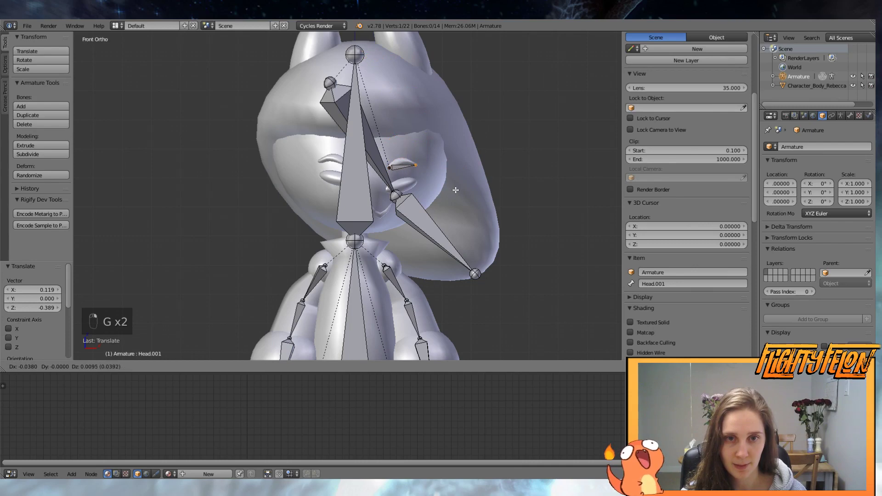
left_click(456, 190)
- Move the eyebrow bone about -0.335 along Y to the face surface, then shift its tip back about 0.038
right_click(403, 167)
middle_click_drag(403, 167, 409, 186)
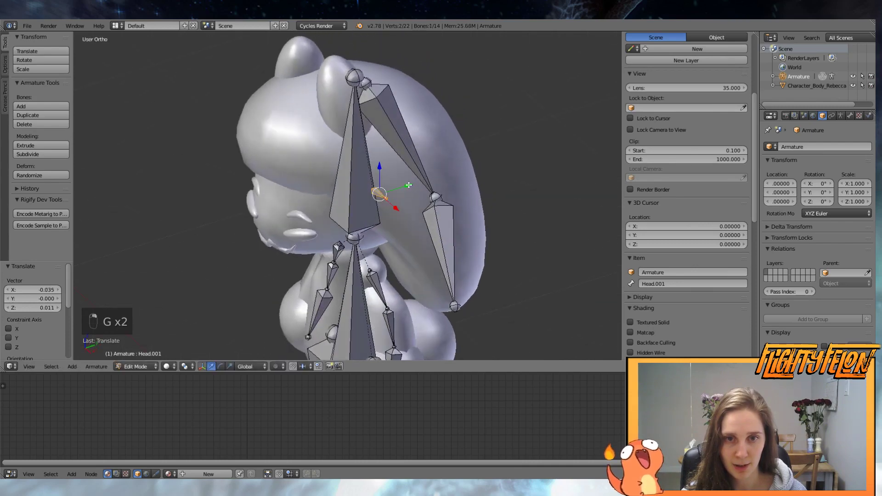
left_click_drag(409, 185, 327, 206)
middle_click_drag(325, 207, 283, 246)
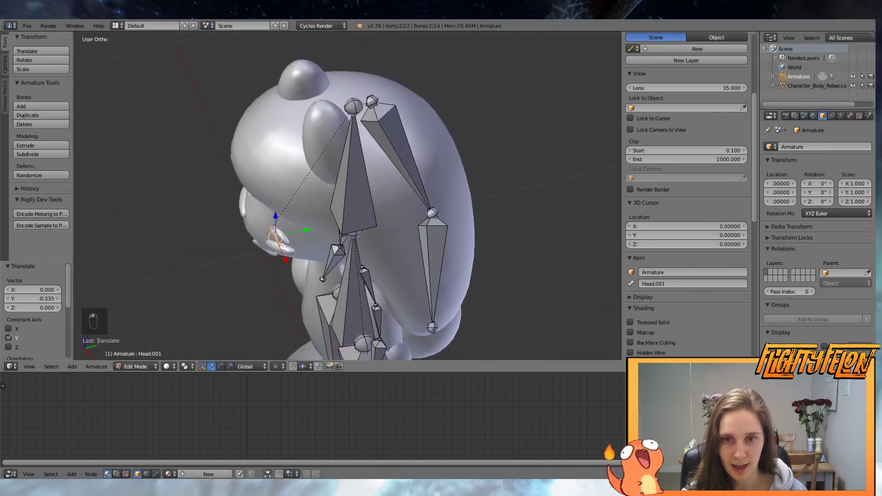
right_click(282, 245)
key("g")
key("y")
left_click(319, 233)
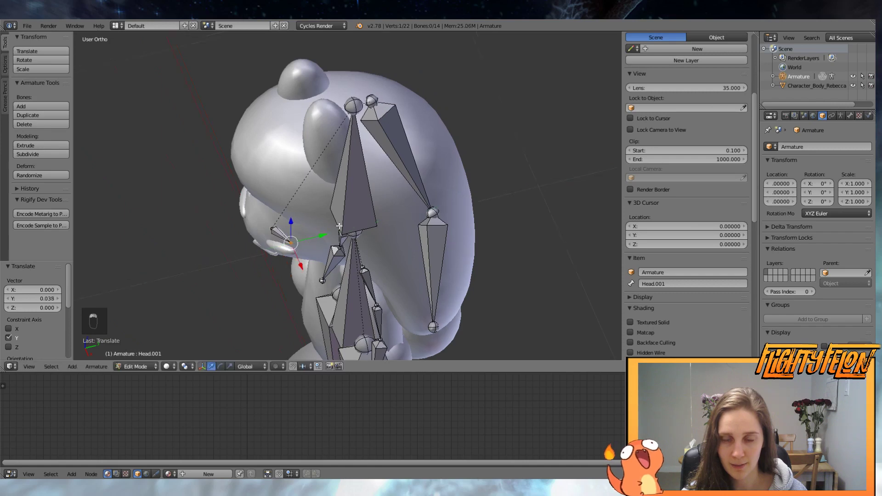
- Duplicate the eyebrow bone and mirror the copy across the global X axis
key("KP_1")
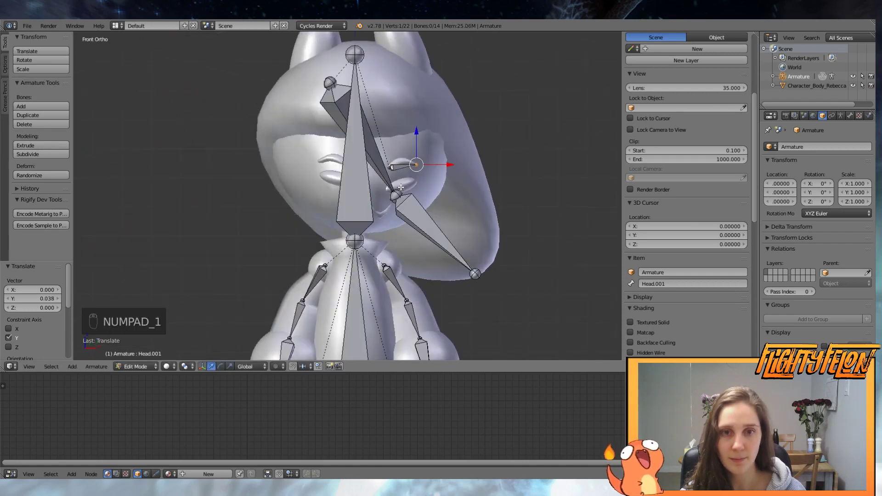
right_click(402, 169)
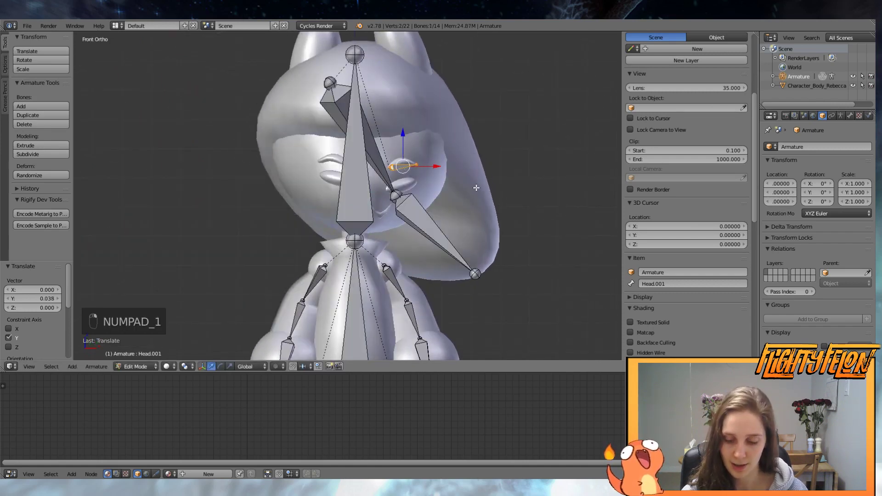
key("shift+d")
key("x")
left_click(410, 178)
key("ctrl+m")
key("x")
left_click(408, 177)
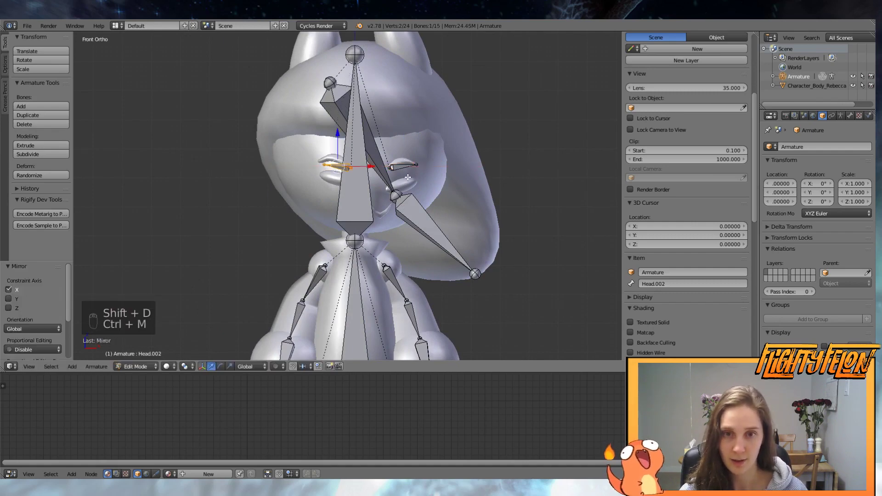
- In wireframe front view, fit the mirrored bone and its tip to the eyebrow on the -X side
scroll(394, 183, "up", 6)
key("z")
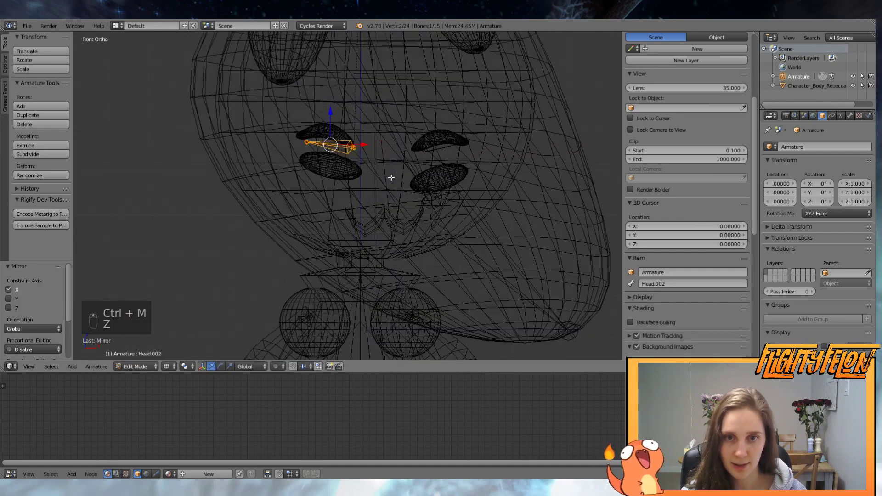
middle_click_drag(373, 188, 370, 250, "shift")
key("g")
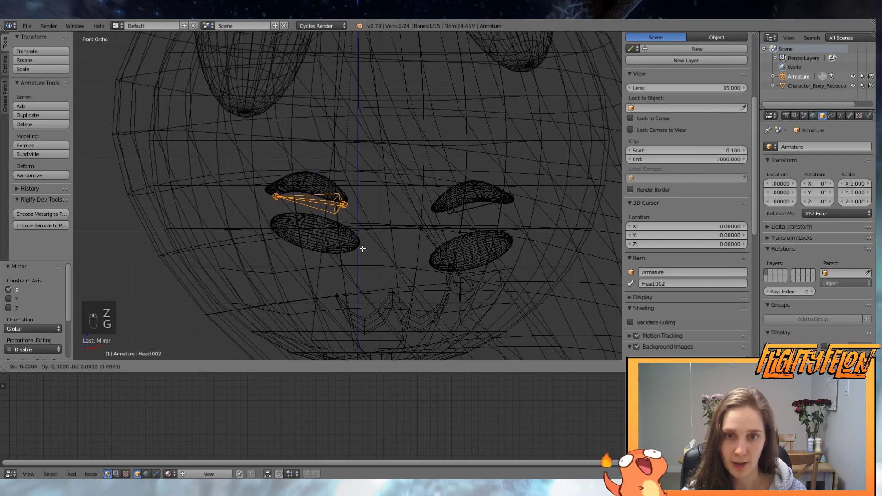
left_click(361, 243)
right_click(275, 192)
key("g")
left_click(297, 199)
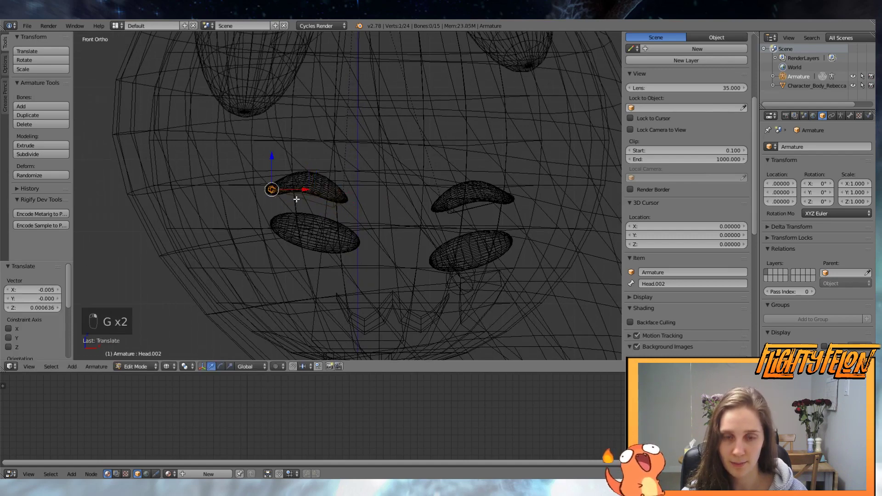
- Adjust the mirrored eyebrow bone's depth along Y to follow the face surface, then deselect everything
key("z")
mouse_move(314, 200)
middle_mouse_down()
mouse_move(413, 253)
mouse_move(538, 243)
middle_mouse_up()
right_click(568, 233)
left_click_drag(528, 235, 556, 239)
scroll(570, 262, "down", 4)
middle_click_drag(571, 264, 391, 239)
scroll(389, 239, "up", 3)
scroll(389, 238, "down", 3)
key("a")
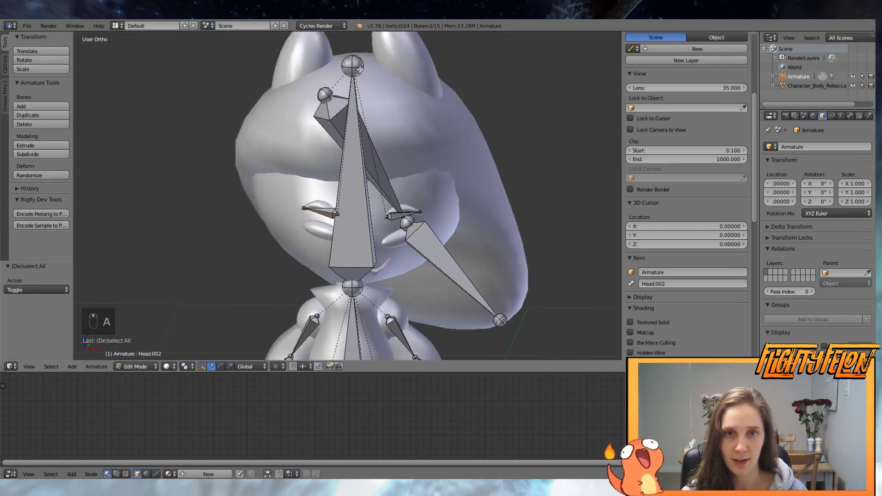
- Extrude another bone about 0.128 along X from the head bone's tip and disconnect it for the mouth
right_click(354, 66)
key("e")
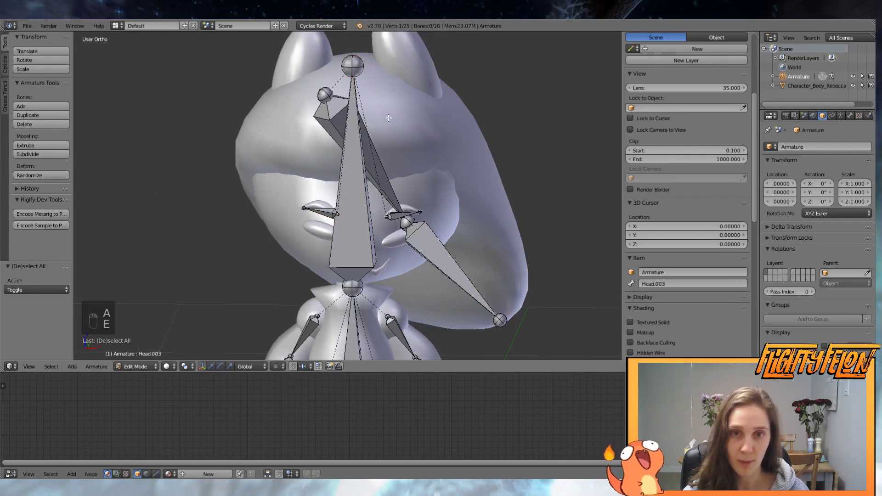
key("x")
left_click(367, 67)
right_click(373, 67)
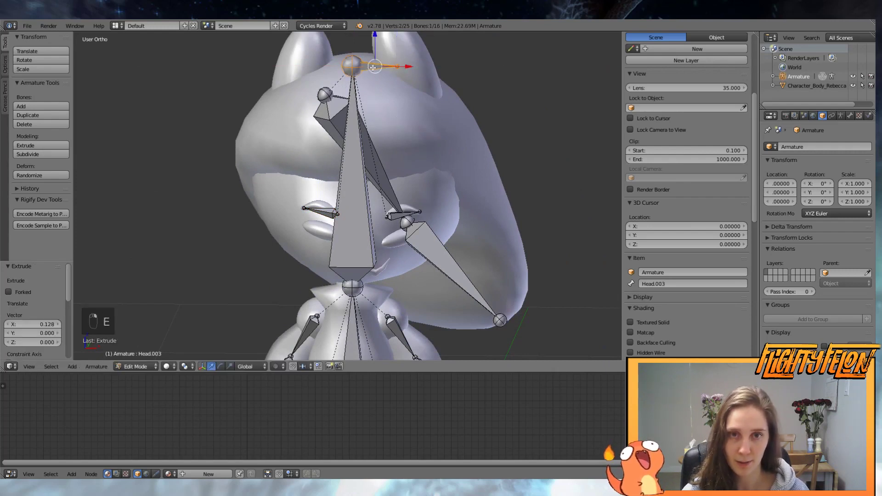
key("alt+p")
left_click(373, 80)
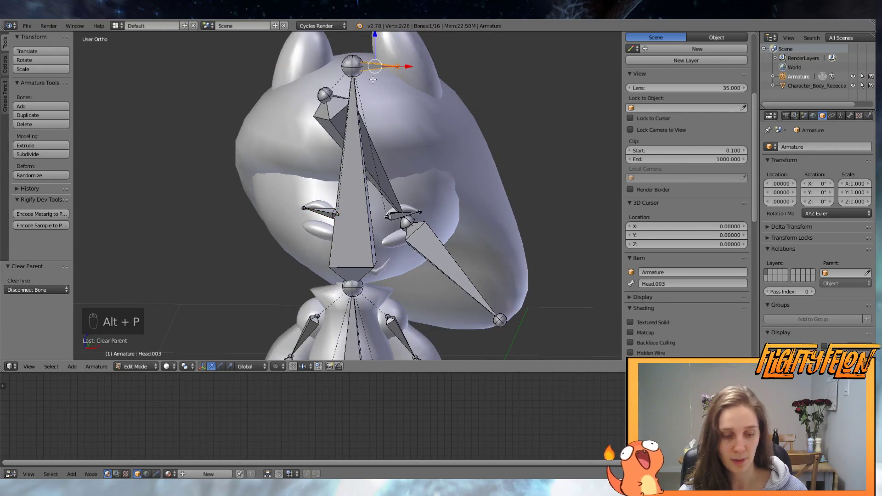
- In wireframe front view, move the bone onto the mouth's centre peak and place its tip at the +X half's lowest point
key("KP_1")
key("z")
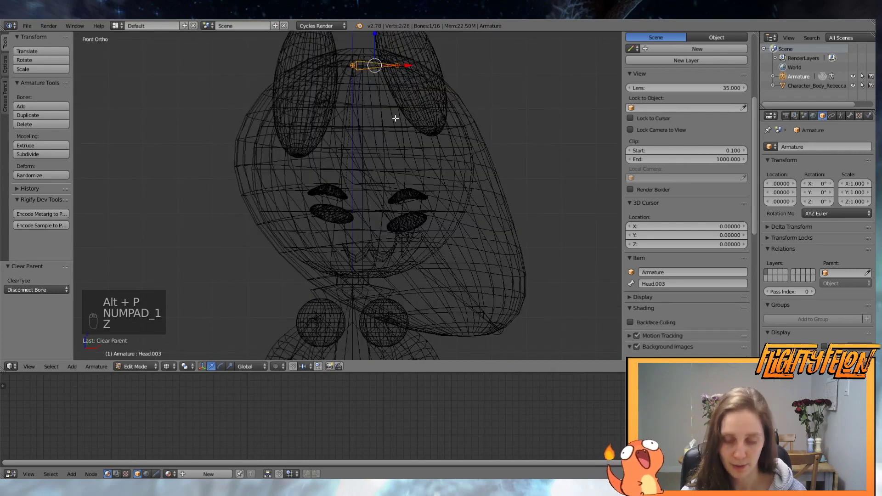
key("g")
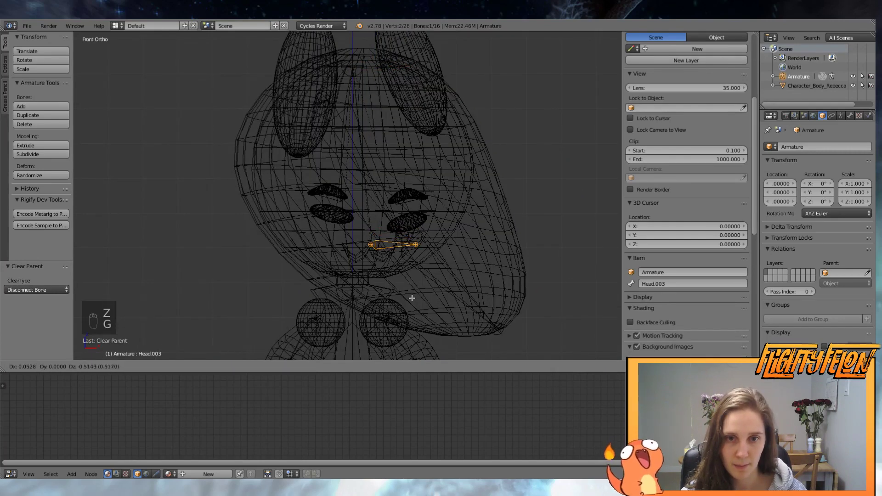
left_click(411, 298)
scroll(414, 297, "up", 5)
right_click(423, 247)
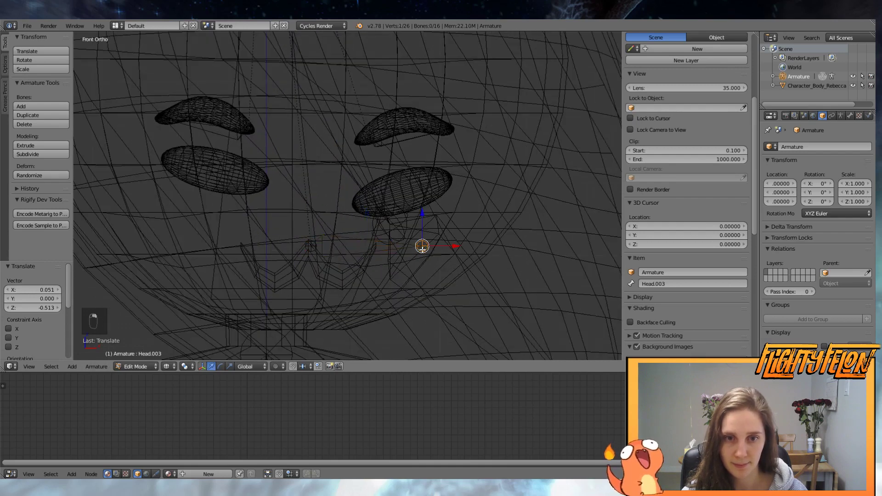
key("g")
left_click(382, 274)
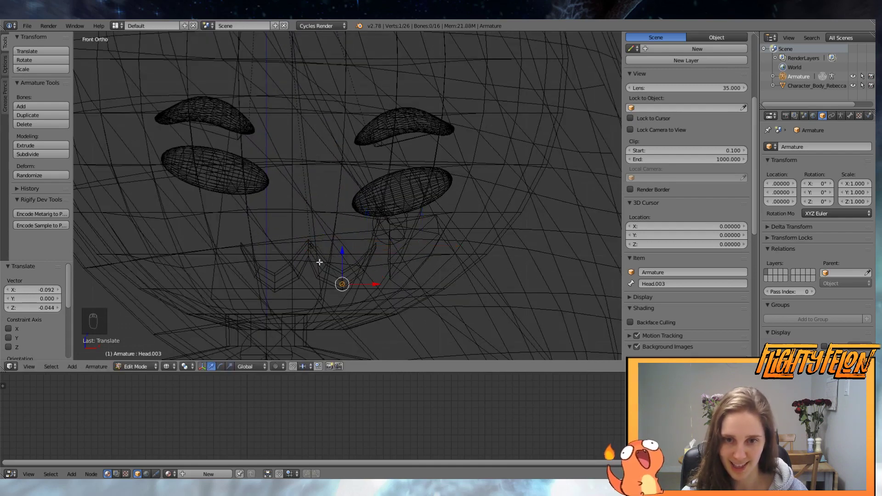
- Move the mouth bone forward along Y onto the face surface and shift its tip back about 0.043
key("z")
middle_click_drag(329, 273, 270, 297)
right_click(327, 250)
right_click(340, 247)
scroll(340, 246, "down", 3)
left_click_drag(367, 216, 251, 270)
right_click(216, 290)
middle_click_drag(252, 270, 286, 274)
- Extrude a second mouth bone about 0.038 in X and 0.044 in Z, up to the mouth's +X corner
key("KP_1")
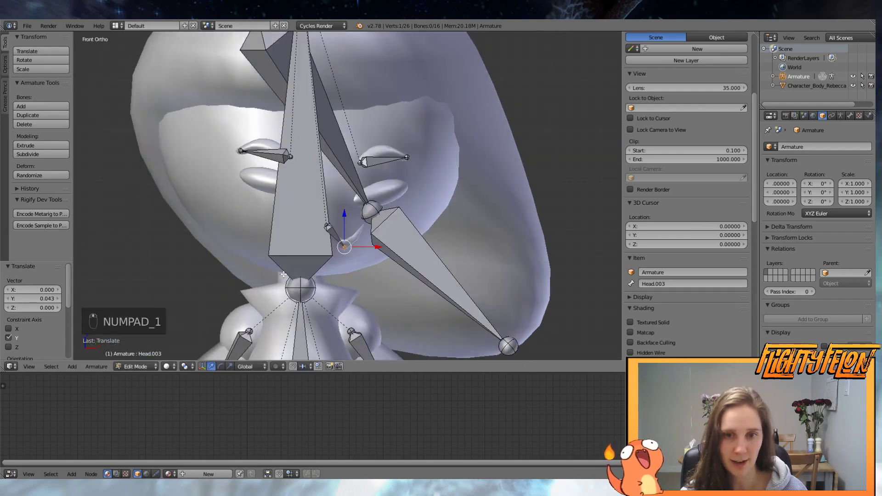
scroll(354, 278, "up", 3)
key("z")
key("e")
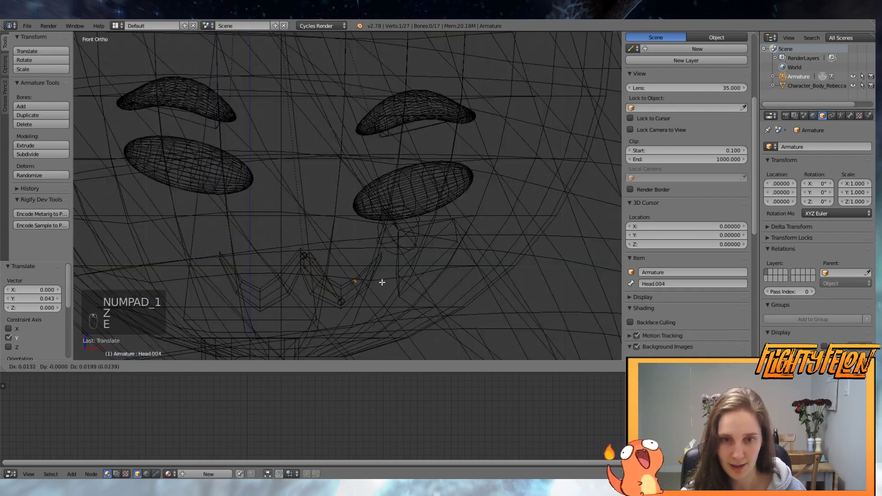
left_click(407, 258)
- Extrude two bones from the mouth's centre peak, down to the -X half's lowest point and up to its outer corner
right_click(303, 256)
key("e")
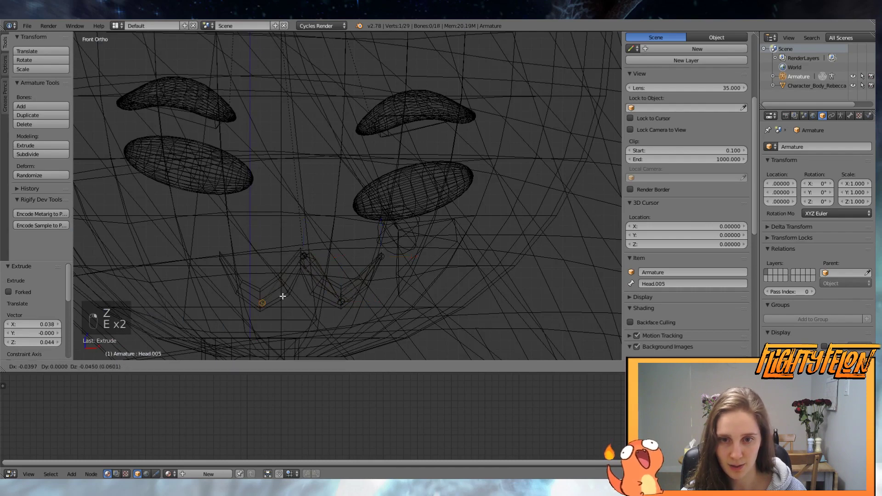
left_click(282, 301)
key("e")
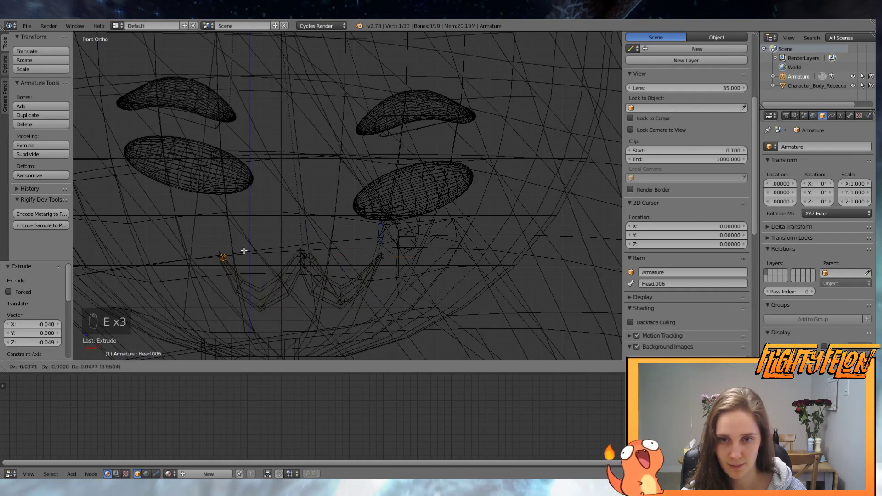
left_click(244, 250)
- Shift the -X mouth corner joint back about 0.007 along Y and that half's lowest joint back about 0.020
key("z")
middle_click_drag(244, 251, 324, 208)
key("KP_Decimal")
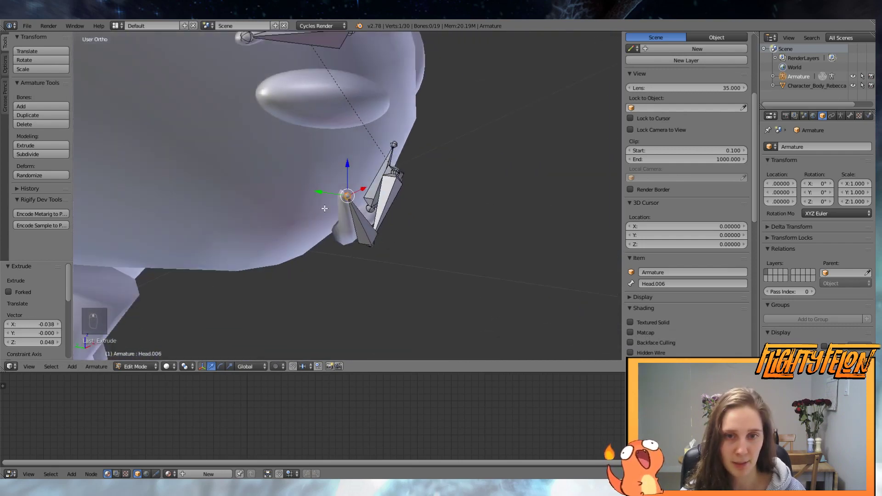
left_click_drag(316, 189, 308, 188)
right_click(374, 247)
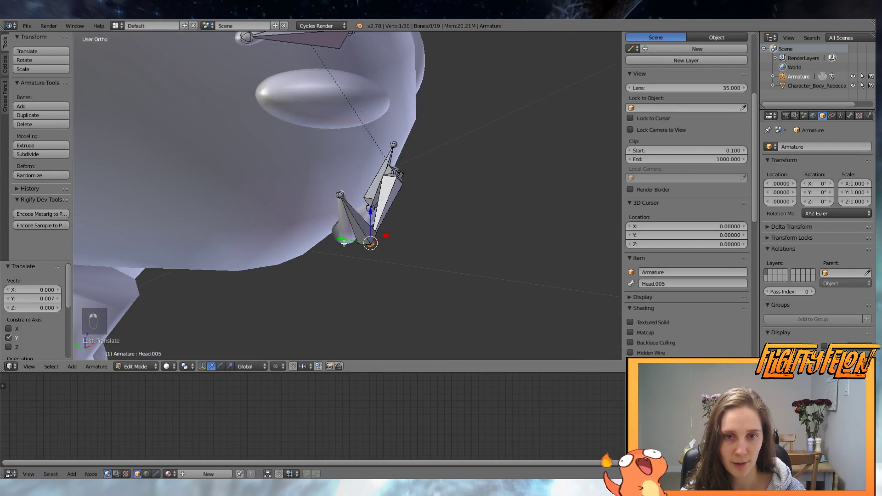
left_click_drag(342, 241, 322, 234)
- Adjust the +X half's lowest mouth joint along Y to follow the face surface, and save the file
middle_click_drag(404, 251, 240, 243)
right_click(391, 270)
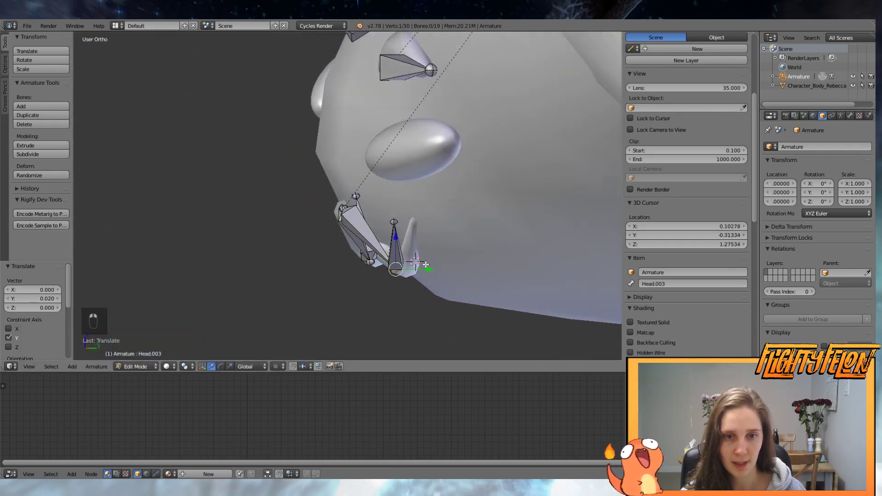
left_click_drag(426, 265, 444, 224)
right_click(399, 226)
key("ctrl+z")
right_click(394, 223)
key("ctrl+s")
left_click(445, 224)
- Return the armature to Object Mode and reset the 3D cursor to the world origin
scroll(442, 222, "down", 9)
key("Tab")
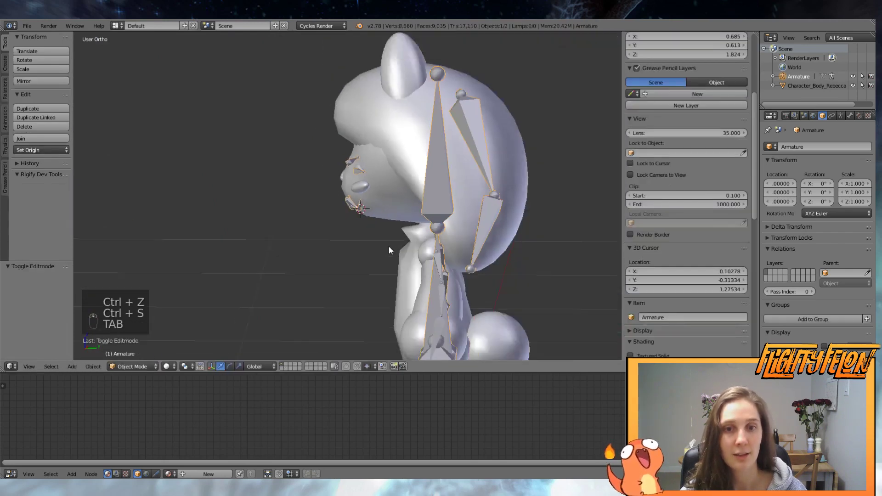
middle_click_drag(389, 246, 422, 264)
scroll(413, 264, "up", 4)
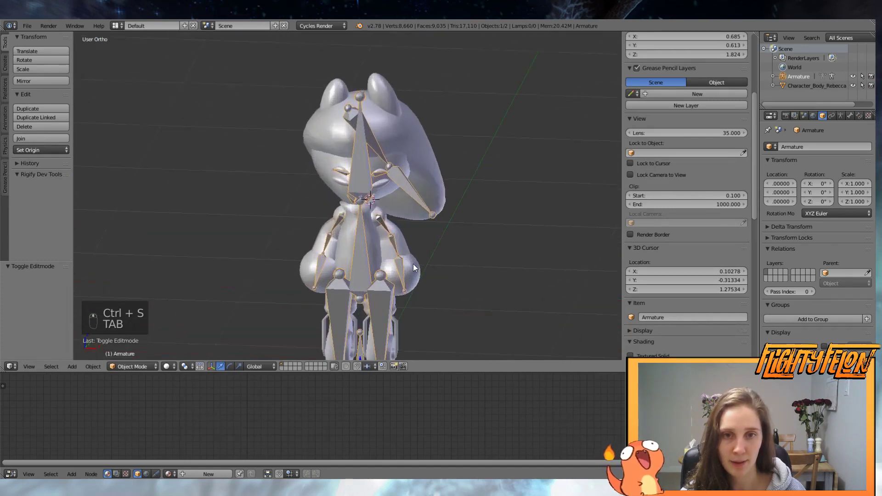
scroll(413, 264, "up", 2)
scroll(416, 258, "down", 5)
key("shift+c")
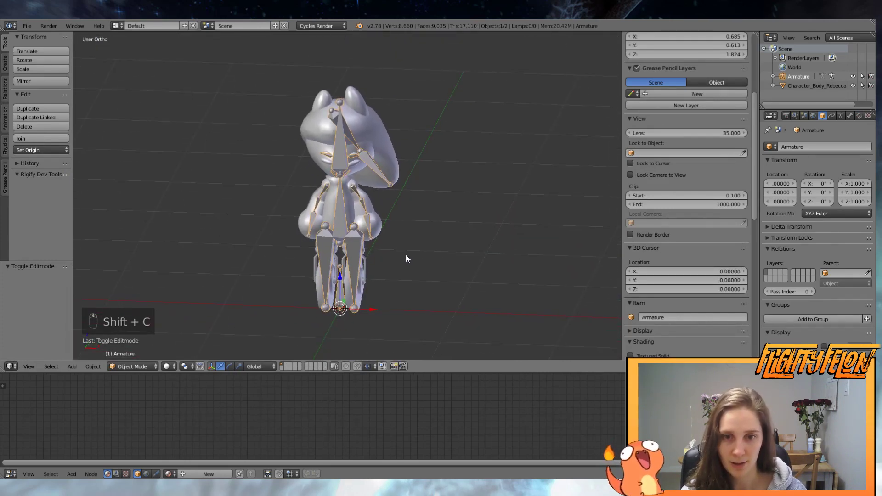
mouse_move(406, 254)
middle_mouse_down()
mouse_move(480, 253)
mouse_move(420, 253)
middle_mouse_up()
scroll(390, 197, "up", 3)
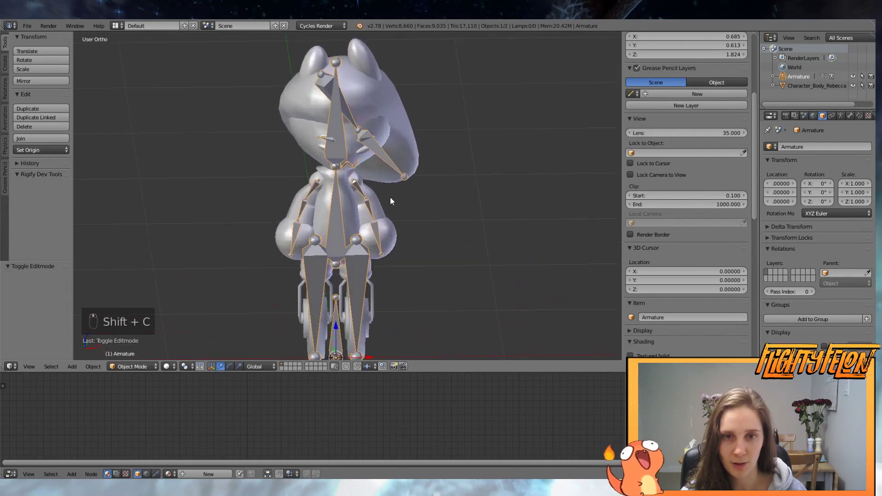
middle_click_drag(390, 197, 375, 182)
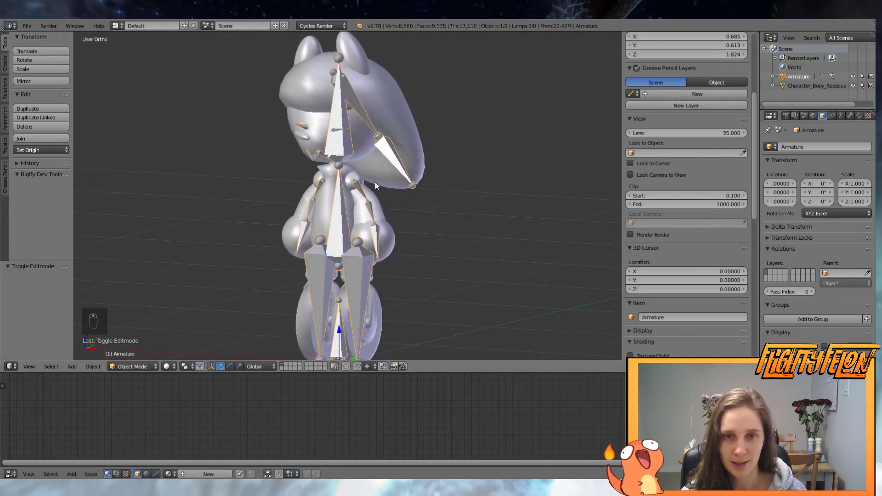
scroll(411, 139, "down", 3)
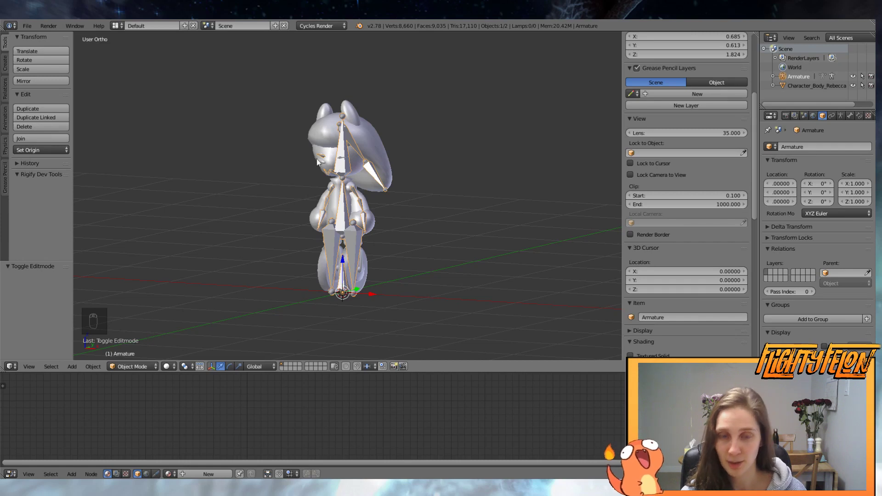
- Parent the character mesh to the armature using Armature Deform With Empty Groups
right_click(370, 134)
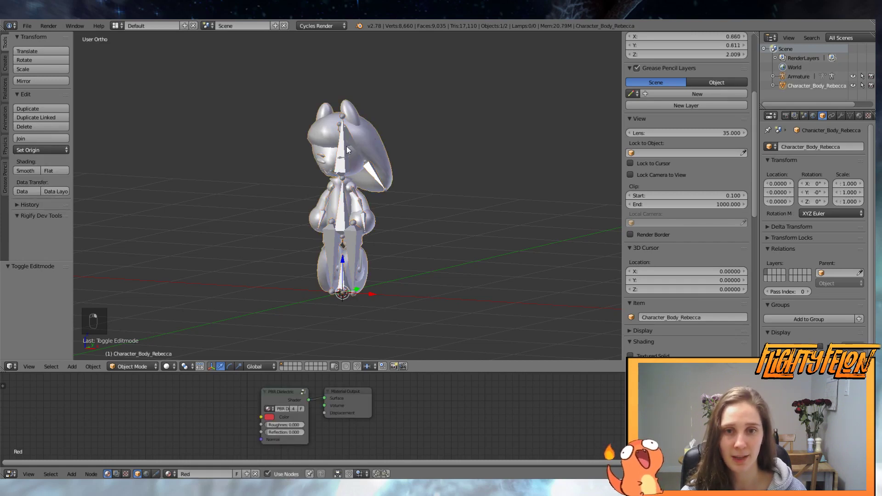
right_click(344, 146, "shift")
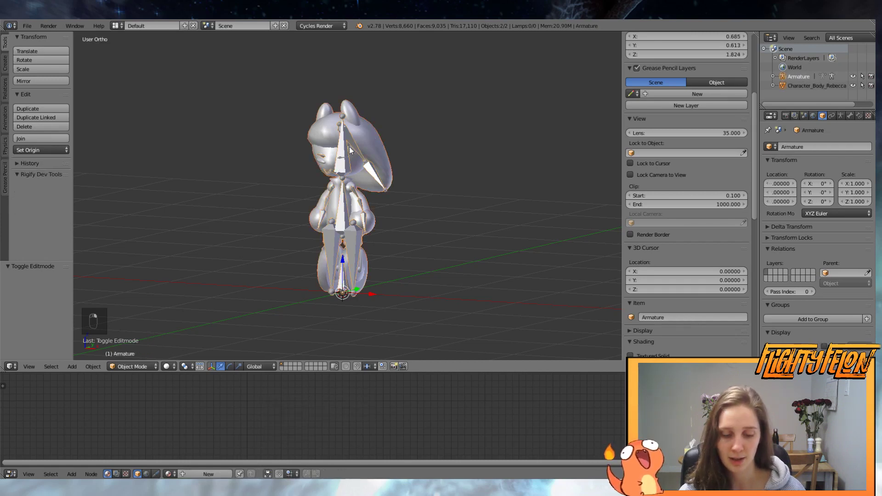
key("ctrl+p")
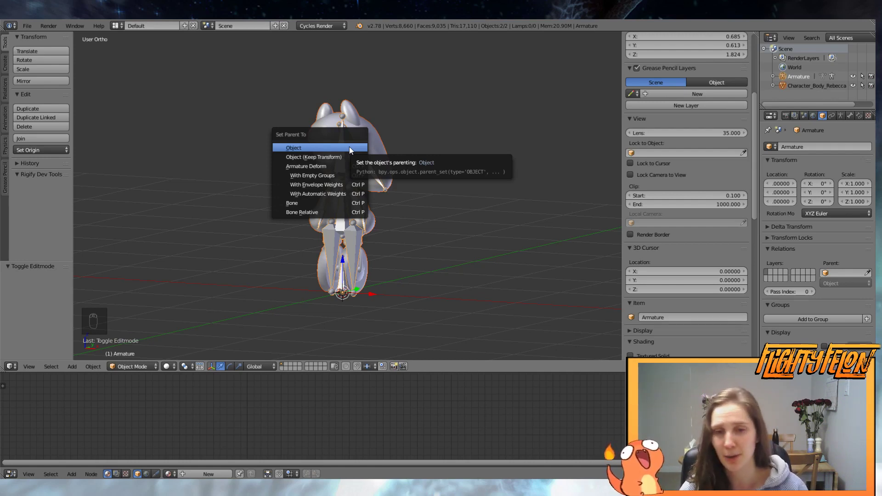
left_click(311, 175)
- Select the character mesh and look through its vertex groups for the bone names, highlighting Head.006
scroll(433, 193, "up", 5)
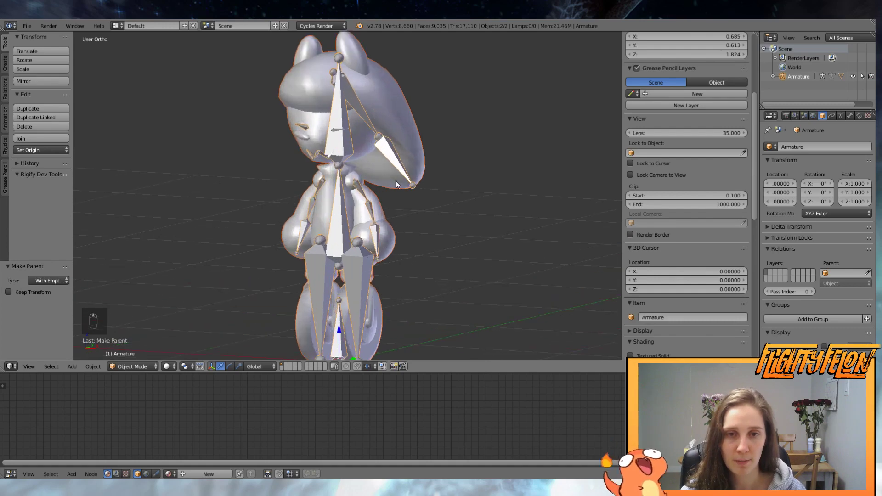
right_click(378, 106)
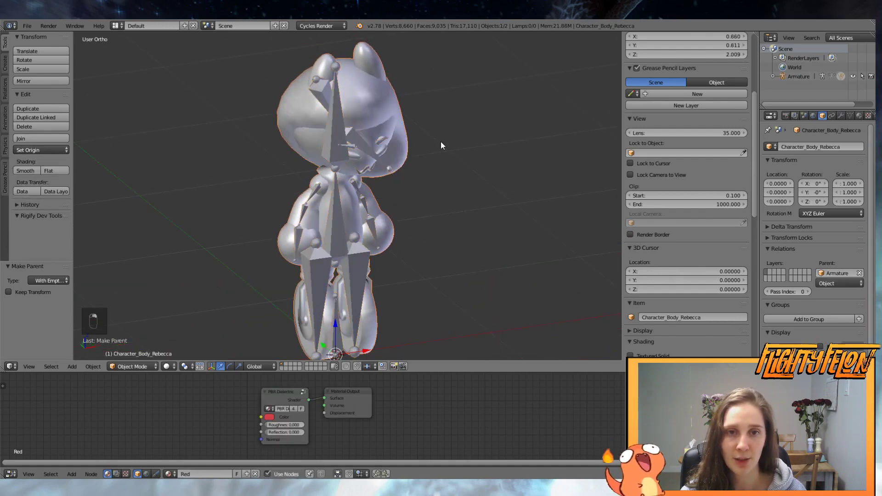
mouse_move(440, 142)
middle_mouse_down()
mouse_move(406, 147)
mouse_move(436, 144)
middle_mouse_up()
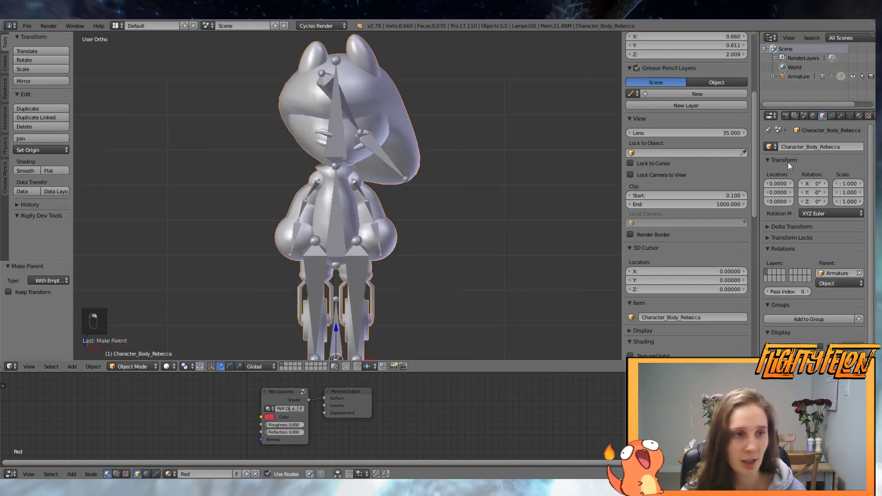
left_click(850, 115)
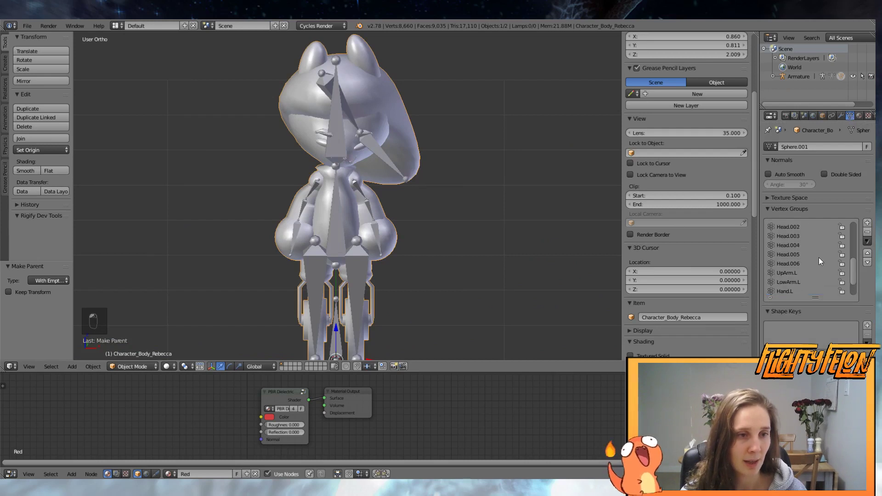
scroll(822, 257, "up", 3)
scroll(823, 258, "down", 6)
scroll(817, 258, "up", 4)
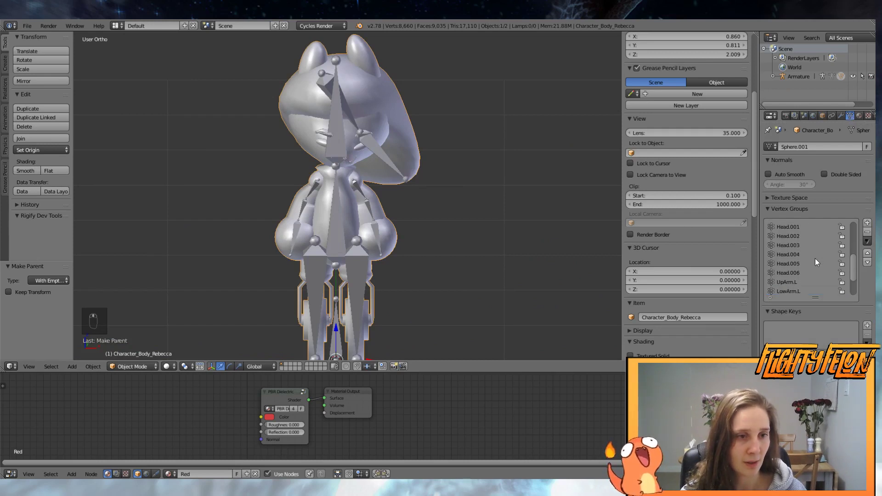
scroll(815, 258, "down", 4)
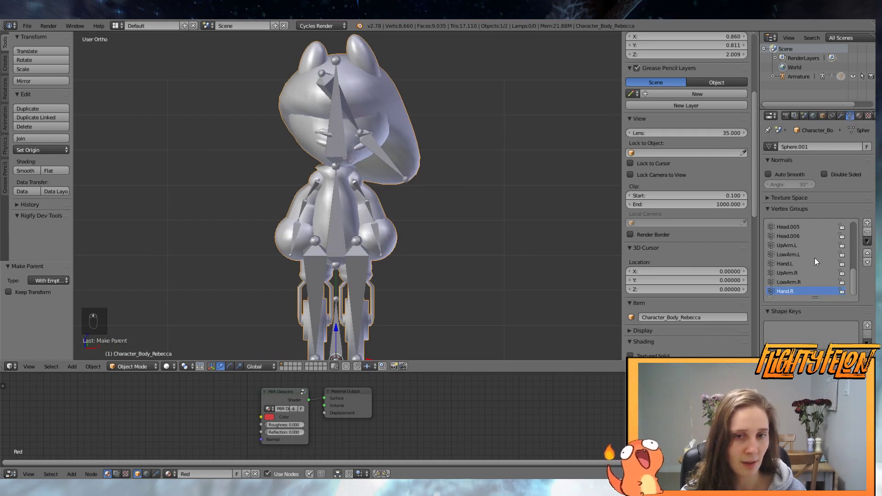
left_click(807, 236)
- Put the armature in Edit Mode and rename the +X side's eyebrow bone as Eyebrow.L
middle_click_drag(598, 248, 420, 207)
scroll(384, 151, "up", 6)
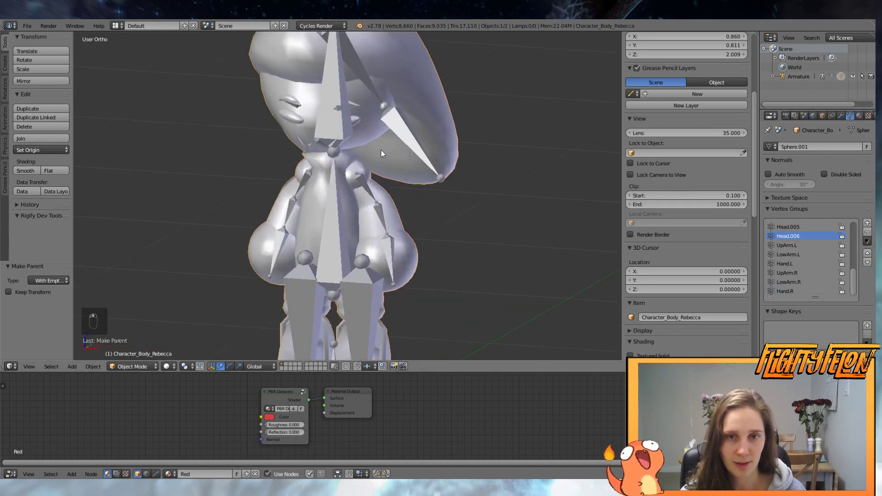
right_click(366, 199)
key("Tab")
scroll(363, 194, "up", 2)
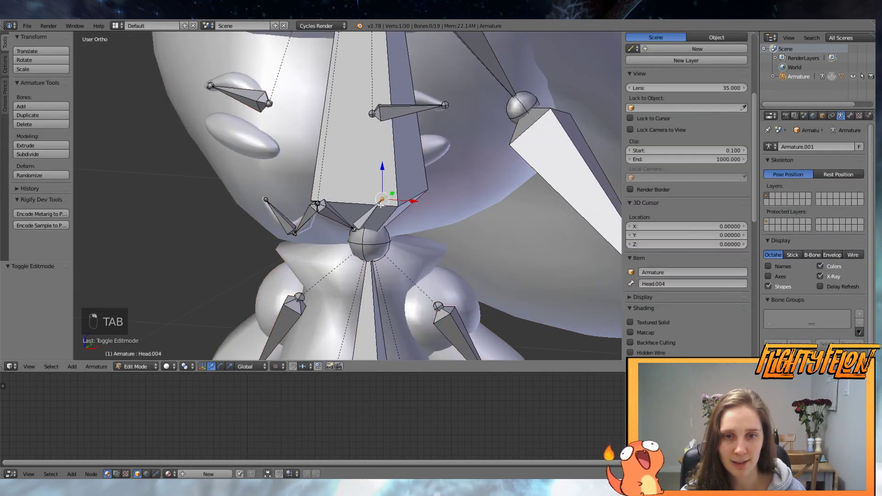
middle_click_drag(364, 194, 400, 202)
right_click(441, 130)
left_click(666, 283)
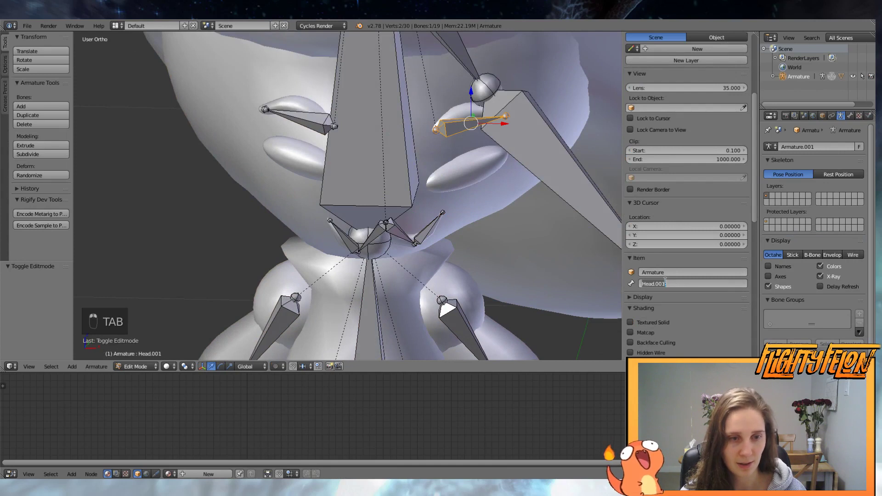
type("Eyebrow")
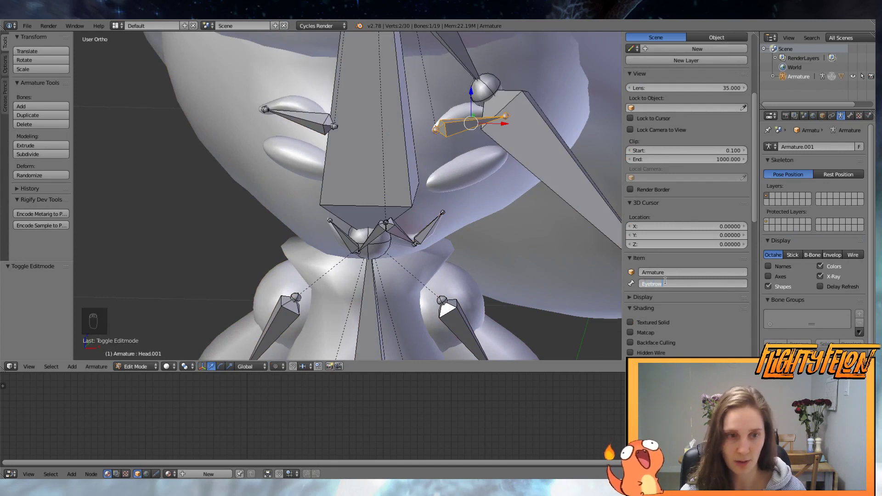
key("Return")
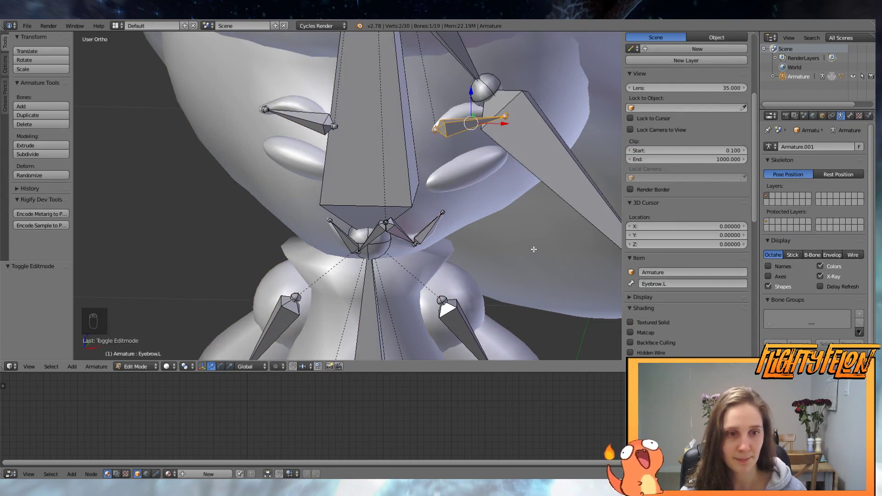
- Rename the -X side's eyebrow bone as Eyebrow.R
right_click(319, 128)
left_click(683, 282)
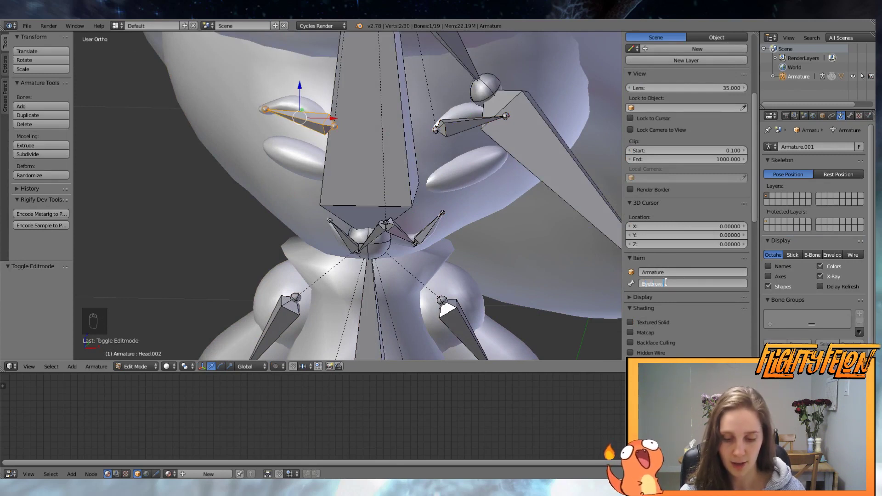
type("R")
key("Return")
- Rename the inner mouth bone on the +X side as MouthIn.L
right_click(403, 231)
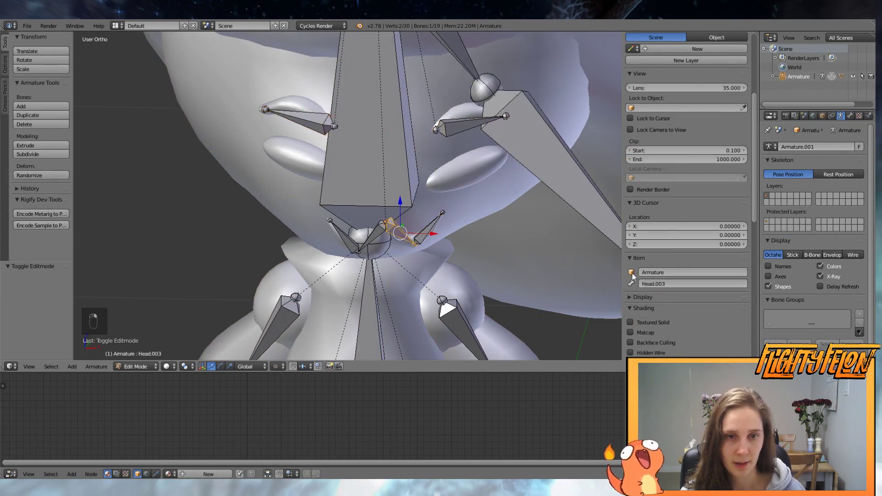
left_click(668, 284)
type("Mouth")
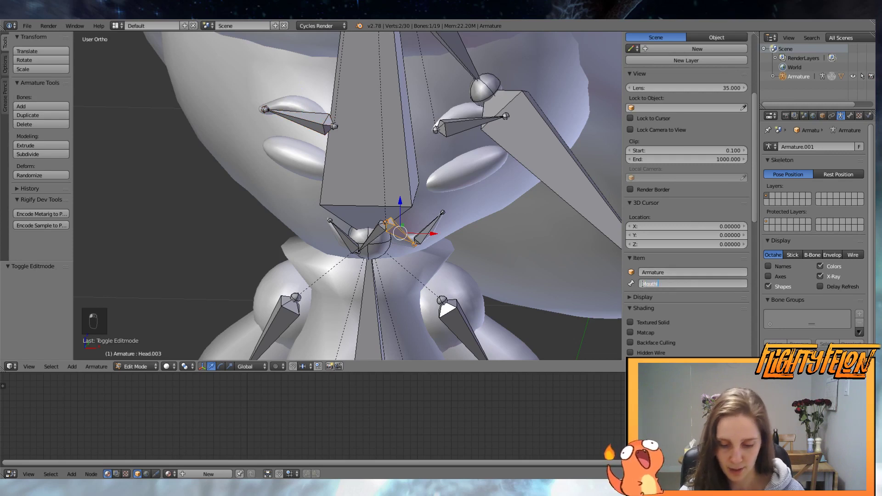
type("In.L")
key("Return")
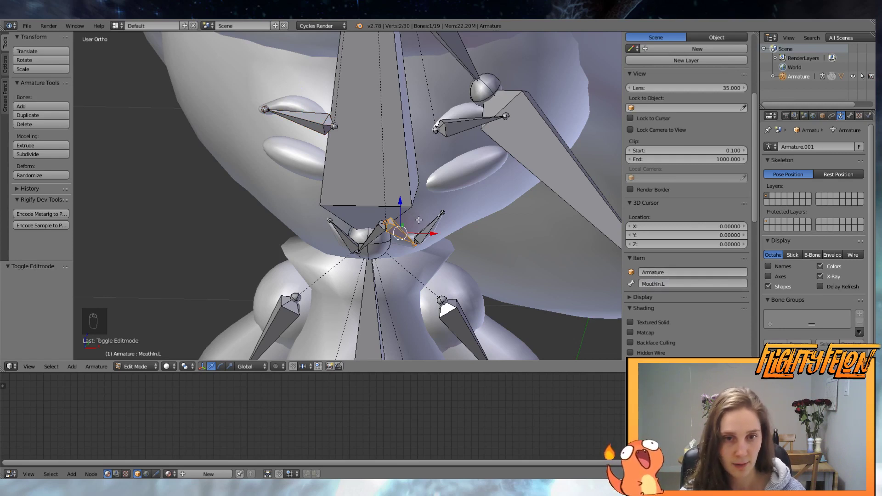
- Rename the outer mouth bone on the +X side as MouthOut.L
right_click(436, 226)
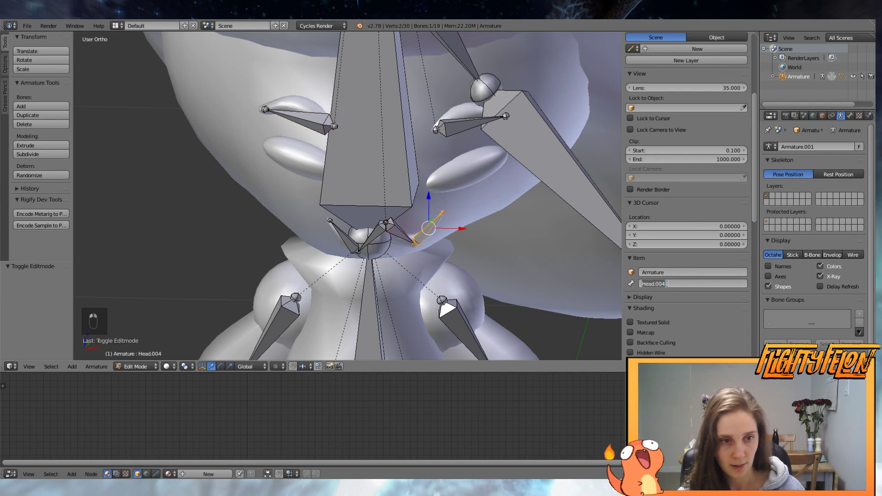
type("MouthOut.")
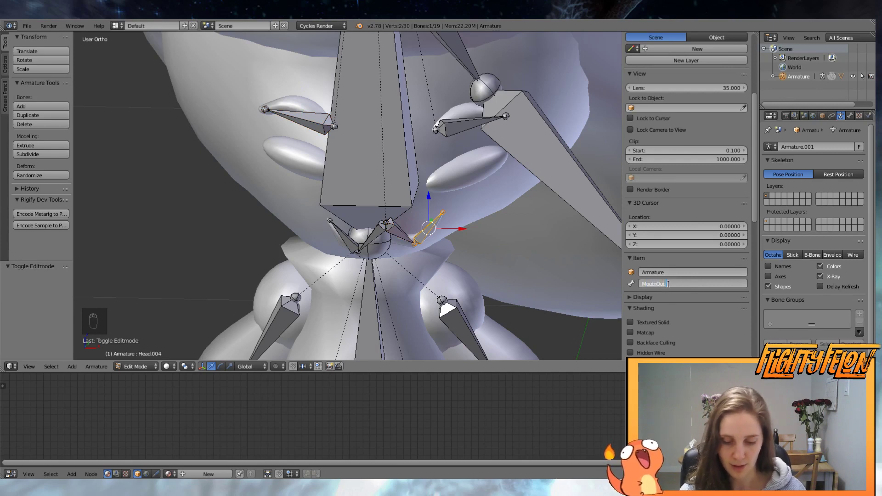
type("L")
key("Return")
- Rename the inner mouth bone on the -X side as MouthIn.R
right_click(375, 226)
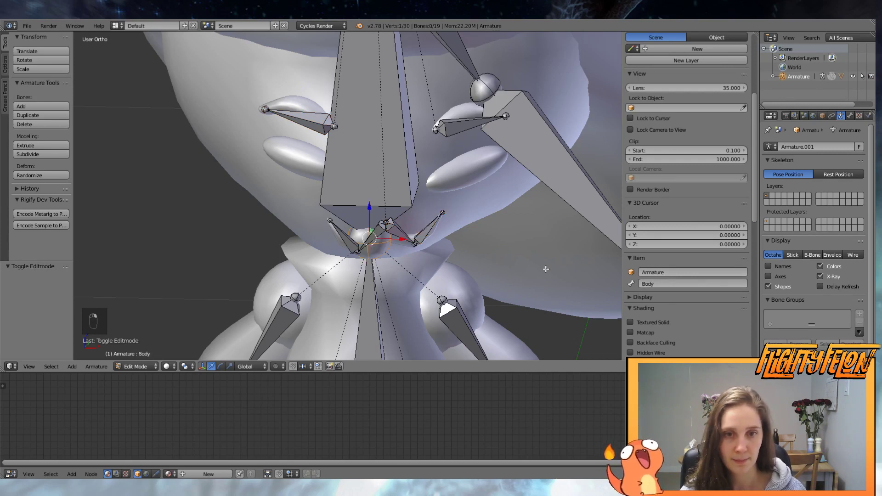
middle_click_drag(387, 232, 551, 232)
right_click(558, 241)
right_click(481, 173)
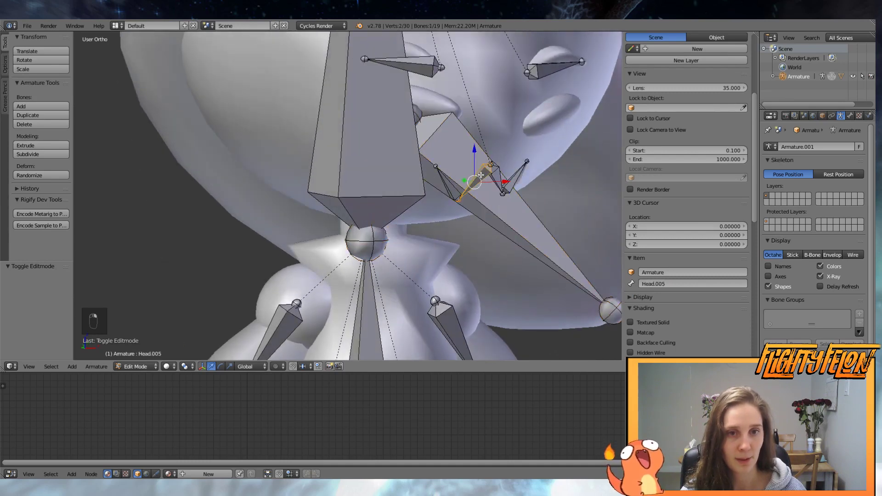
left_click(652, 283)
type("Mouthin.R")
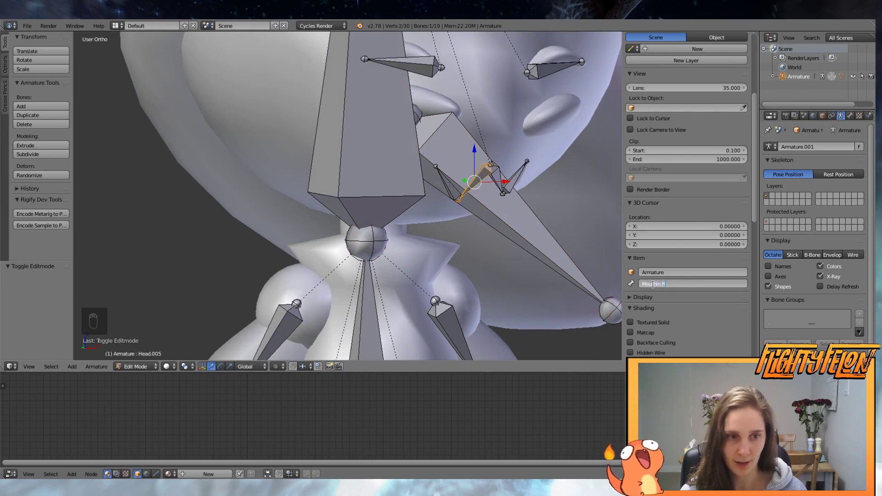
- Rename the two viewer-left mouth bones, the inner one MouthIn.R and the outer one MouthOut.R, and save the file
key("Return")
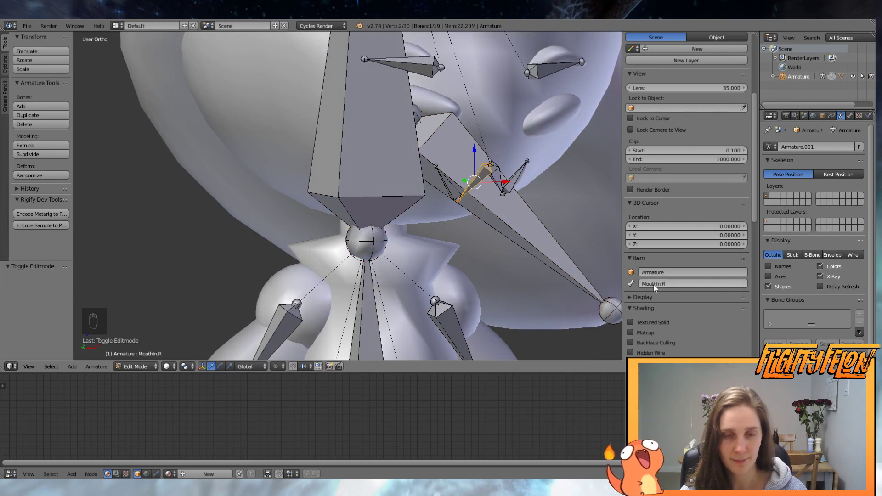
right_click(448, 182)
left_click(653, 284)
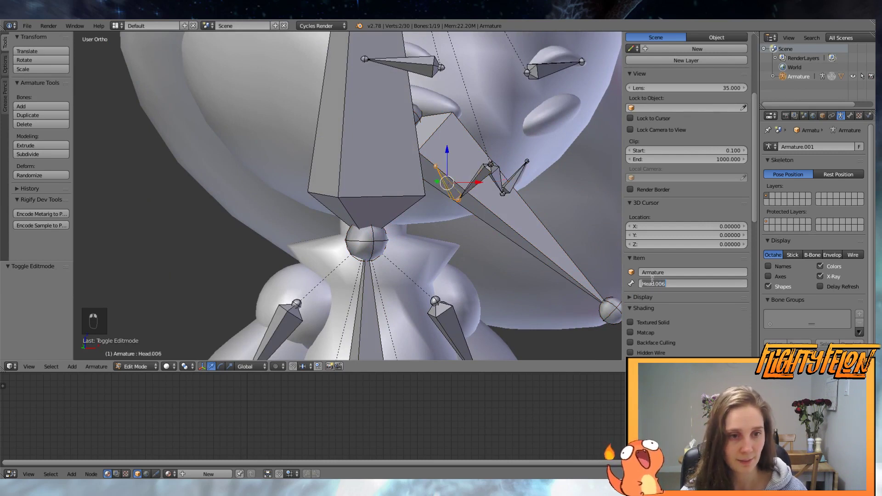
type("Mouth")
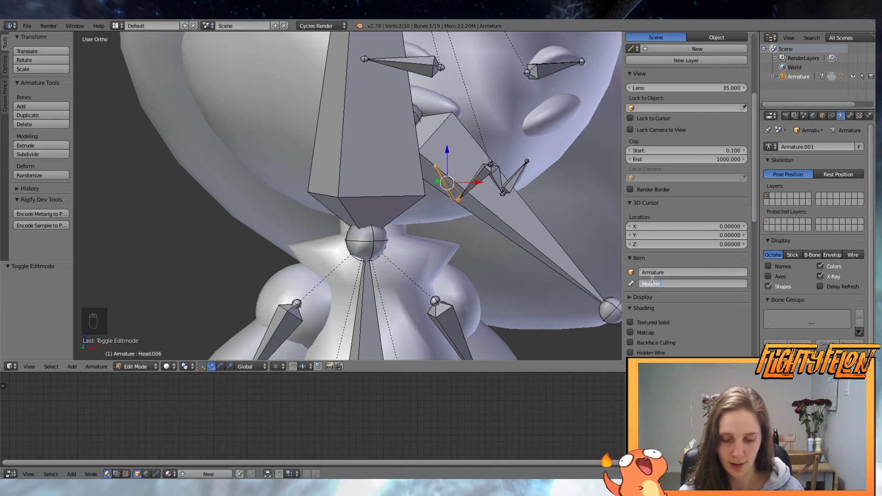
type("In")
key("BackSpace")
key("BackSpace")
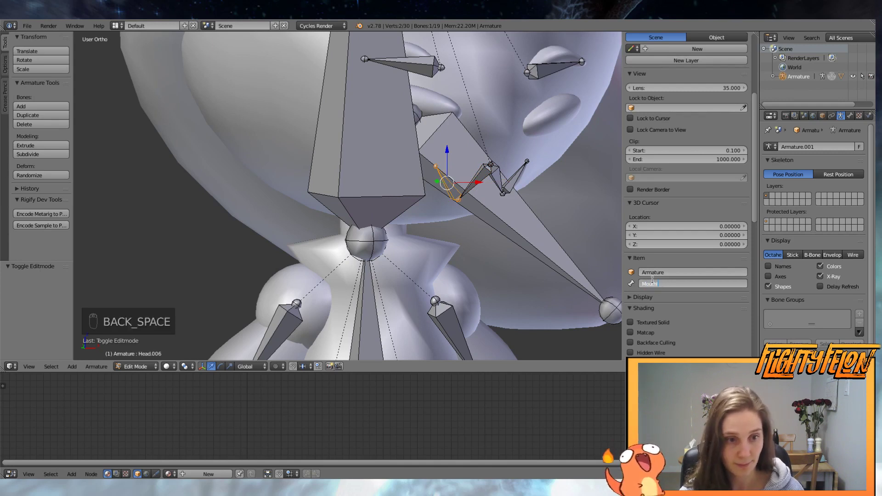
key("Return")
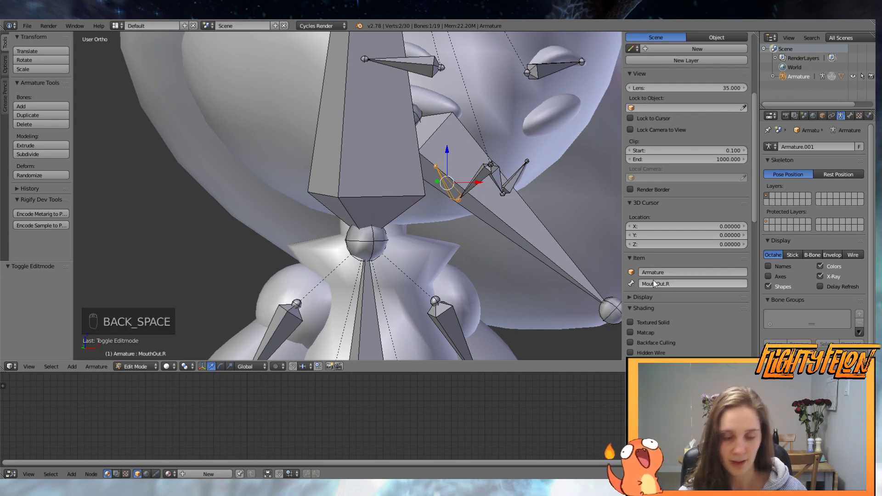
key("ctrl+s")
left_click(654, 280)
- Leave armature editing, select the character's body mesh, and look through its vertex groups
scroll(547, 242, "down", 4)
middle_click_drag(547, 242, 525, 177)
key("n")
scroll(506, 255, "down", 2)
key("a")
key("Tab")
right_click(558, 193)
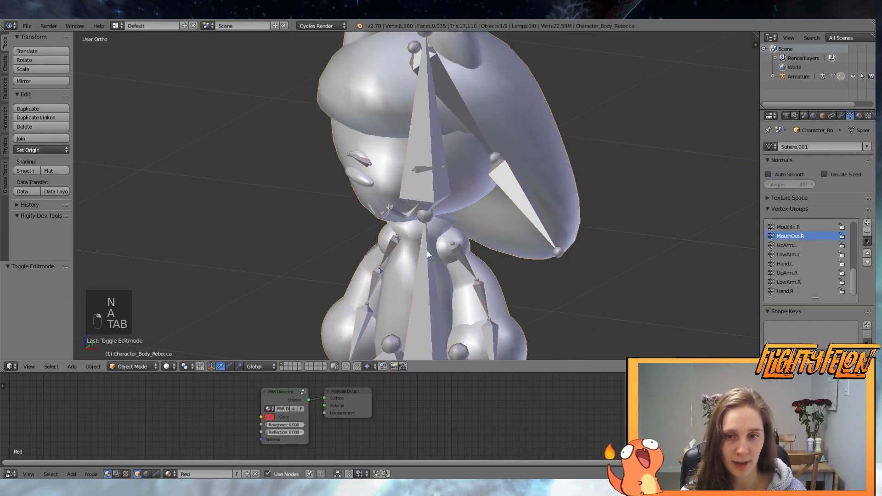
key("Tab")
key("Tab")
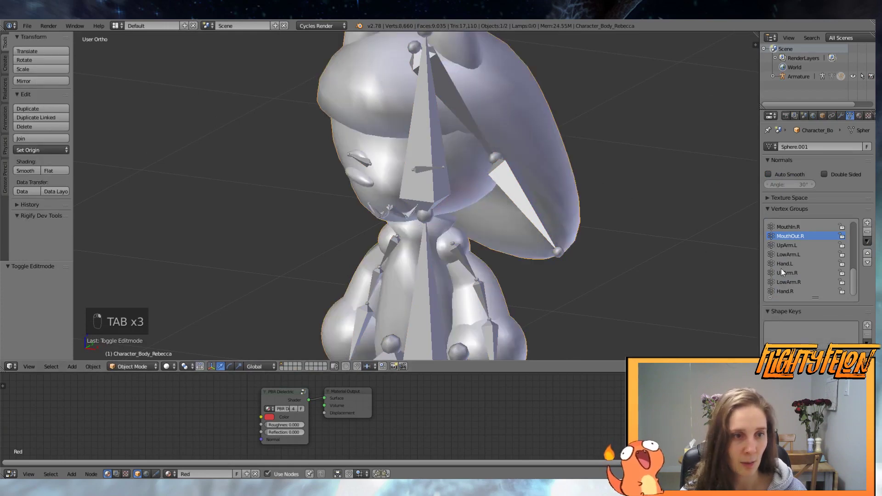
scroll(800, 271, "up", 10)
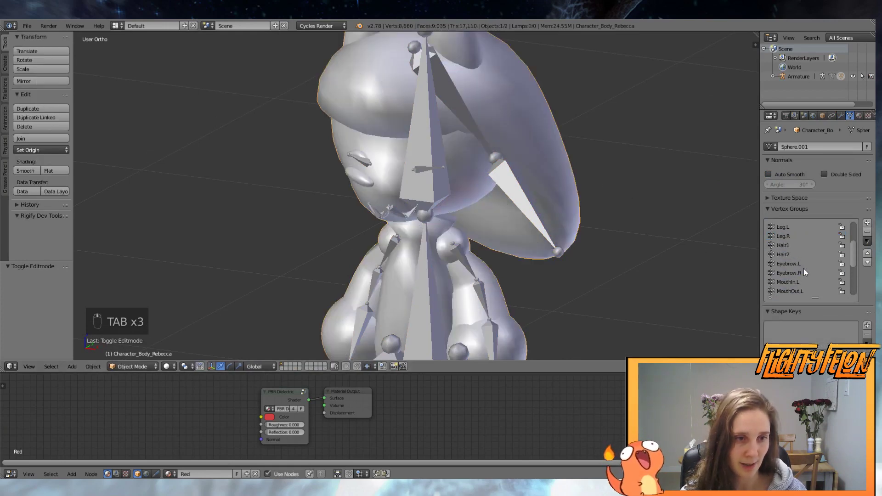
scroll(604, 230, "down", 5)
middle_click_drag(604, 232, 577, 223)
scroll(588, 236, "up", 4)
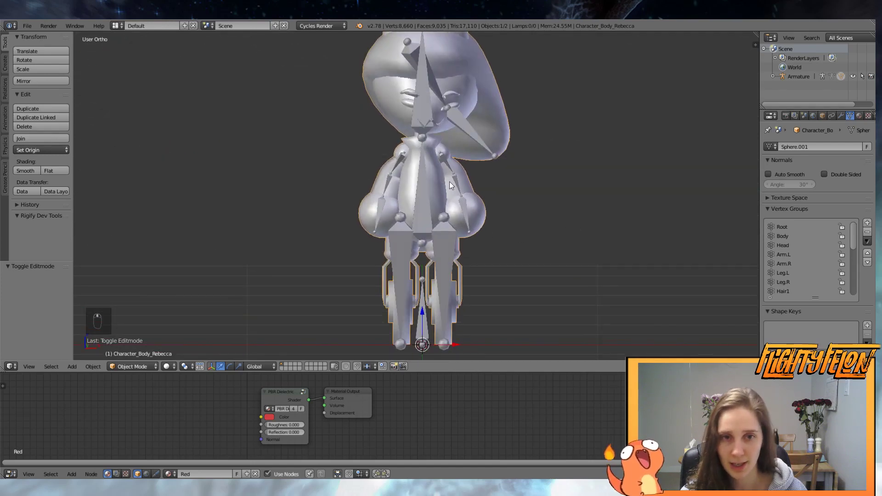
- Assign the torso's linked geometry to the Body vertex group with a weight of 1.000
key("Tab")
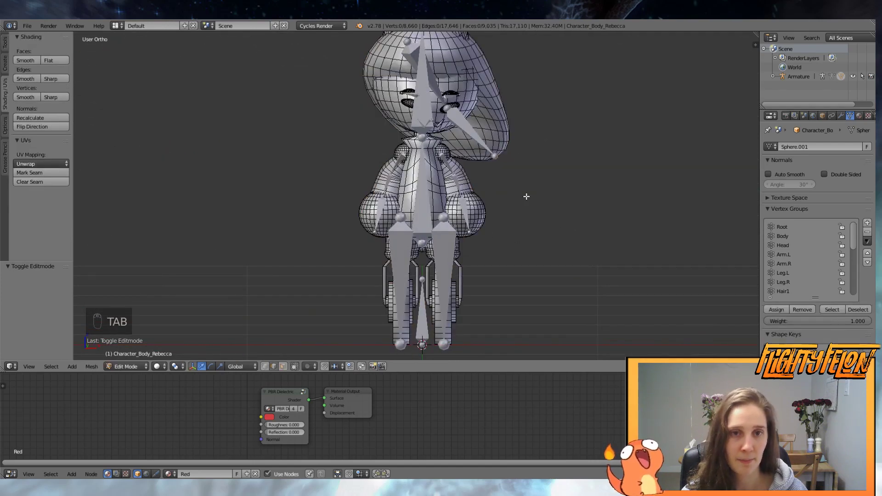
mouse_move(527, 196)
middle_mouse_down()
mouse_move(508, 193)
mouse_move(526, 198)
middle_mouse_up()
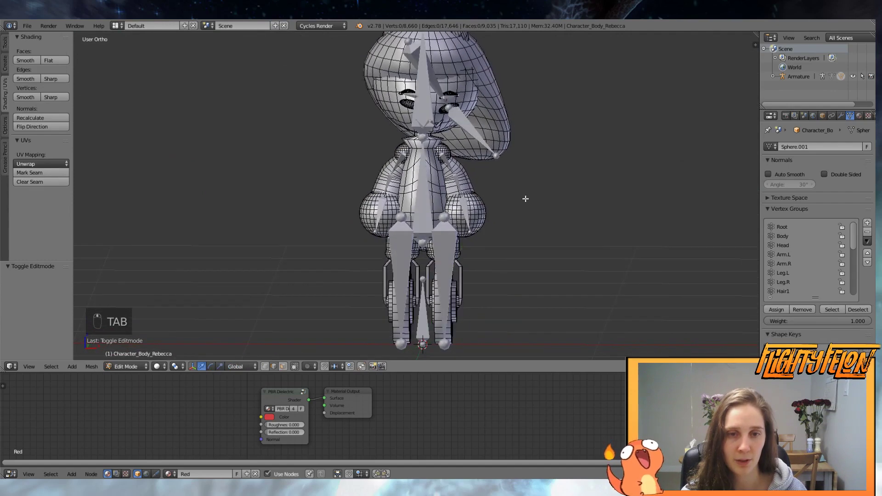
key("a")
key("a")
key("a")
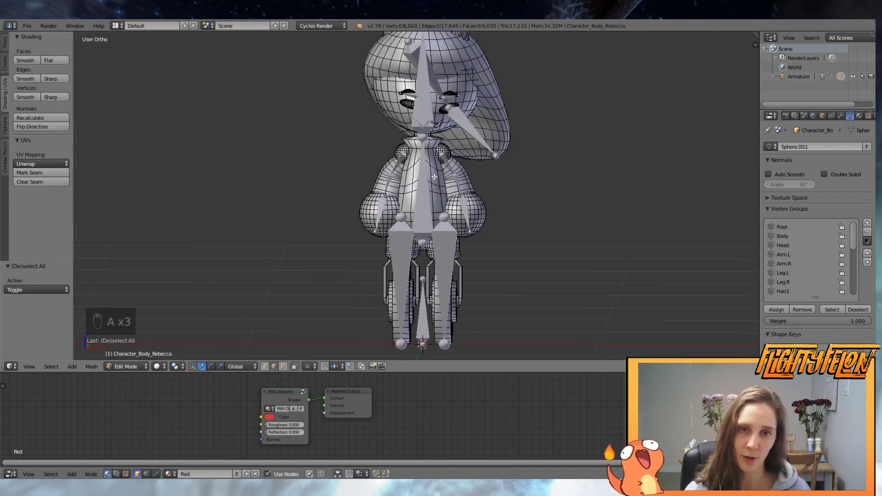
key("l")
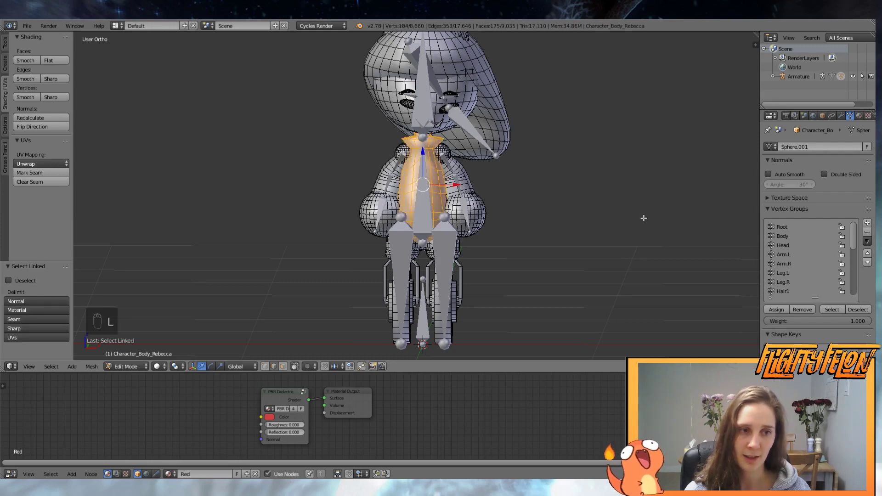
left_click_drag(759, 233, 584, 233)
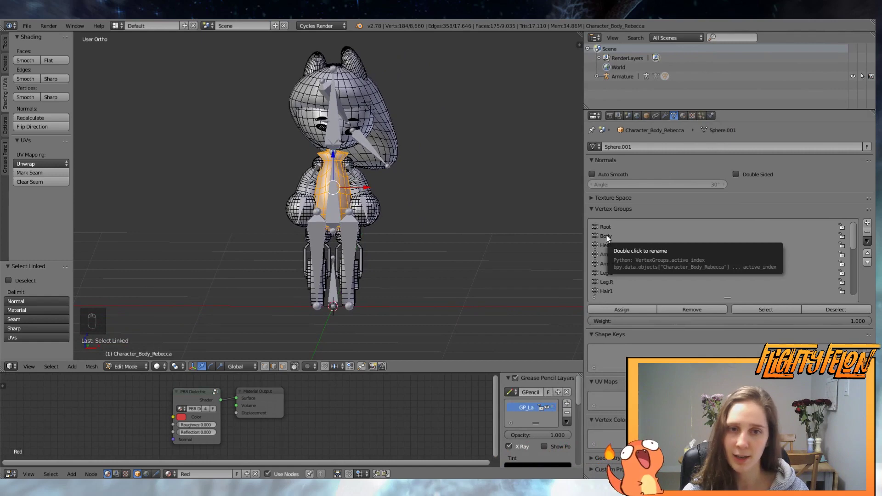
left_click(606, 236)
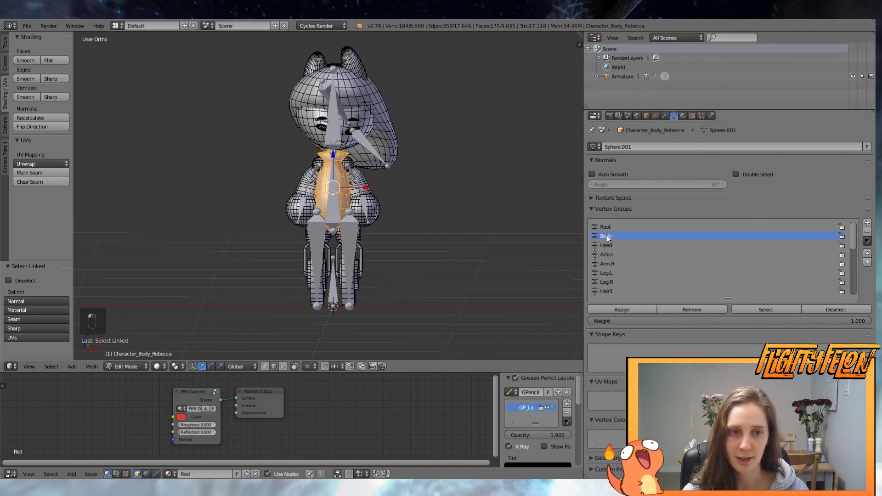
left_click(623, 310)
key("Tab")
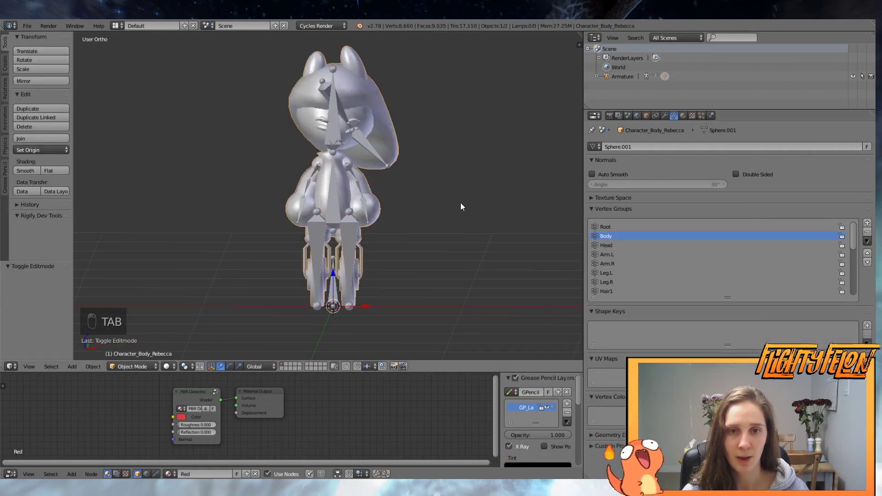
- Check which mesh vertices belong to the Body vertex group by selecting them from an empty selection
key("Tab")
key("a")
key("a")
key("a")
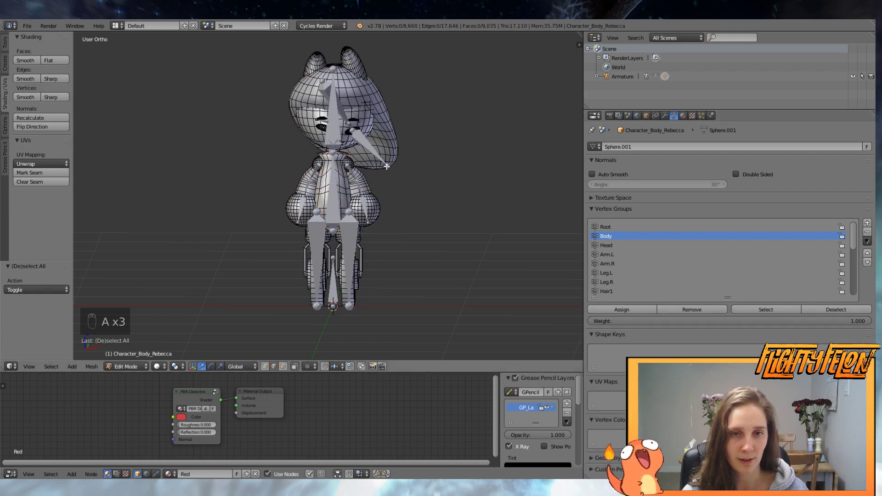
left_click(779, 310)
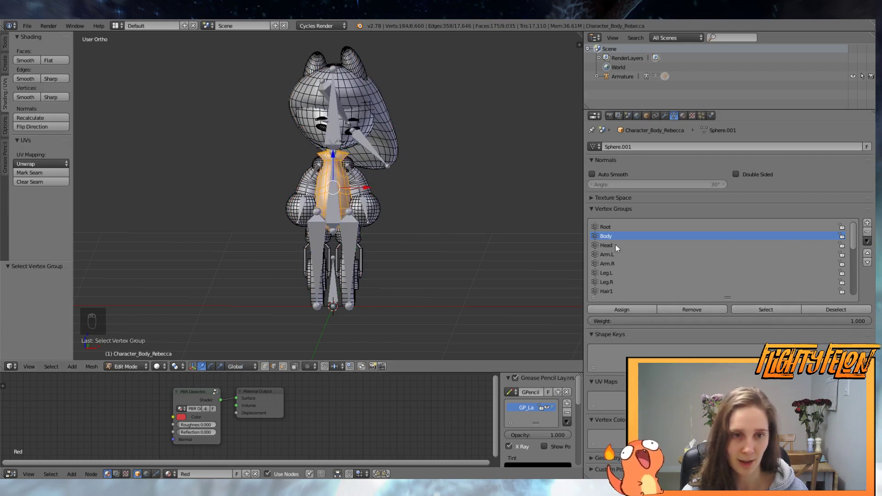
key("a")
- Switch the mesh to Weight Paint and inspect the Root, Body, Head, arm, Leg.L and Hair1 group weights
left_click(136, 366)
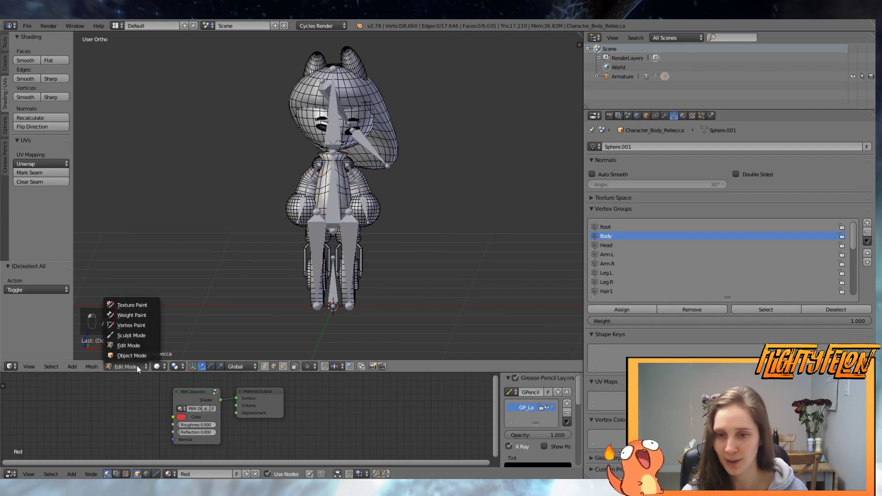
left_click(124, 316)
left_click(608, 245)
left_click(614, 262)
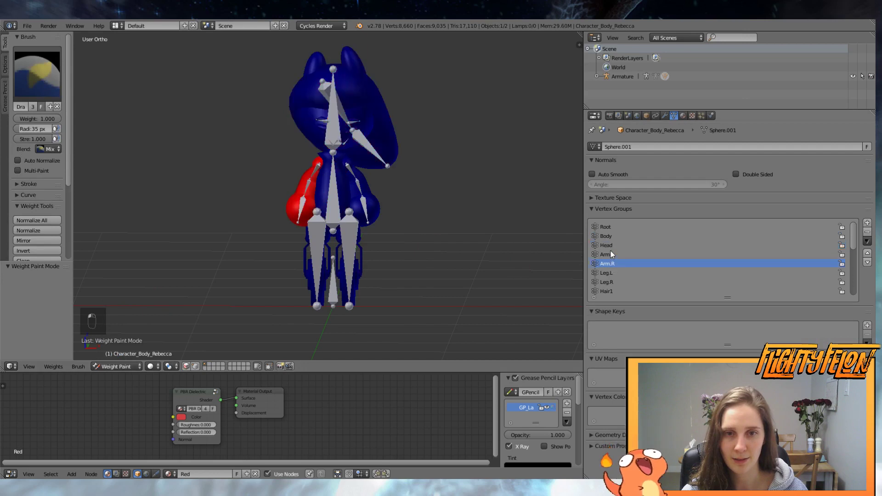
left_click(610, 253)
left_click(607, 237)
left_click(607, 227)
left_click(607, 236)
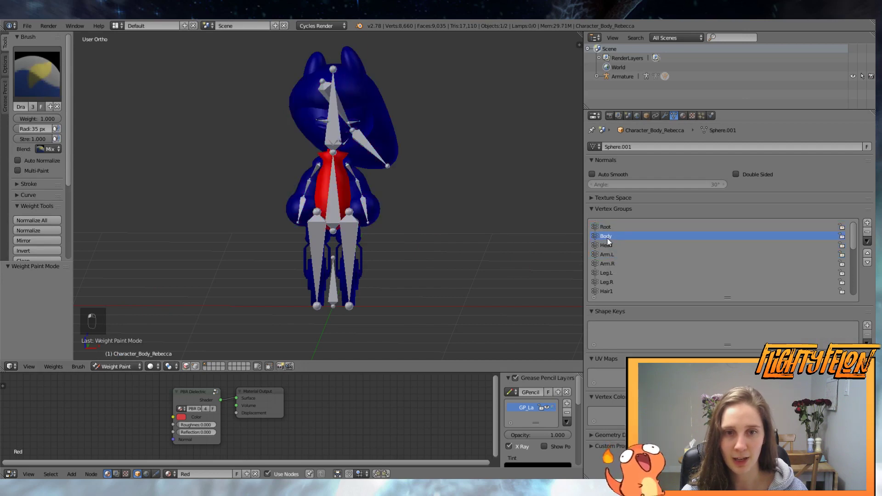
left_click(607, 254)
left_click(606, 272)
left_click(605, 291)
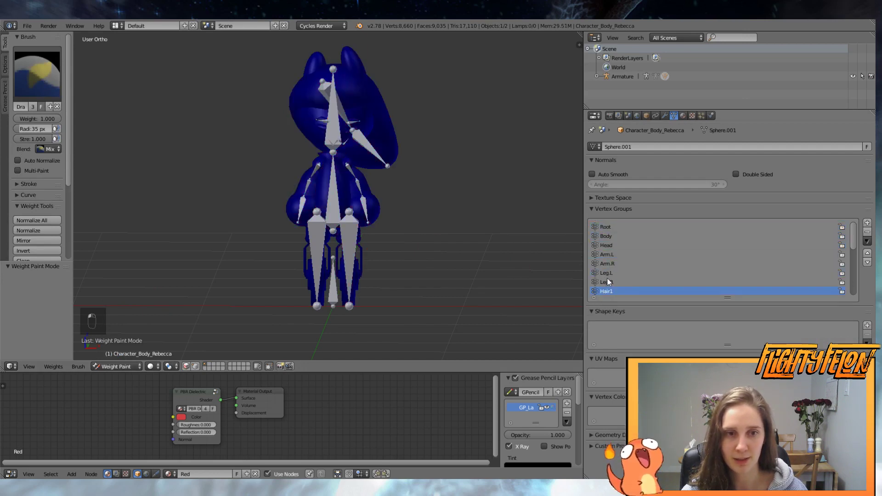
- Select the whole mesh in Edit Mode and remove its vertices from the Hair1 and Hair2 groups
key("Tab")
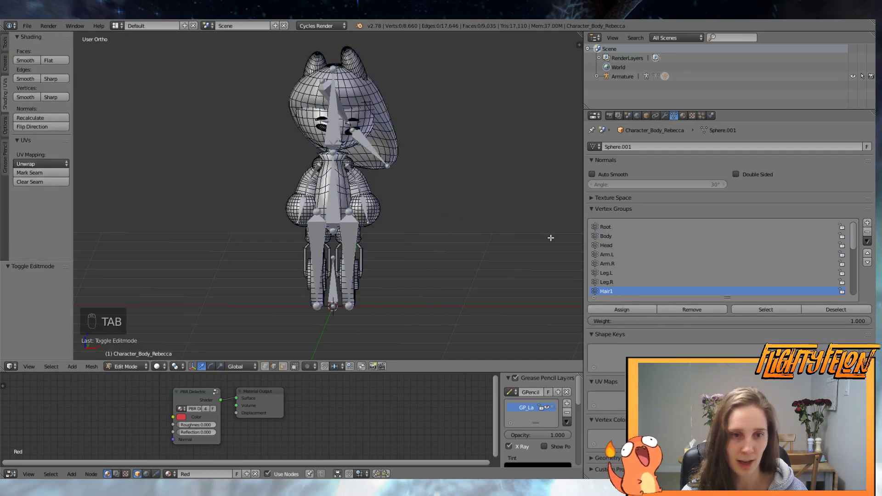
key("a")
key("a")
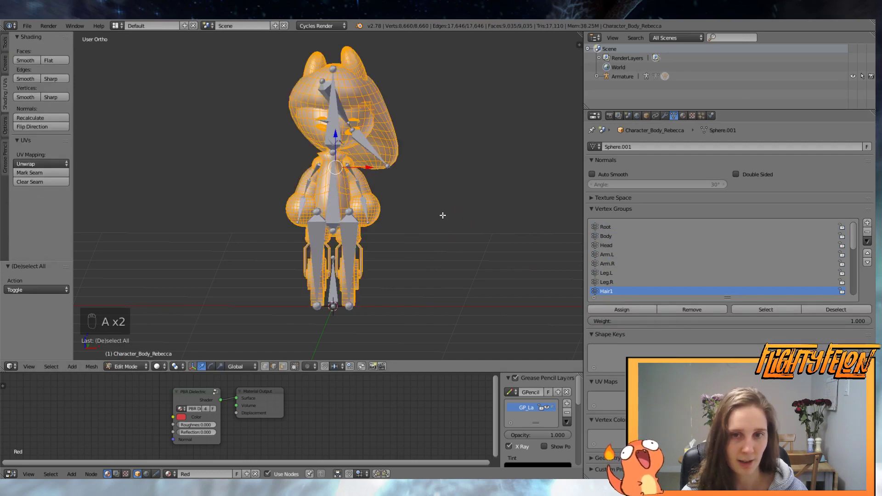
left_click(607, 245)
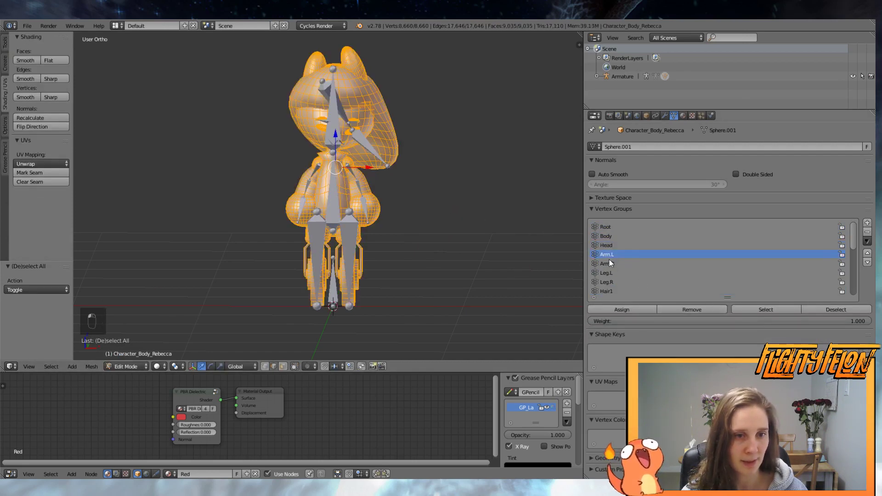
left_click(618, 271)
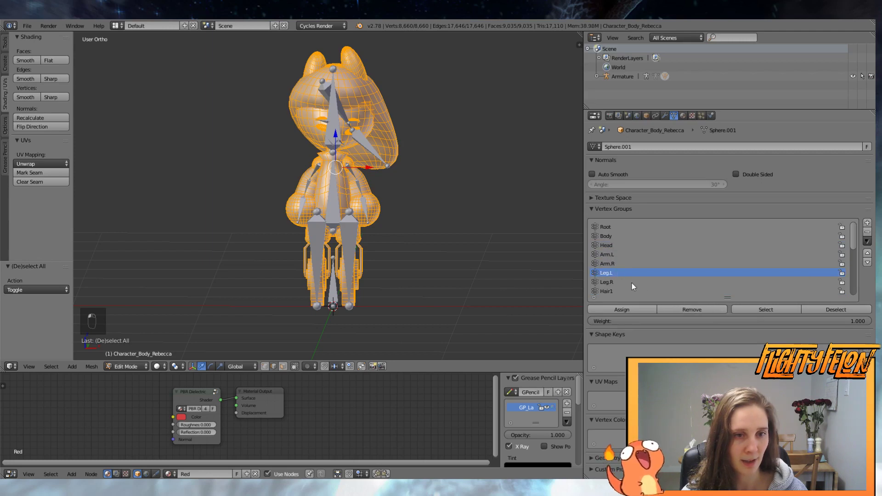
scroll(624, 273, "down", 3)
left_click(615, 264)
left_click(670, 307)
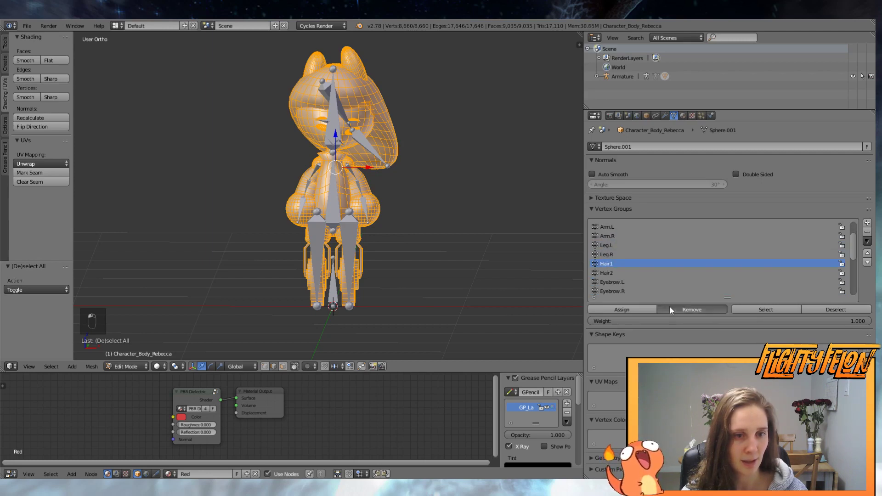
left_click(618, 273)
left_click(667, 307)
- Remove all mesh vertices from the Eyebrow.L and Eyebrow.R vertex groups
left_click(620, 282)
left_click(664, 308)
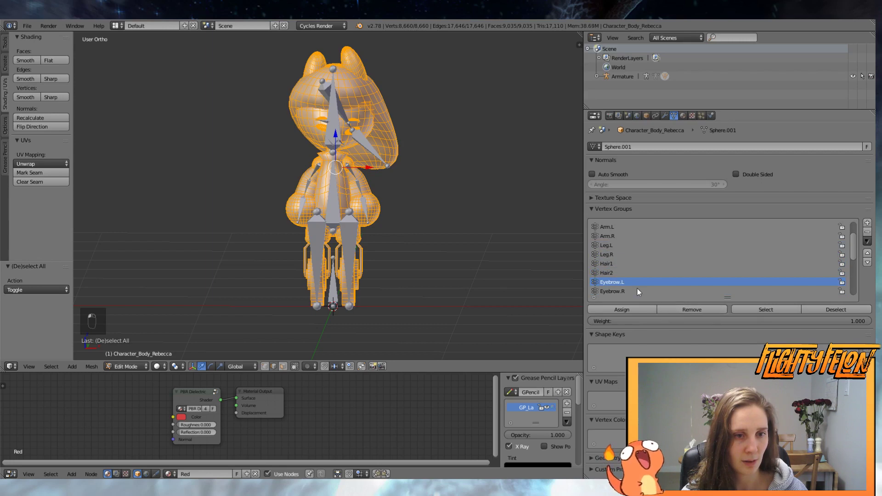
left_click(616, 291)
left_click(675, 309)
- Remove all mesh vertices from the MouthIn.L, MouthOut.L, MouthIn.R and MouthOut.R vertex groups
scroll(666, 281, "down", 7)
left_click(612, 238)
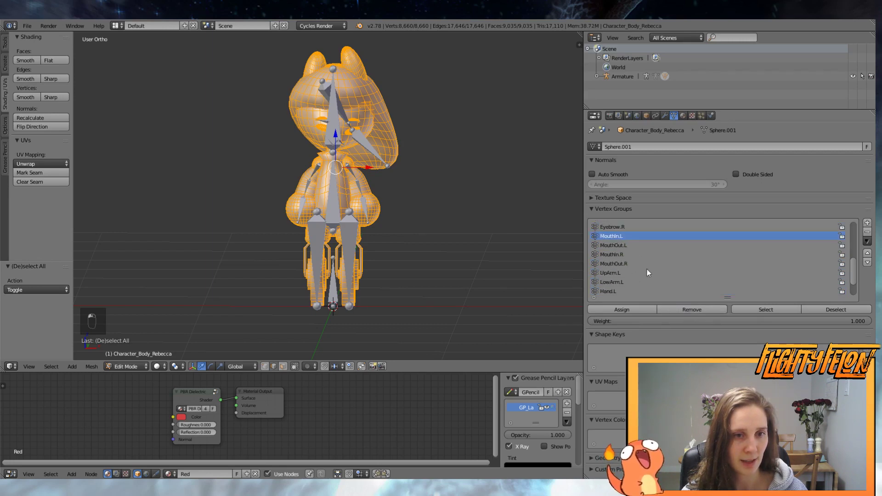
left_click(674, 308)
left_click(613, 246)
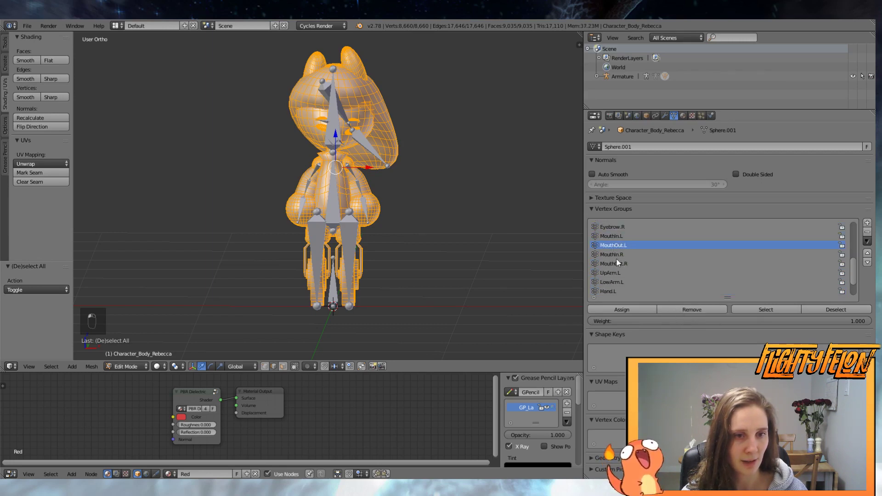
left_click(619, 255)
left_click(668, 310)
left_click(619, 264)
left_click(666, 311)
- Remove all mesh vertices from the UpArm.L, LowArm.L and Hand.L vertex groups
left_click(618, 274)
left_click(667, 309)
left_click(624, 282)
left_click(679, 311)
left_click(626, 291)
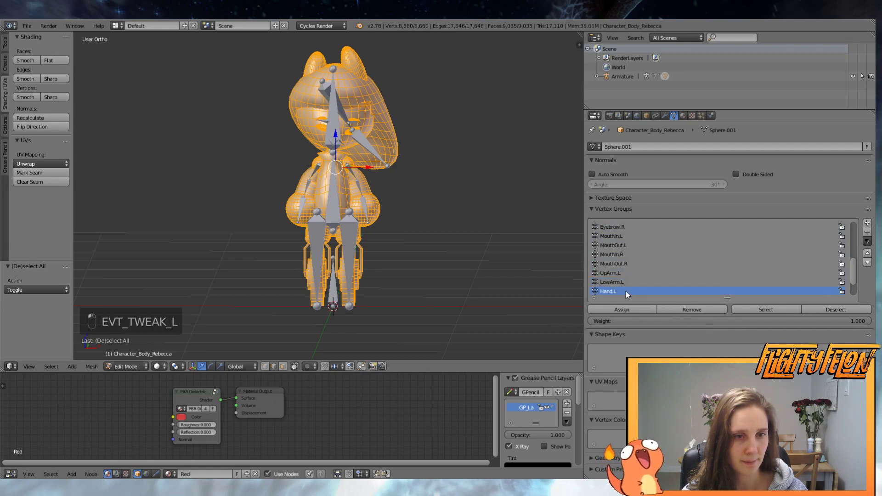
left_click(685, 307)
- Remove all mesh vertices from the UpArm.R, LowArm.R and Hand.R vertex groups, leave Edit Mode and save the file
scroll(685, 279, "down", 3)
left_click(622, 273)
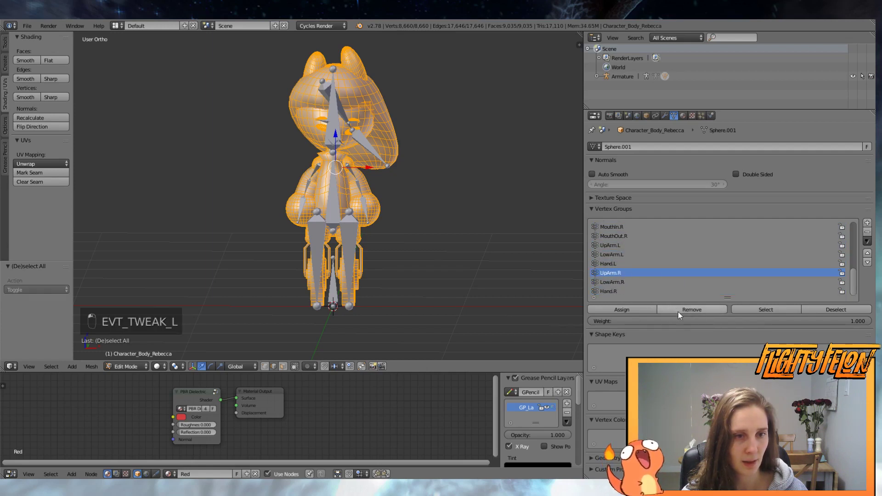
left_click(679, 313)
left_click(619, 282)
left_click(666, 308)
left_click(627, 289)
left_click(682, 313)
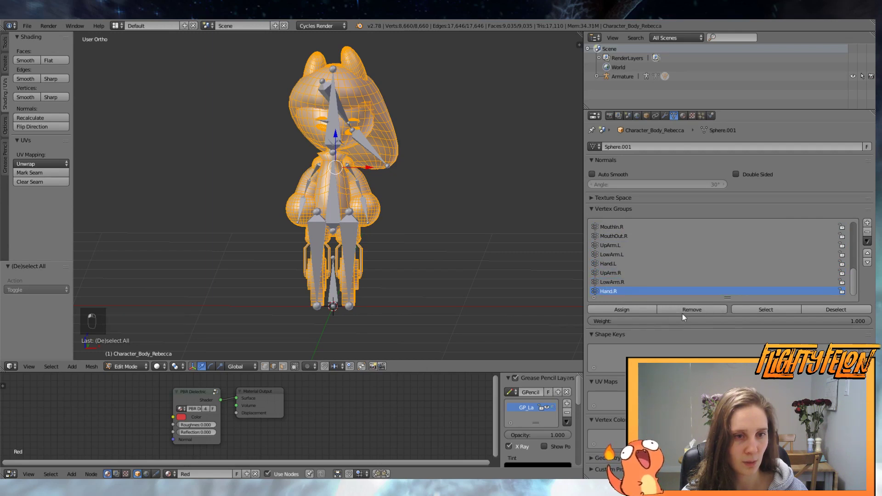
key("Tab")
key("ctrl+s")
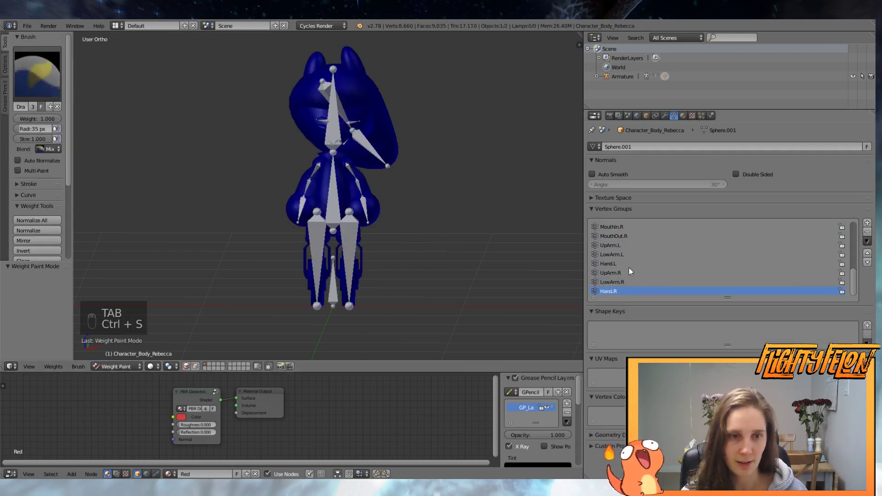
- Review the painted weights of the body mesh's vertex groups, from the arm and mouth groups back up to Body
left_click(614, 262)
left_click(615, 254)
left_click(616, 244)
left_click(618, 236)
left_click(619, 227)
scroll(620, 250, "up", 4)
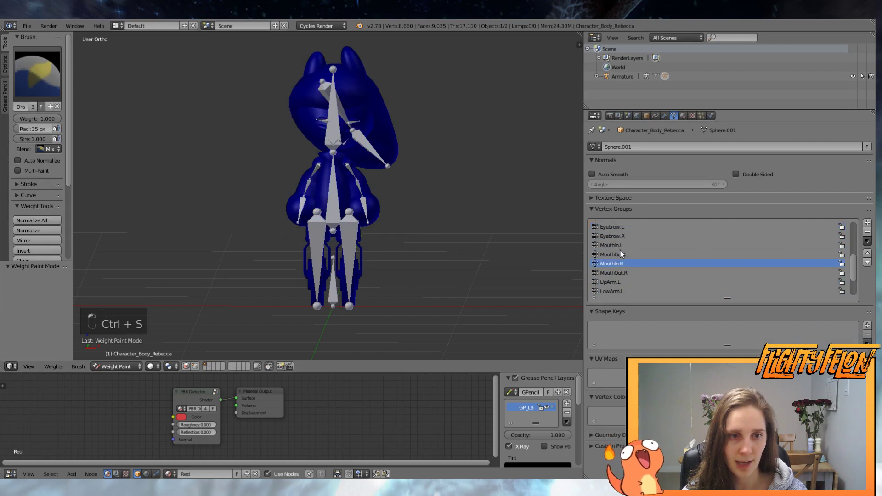
scroll(620, 254, "up", 2)
left_click(610, 272)
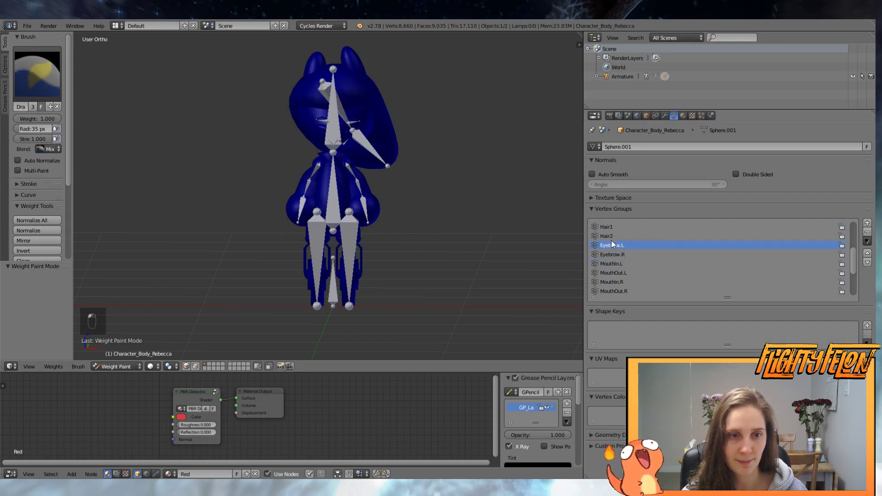
left_click(607, 225)
scroll(610, 246, "up", 7)
left_click(607, 280)
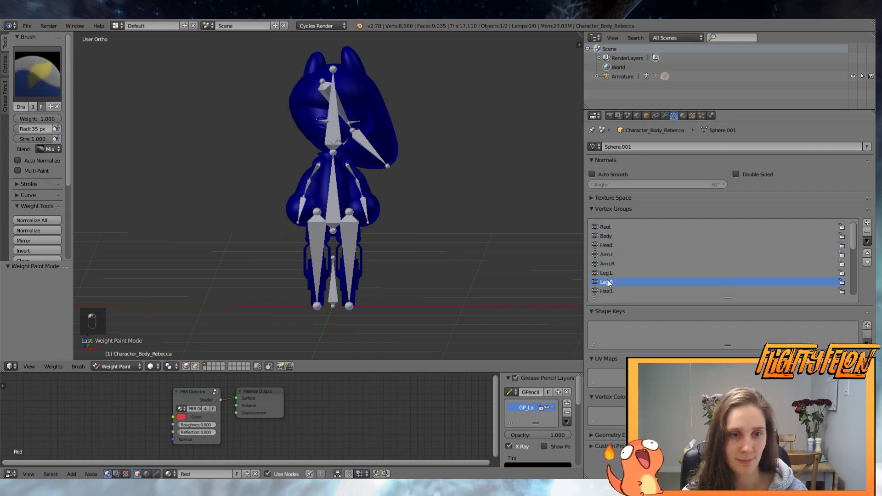
left_click(608, 273)
left_click(607, 256)
left_click(606, 236)
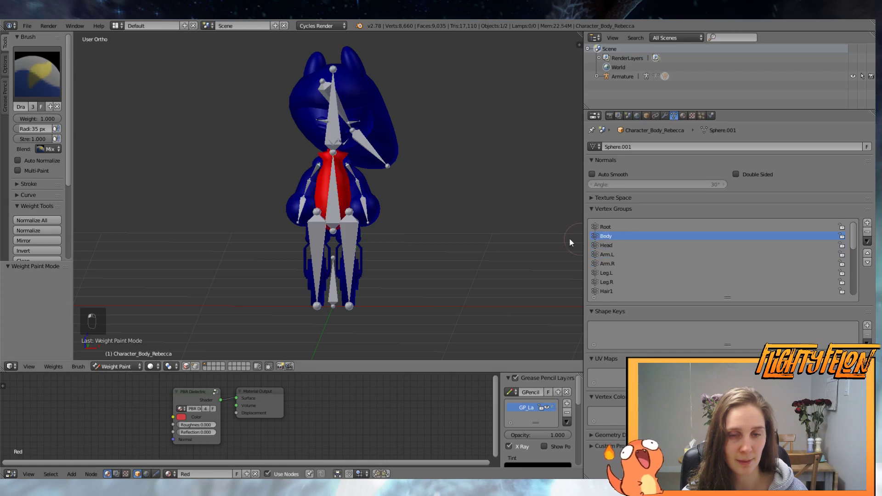
- In Edit Mode, select the linked face and ear meshes, assign them to the Head vertex group and clear the selection
scroll(467, 225, "down", 2)
scroll(453, 243, "up", 4)
key("Tab")
key("a")
key("a")
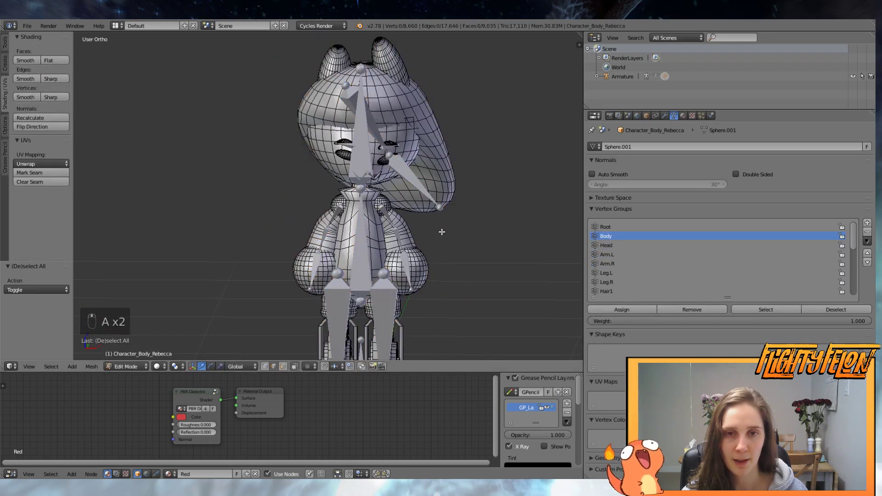
middle_click_drag(424, 161, 464, 167)
scroll(465, 168, "up", 4)
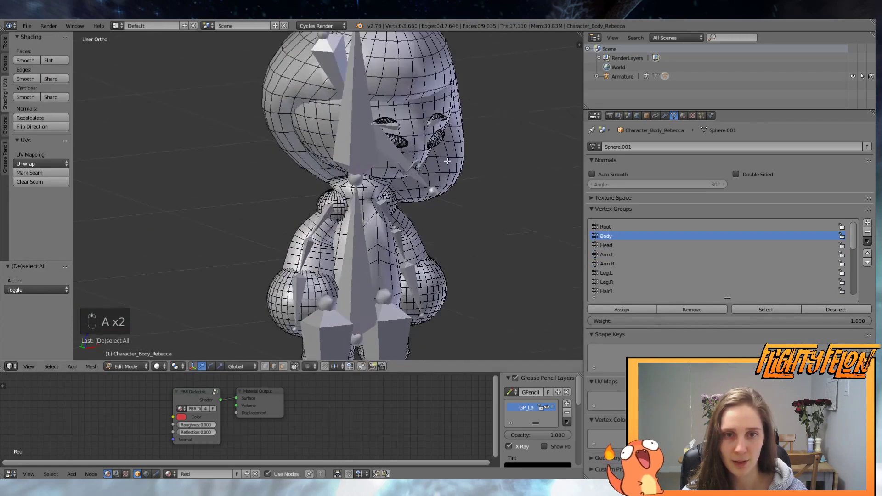
key("l")
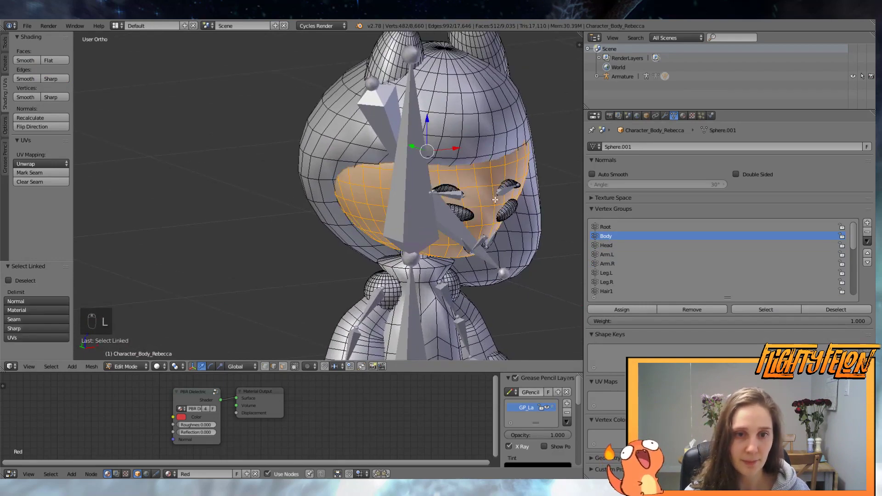
middle_click_drag(495, 200, 406, 179)
key("l")
key("l")
scroll(518, 209, "down", 2)
left_click(605, 245)
left_click(619, 309)
key("a")
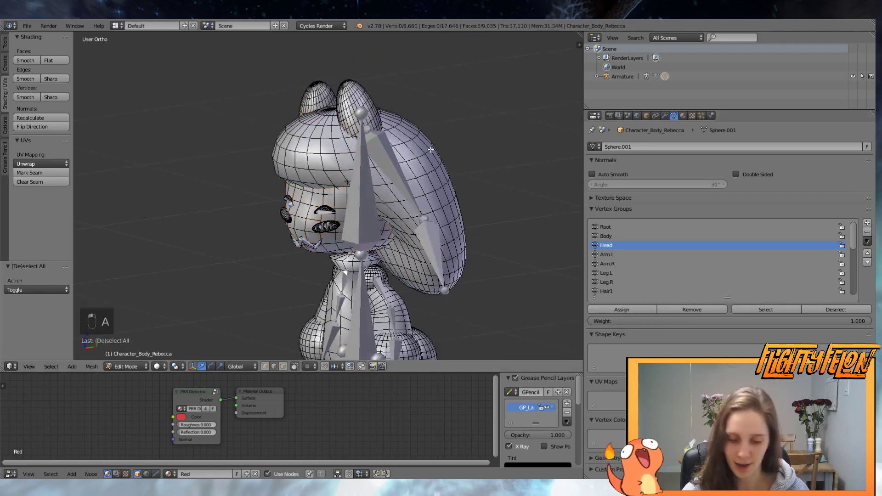
- Select the linked hair mesh in Edit Mode, then switch to Weight Paint mode with masking limited to that selection
key("l")
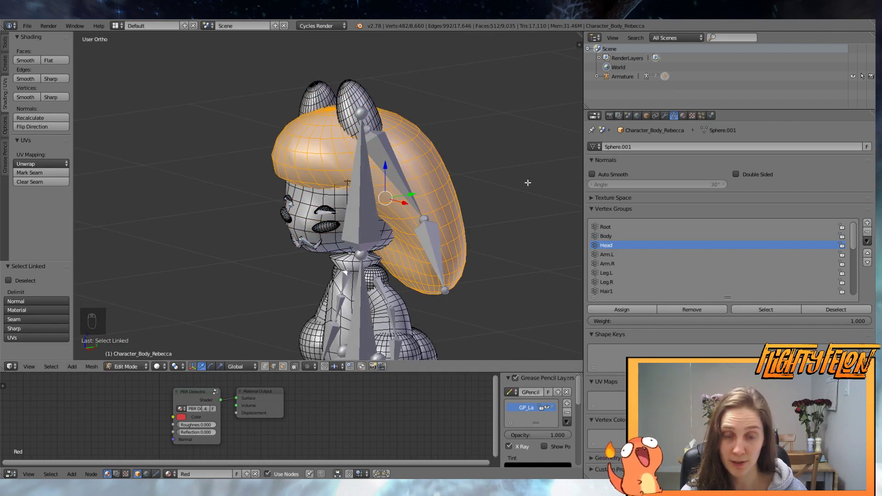
middle_click_drag(224, 339, 205, 340)
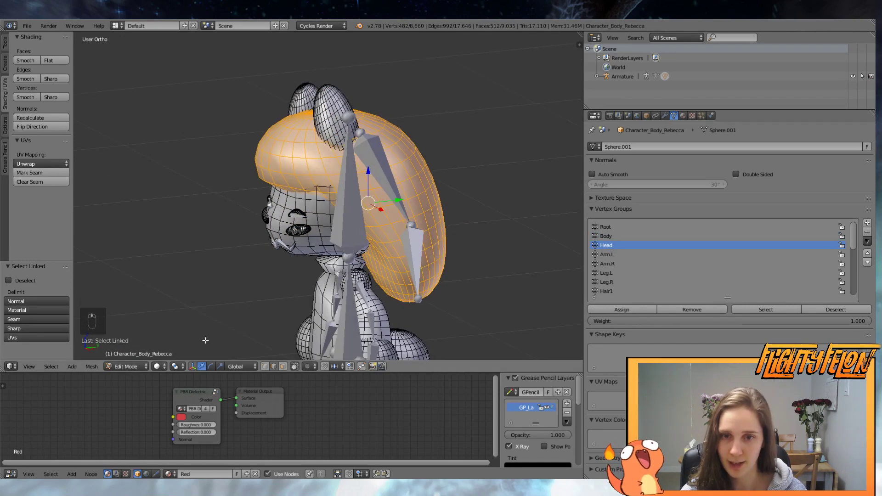
left_click(129, 369)
left_click(131, 314)
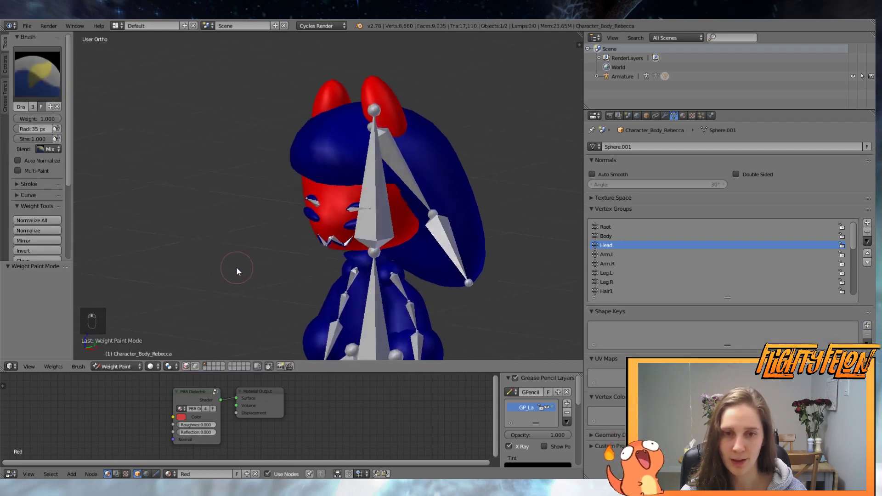
middle_click_drag(237, 269, 206, 335)
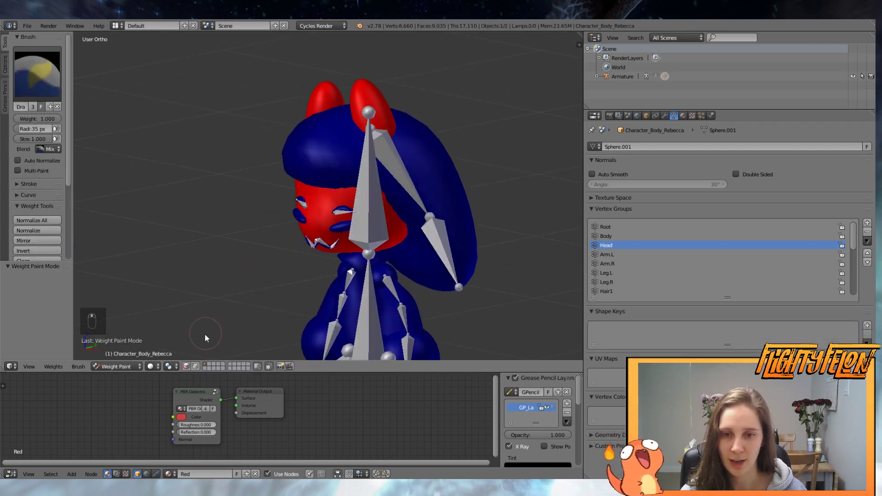
left_click(187, 366)
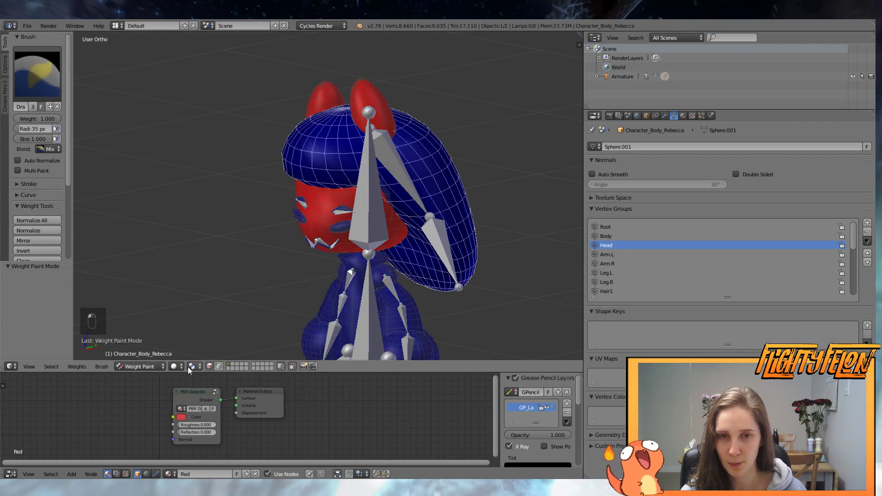
middle_click_drag(243, 299, 229, 267)
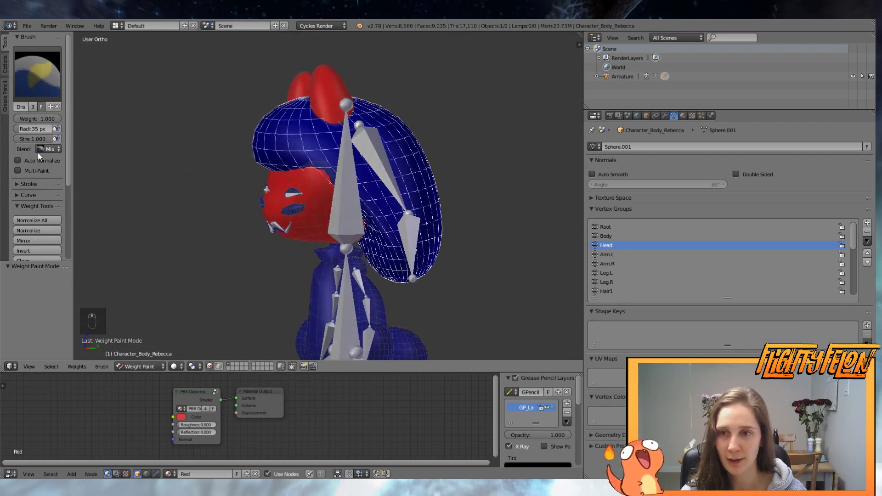
- Apply a Mix-blended weight gradient to the hair for the Head group, fading from the front fringe toward the lower back
left_click(47, 151)
left_click(58, 139)
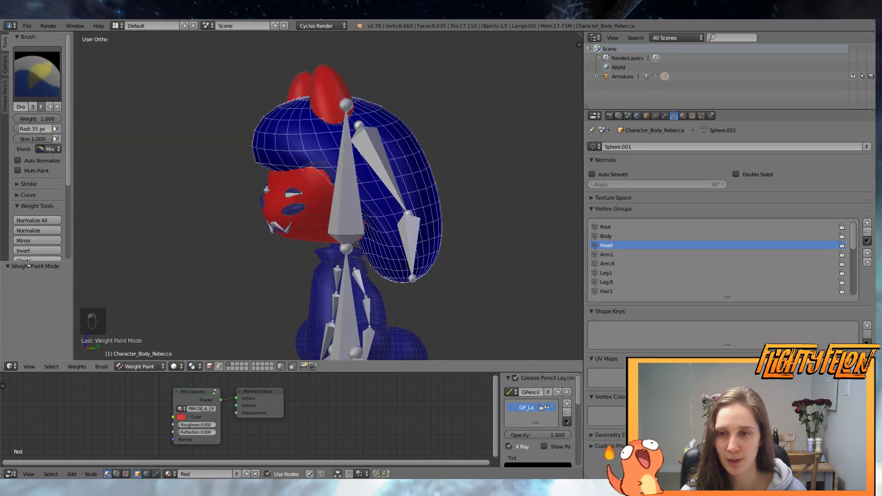
left_click_drag(28, 261, 27, 344)
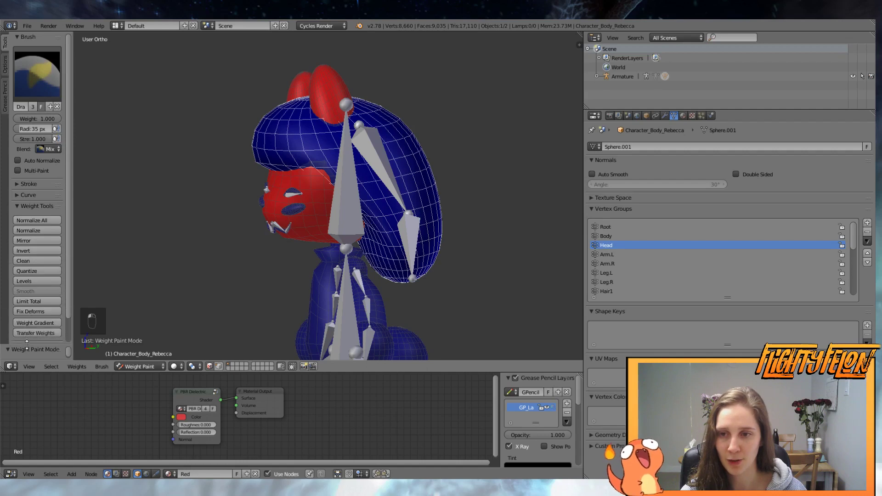
left_click(48, 150)
left_click(52, 142)
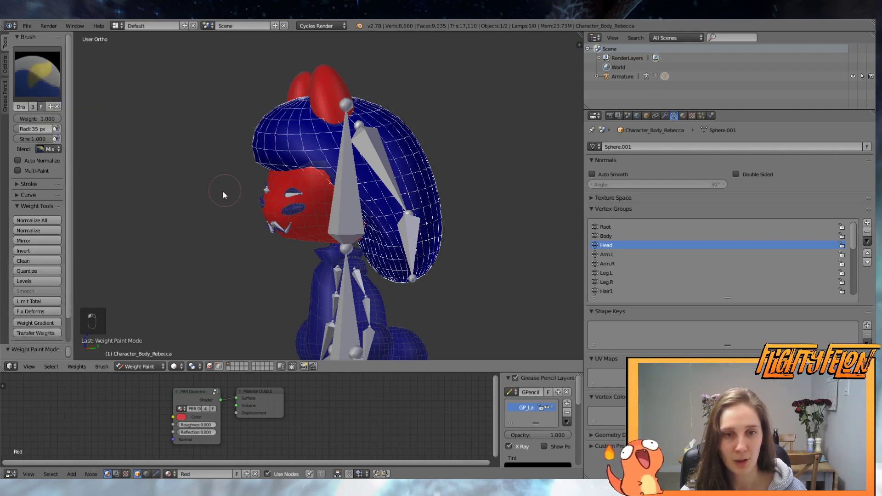
mouse_move(203, 201)
middle_mouse_down()
mouse_move(213, 202)
mouse_move(186, 200)
middle_mouse_up()
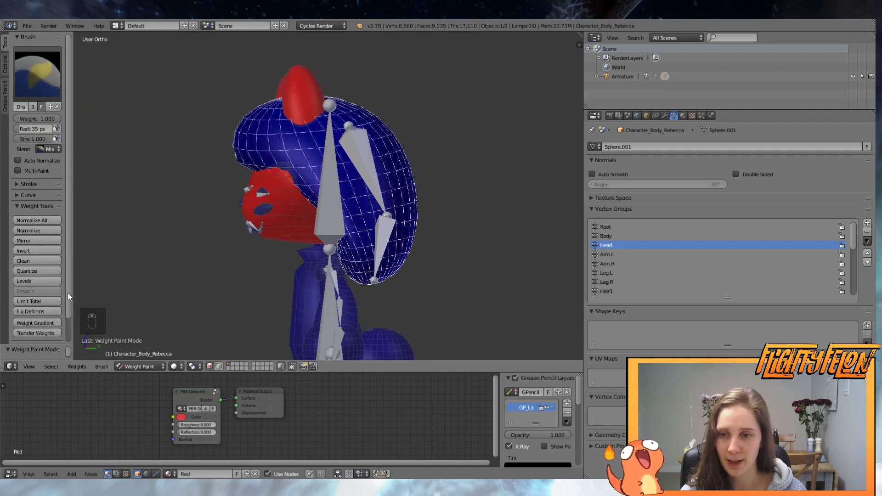
left_click(34, 323)
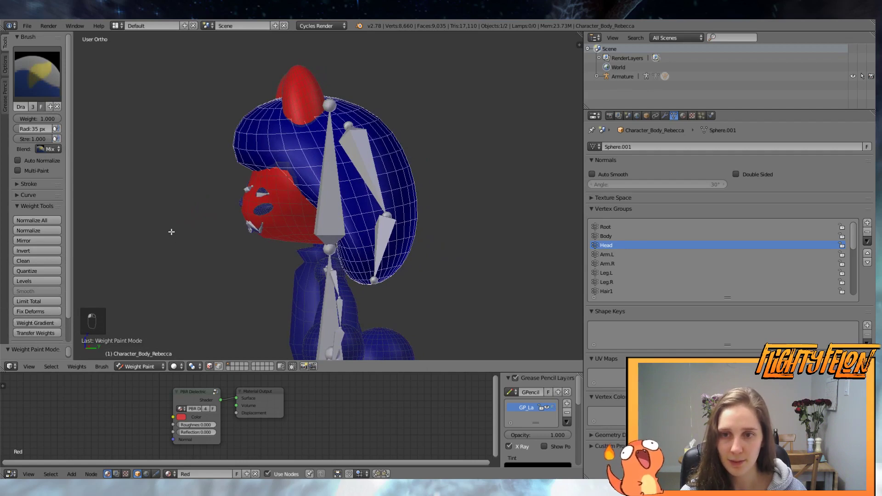
middle_click_drag(208, 222, 243, 193)
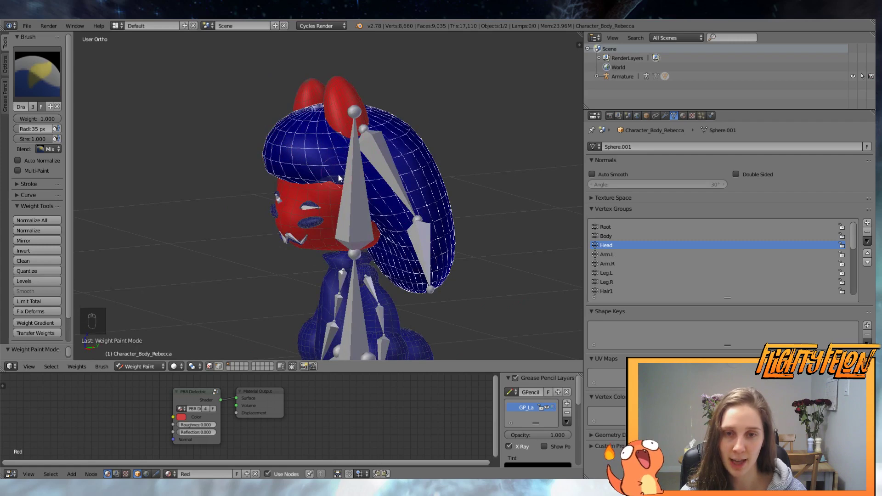
middle_click_drag(339, 176, 341, 130)
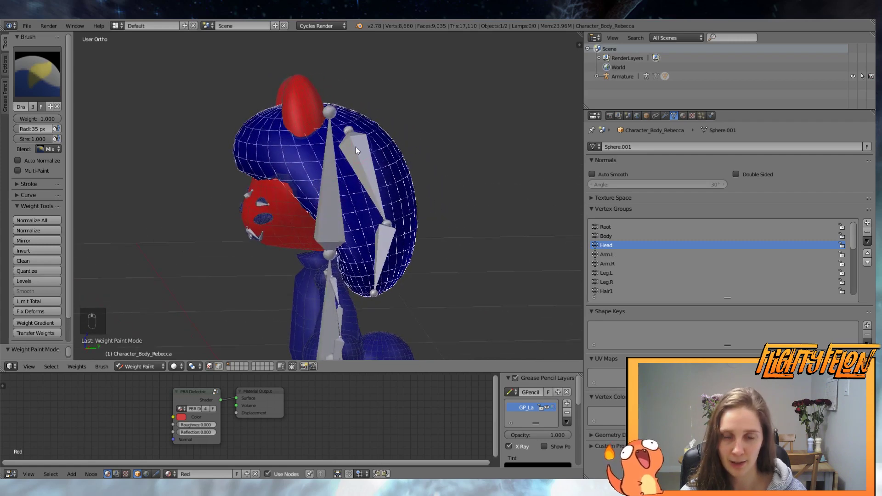
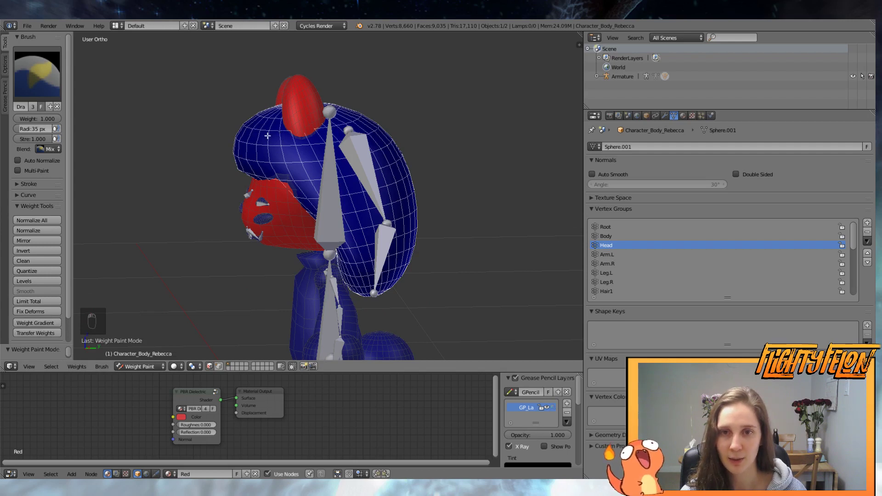
mouse_move(268, 136)
left_mouse_down()
mouse_move(262, 147)
mouse_move(303, 157)
mouse_move(340, 138)
mouse_move(396, 237)
left_mouse_up()
middle_click_drag(301, 227, 220, 222)
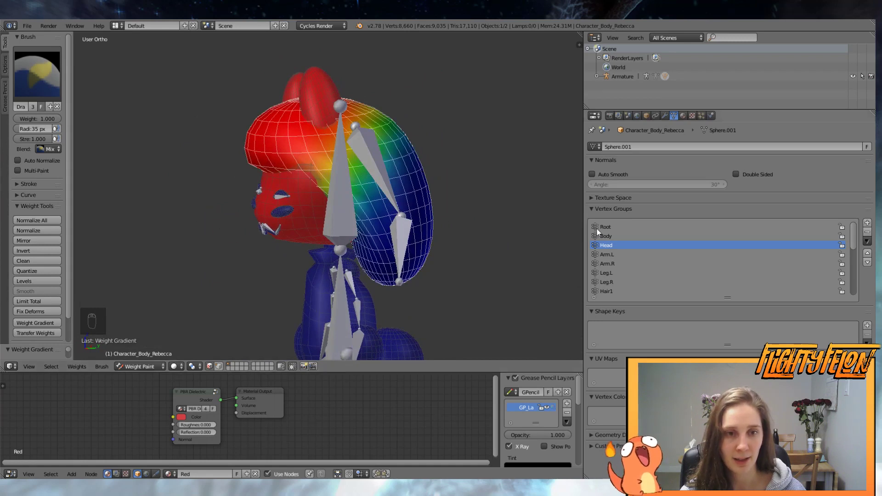
- Apply hair weight gradients for Hair1, fading from the upper hair bone down past the tip, and Hair2, fading from the tip upward
scroll(634, 257, "down", 1)
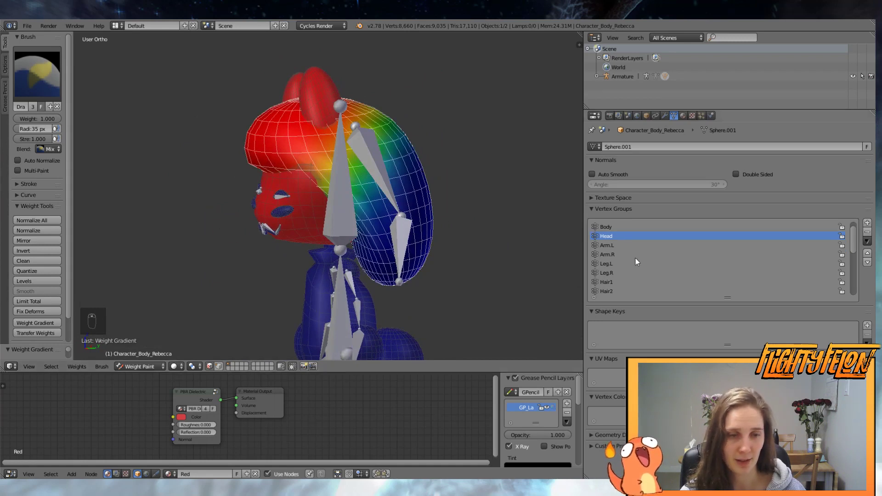
left_click(611, 283)
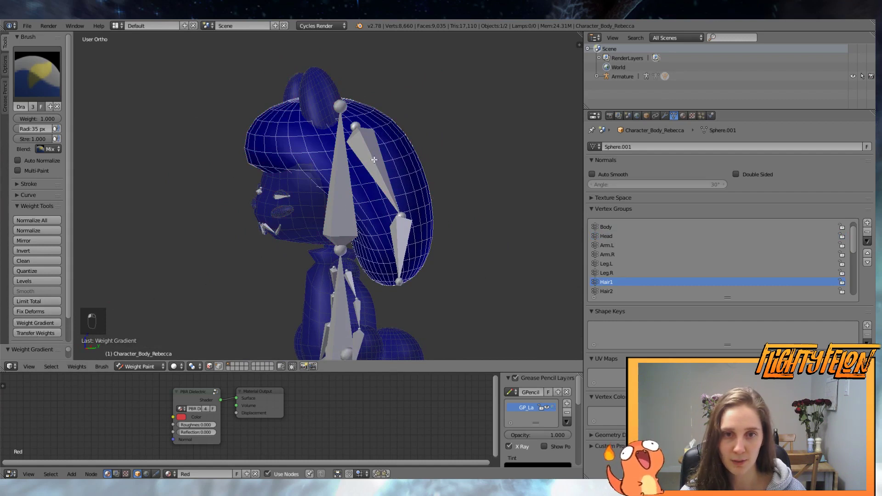
left_click_drag(374, 159, 398, 299)
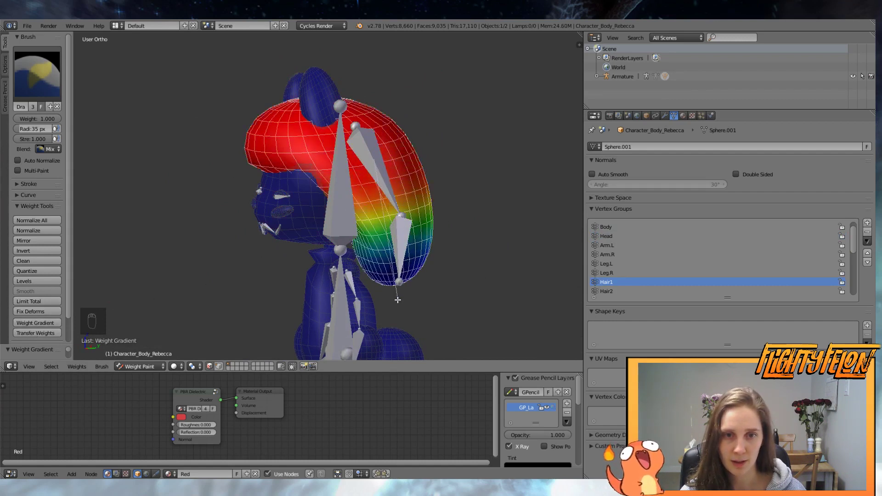
left_click(606, 291)
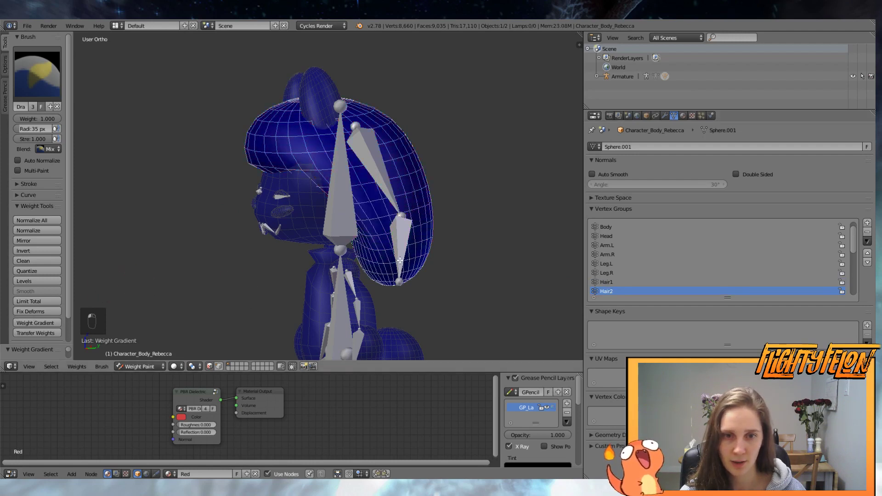
left_click_drag(400, 260, 368, 154)
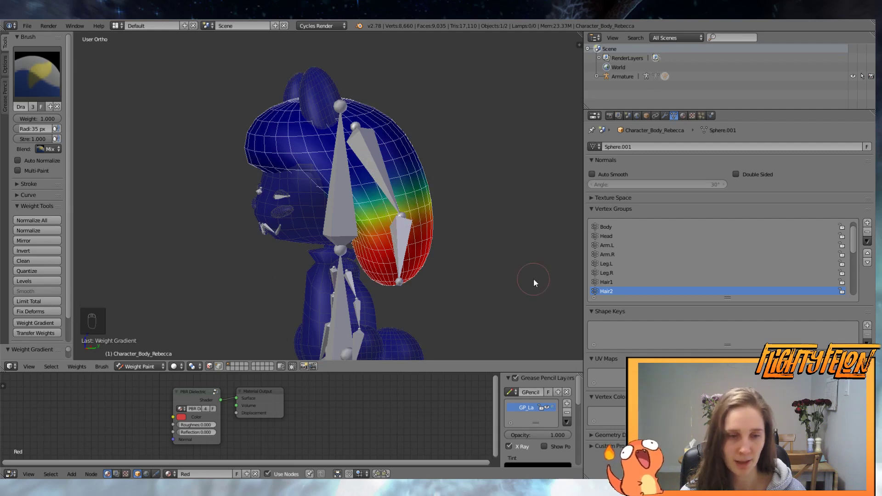
- Set the brush blend to Subtract and use a weight gradient to remove Hair1 influence from the front of the hair
left_click(608, 282)
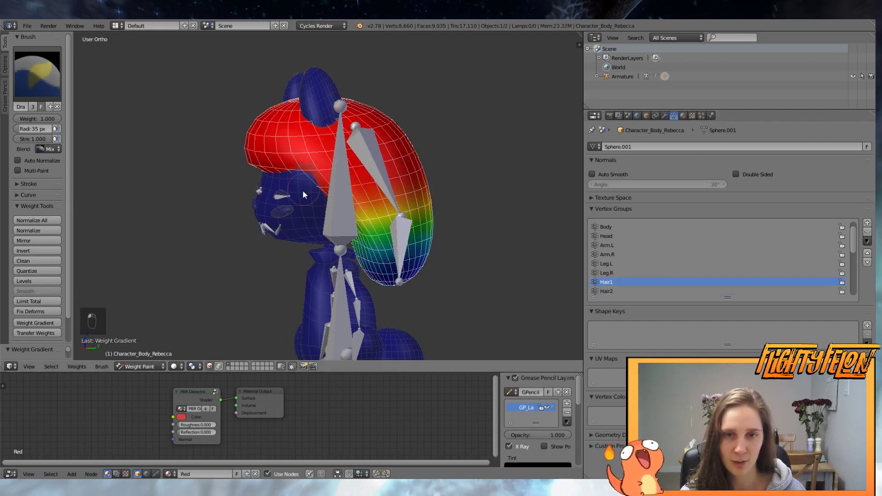
middle_click_drag(303, 189, 342, 202)
left_click(43, 148)
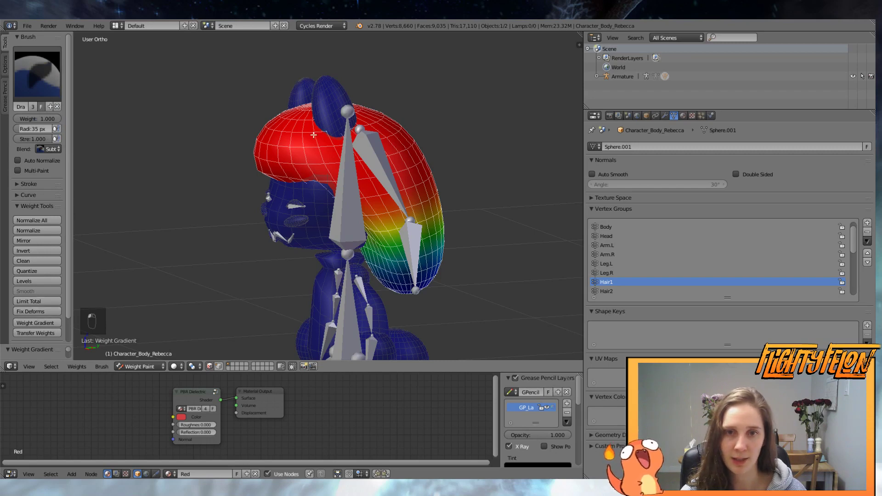
left_click_drag(313, 134, 381, 172)
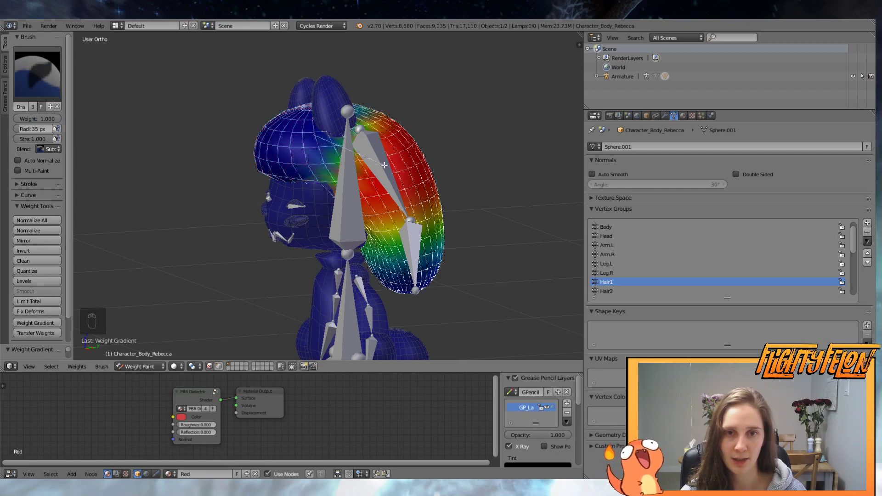
middle_click_drag(359, 172, 515, 189)
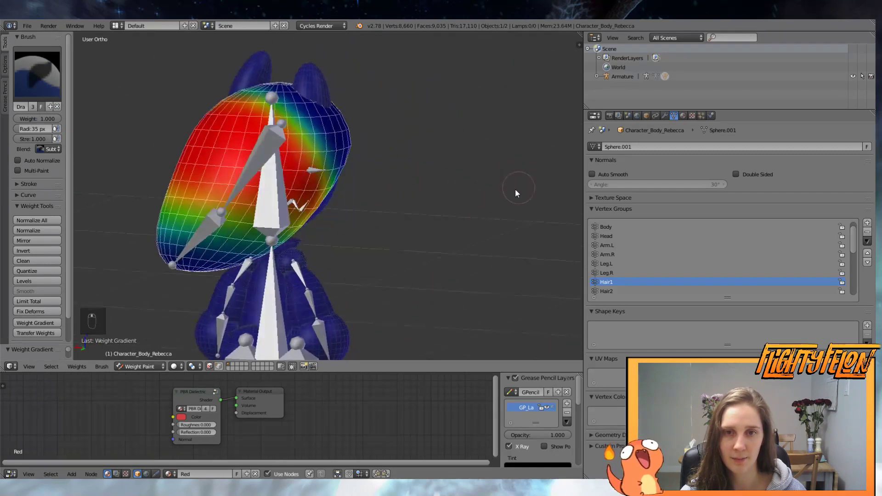
- Return to Object Mode, select the armature and switch it to Pose Mode
left_click(139, 367)
left_click(137, 357)
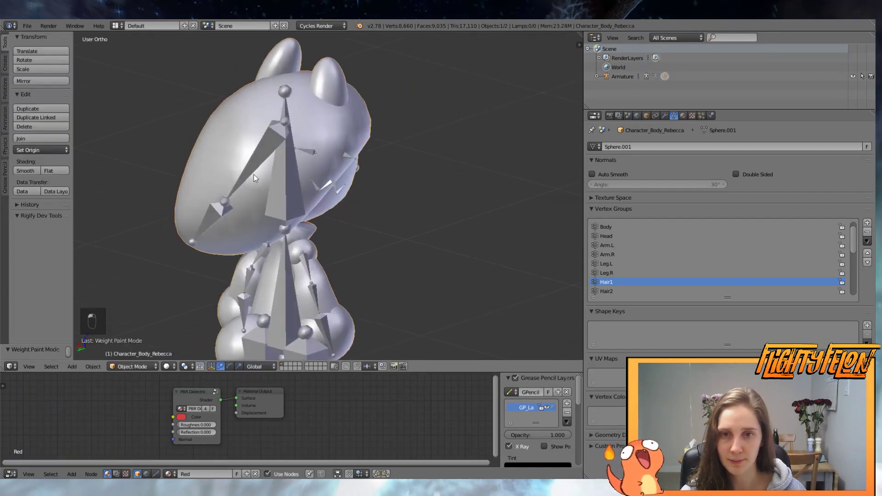
right_click(271, 140)
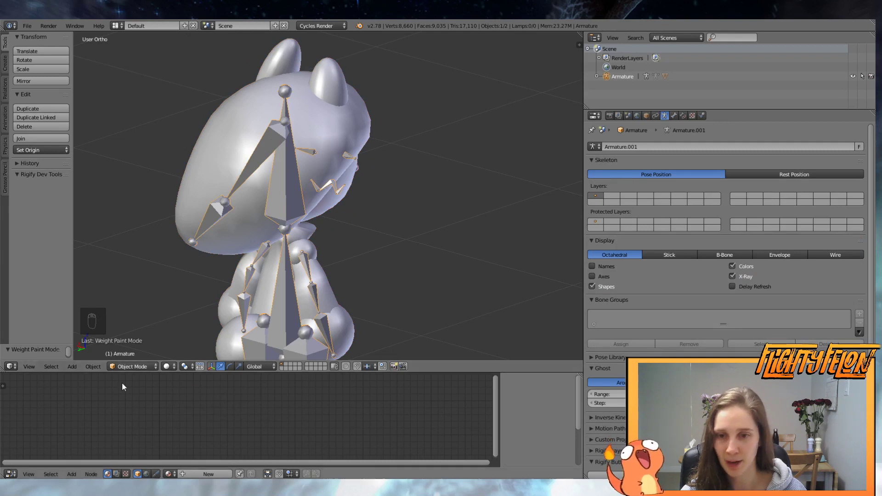
left_click(132, 366)
left_click(133, 335)
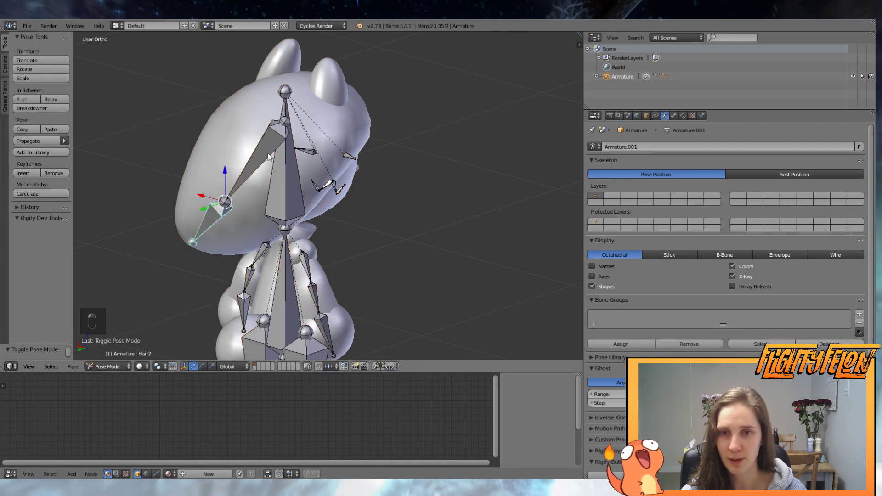
- Rotate the Hair1 and Hair2 bones away from the head to test how the back hair deforms
right_click(270, 156)
key("r")
key("r")
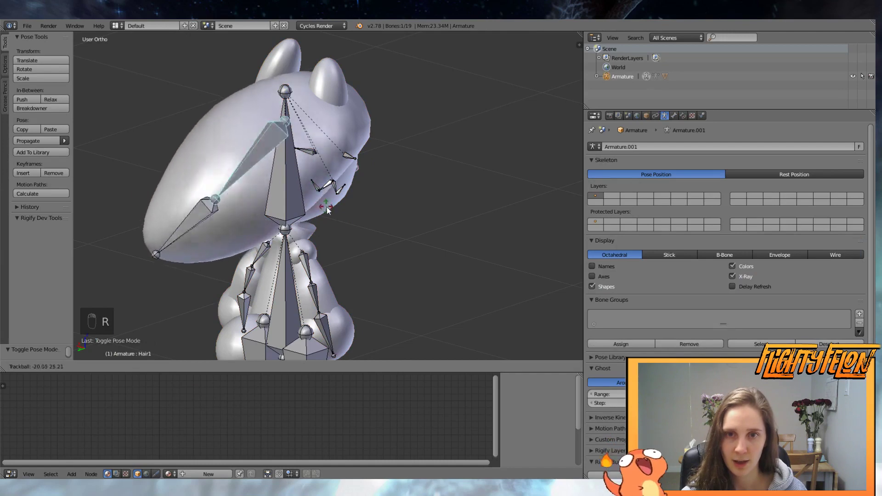
right_click(321, 233)
middle_click_drag(321, 233, 491, 246)
key("r")
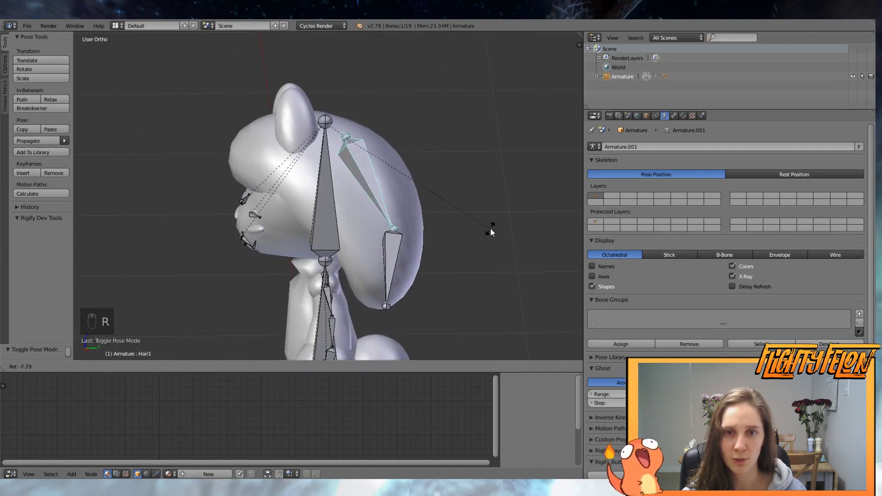
key("r")
left_click(489, 228)
right_click(412, 255)
key("r")
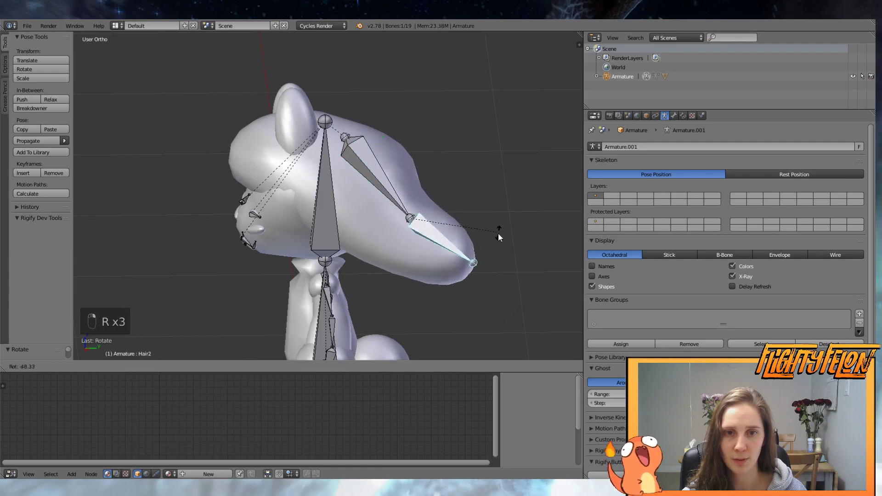
right_click(432, 250)
middle_click_drag(352, 219, 335, 214)
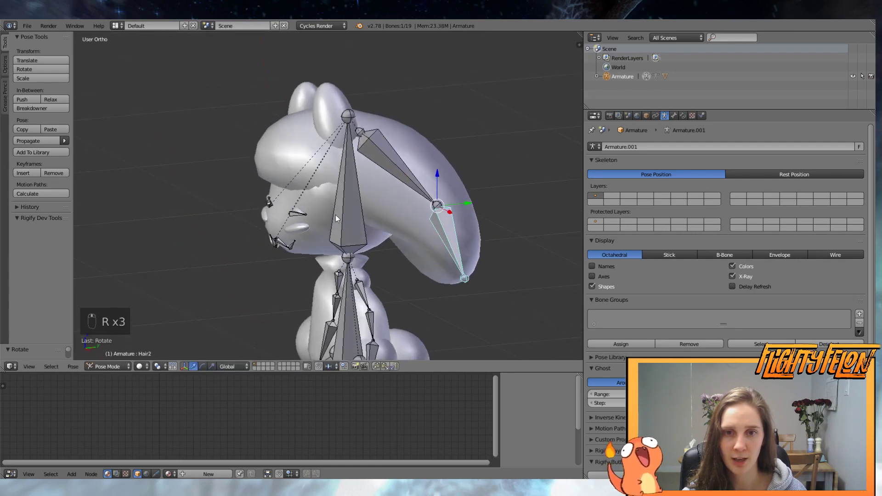
- Rotate the Head bone in different directions to test that the face and hair follow it
right_click(335, 214)
key("r")
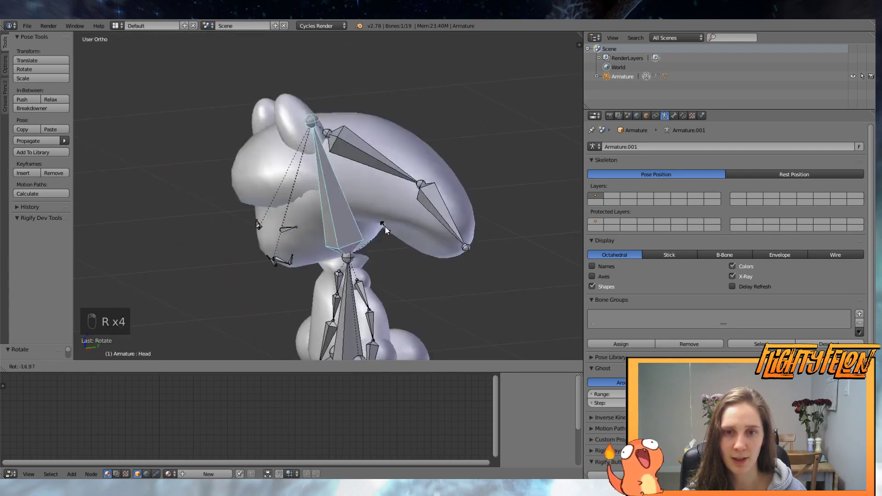
left_click(416, 242)
key("r")
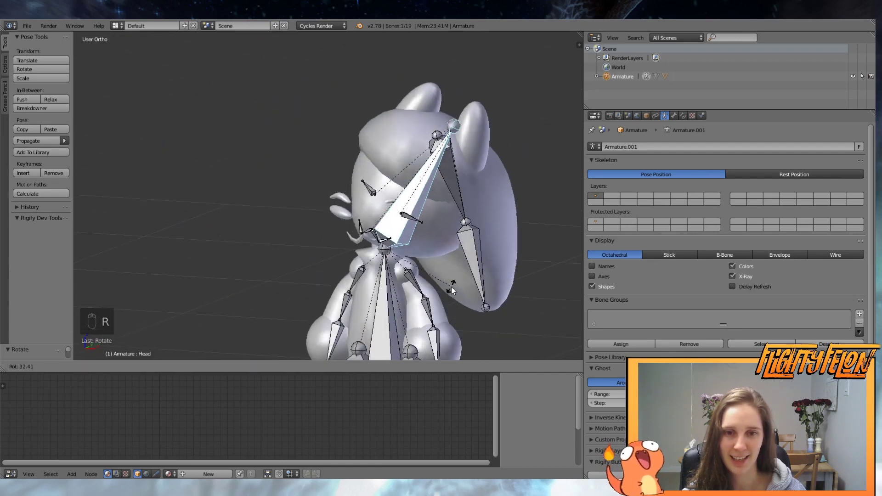
left_click(446, 255)
- Clear the rotation, location and scale of all the armature's bones
scroll(448, 248, "down", 3)
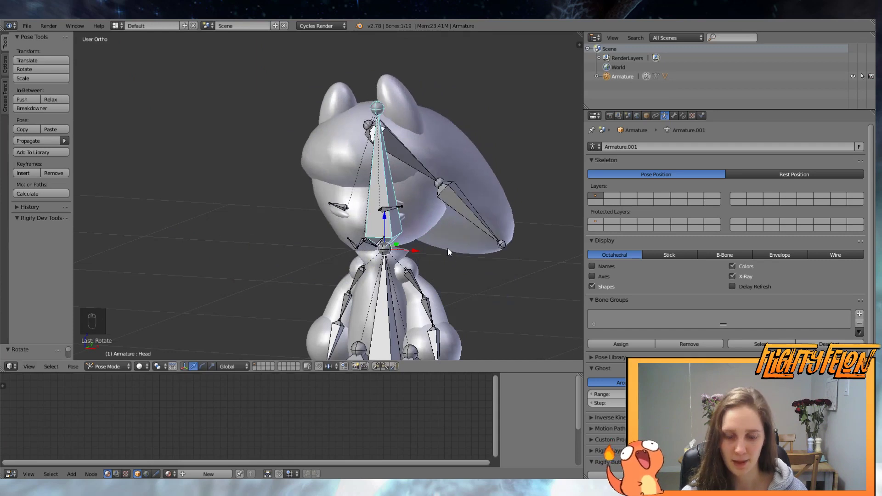
key("a")
key("a")
key("a")
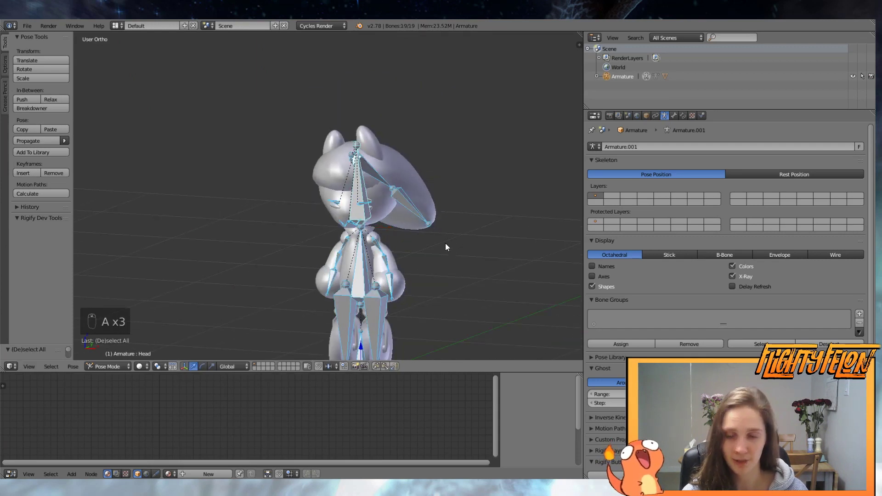
middle_click_drag(445, 243, 419, 236)
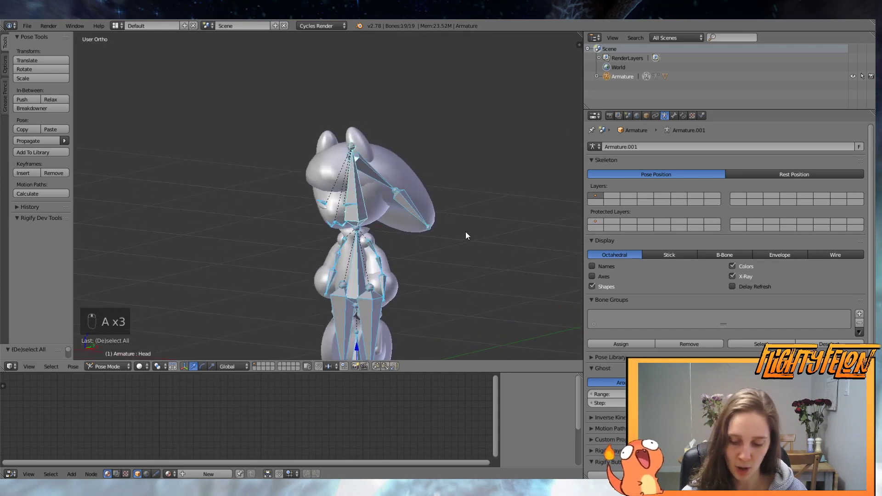
key("alt+r")
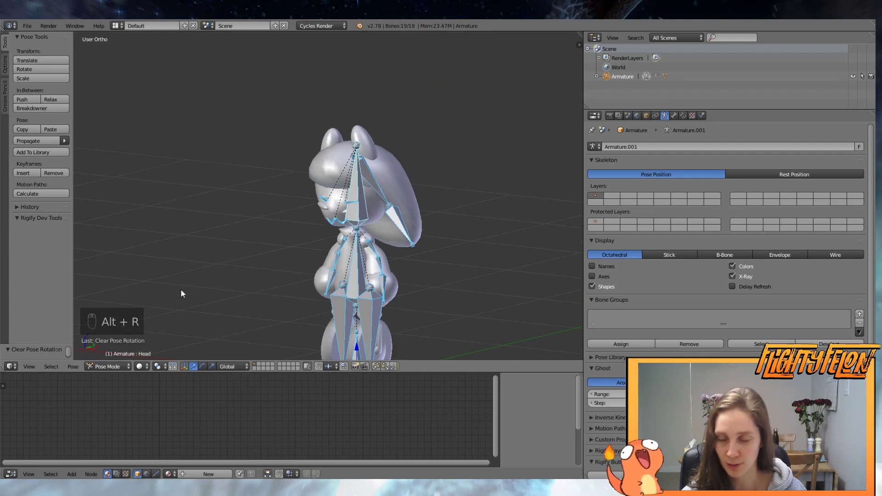
key("alt+g")
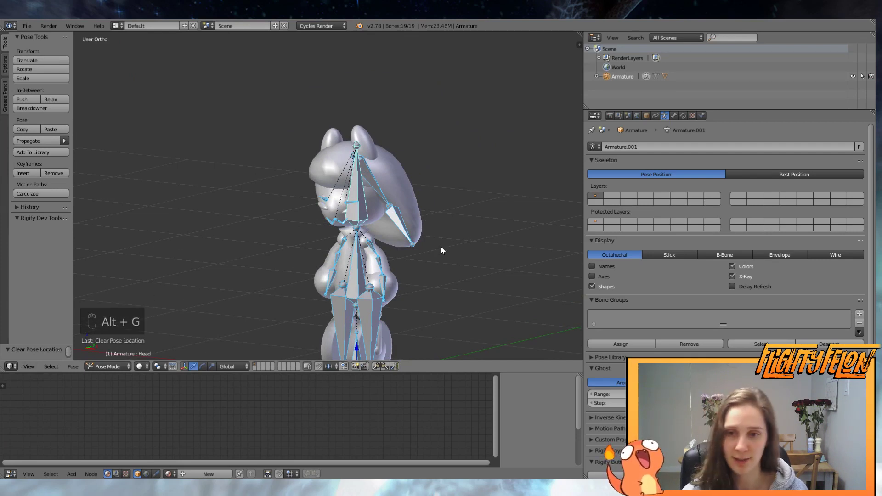
key("alt+s")
- Deselect all bones and save the file over the existing version
middle_click_drag(442, 249, 388, 227)
key("a")
scroll(483, 257, "up", 3)
key("ctrl+s")
left_click(388, 236)
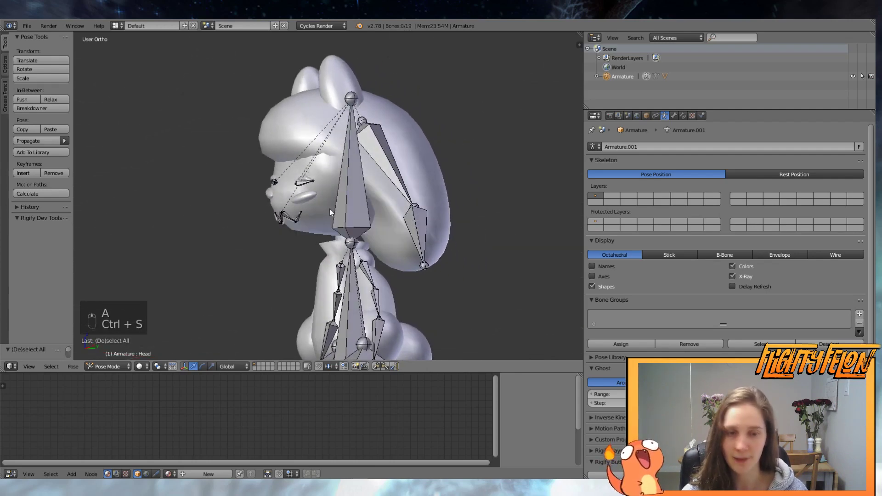
- Enter Edit Mode on the body mesh, select both oval cheeks as linked geometry and assign them to the Head vertex group
middle_click_drag(329, 209, 318, 195)
scroll(374, 215, "up", 2)
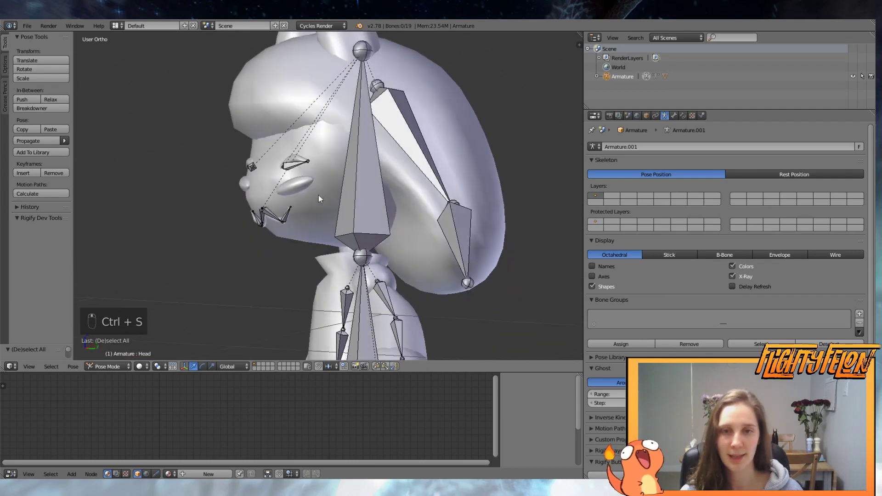
right_click(317, 193)
key("Tab")
scroll(316, 193, "up", 2)
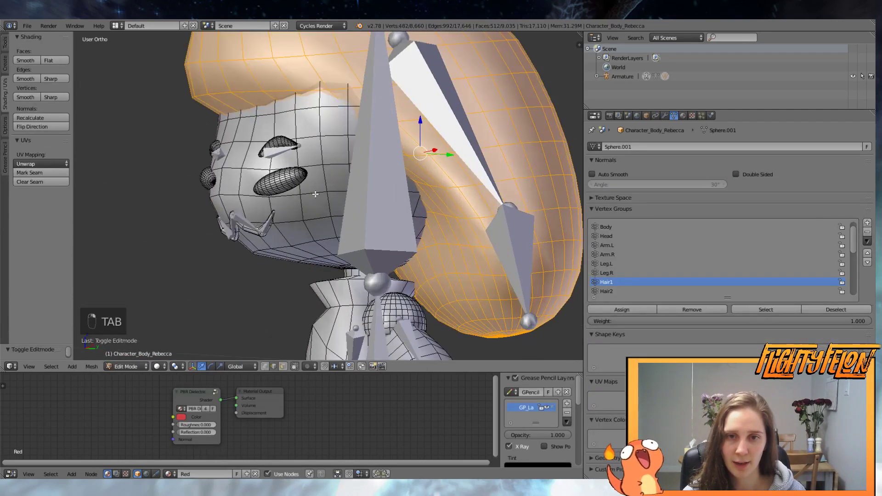
key("a")
key("a")
key("l")
key("l")
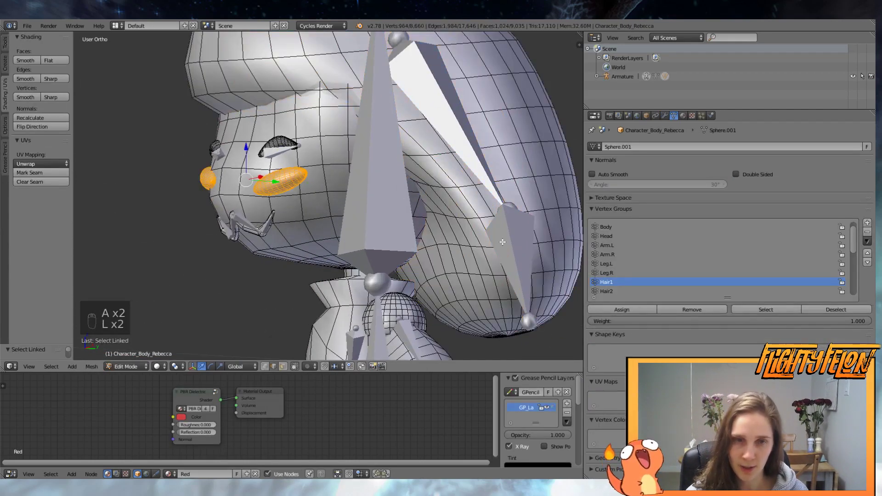
left_click(608, 246)
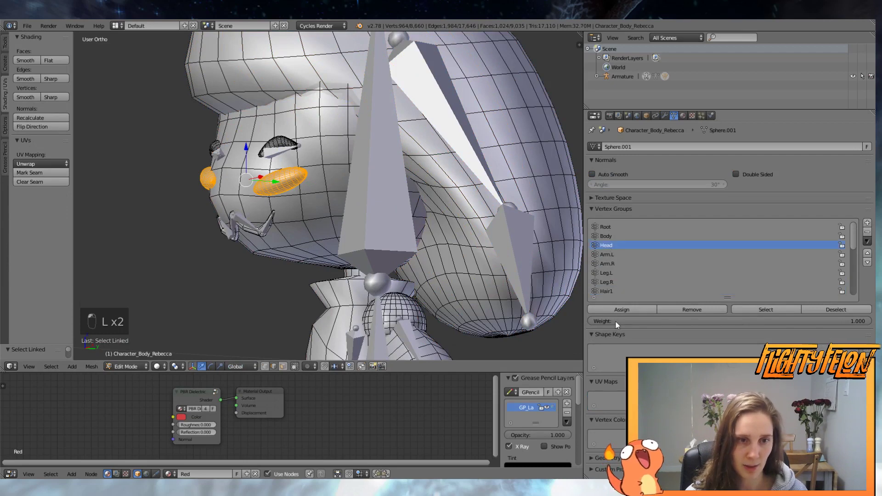
left_click(622, 310)
- Assign the character's left eyebrow mesh to the Eyebrow.L vertex group and the right eyebrow mesh to Eyebrow.R
middle_click_drag(436, 230, 377, 241)
key("a")
key("l")
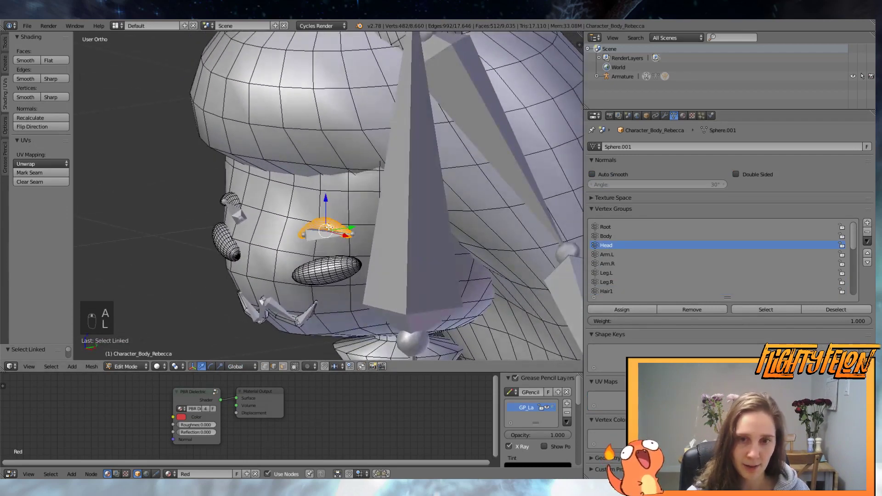
scroll(616, 252, "down", 5)
left_click(621, 265)
left_click(630, 309)
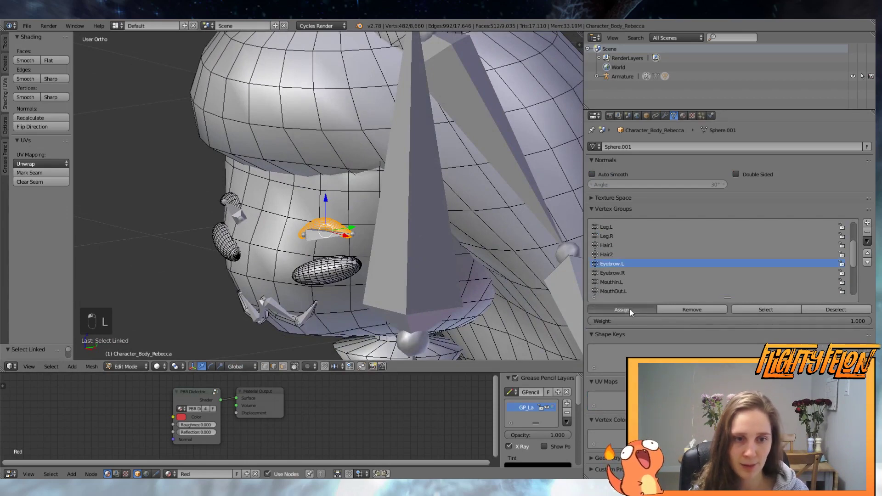
key("a")
key("l")
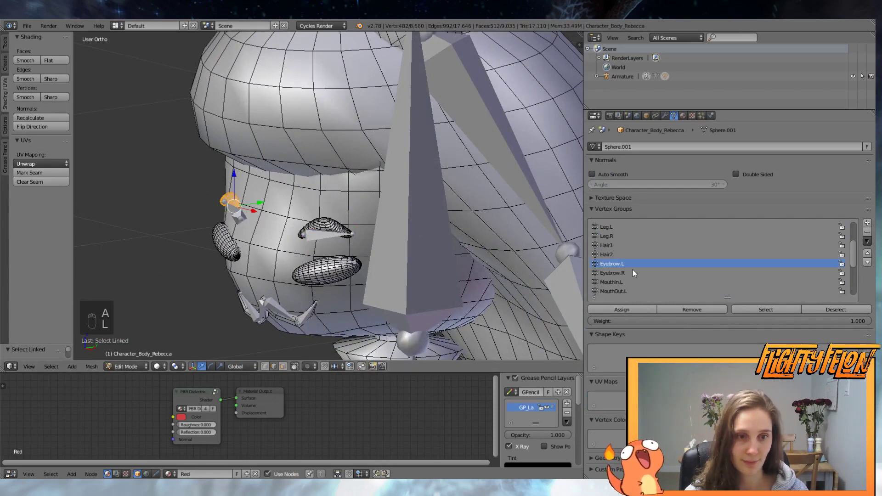
left_click(621, 310)
- Select only the linked mouth mesh, show it in wireframe and switch the body to Weight Paint mode
middle_click_drag(356, 317, 411, 286)
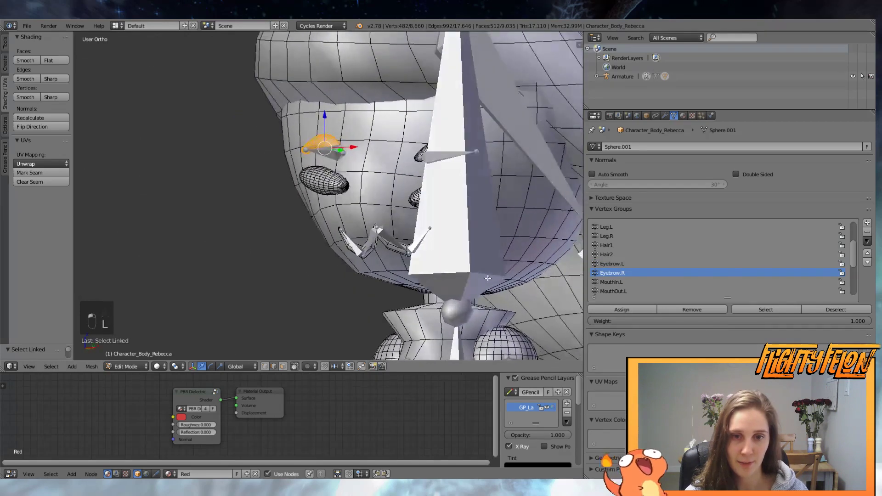
scroll(411, 287, "up", 2)
key("a")
key("l")
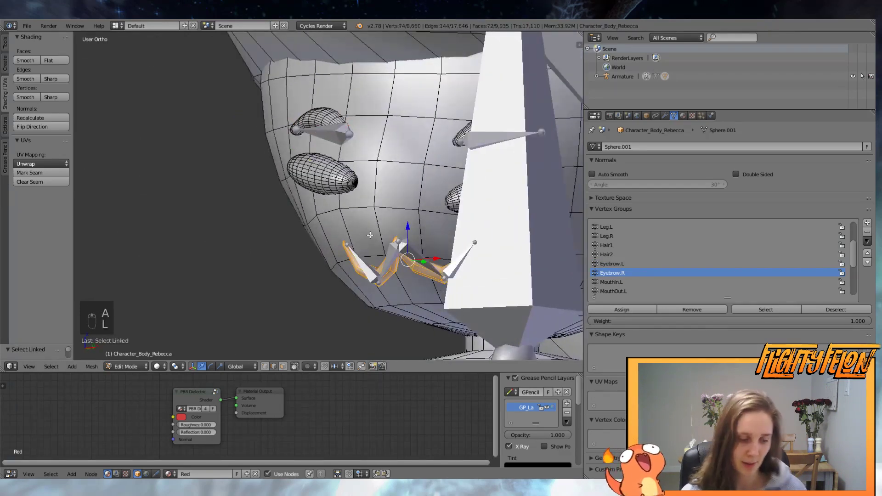
key("KP_Decimal")
scroll(365, 233, "down", 4)
middle_click_drag(351, 228, 427, 252)
key("z")
scroll(358, 221, "up", 1)
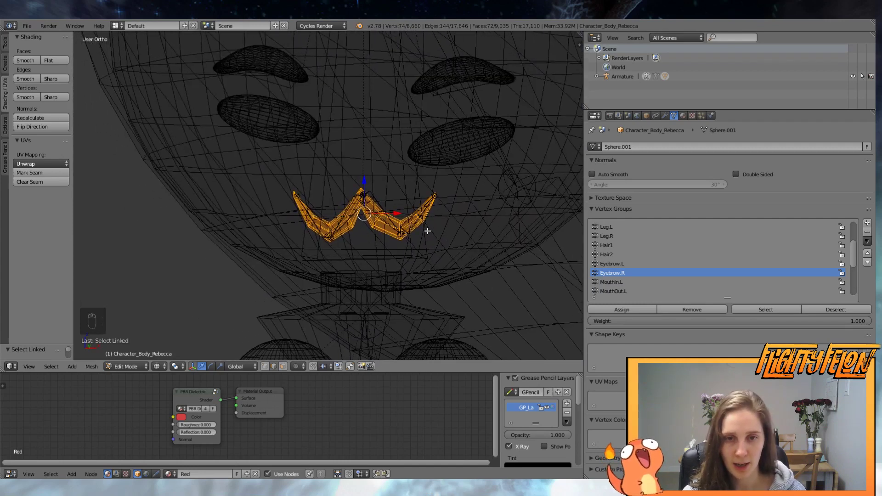
left_click(132, 366)
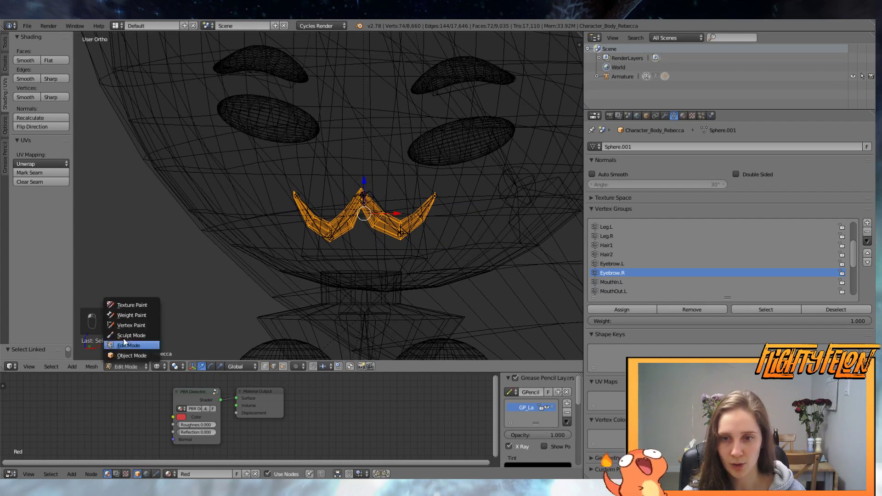
left_click(129, 310)
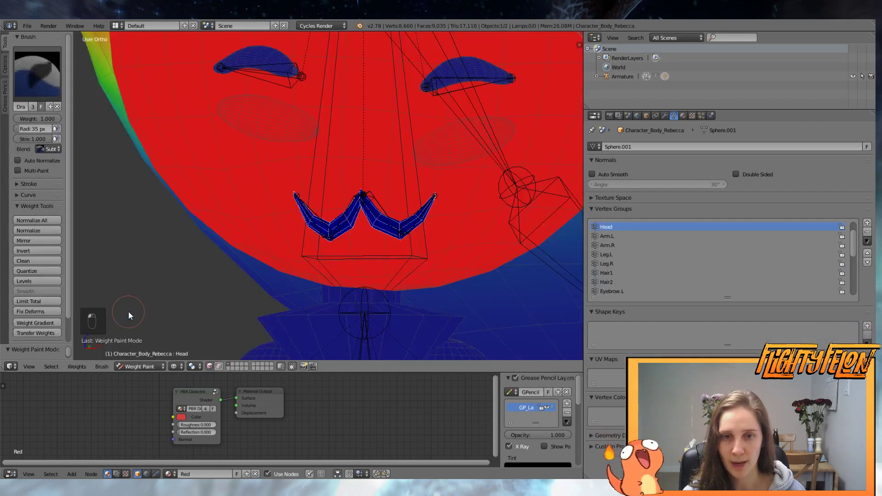
- Try toggling the face and vertex selection masks for painting the mouth, and undo the last two changes
left_click(210, 367)
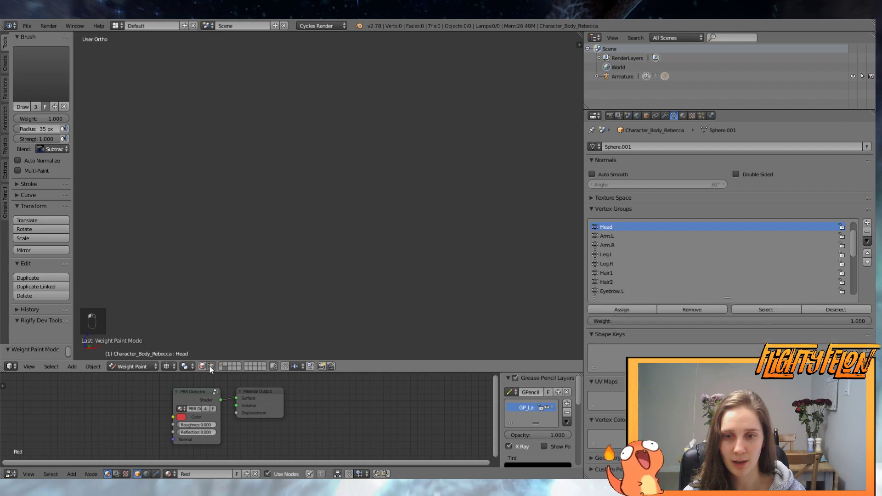
left_click(203, 366)
left_click(211, 367)
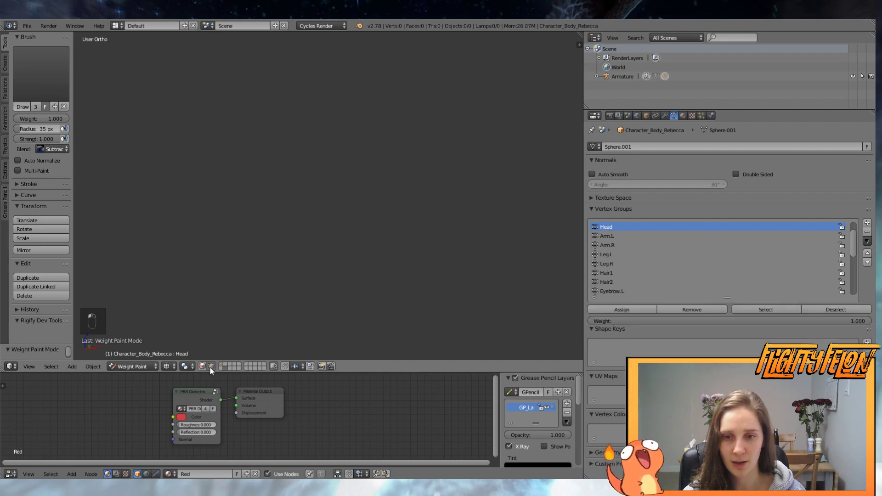
left_click(203, 367)
left_click(210, 368)
left_click(203, 366)
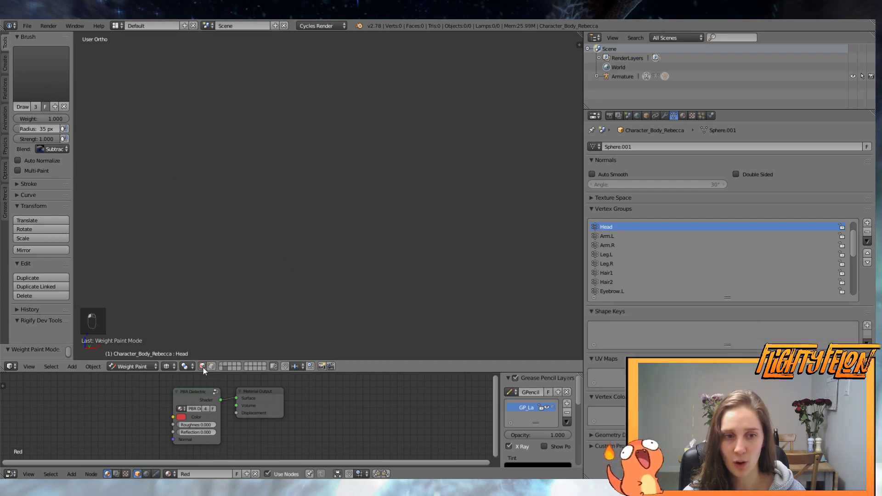
left_click(209, 367)
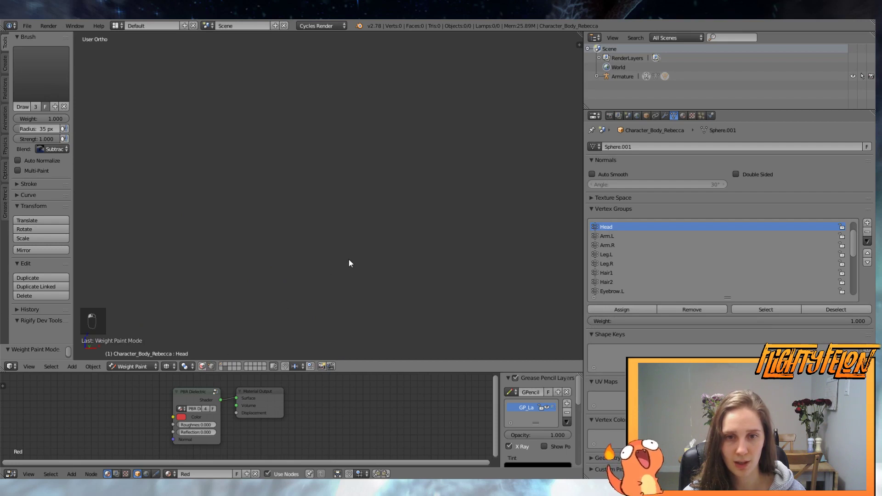
key("ctrl+z")
key("ctrl+z")
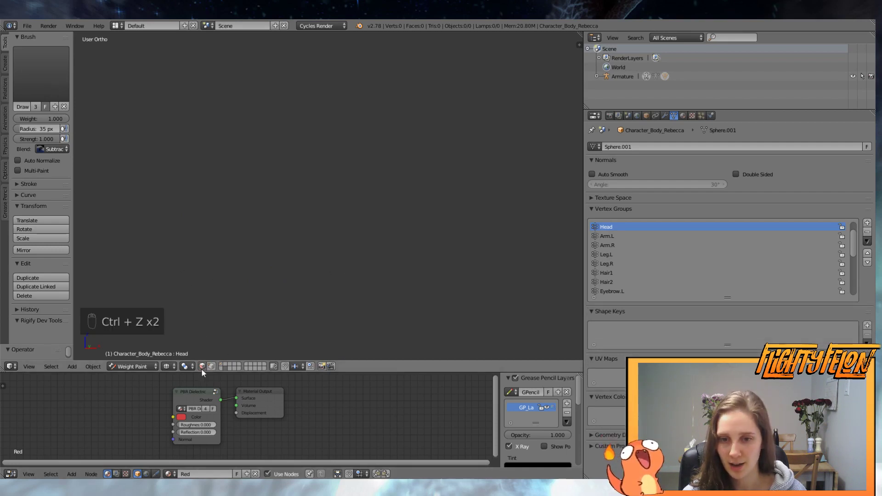
- Reopen the last saved version of the character file from the recent files
left_click(27, 25)
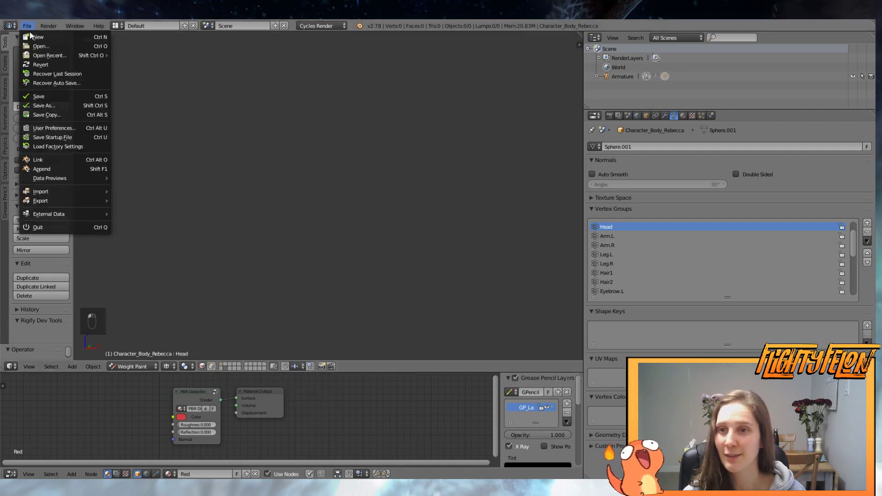
mouse_move(65, 54)
left_click(159, 54)
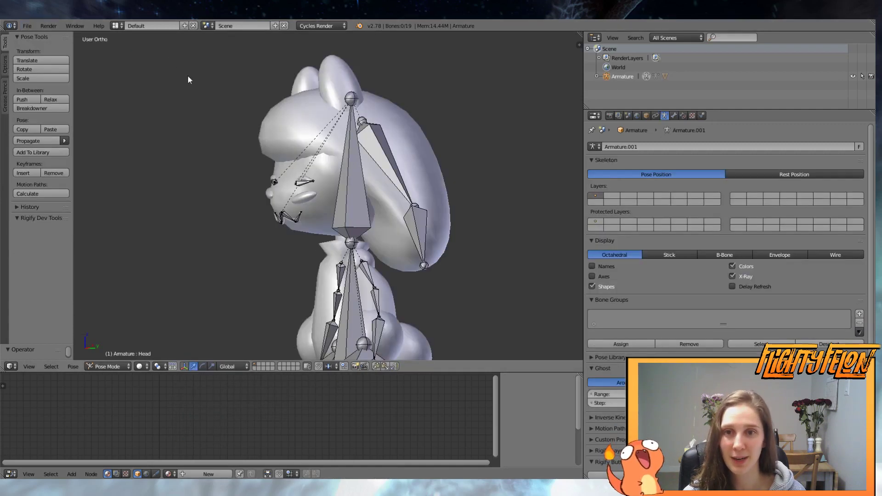
- Test the hair bones by rotating them upward, clear the rotation of all bones and deselect them
middle_click_drag(297, 223, 395, 218)
scroll(457, 214, "up", 5)
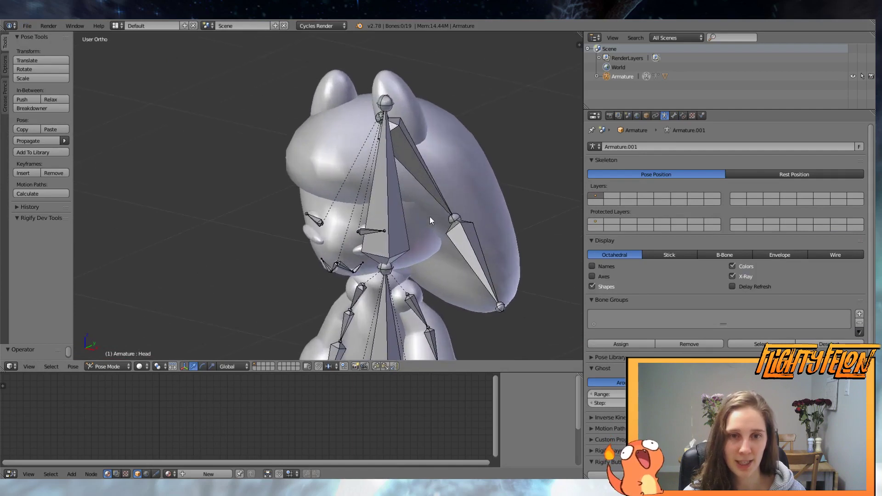
right_click(430, 186)
key("r")
left_click(538, 173)
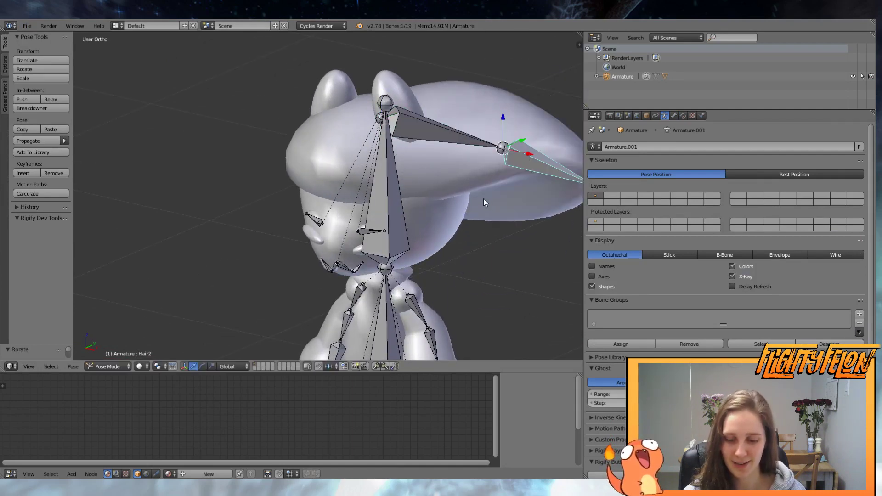
key("a")
key("alt+r")
middle_click_drag(396, 219, 300, 221)
key("a")
- Open the body mesh in Edit Mode, select only the two linked cheek meshes and assign them to the Head vertex group
scroll(445, 238, "up", 3)
scroll(221, 190, "up", 2)
right_click(220, 190)
key("Tab")
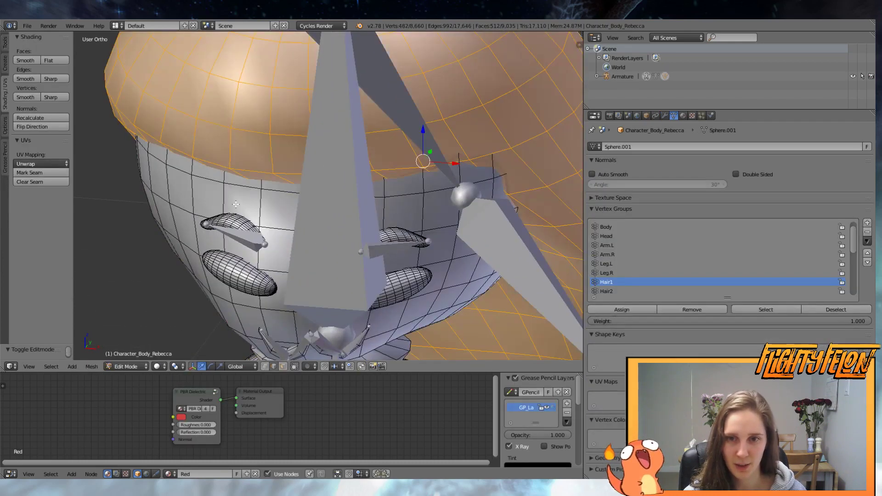
key("a")
key("l")
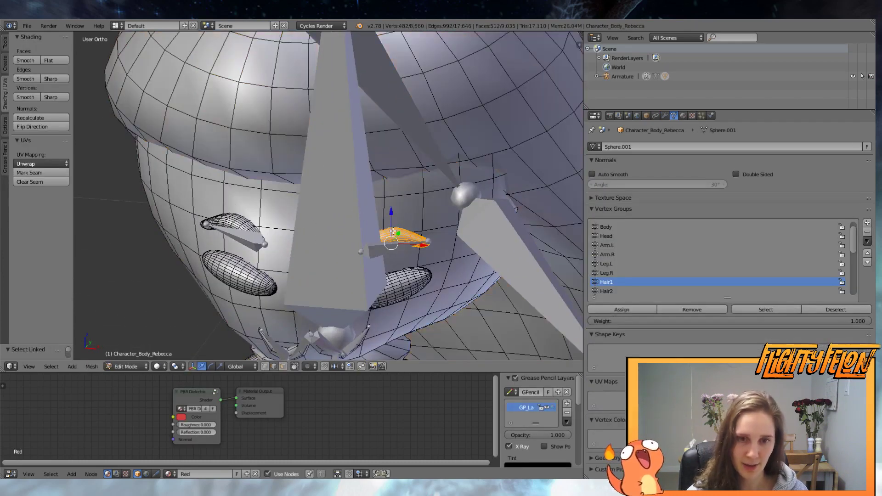
key("a")
key("l")
key("l")
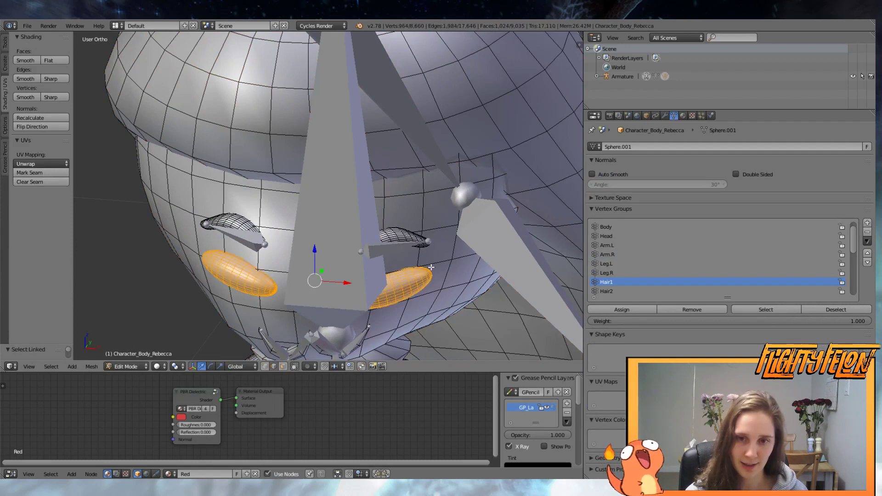
scroll(626, 272, "up", 1)
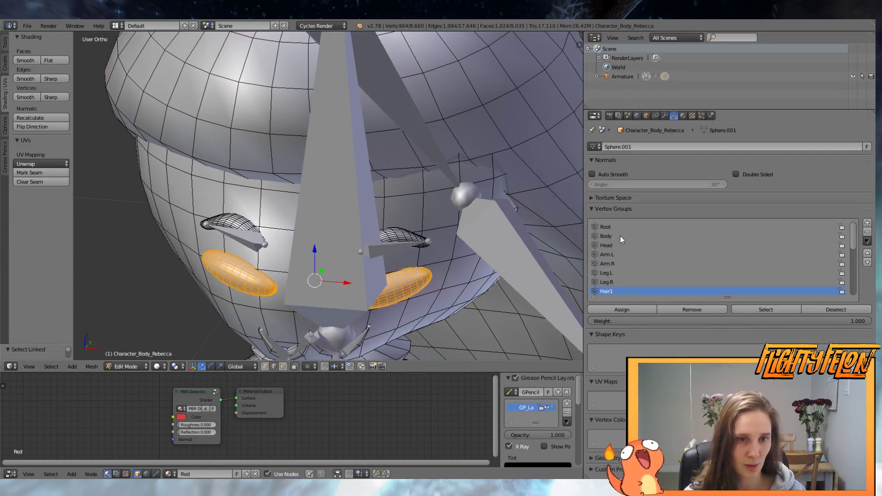
- Assign the character's left eyebrow to the Eyebrow.L vertex group and the right eyebrow to Eyebrow.R, and deselect everything
key("a")
key("l")
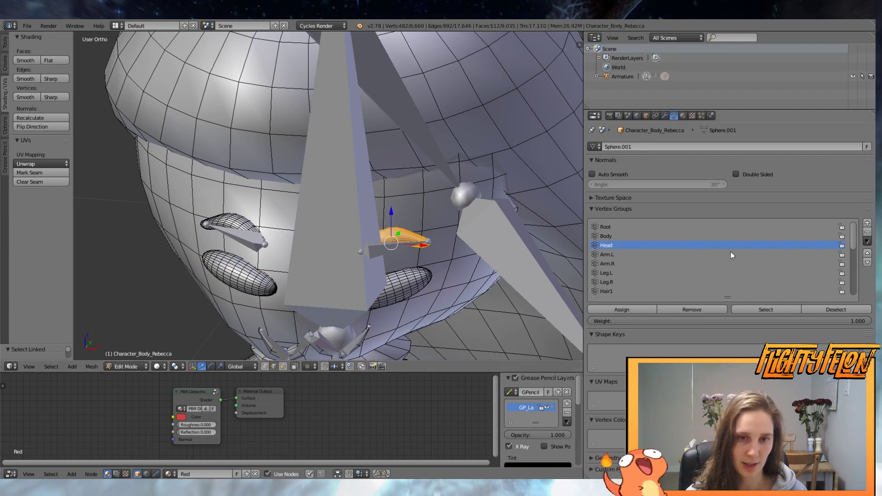
scroll(643, 276, "down", 10)
left_click(611, 227)
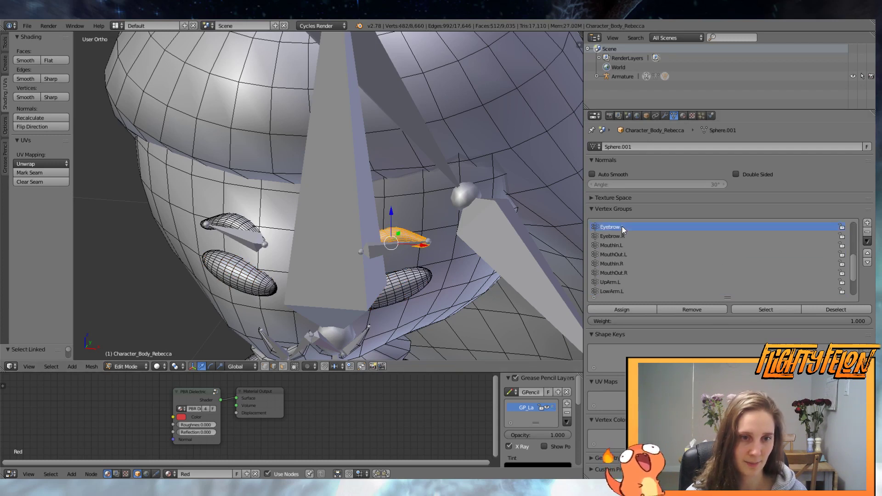
key("a")
key("l")
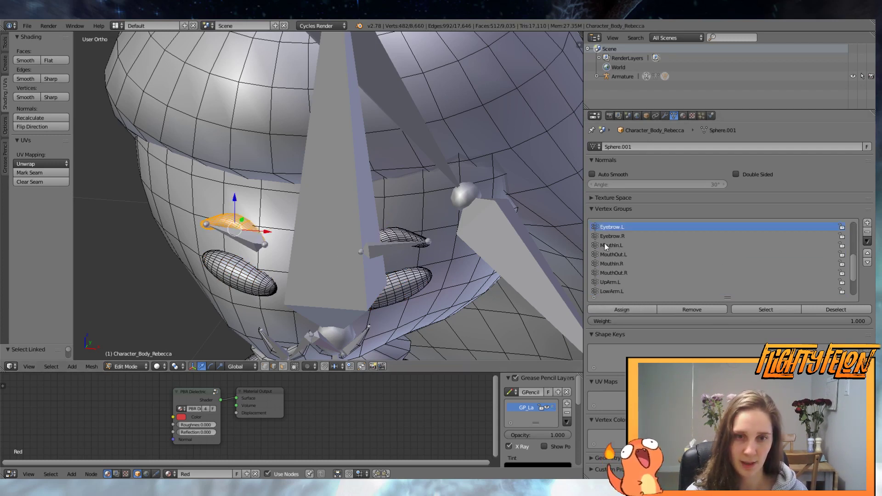
left_click(608, 310)
key("a")
- Select the linked mouth mesh, frame it from the front and save over the current file
middle_click_drag(356, 281, 352, 253)
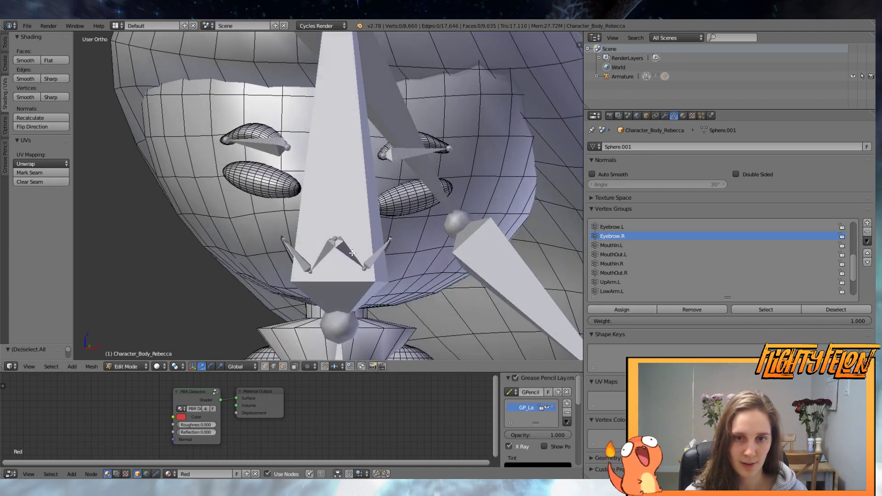
key("l")
key("KP_1")
key("KP_Decimal")
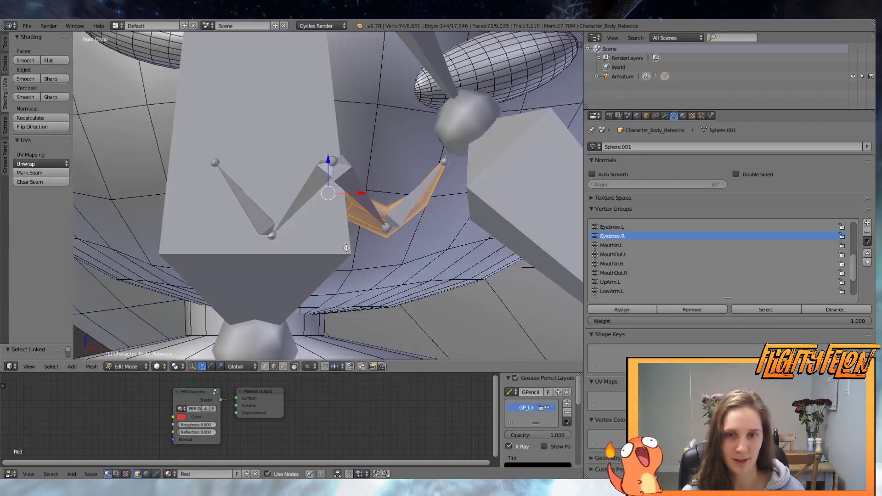
key("ctrl+s")
left_click(347, 248)
- Show the selected mouth in wireframe and switch the body to Weight Paint mode
scroll(346, 249, "down", 3)
mouse_move(346, 249)
middle_mouse_down()
mouse_move(339, 258)
mouse_move(374, 234)
mouse_move(386, 257)
middle_mouse_up()
key("z")
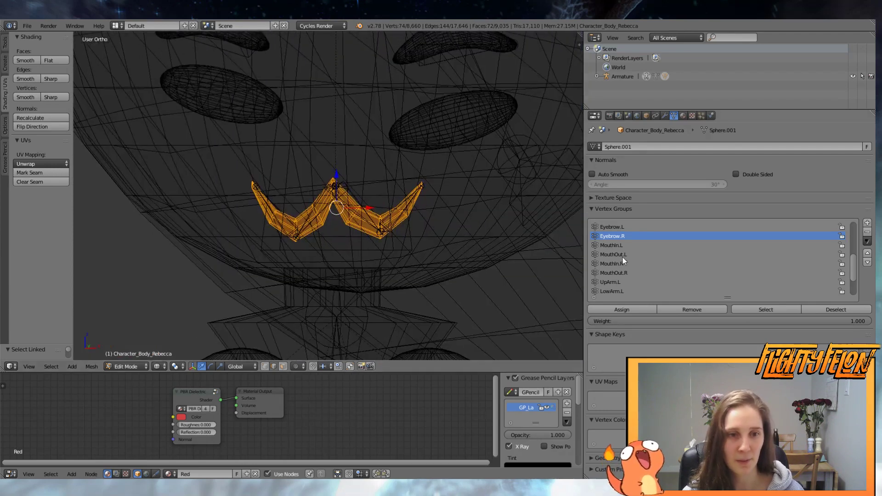
scroll(645, 265, "down", 1)
scroll(645, 263, "down", 2)
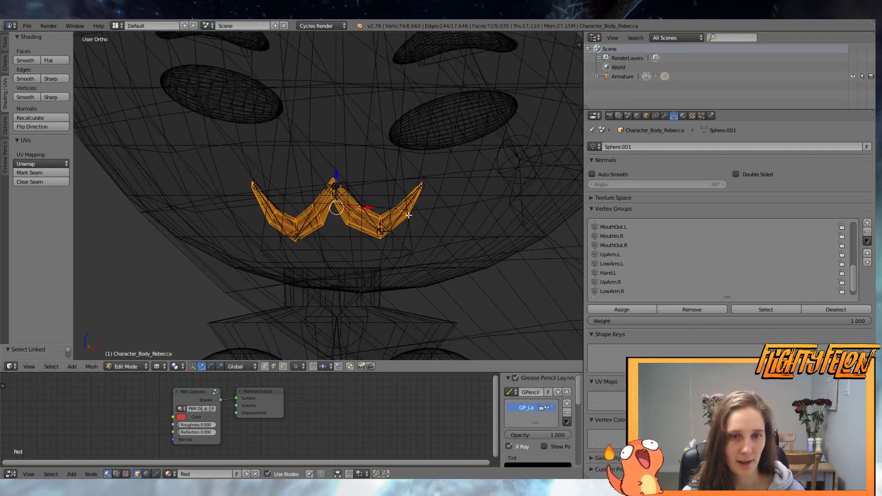
left_click(131, 367)
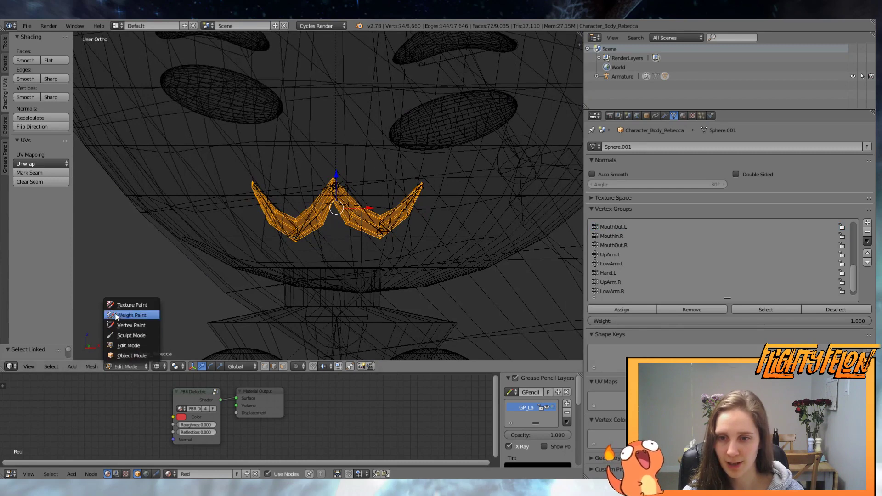
left_click(131, 315)
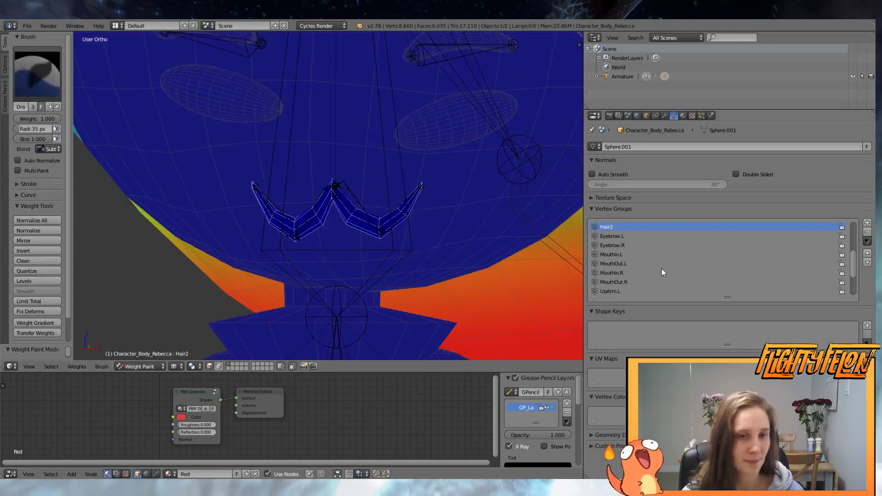
- Set the brush blending to Mix and apply a weight gradient for MouthIn.L outward across the character's left mouth half
scroll(617, 272, "down", 6)
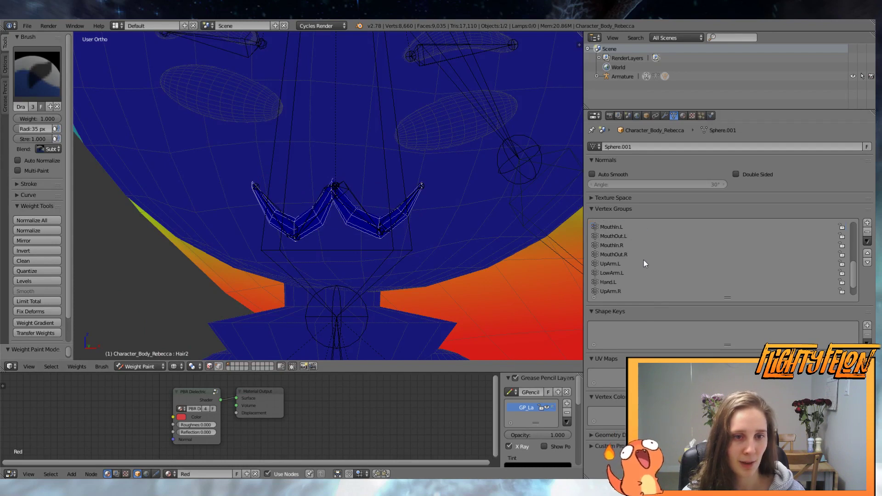
scroll(617, 265, "up", 4)
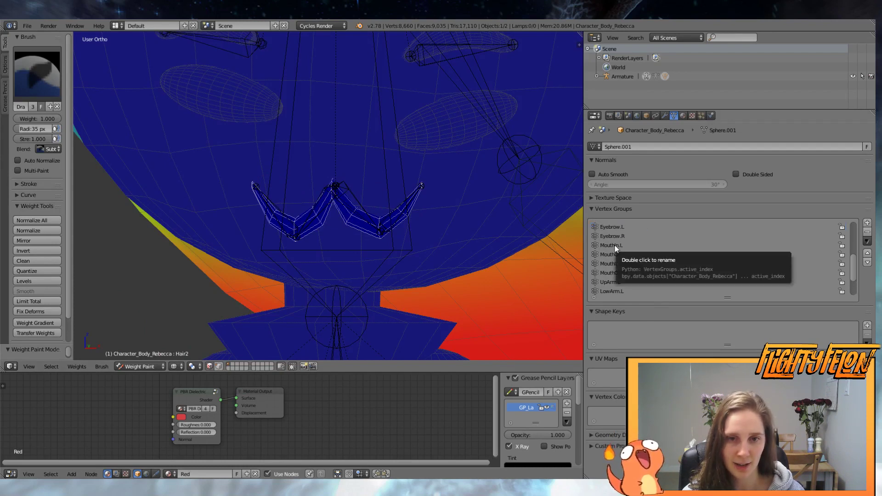
left_click(615, 245)
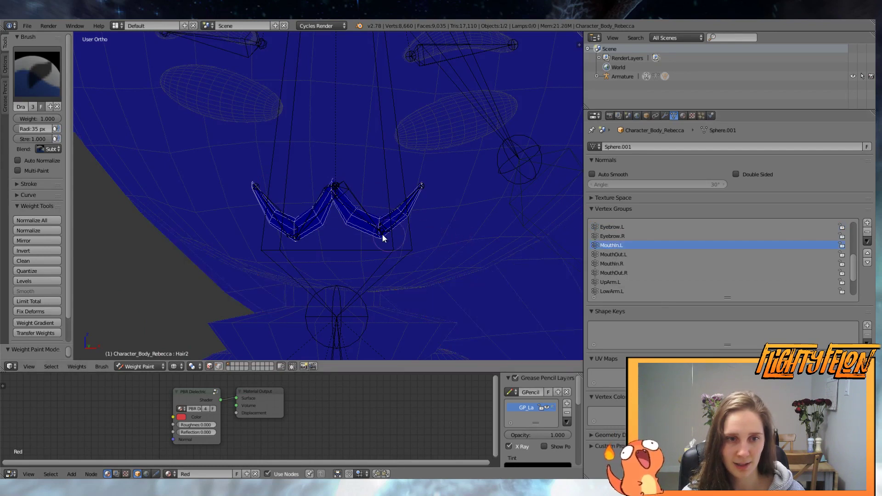
left_click(43, 151)
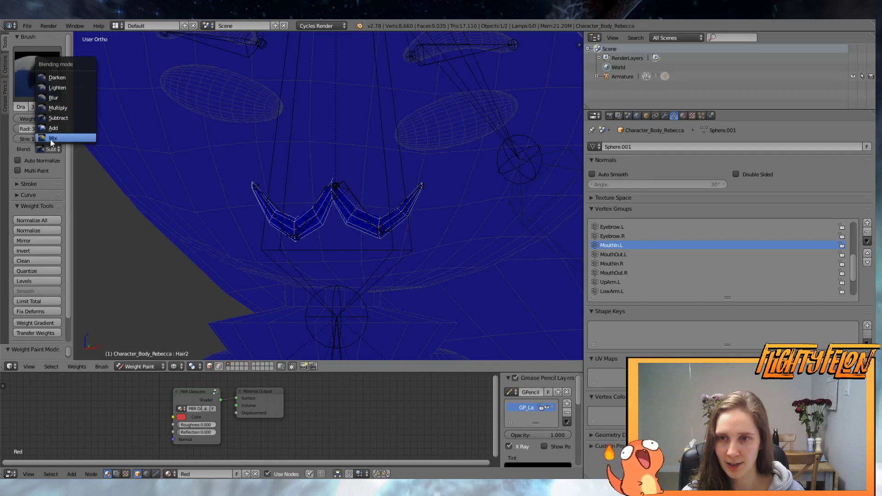
left_click(52, 138)
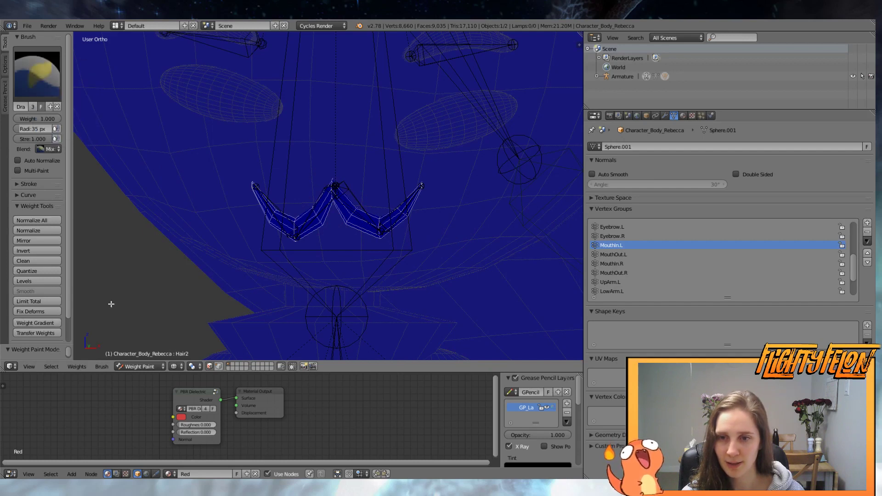
mouse_move(353, 216)
left_mouse_down()
mouse_move(400, 222)
mouse_move(424, 202)
mouse_move(420, 213)
left_mouse_up()
- Apply a weight gradient for MouthOut.L from the outer part of the left mouth half inward
left_click(613, 254)
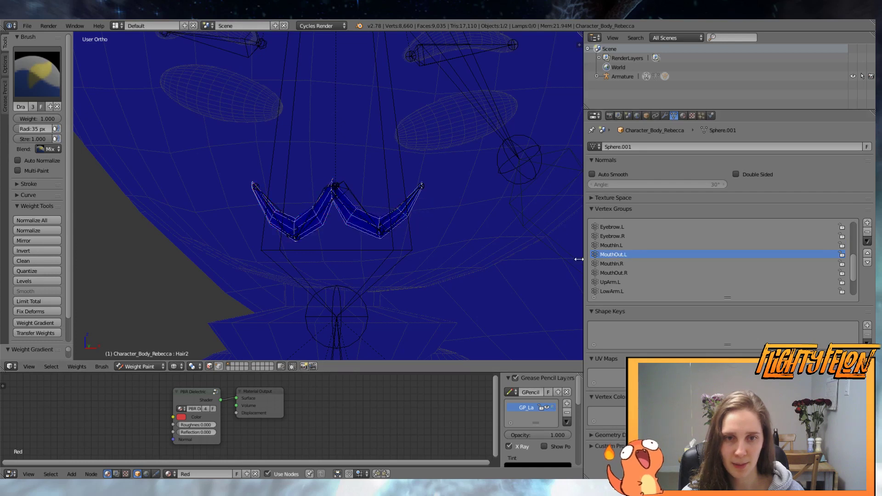
left_click(34, 323)
mouse_move(395, 210)
left_mouse_down()
mouse_move(355, 233)
mouse_move(338, 232)
mouse_move(335, 213)
mouse_move(349, 227)
left_mouse_up()
- Apply weight gradients for the MouthIn.R and MouthOut.R vertex groups on the character's right mouth half
left_click(615, 264)
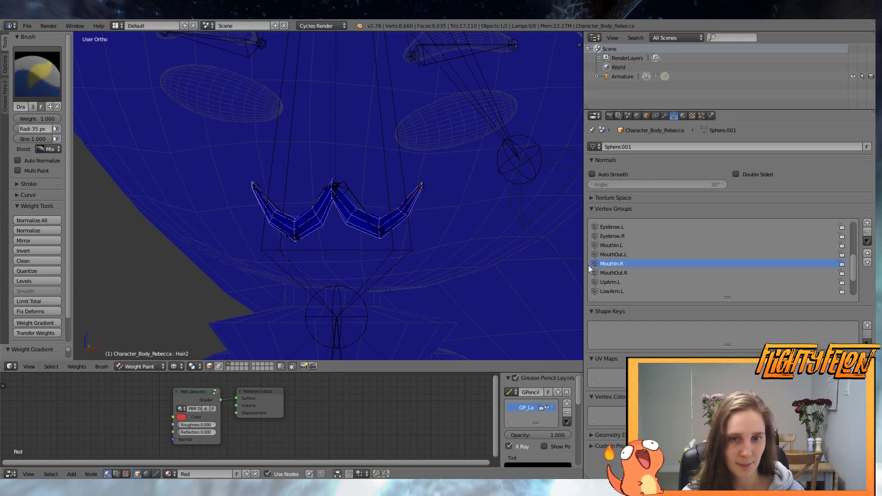
left_click(42, 323)
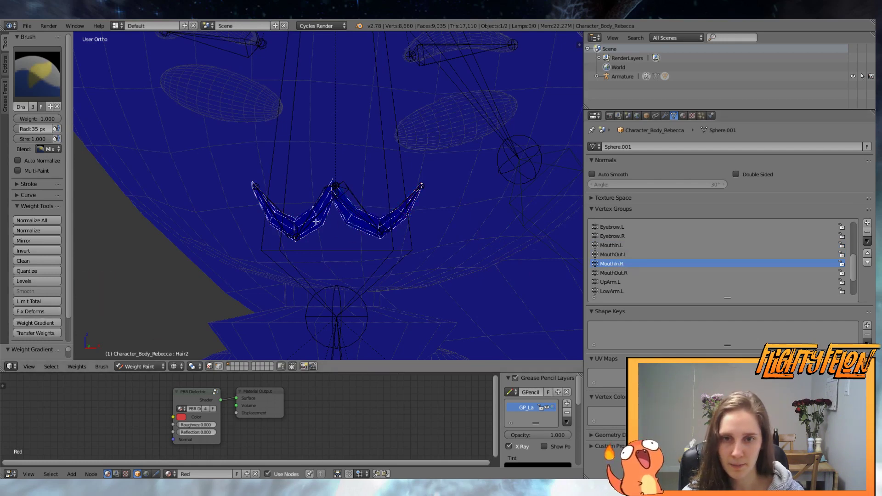
mouse_move(314, 217)
left_mouse_down()
mouse_move(258, 222)
mouse_move(321, 223)
left_mouse_up()
left_click(613, 273)
left_click(36, 323)
- Using Subtract blending, remove MouthIn.R weight from the left mouth half and MouthIn.L weight from the right half with gradients
left_click(615, 263)
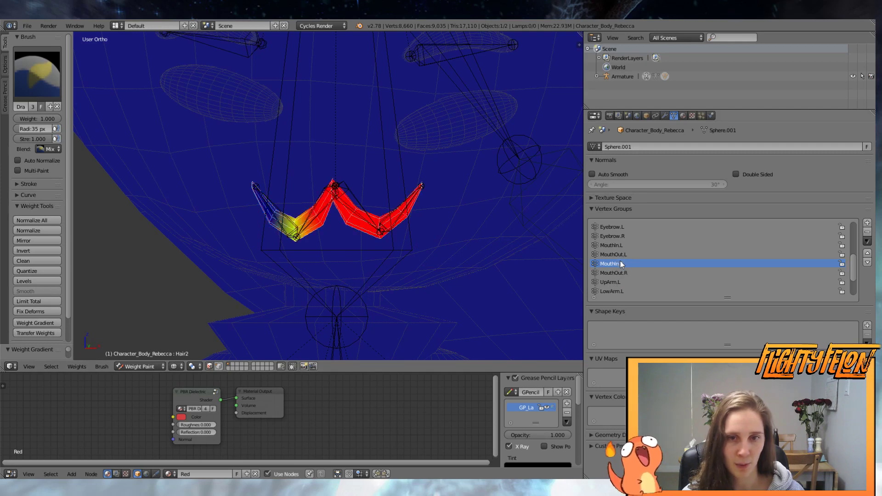
left_click(46, 149)
left_click(55, 117)
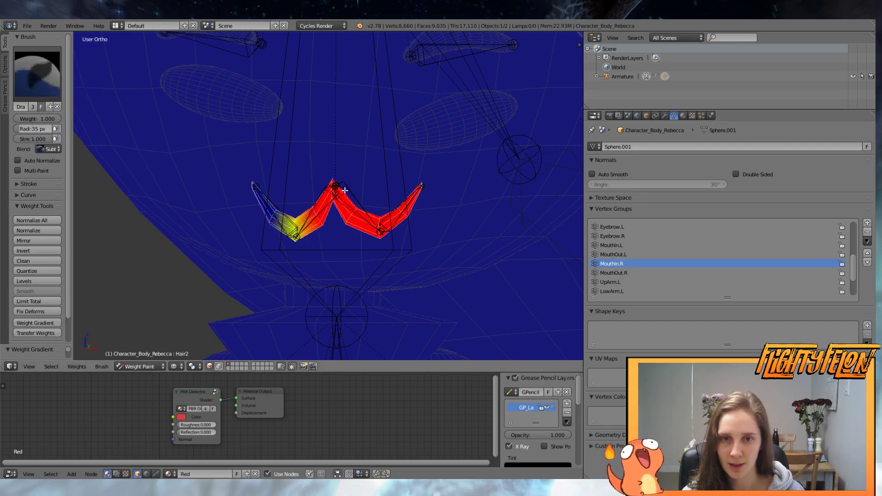
left_click_drag(345, 190, 322, 186, "alt")
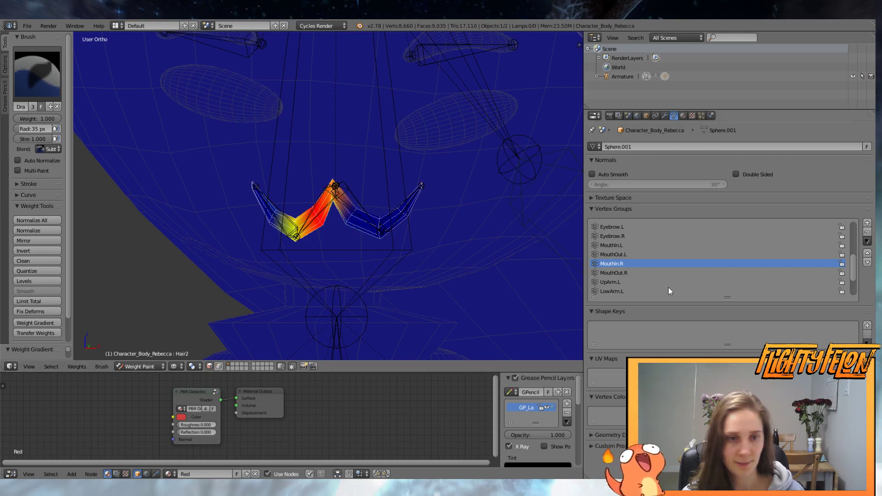
left_click(614, 245)
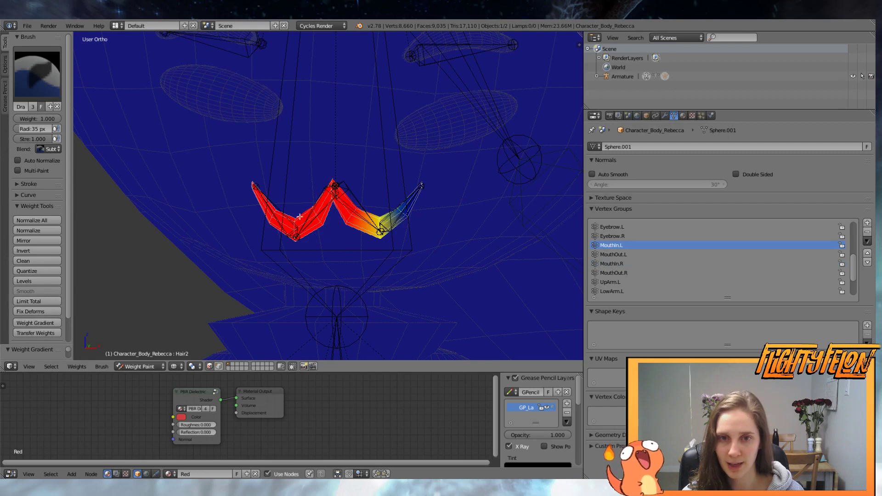
left_click_drag(326, 195, 338, 196, "alt")
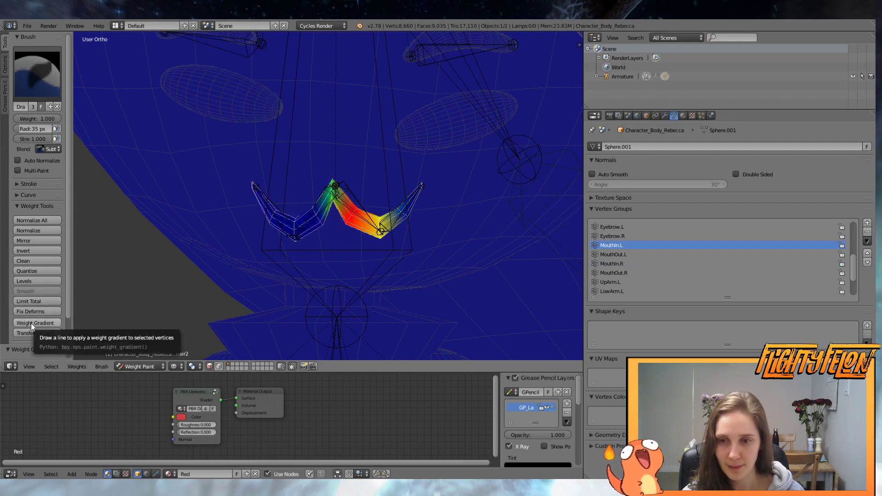
- Return the body mesh to Edit Mode, deselect everything and show it in solid shading with the legs in view
scroll(366, 238, "down", 10)
middle_click_drag(371, 241, 391, 203)
scroll(388, 281, "up", 4)
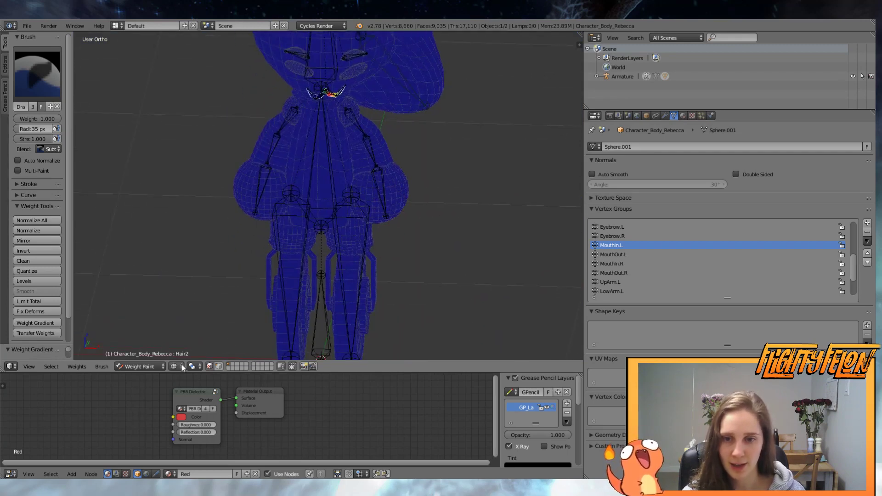
left_click(138, 366)
left_click(142, 347)
scroll(304, 276, "down", 3)
key("a")
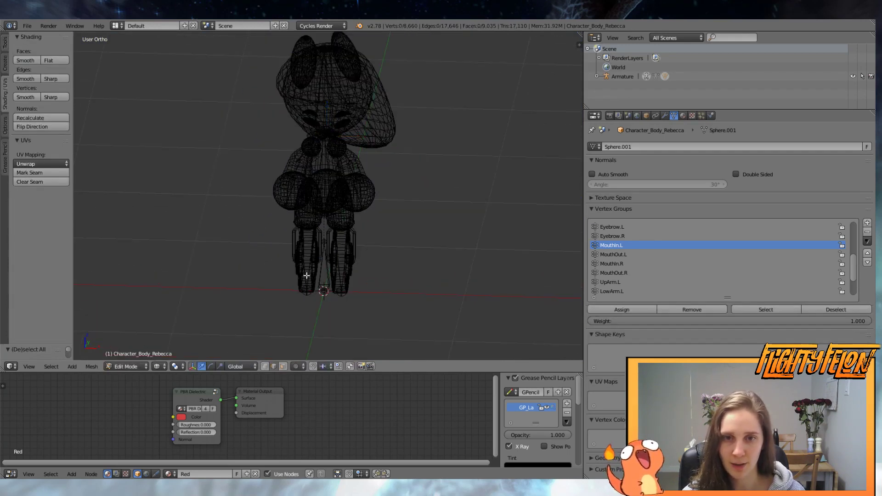
key("z")
middle_click_drag(369, 232, 386, 209)
scroll(376, 244, "up", 2)
key("a")
middle_click_drag(362, 291, 355, 274)
middle_click_drag(366, 289, 408, 226, "shift")
key("a")
middle_click_drag(354, 267, 380, 254, "shift")
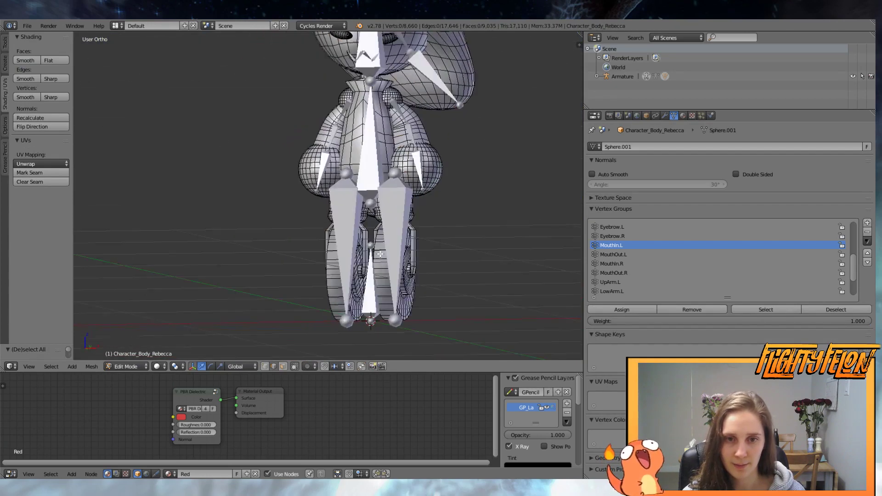
- In wireframe, select all linked parts of the character's left leg and assign them to the Leg.L vertex group
key("z")
key("l")
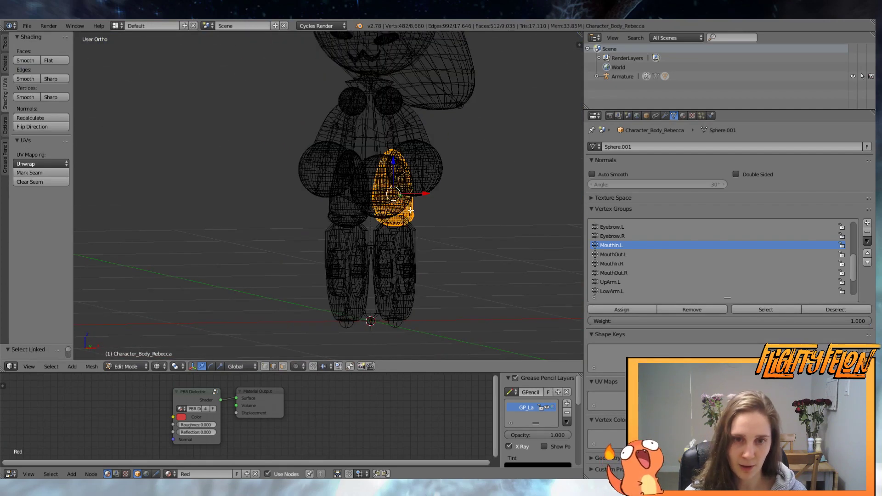
key("l")
key("l")
middle_click_drag(409, 237, 381, 242)
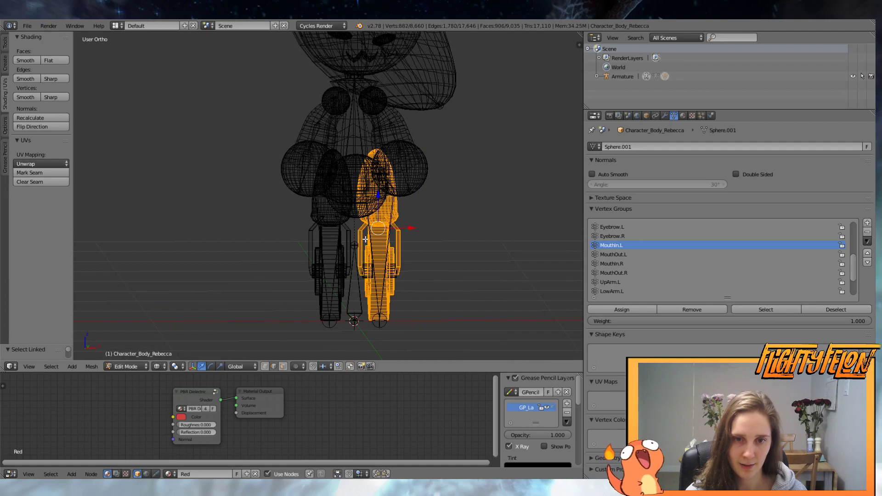
key("l")
key("l")
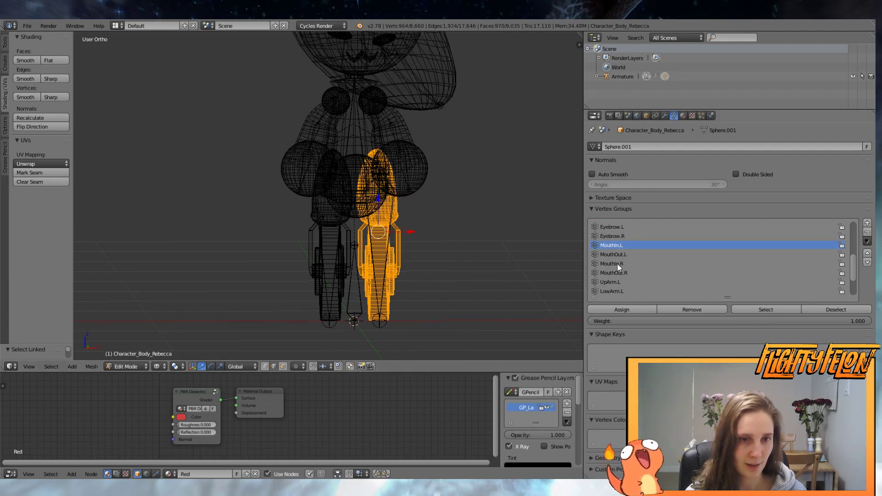
scroll(616, 275, "up", 3)
scroll(615, 246, "up", 6)
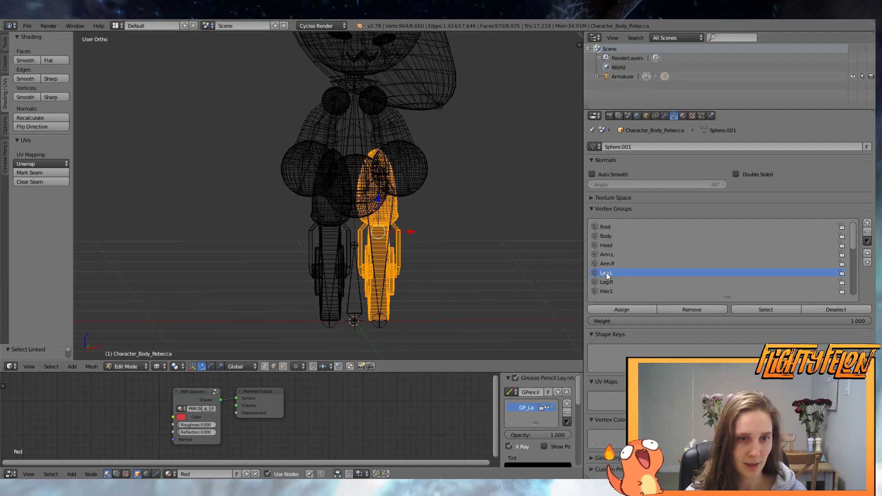
- Select all linked parts of the character's right leg, assign them to the Leg.R vertex group and save over the file
scroll(399, 268, "up", 2)
key("l")
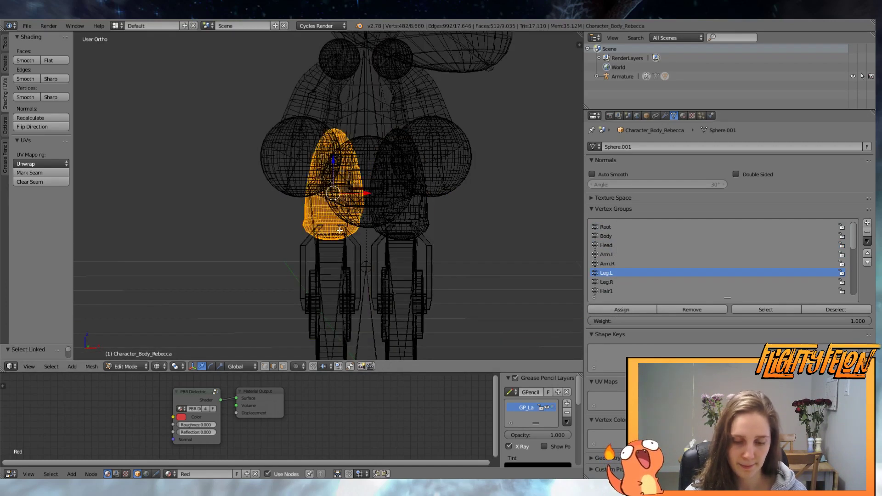
key("l")
key("l")
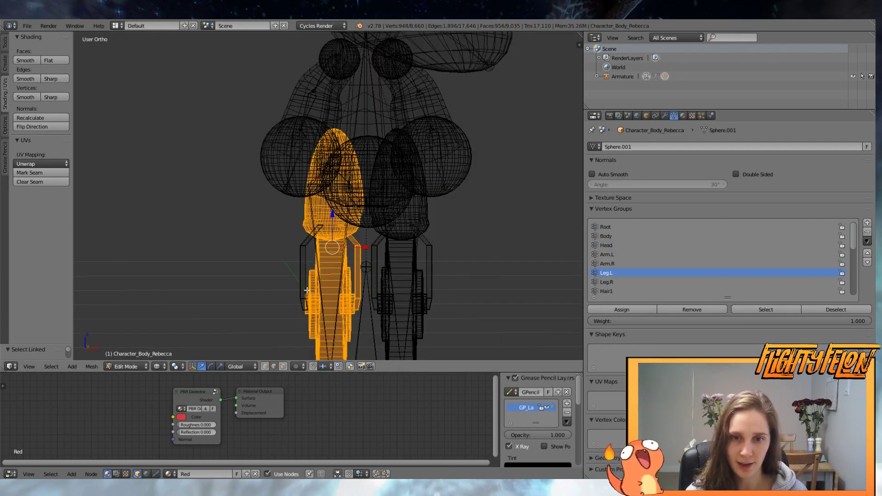
key("l")
left_click(612, 307)
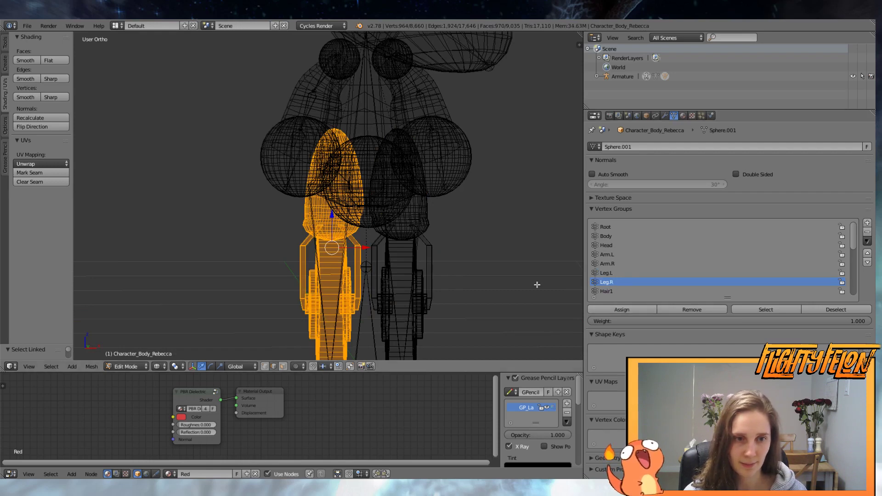
key("a")
scroll(426, 254, "down", 3)
key("ctrl+s")
left_click(427, 256)
- Select the linked shoulder, arm and hand parts of the character's left arm
scroll(452, 242, "up", 4)
middle_click_drag(451, 226, 425, 284, "shift")
scroll(409, 135, "down", 2)
middle_click_drag(437, 178, 440, 242, "shift")
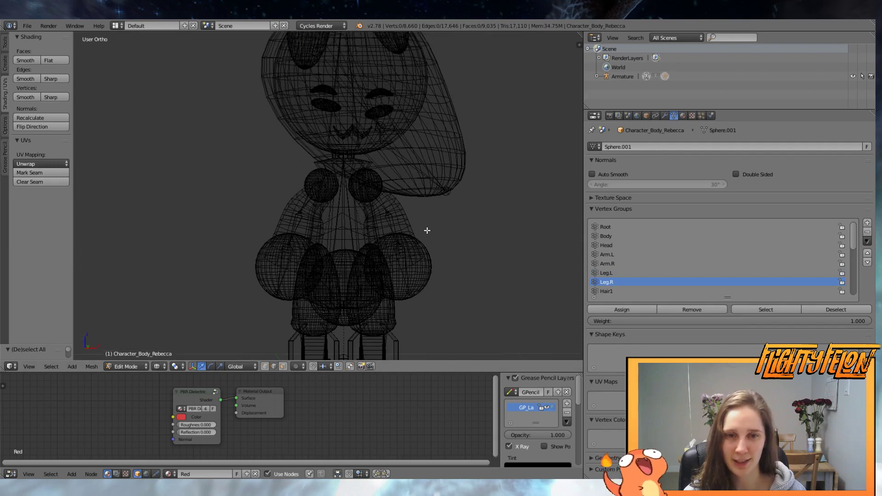
scroll(428, 230, "up", 1)
key("l")
key("l")
key("l")
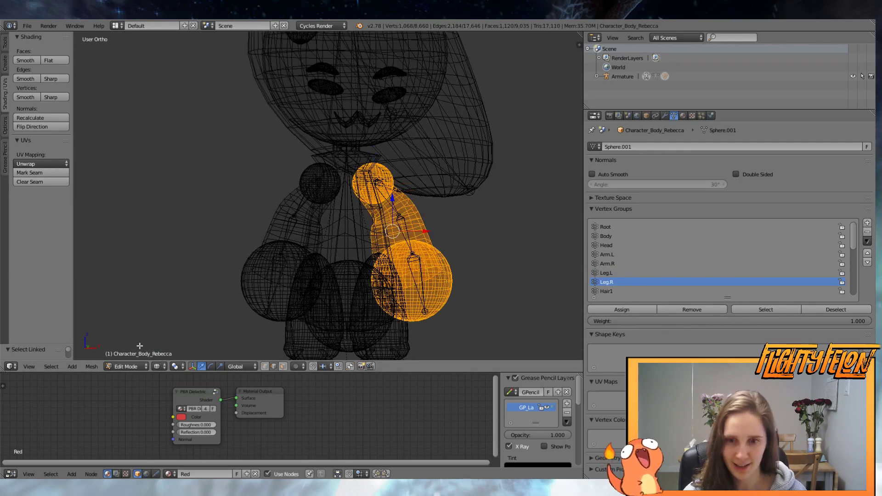
- In Weight Paint mode with Mix blending, apply an UpArm.L weight gradient from the left shoulder down to the wrist
left_click(127, 366)
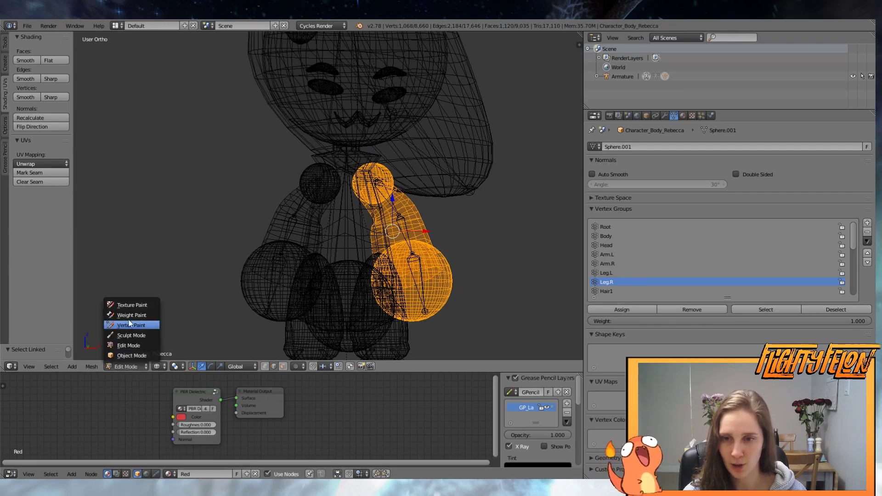
left_click(128, 317)
scroll(638, 271, "down", 10)
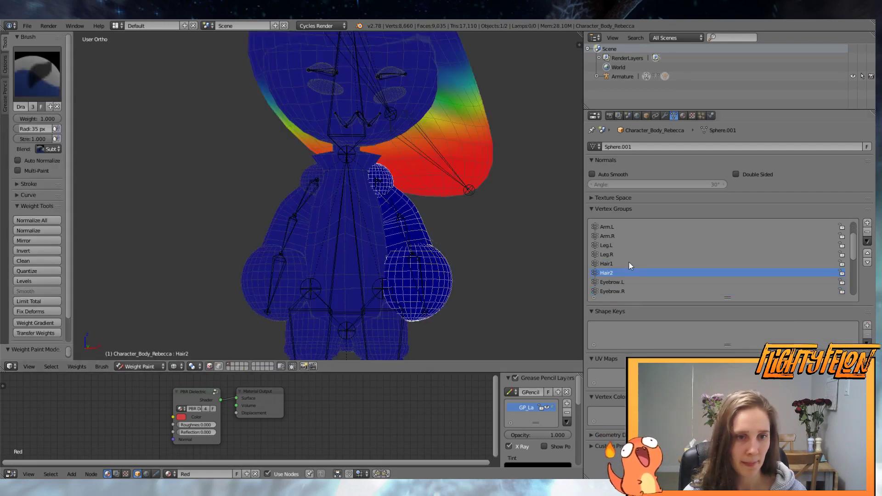
scroll(618, 258, "down", 1)
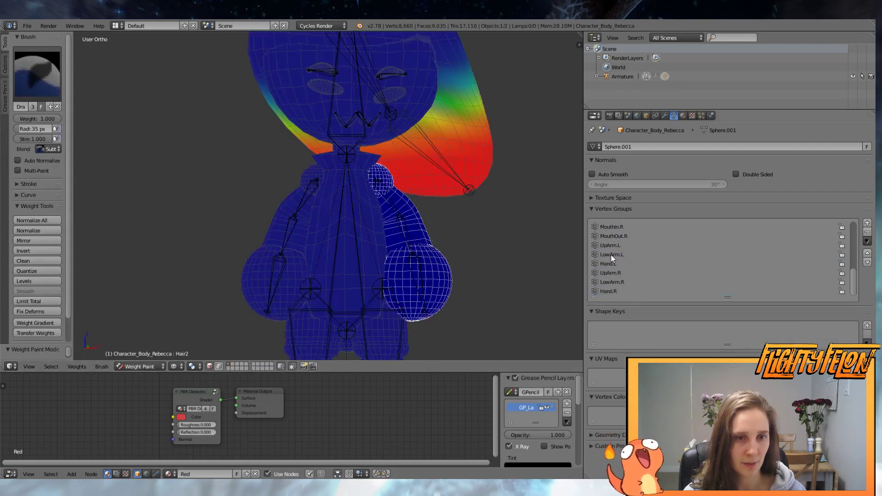
left_click(617, 248)
middle_click_drag(528, 248, 438, 253, "shift")
left_click(40, 150)
left_click(61, 138)
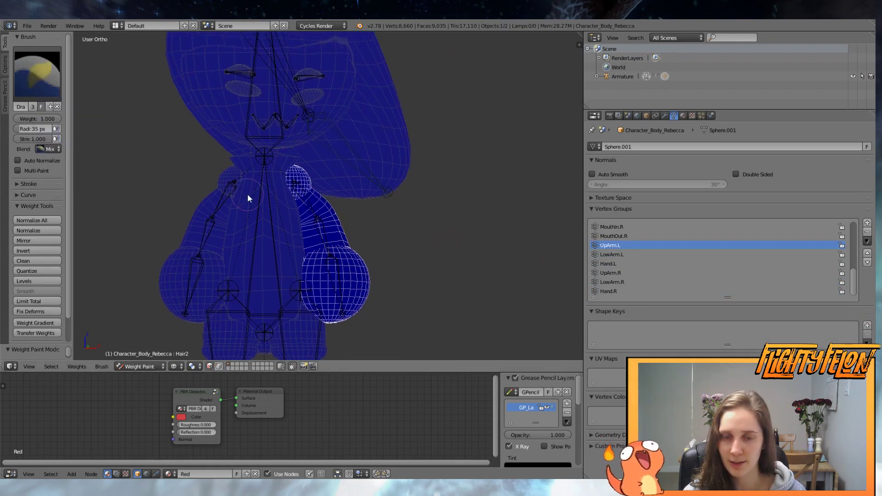
left_click(42, 322)
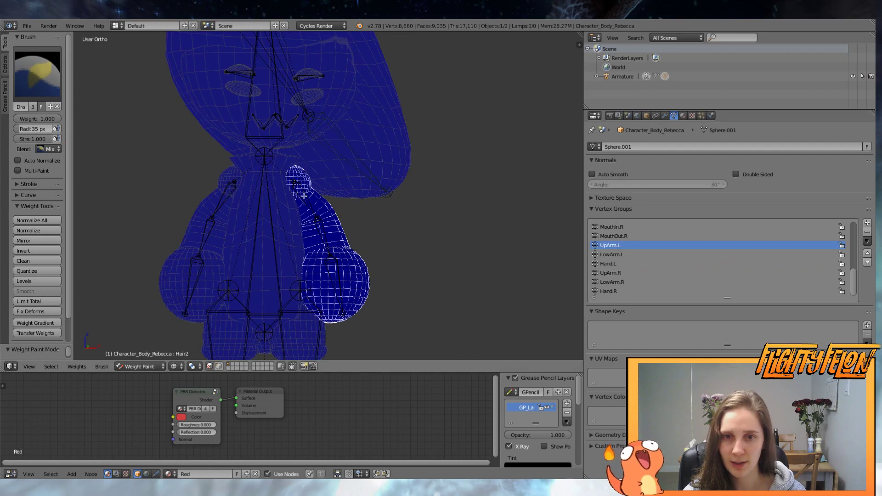
left_click_drag(301, 195, 323, 252)
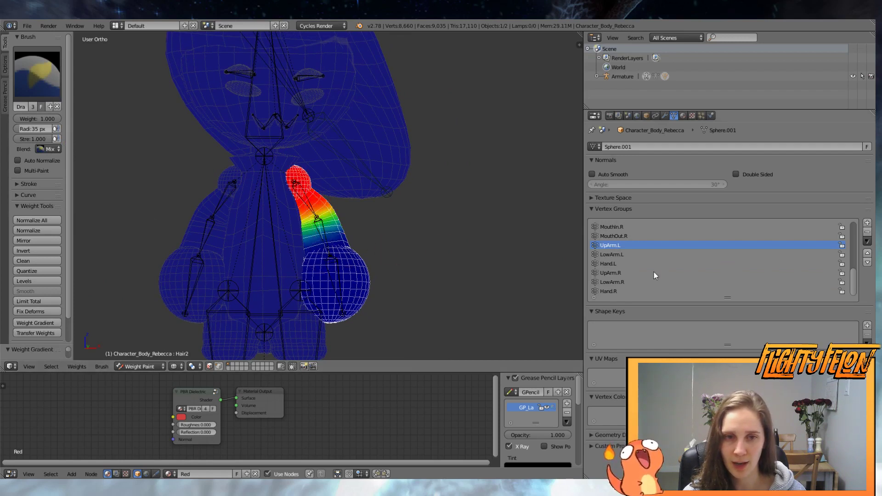
- Apply weight gradients for LowArm.L down into the left hand and for Hand.L from the hand up the arm
left_click(614, 254)
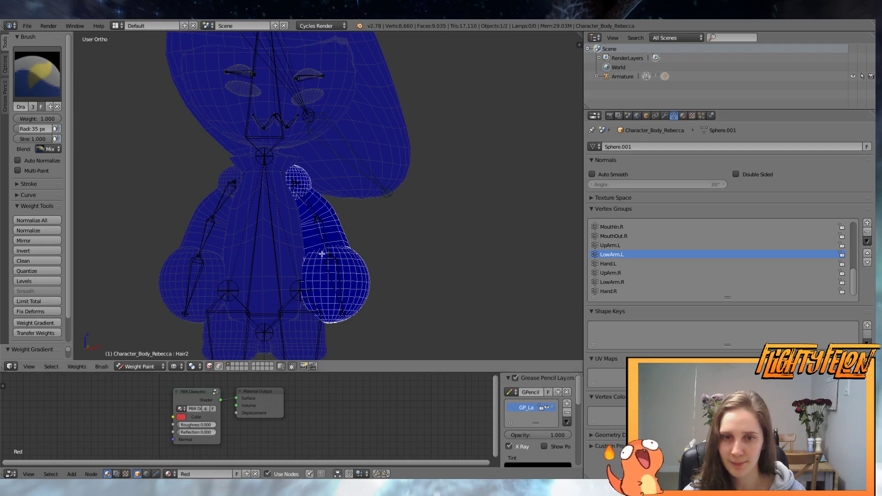
left_click_drag(322, 234, 329, 288)
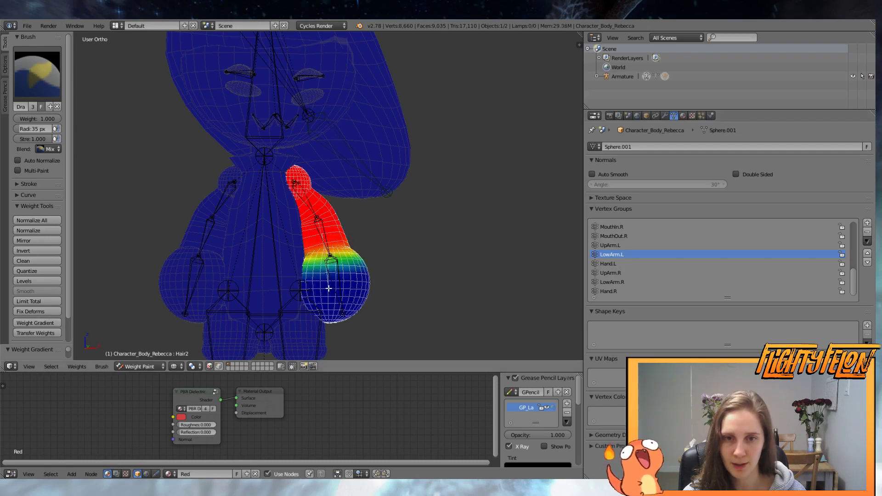
left_click(608, 264)
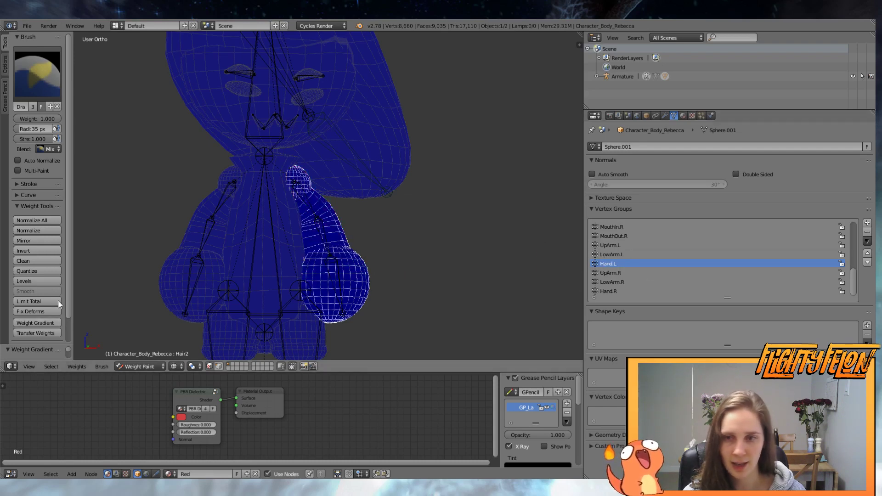
left_click_drag(340, 281, 315, 206)
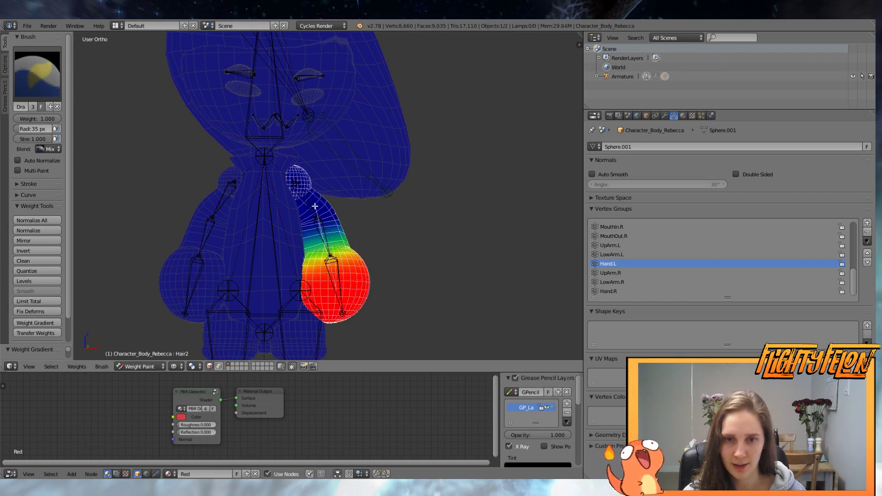
- Using Subtract blending, remove LowArm.L weight from the left shoulder and upper arm with a gradient
left_click(618, 255)
left_click(45, 149)
left_click(65, 119)
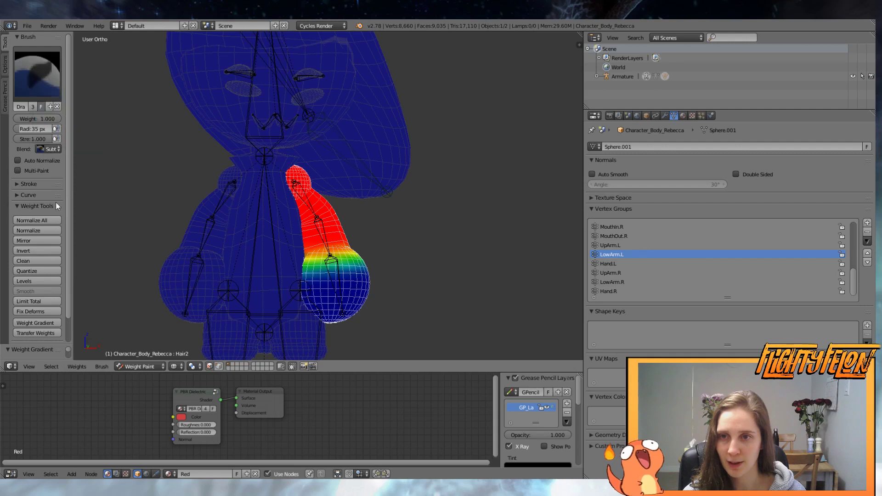
left_click_drag(303, 198, 320, 232)
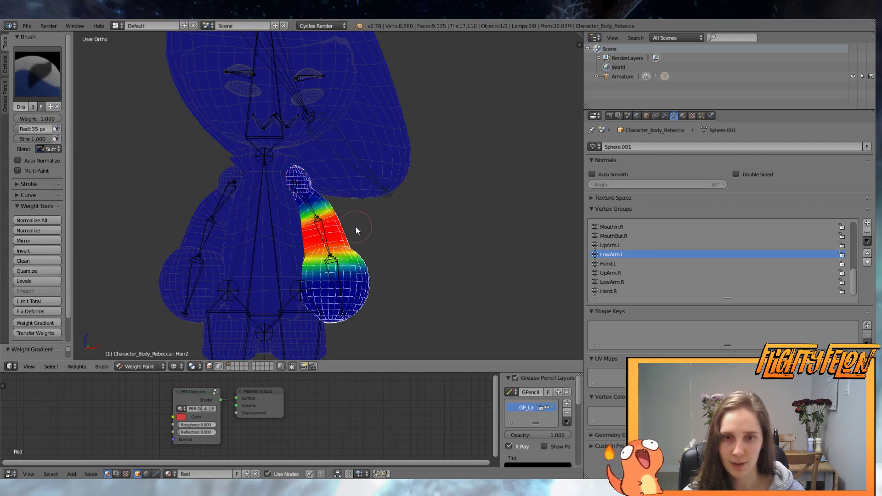
- Set the brush blending back to Mix and select the linked parts of the character's right arm in Edit Mode
left_click(612, 273)
left_click(49, 152)
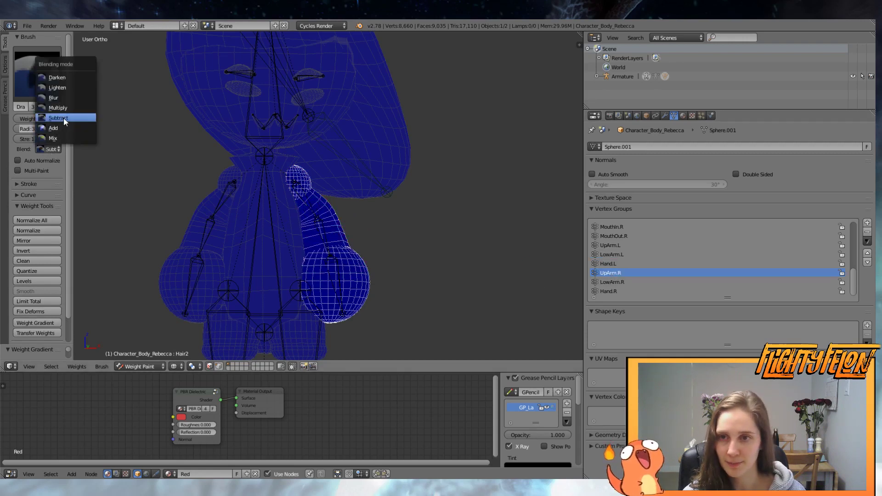
left_click(48, 139)
key("Tab")
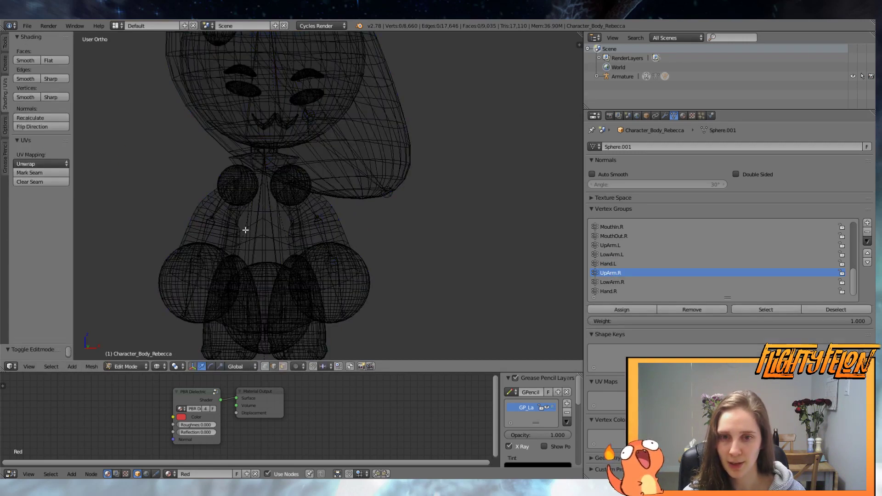
key("l")
key("l")
key("l")
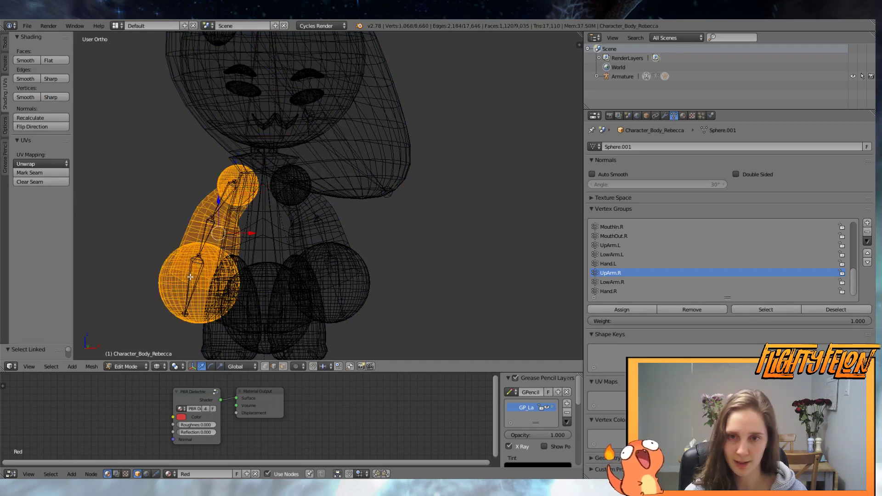
- Back in Weight Paint mode, apply an UpArm.R weight gradient from the right shoulder down to the wrist
key("Tab")
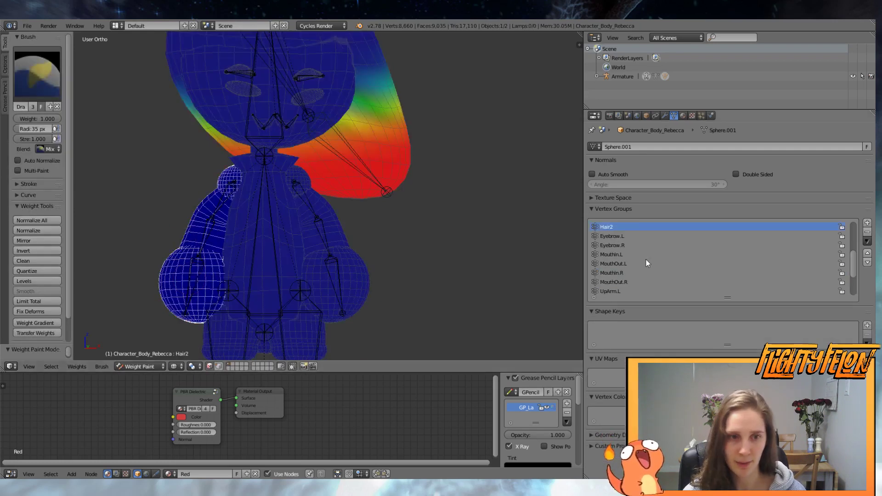
scroll(606, 260, "down", 5)
left_click(614, 274)
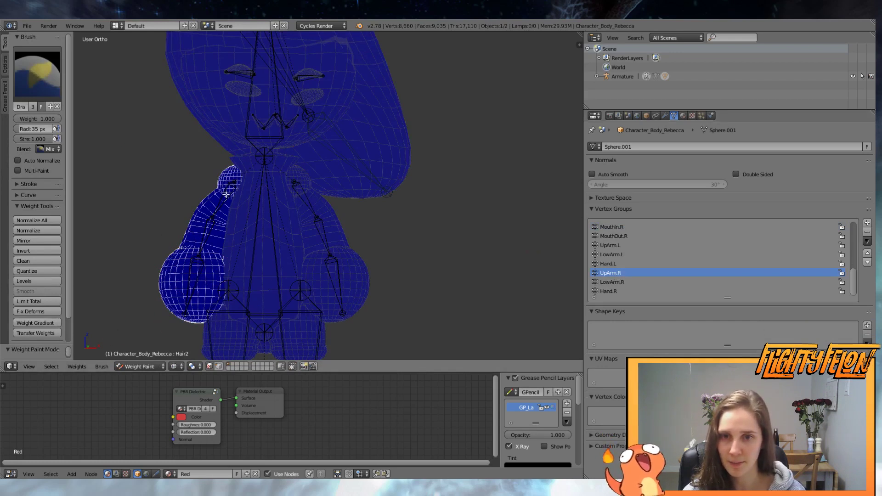
left_click_drag(226, 194, 202, 251, "alt")
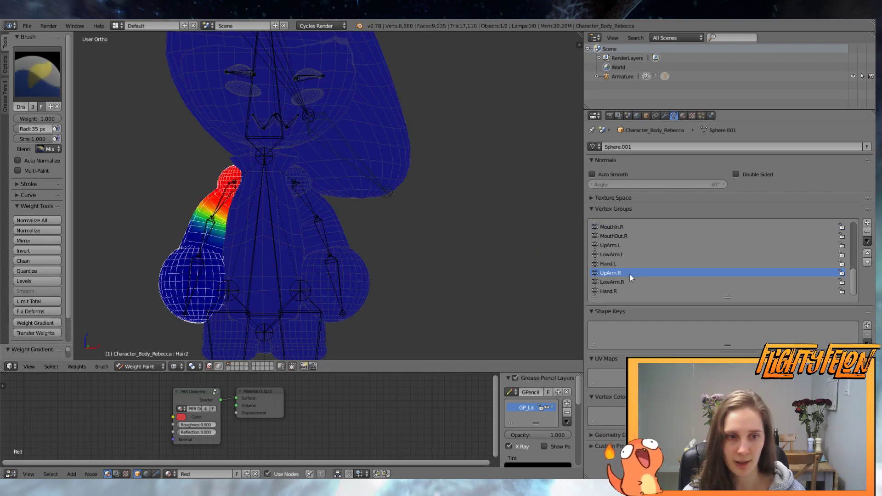
- Apply weight gradients for LowArm.R down into the right hand and for Hand.R from the hand up the arm
left_click(626, 282)
left_click(50, 322)
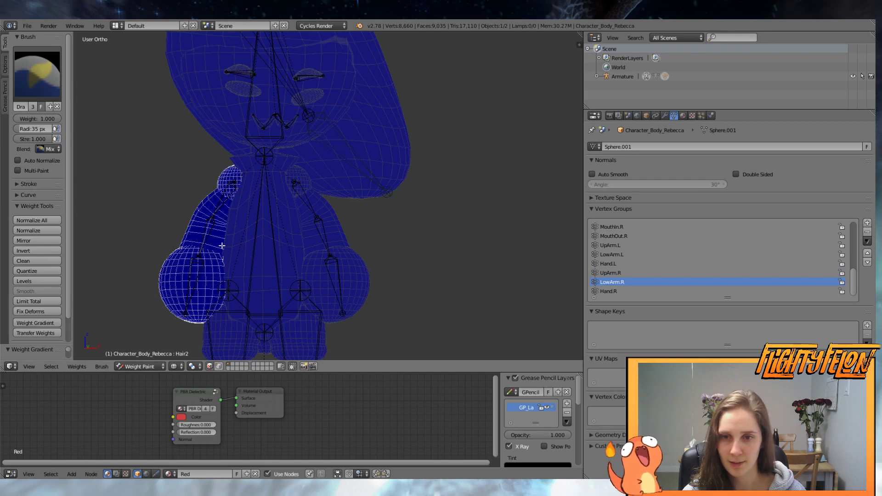
left_click_drag(202, 234, 202, 201)
left_click(609, 291)
left_click(51, 323)
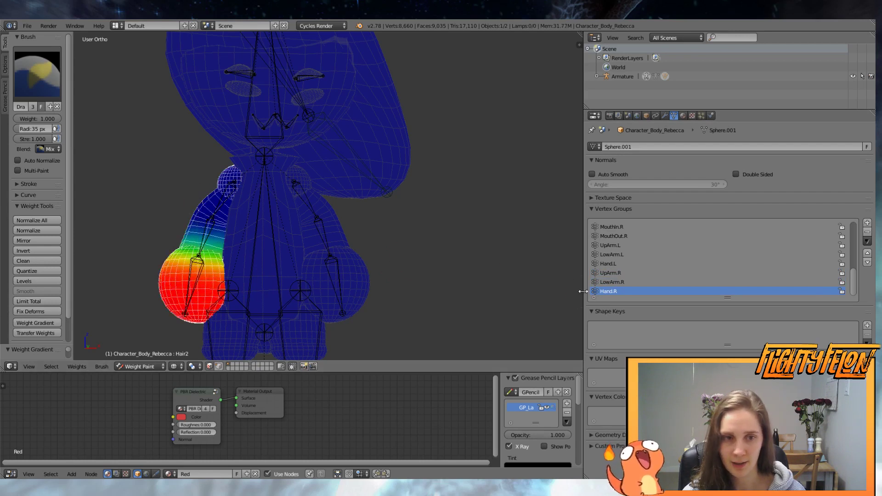
- Using Subtract blending, remove LowArm.R weight from the right shoulder and upper arm with a gradient, and save over the file
left_click(606, 282)
left_click(48, 149)
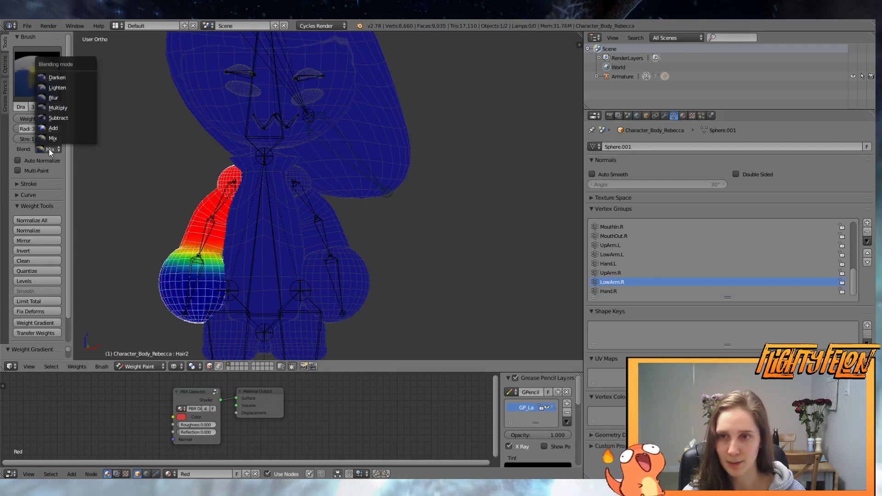
left_click(62, 119)
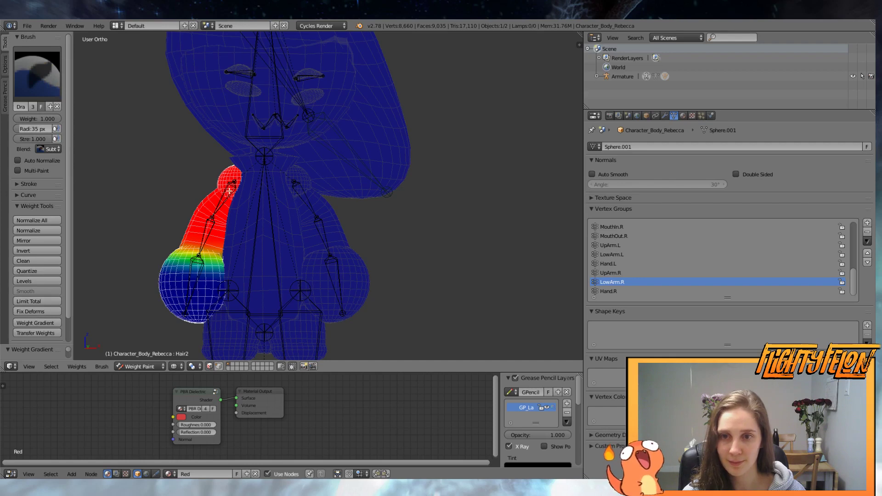
left_click_drag(227, 197, 213, 236)
key("ctrl+s")
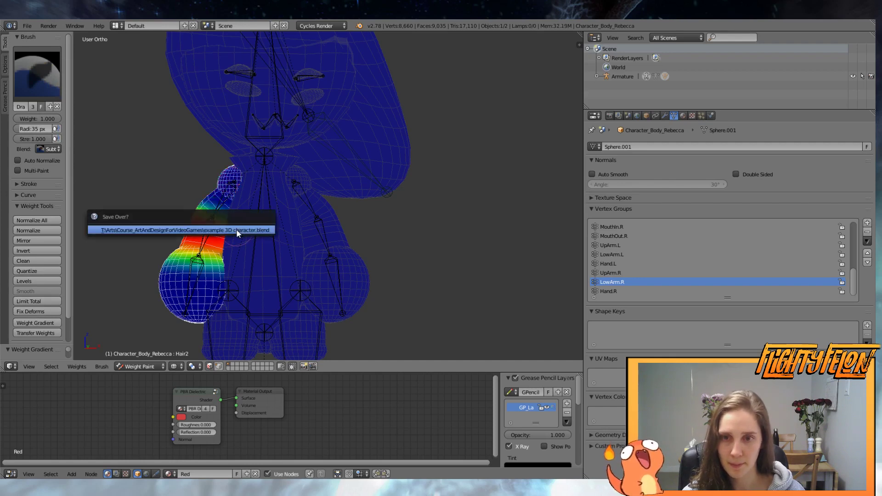
left_click(236, 232)
- Return the body mesh to Object Mode and show the character in solid shading
scroll(222, 282, "down", 2)
left_click(139, 367)
left_click(144, 356)
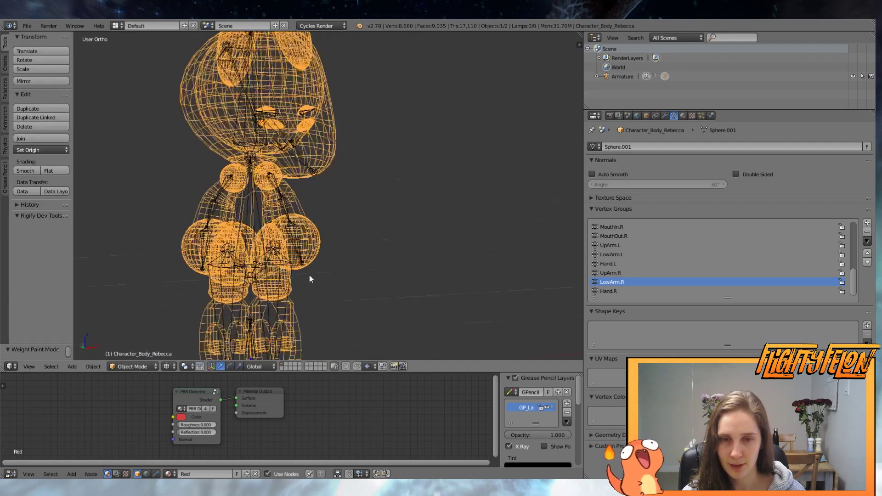
key("z")
scroll(319, 271, "down", 5)
scroll(340, 232, "up", 5)
middle_click_drag(340, 230, 394, 249)
- Rotate the UpArm.L, LowArm.L and Hand.L bones upward to test the left arm's deformation
right_click(332, 207)
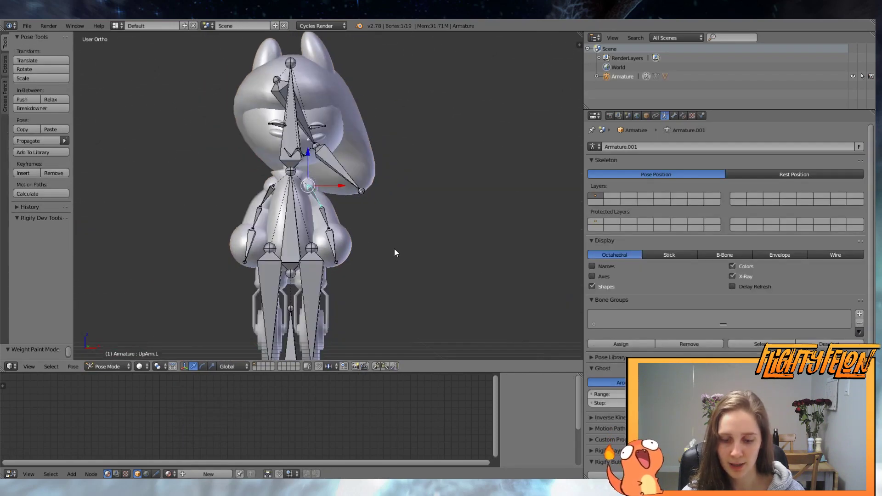
key("r")
left_click(371, 180)
right_click(347, 207)
key("r")
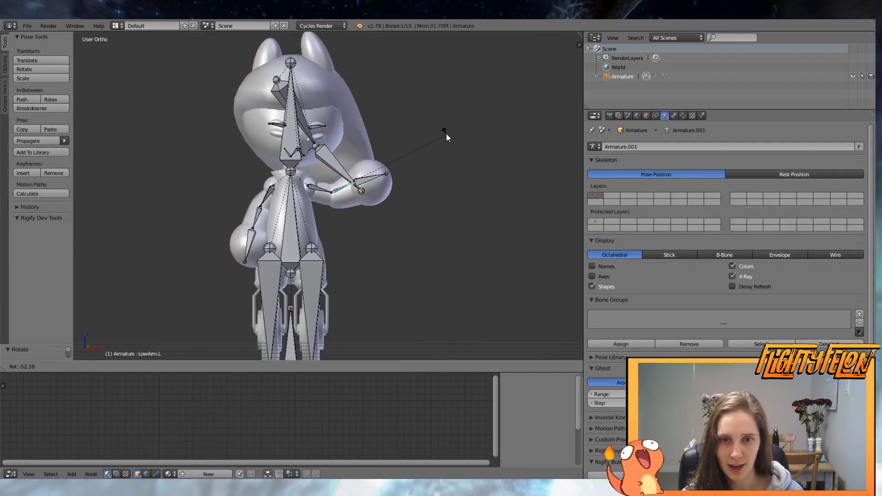
left_click(373, 149)
key("r")
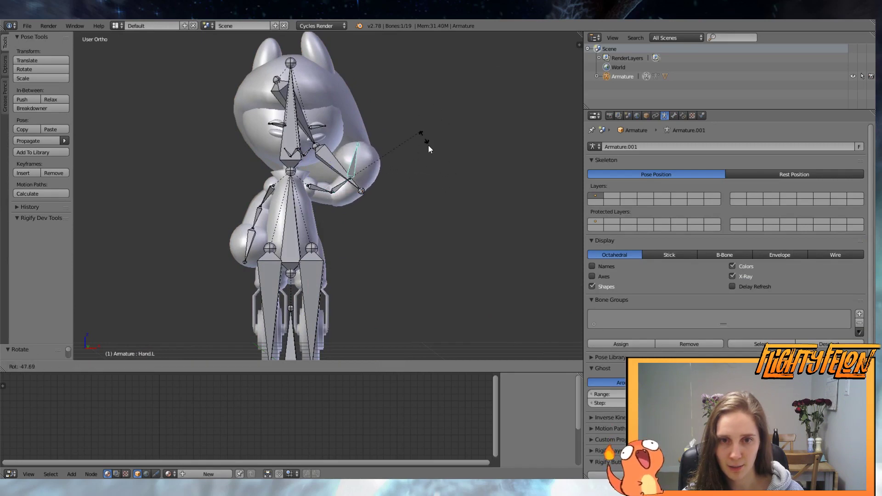
left_click(431, 125)
- Clear the pose rotation of all armature bones and deselect them
key("a")
key("a")
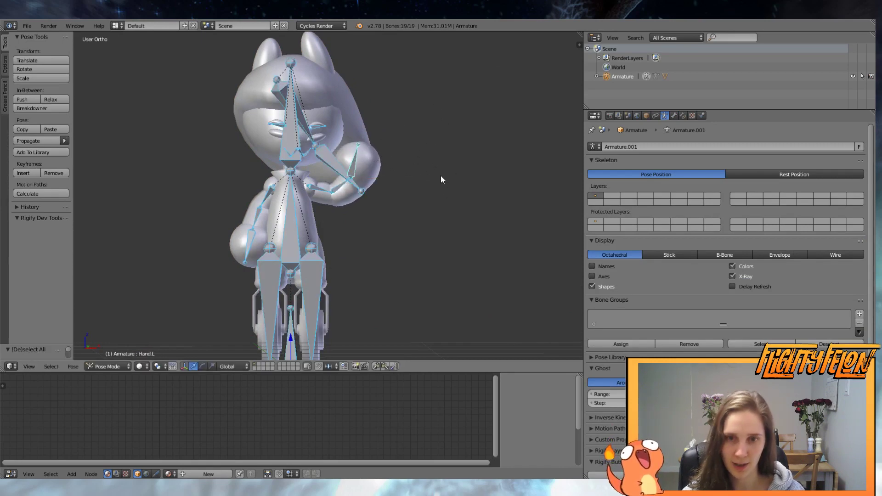
key("alt+r")
middle_click_drag(434, 180, 384, 217)
key("a")
- Save over the existing blend file
scroll(384, 215, "up", 2)
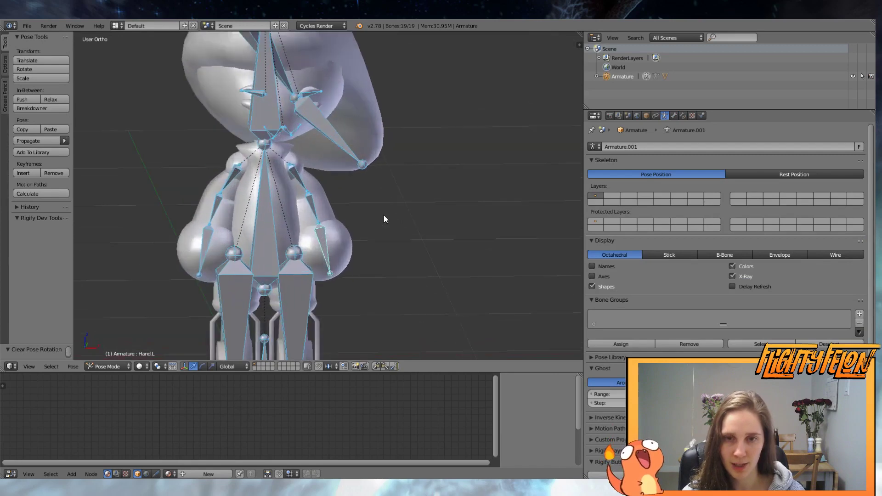
scroll(299, 223, "up", 2)
middle_click_drag(299, 223, 380, 219)
key("ctrl+s")
left_click(320, 219)
scroll(380, 148, "down", 2)
scroll(385, 236, "down", 3)
scroll(368, 197, "up", 6)
middle_click_drag(350, 152, 401, 240, "shift")
scroll(503, 158, "down", 2)
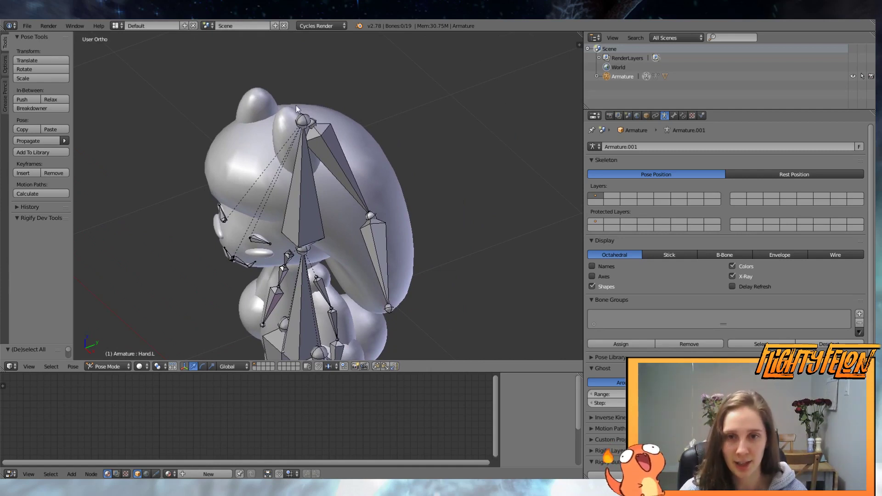
- Add an Inverse Kinematics constraint to the Hair2 bone and set its chain length to 2
right_click(379, 261)
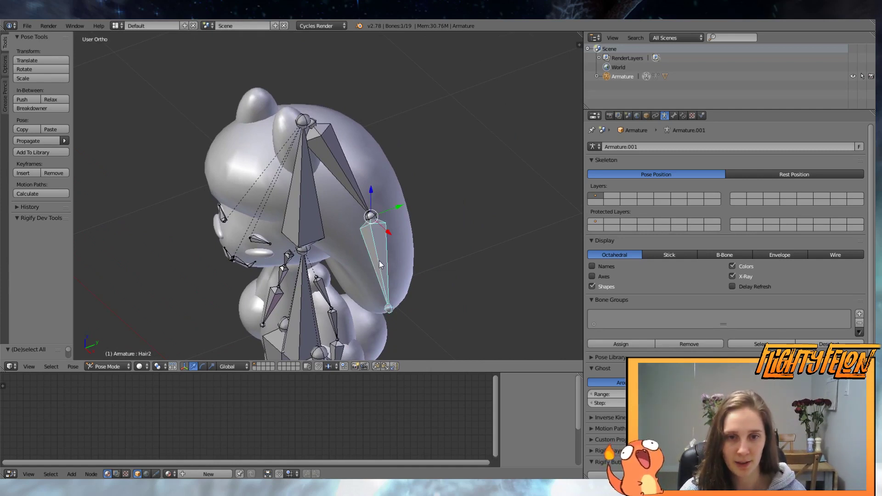
left_click(686, 118)
left_click(701, 145)
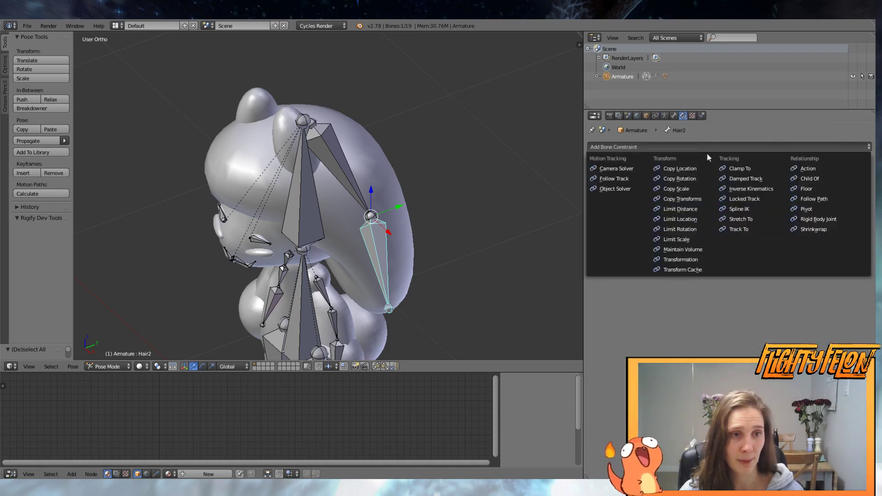
left_click(763, 188)
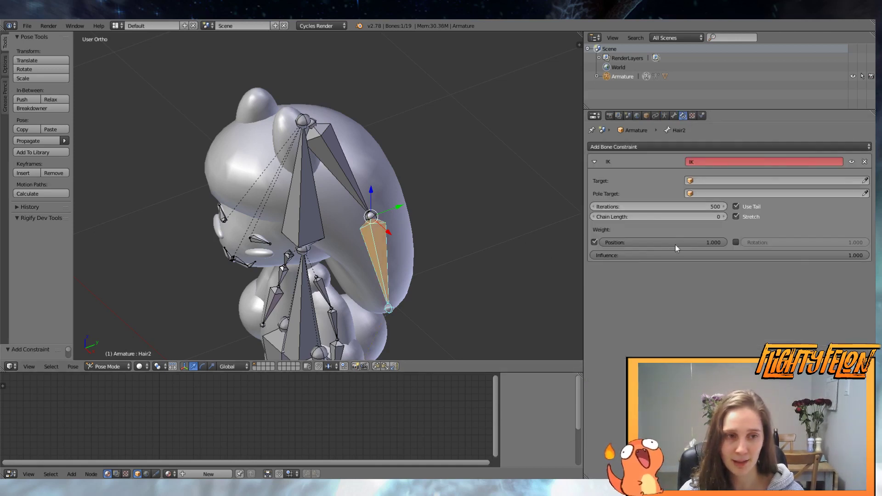
left_click(725, 217)
left_click(725, 217)
scroll(351, 266, "up", 4)
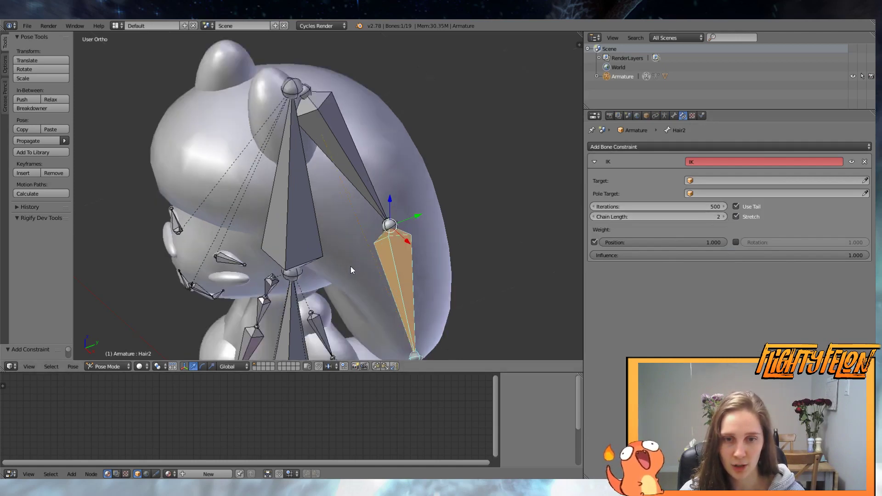
middle_click_drag(351, 273, 391, 280)
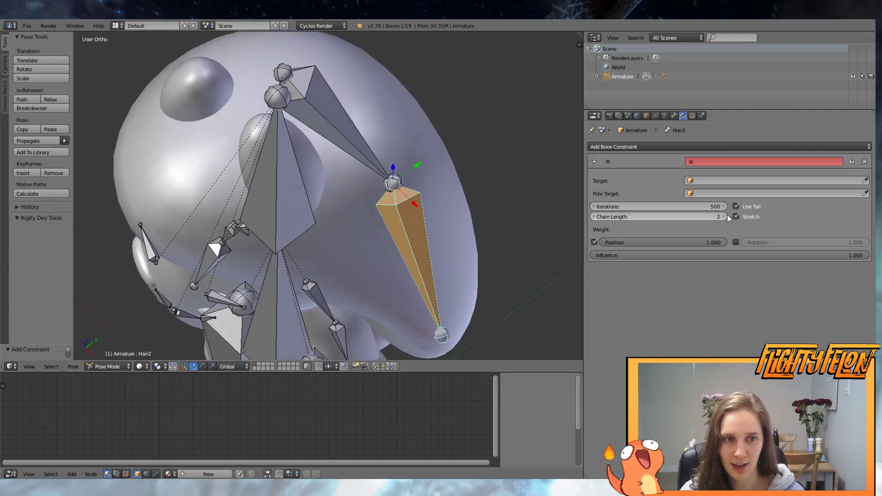
left_click(595, 217)
- Move the Hair2 bone to test the hair's IK chain, and cancel the move
scroll(460, 265, "down", 4)
middle_click_drag(441, 267, 380, 233)
key("g")
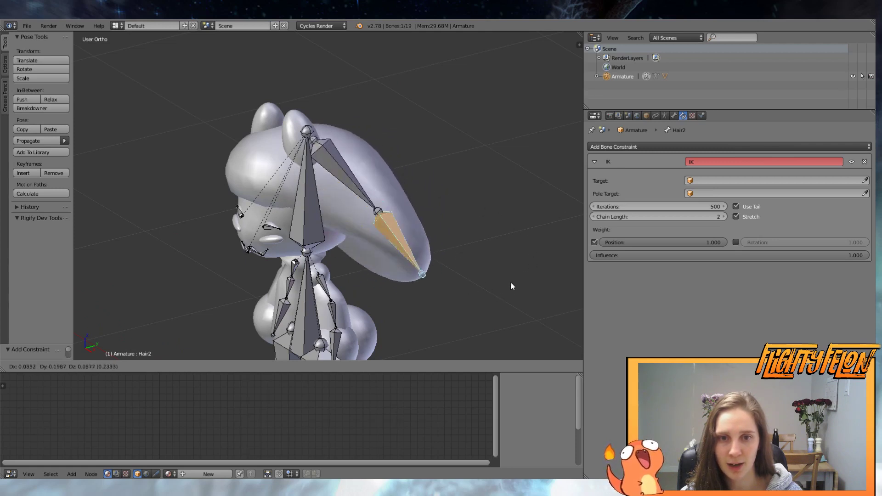
right_click(487, 284)
scroll(445, 280, "down", 3)
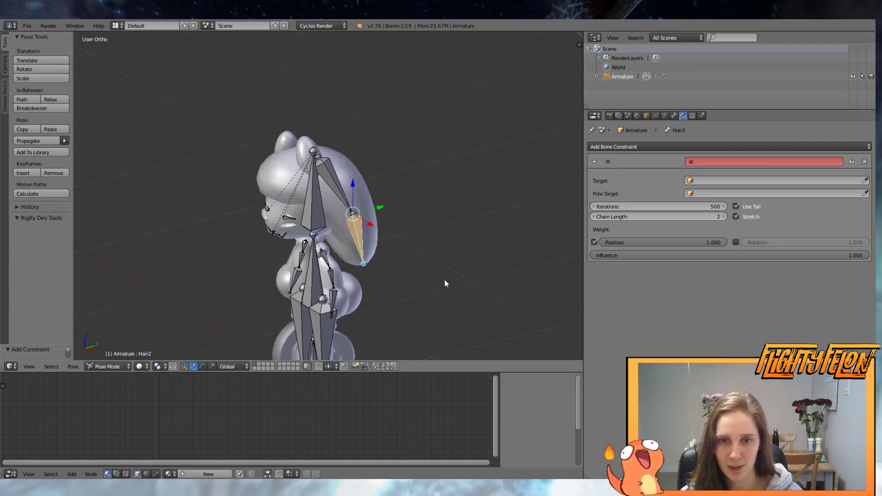
- Add an Inverse Kinematics constraint with chain length 3 to the Hand.L bone and test it with a cancelled move
middle_click_drag(444, 282, 430, 287)
scroll(374, 229, "up", 4)
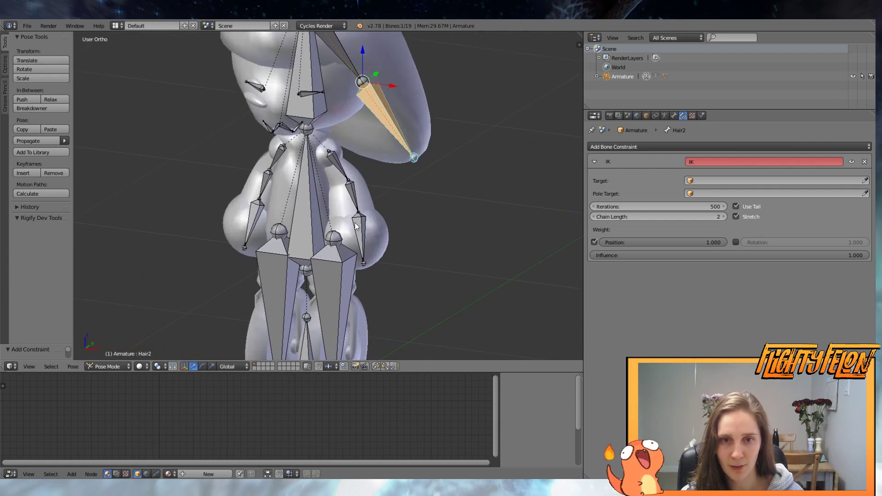
right_click(365, 237)
left_click(646, 146)
left_click(741, 189)
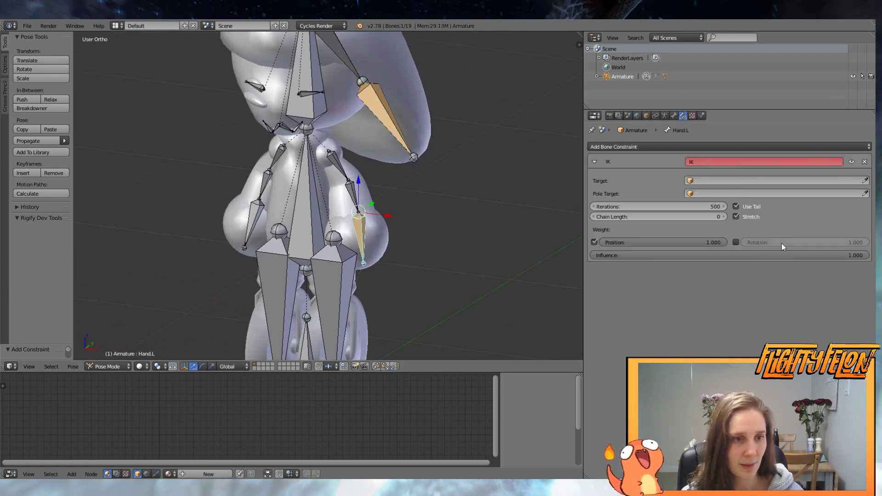
left_click(722, 216)
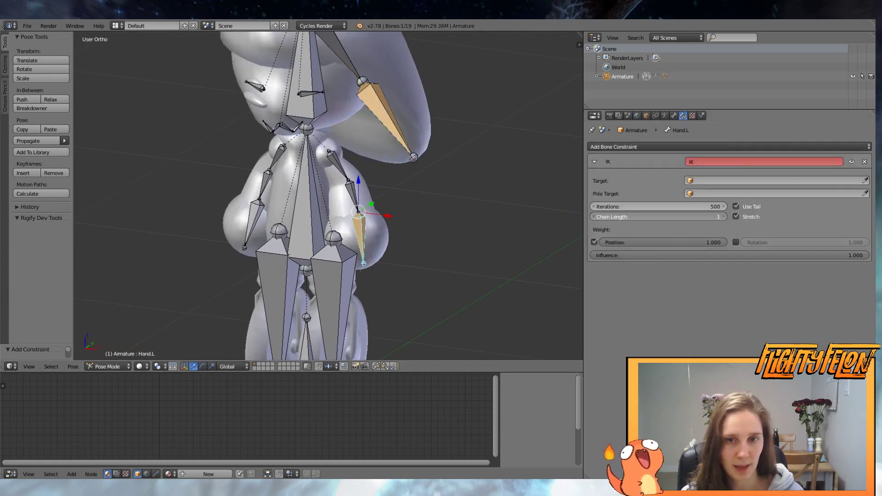
left_click(722, 216)
scroll(436, 229, "up", 4)
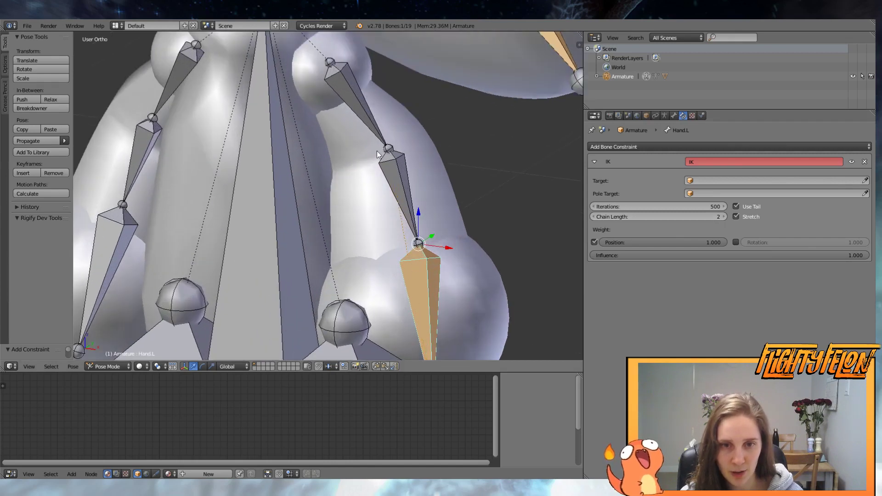
left_click(723, 216)
scroll(425, 211, "down", 4)
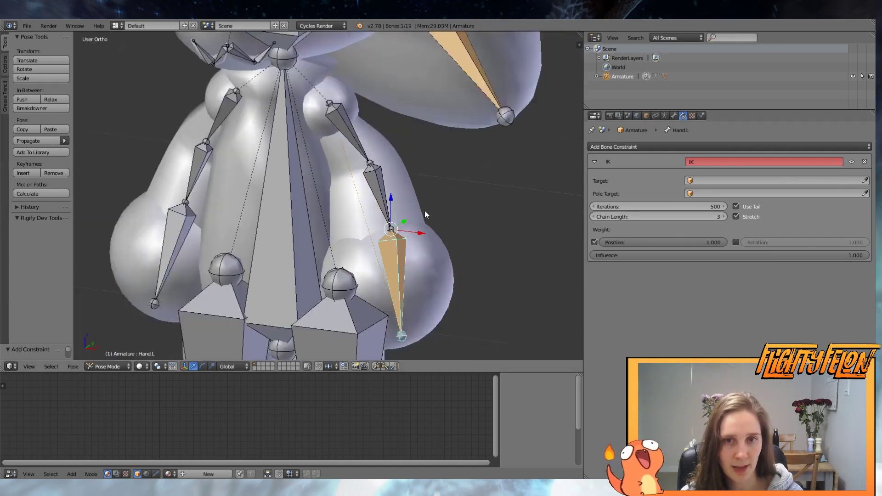
key("g")
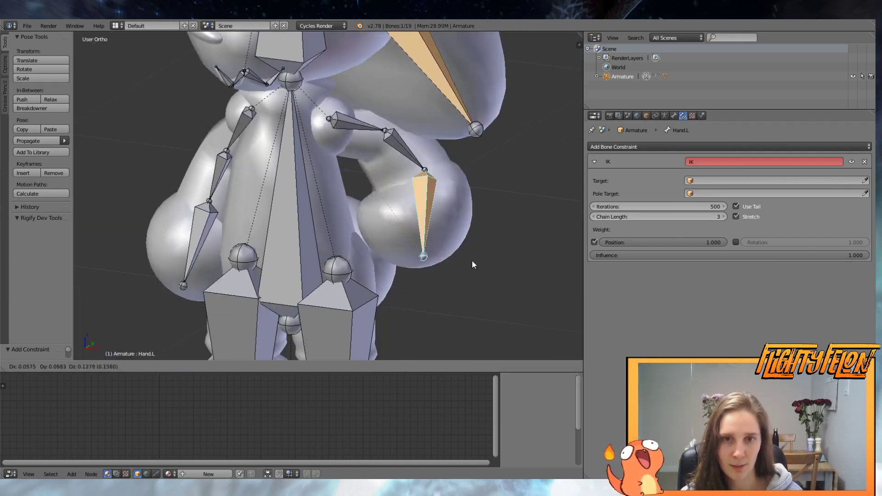
right_click(472, 260)
- Add an Inverse Kinematics constraint to the Hand.R bone with a chain length of 3
middle_click_drag(469, 258, 365, 229)
right_click(163, 245)
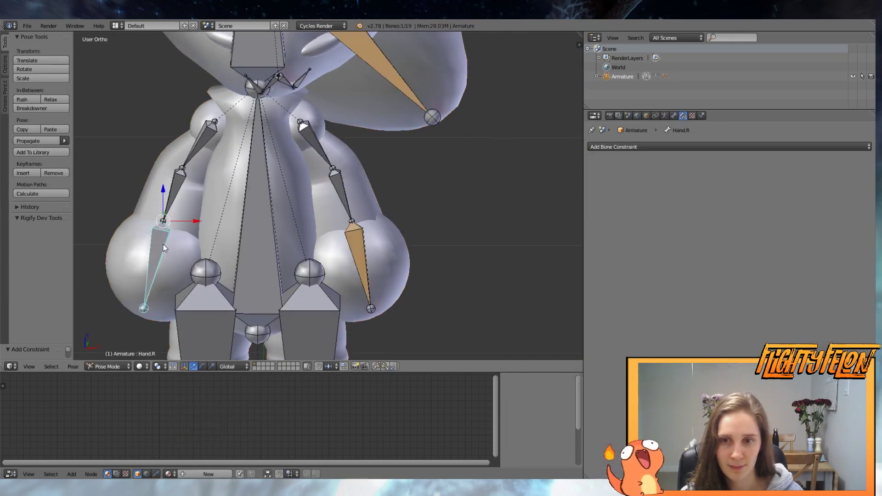
left_click(675, 147)
left_click(740, 188)
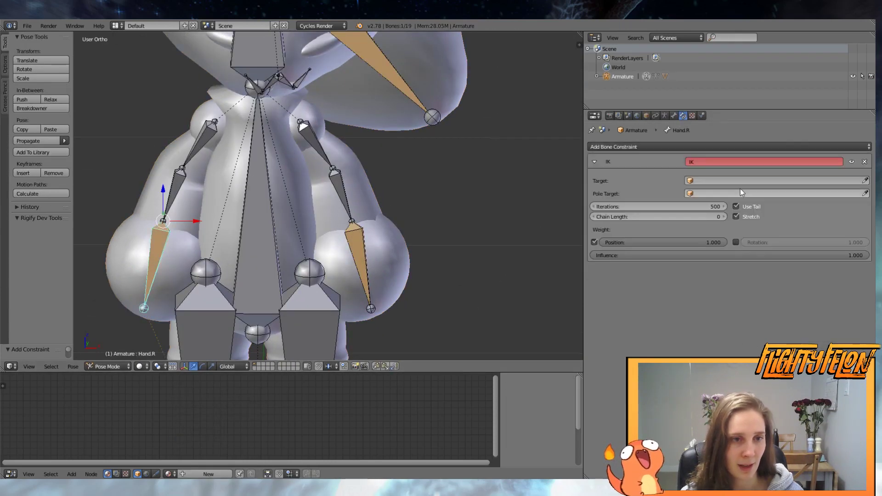
left_click(723, 217)
left_click(723, 217)
scroll(349, 267, "down", 5)
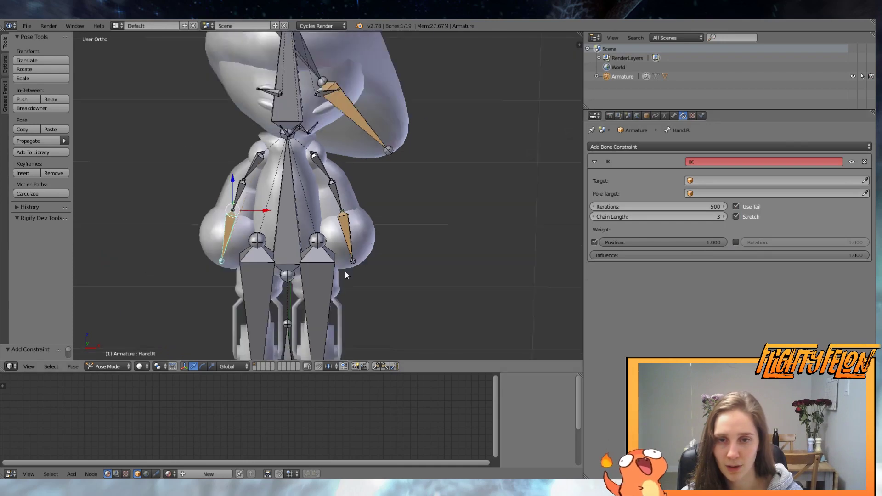
scroll(367, 239, "up", 5)
middle_click_drag(385, 217, 400, 203)
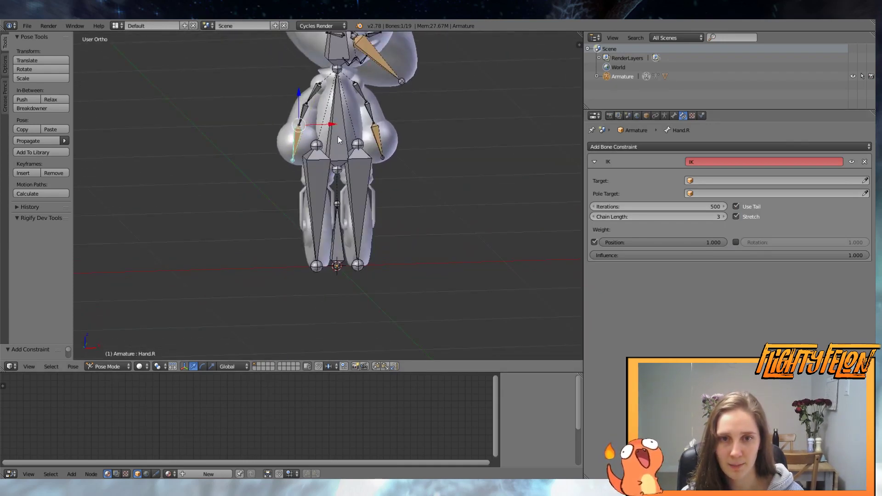
scroll(337, 136, "up", 1)
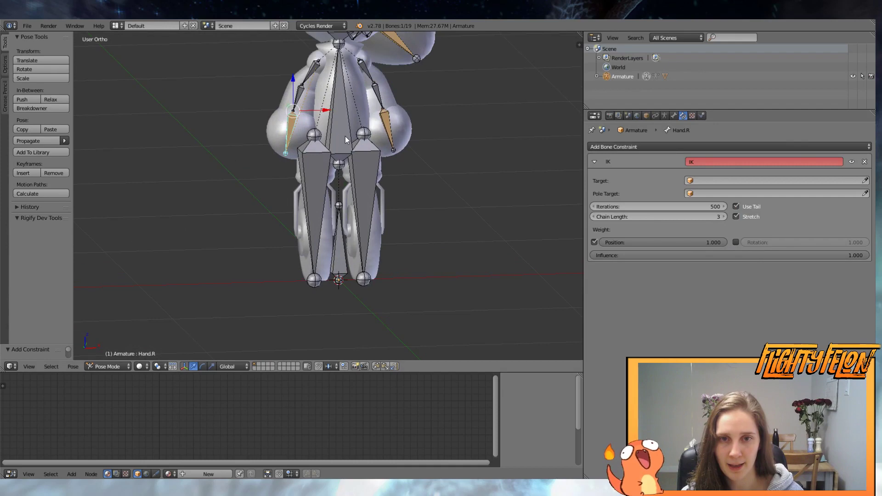
right_click(362, 199)
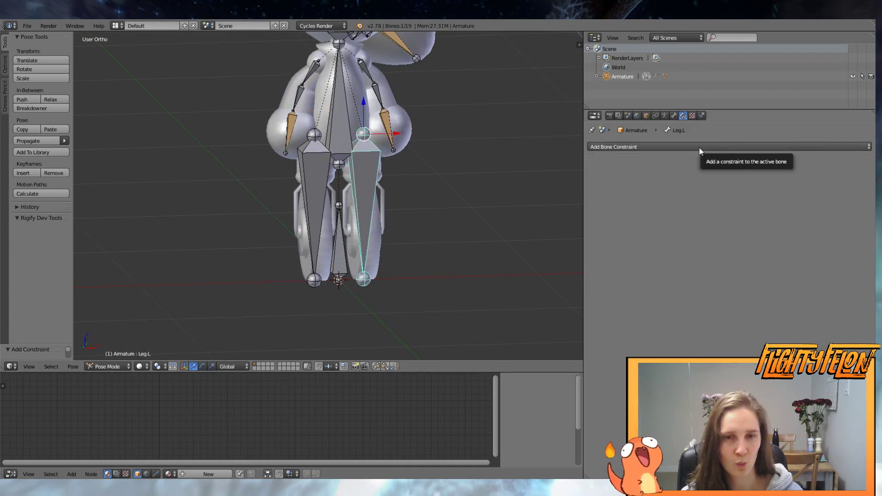
- Assign the linked vertices of the ball behind the body mesh to the Body vertex group and return to Object Mode
middle_click_drag(454, 193, 479, 210)
right_click(462, 154)
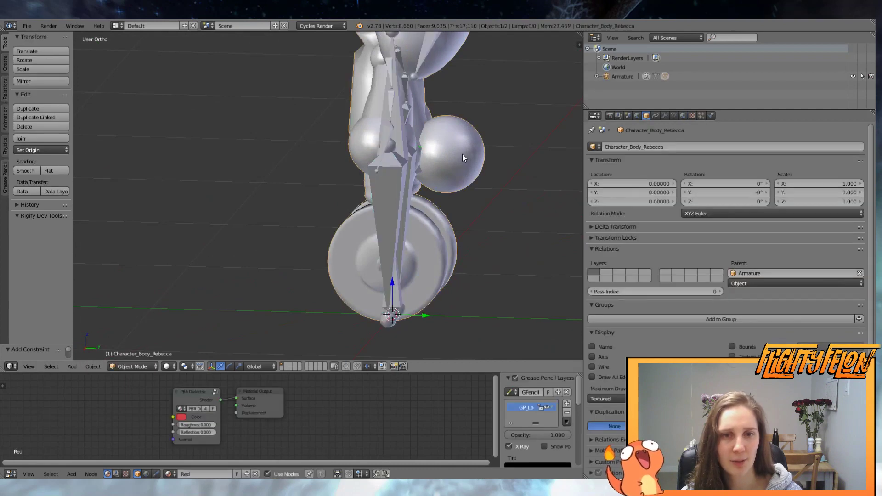
key("Tab")
right_click(462, 154)
key("l")
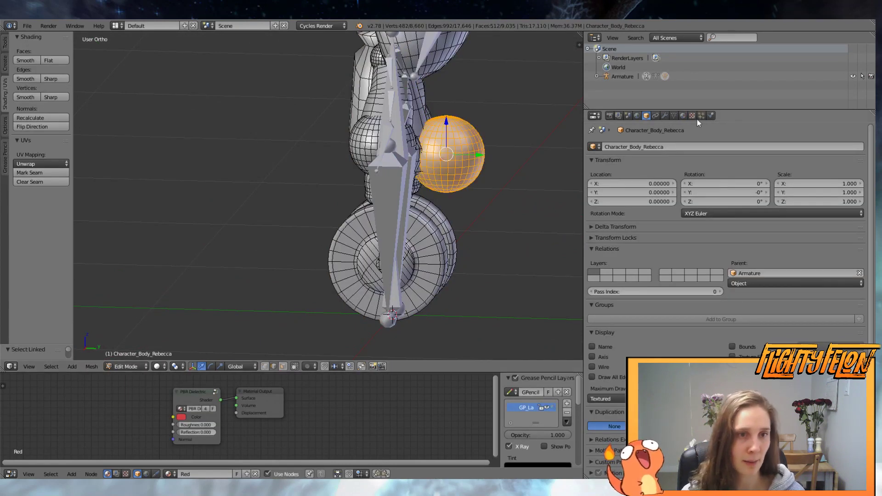
left_click(674, 116)
scroll(613, 244, "up", 3)
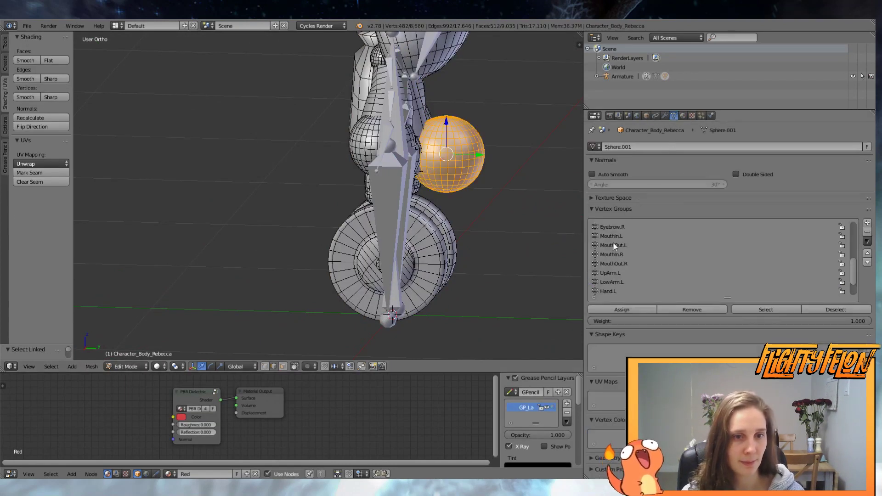
scroll(617, 239, "up", 4)
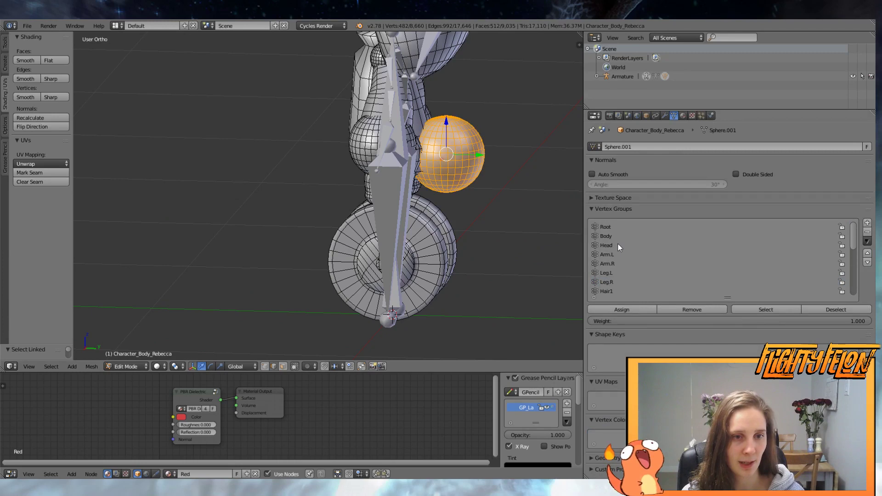
left_click(626, 308)
key("Tab")
- Add an Inverse Kinematics constraint to the MouthOut.L bone and raise its chain length
scroll(460, 257, "down", 4)
middle_click_drag(430, 234, 432, 208)
scroll(408, 227, "up", 5)
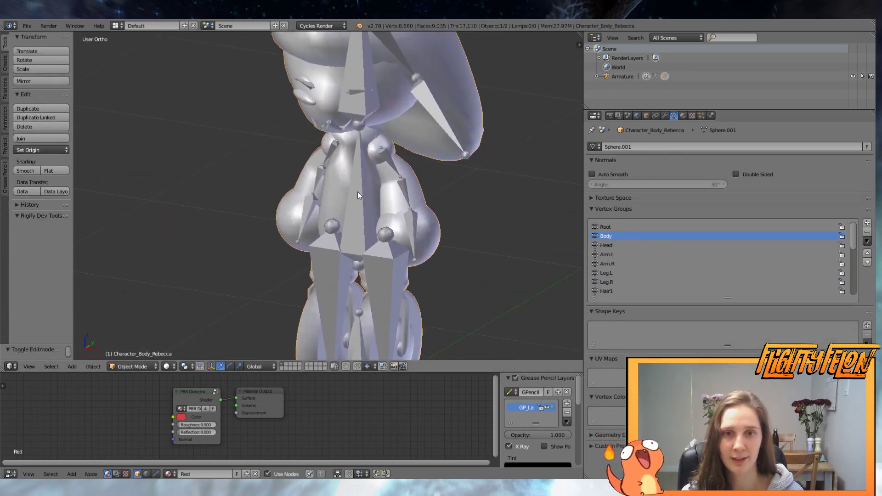
scroll(361, 191, "down", 3)
middle_click_drag(366, 186, 394, 184)
scroll(382, 157, "up", 3)
middle_click_drag(374, 133, 358, 215, "shift")
scroll(358, 220, "up", 3)
right_click(383, 175)
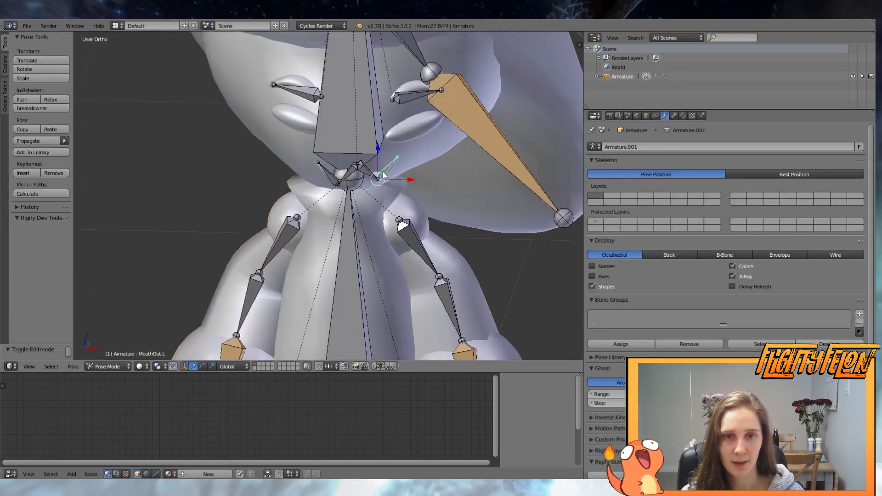
left_click(684, 116)
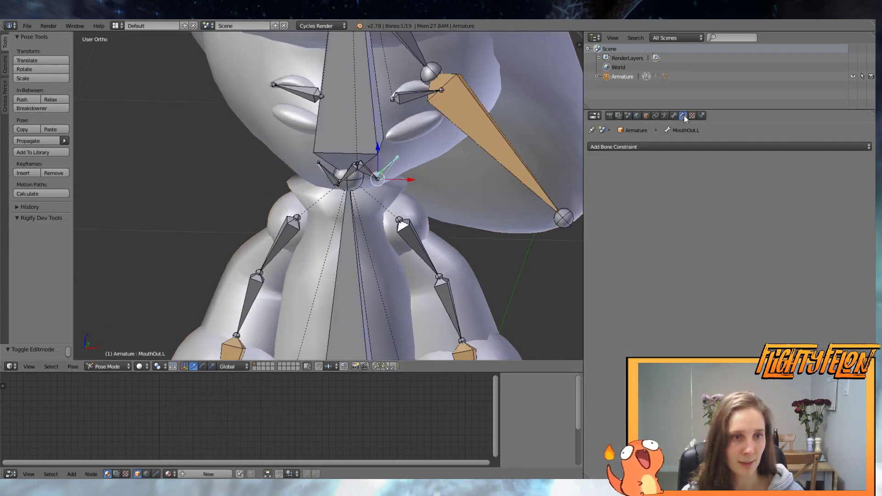
left_click(745, 150)
left_click(745, 186)
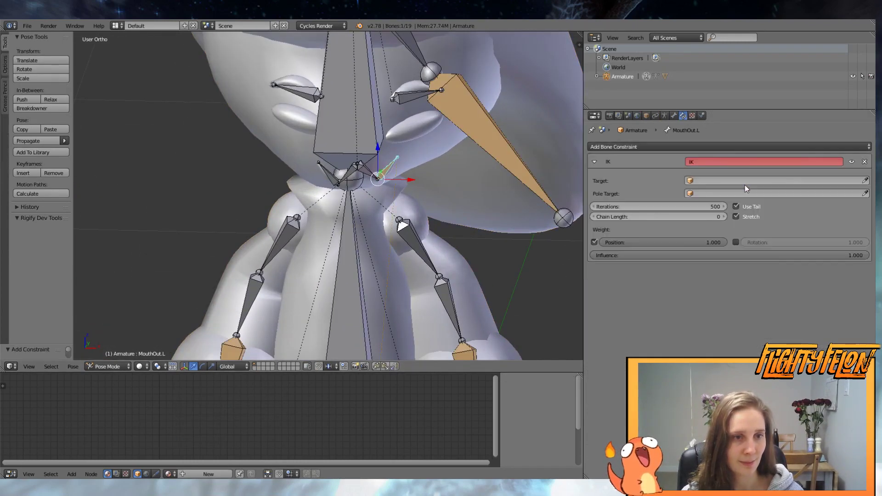
left_click(724, 216)
- Add an Inverse Kinematics constraint to the MouthOut.R bone with a chain length of 2
right_click(328, 175)
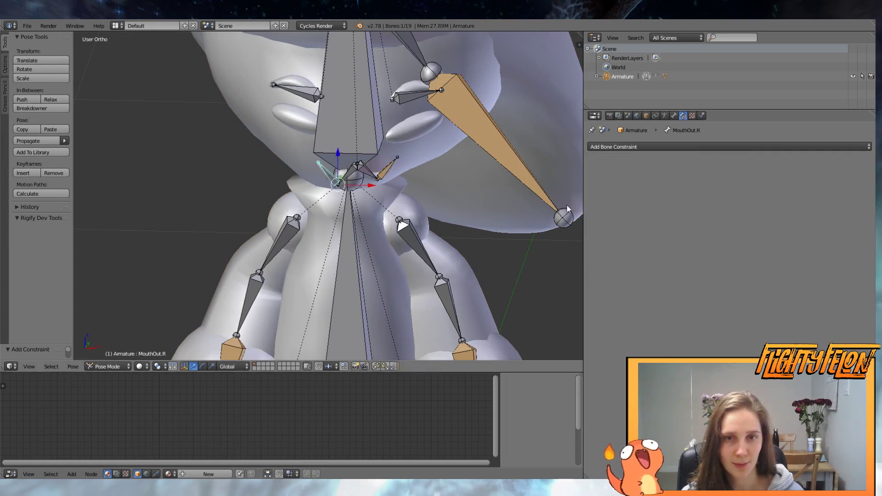
left_click(661, 147)
left_click(738, 197)
left_click(724, 216)
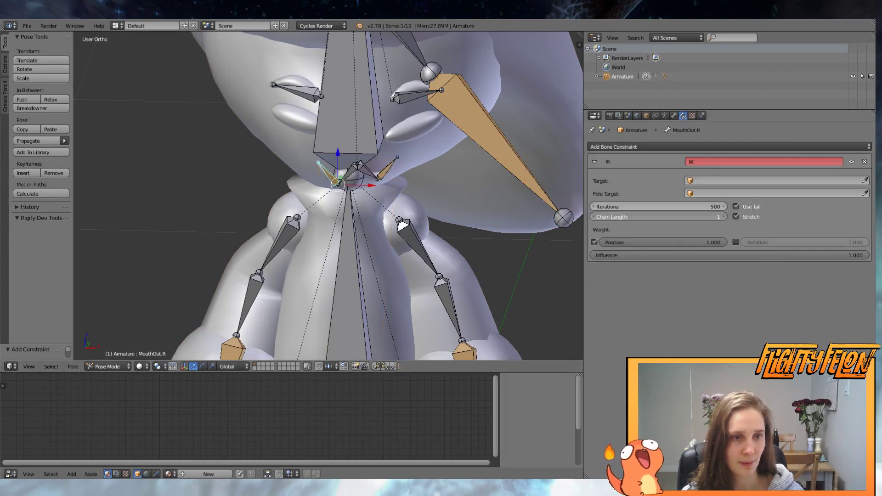
left_click(724, 216)
scroll(451, 217, "down", 5)
scroll(403, 211, "up", 7)
- Move the MouthOut.R bone to test the mouth's IK chain, and cancel the move
key("g")
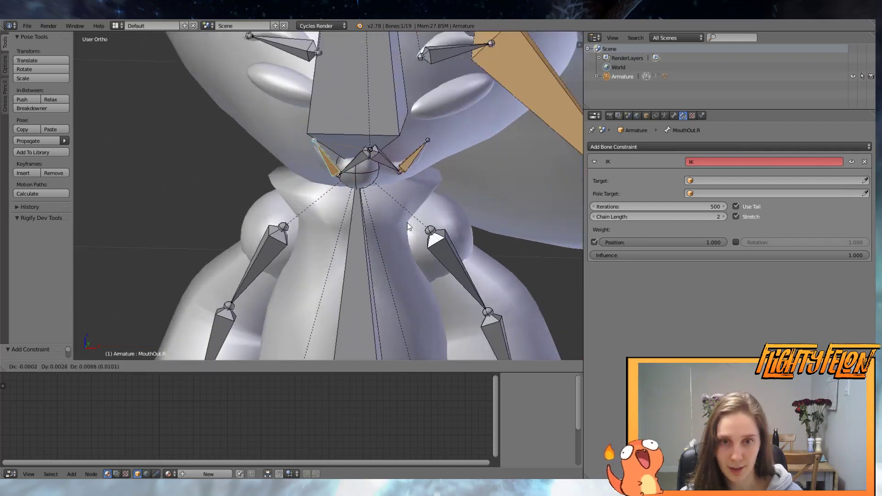
right_click(401, 219)
scroll(431, 218, "down", 3)
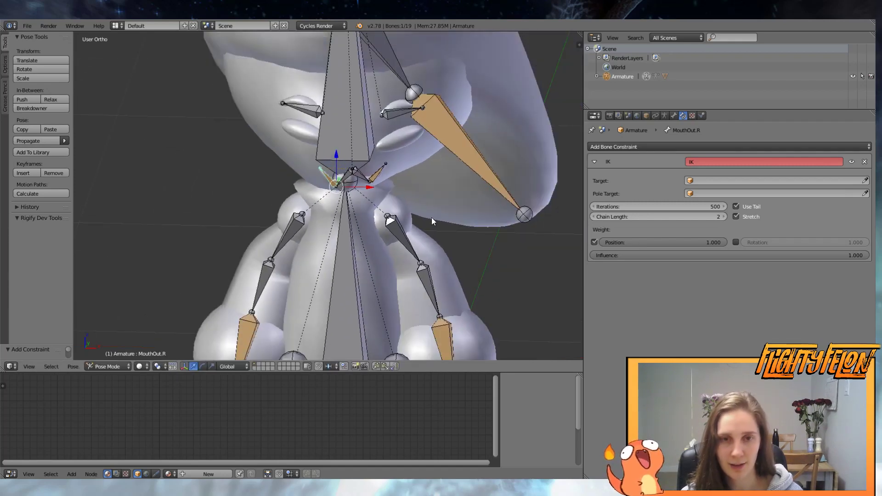
- Deselect all armature bones
key("a")
scroll(432, 217, "down", 4)
middle_click_drag(451, 208, 463, 191)
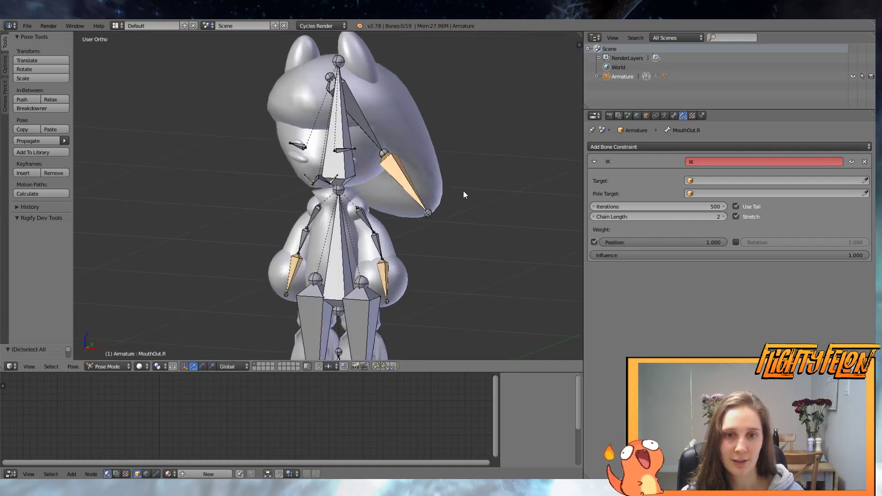
- Hide the armature to inspect the bare character, and show it again
left_click(852, 76)
scroll(406, 207, "down", 4)
scroll(385, 183, "up", 5)
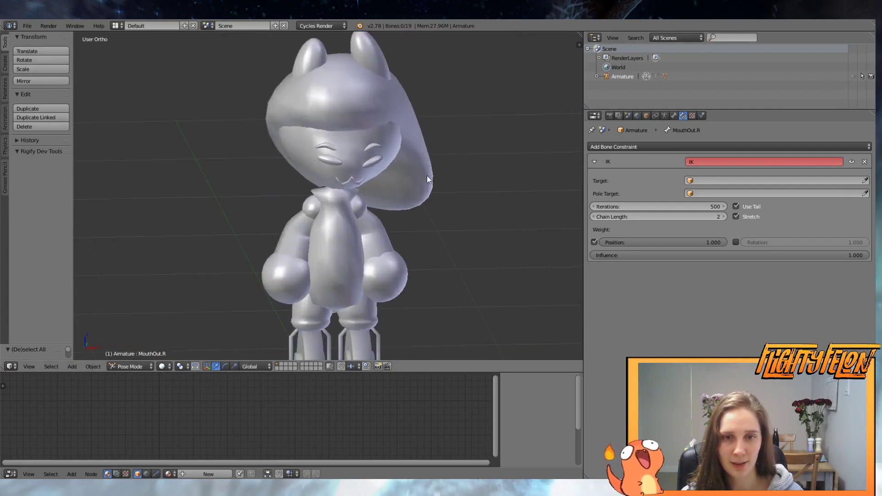
left_click(853, 76)
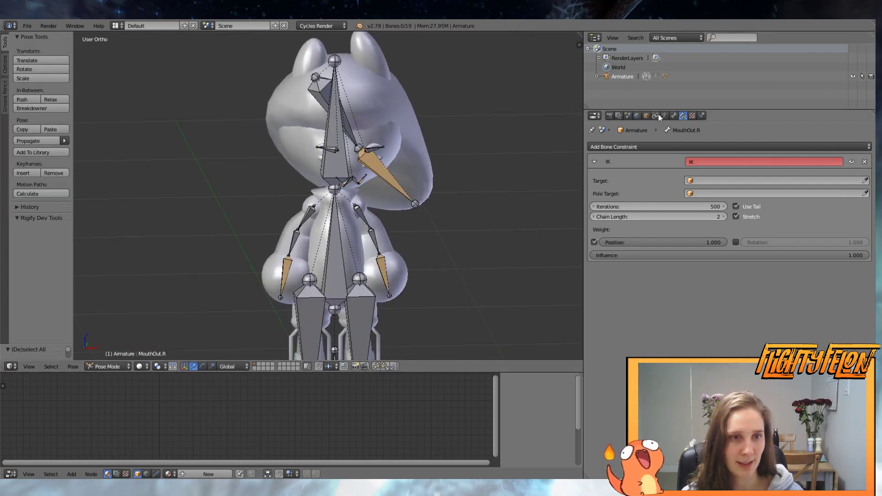
- Turn off the X-Ray display of the armature object
left_click(646, 116)
left_click(737, 356)
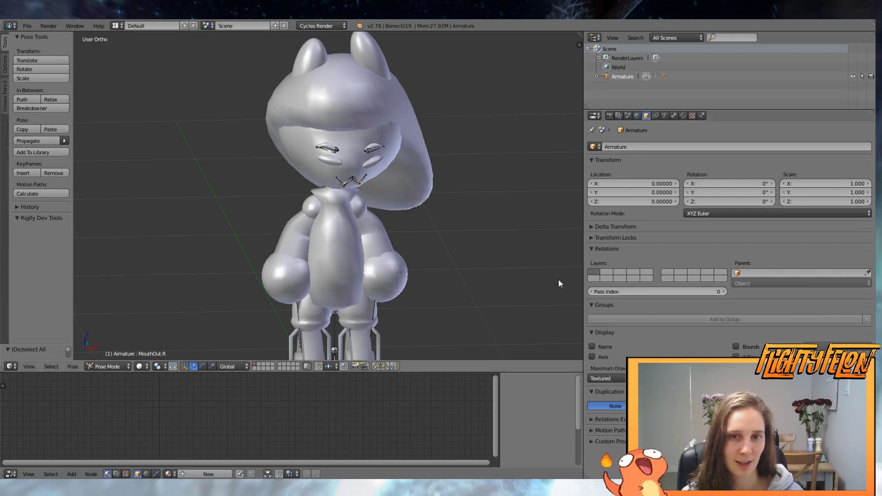
- Try moving the Hand.L bone up and outward to test the arm's IK chain, and cancel the move
middle_click_drag(519, 274, 470, 256)
scroll(358, 154, "up", 6)
scroll(399, 235, "down", 6)
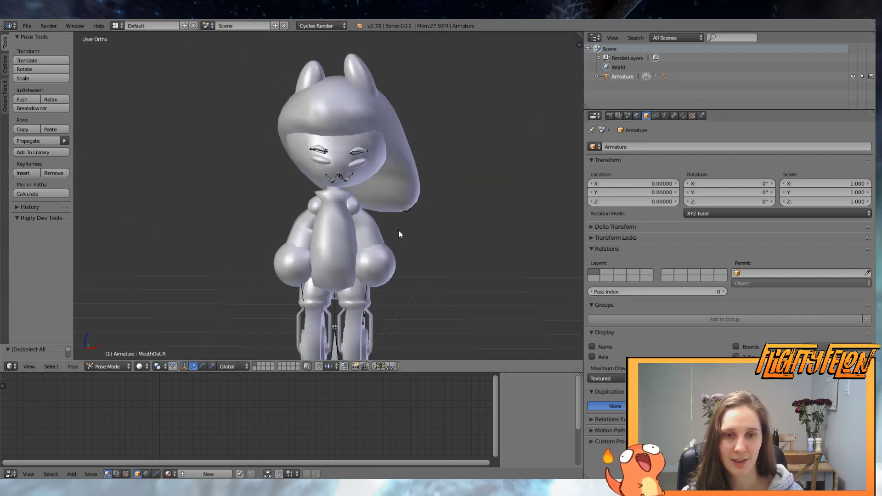
right_click(379, 265)
key("g")
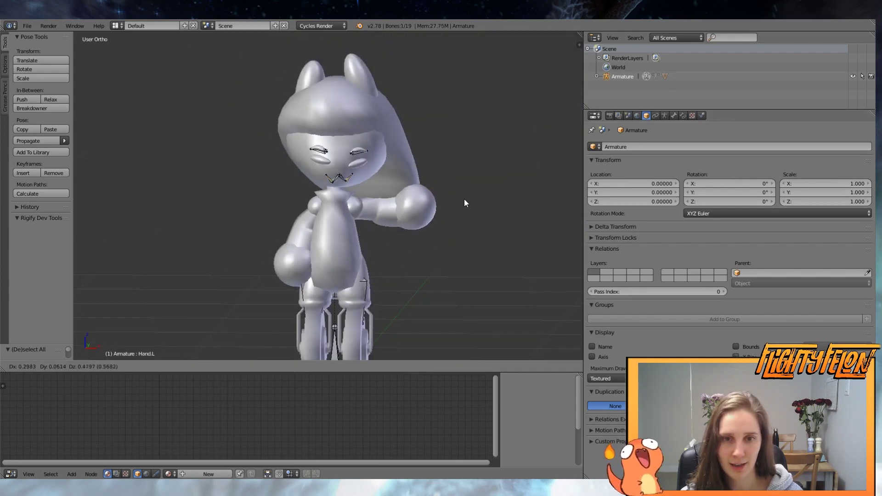
right_click(423, 201)
- Rotate the UpArm.L bone to raise the left arm out from the body at shoulder height
middle_click_drag(423, 202, 368, 219)
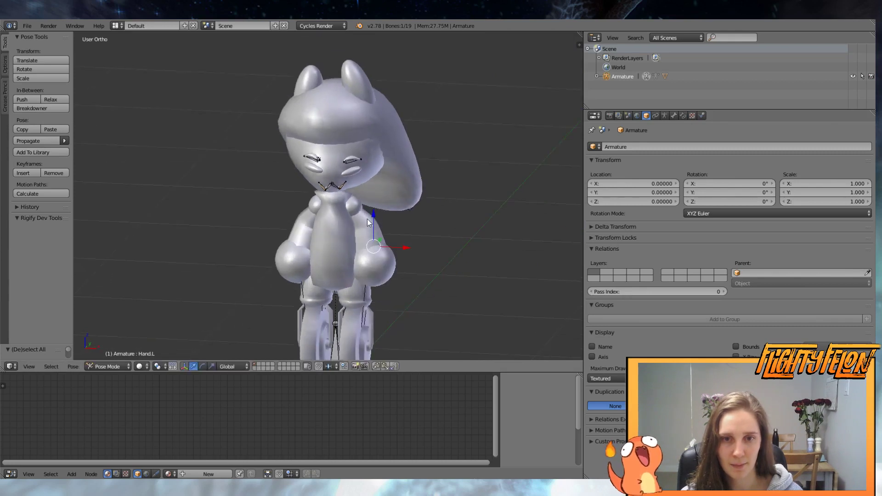
key("r")
key("r")
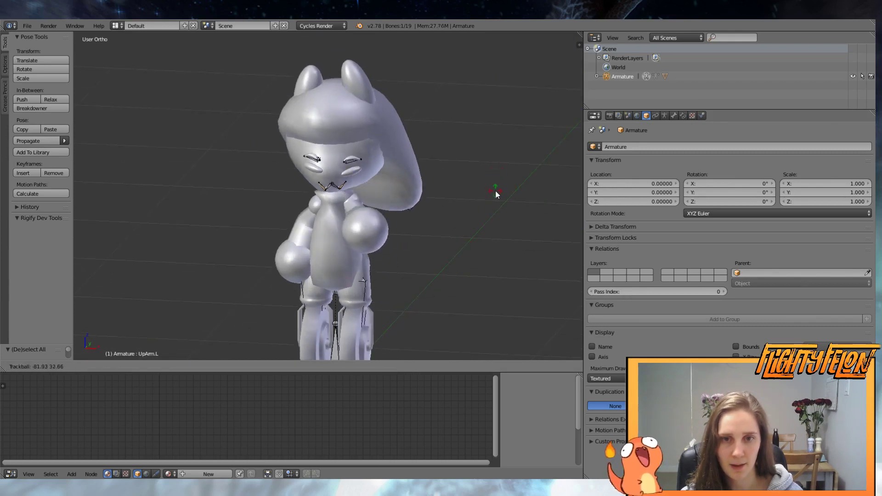
left_click(492, 228)
key("r")
left_click(552, 84)
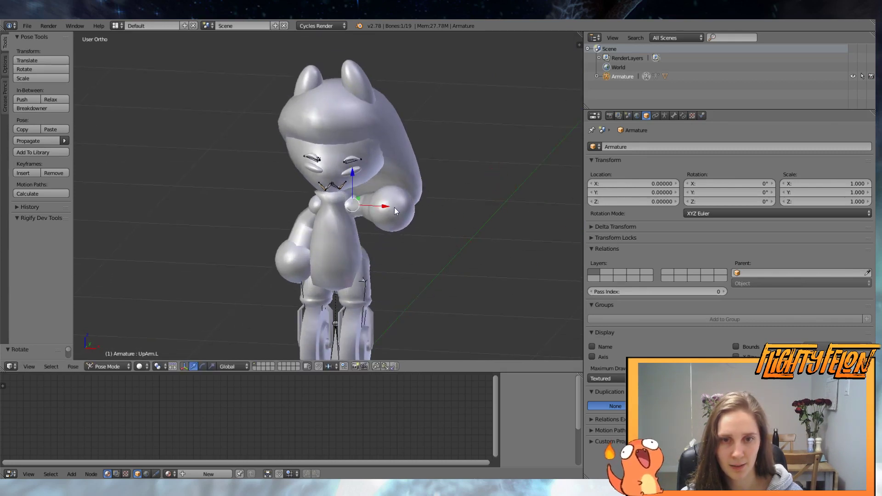
- Move the Hand.L bone up beside the face so the left arm bends at the elbow
right_click(394, 208)
middle_click_drag(394, 208, 444, 196)
key("g")
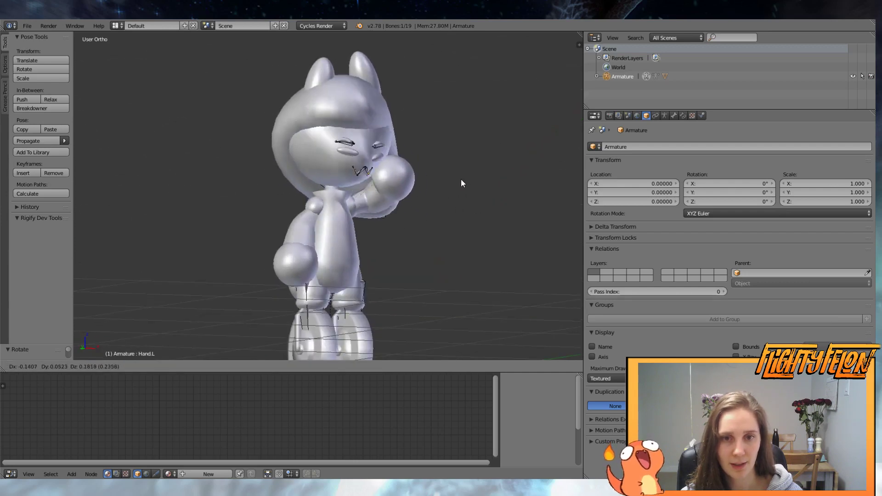
left_click(457, 186)
middle_click_drag(460, 183, 387, 184)
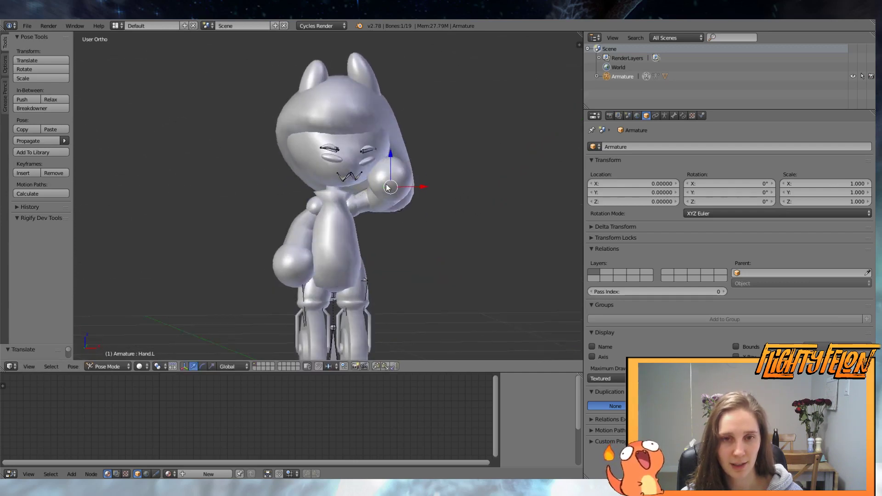
scroll(394, 123, "up", 4)
key("g")
left_click(431, 113)
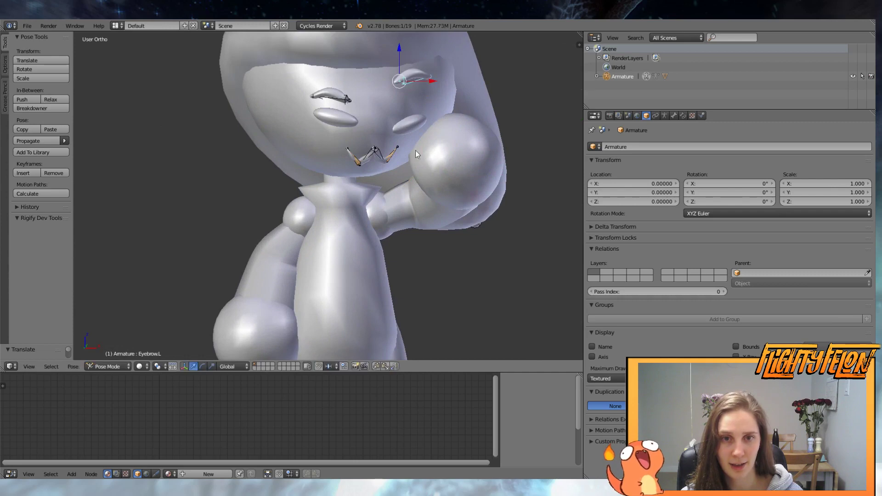
- Move and rotate the Hair2 bone to swing the long hair behind the raised left hand
middle_click_drag(415, 150, 410, 184)
scroll(456, 200, "down", 3)
key("ctrl+Tab")
right_click(419, 202)
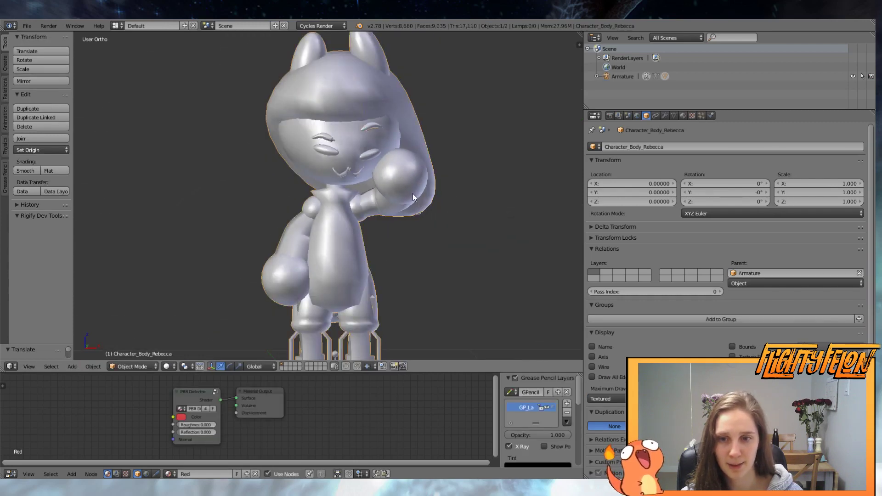
right_click(413, 194)
key("g")
left_click(485, 233)
key("r")
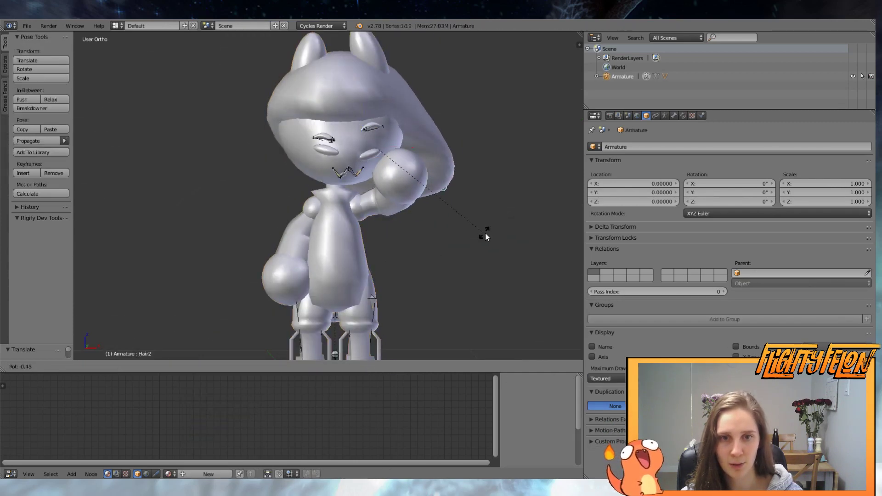
left_click(435, 244)
- Select the armature's right upper arm bone and rotate it to swing the right arm backward
scroll(378, 261, "down", 2)
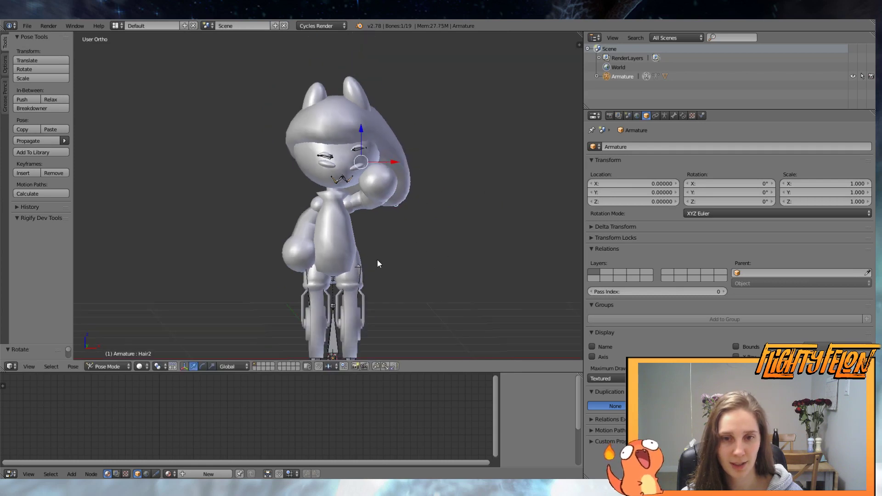
middle_click_drag(301, 235, 367, 247)
scroll(365, 246, "up", 3)
right_click(311, 235)
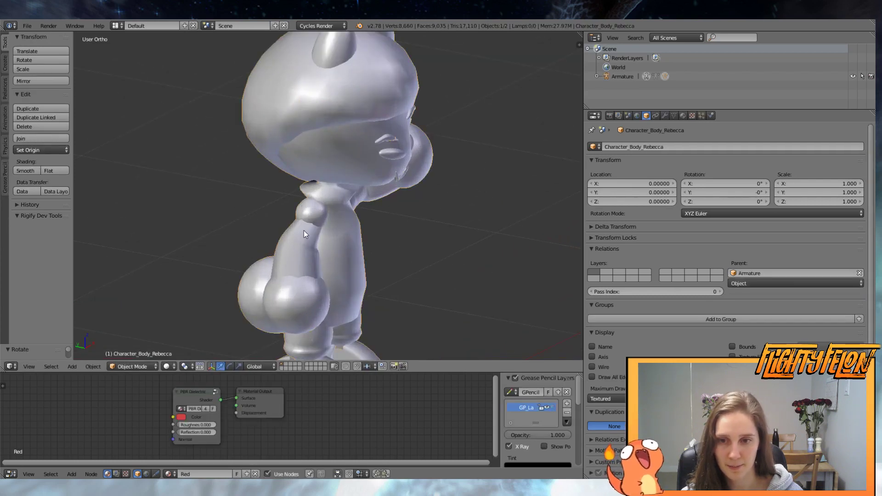
right_click(304, 231)
key("r")
left_click(312, 261)
- Move the Hand.R bone in toward the hip so the right arm bends at the elbow
right_click(233, 265)
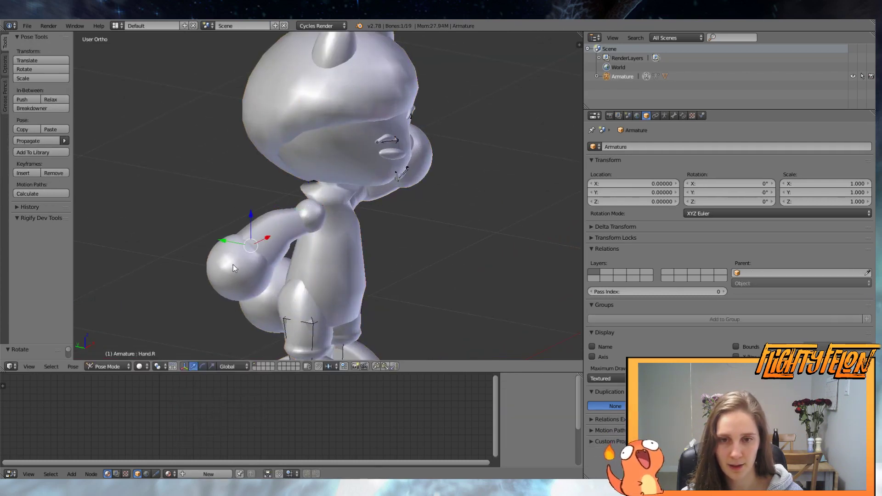
middle_click_drag(233, 264, 280, 282)
key("g")
left_click(351, 314)
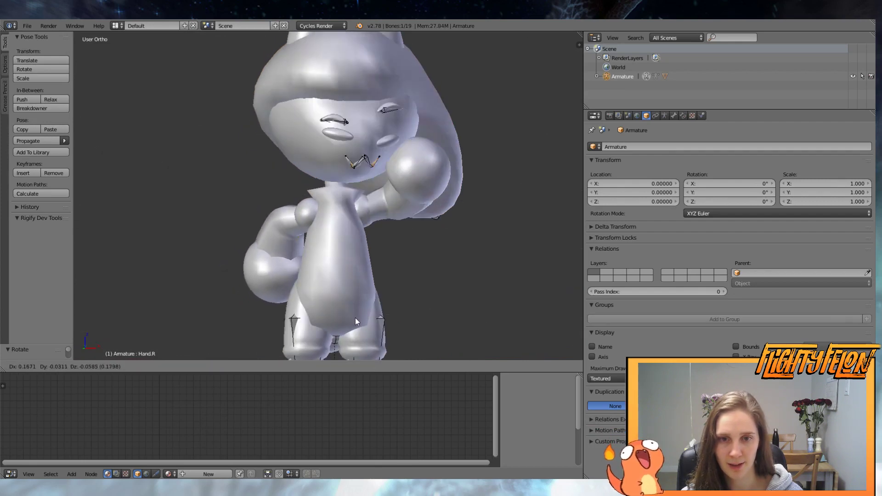
middle_click_drag(355, 318, 401, 327)
key("g")
left_click(452, 324)
- Rotate the Leg.L bone slightly and shift the Body bone sideways along the X axis
scroll(398, 324, "down", 2)
key("r")
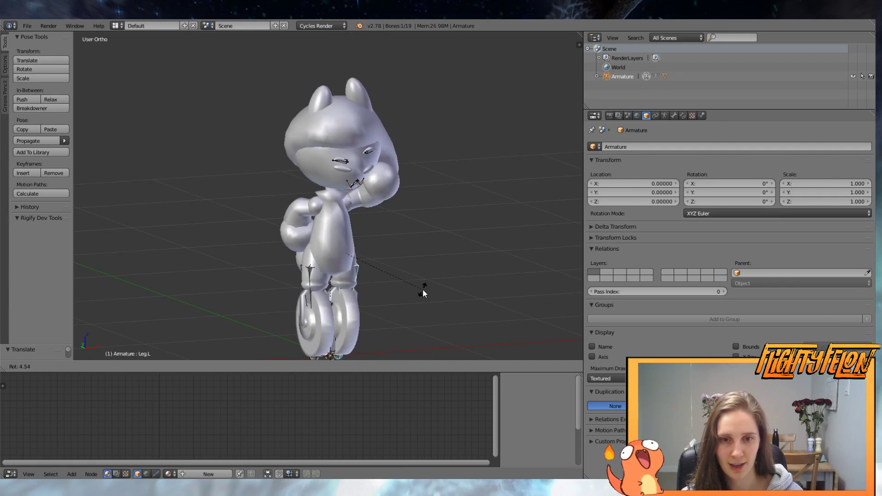
left_click(423, 290)
right_click(314, 283)
right_click(335, 228)
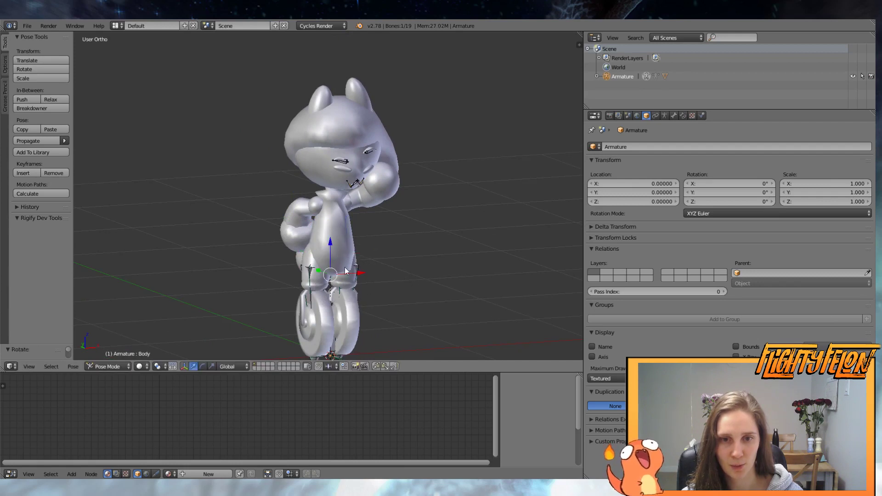
left_click_drag(357, 271, 365, 271)
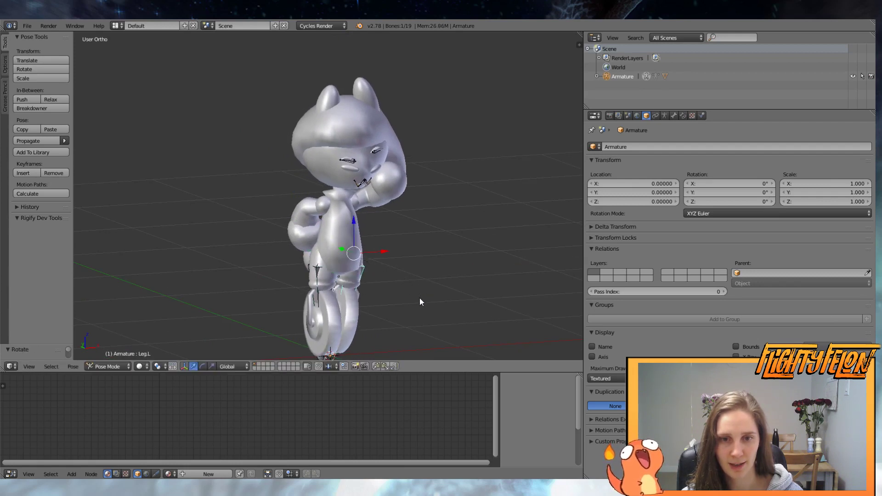
- Rotate the Leg.R bone to kick the right leg outward, off the ground
right_click(316, 281)
key("r")
left_click(379, 330)
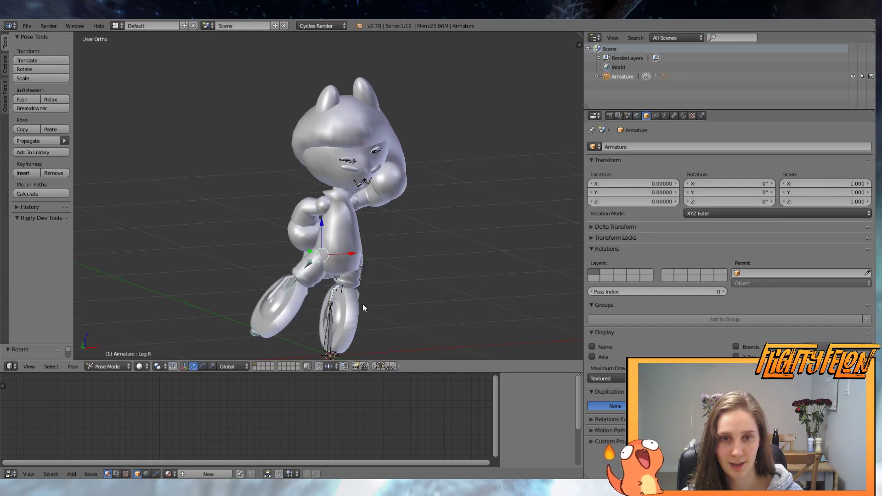
- Move the MouthOut.L bone to raise the left corner of the mouth into a lopsided smile
middle_click_drag(362, 305, 579, 298)
scroll(6, 257, "down", 1)
scroll(255, 241, "down", 1)
middle_click_drag(255, 242, 342, 252)
scroll(341, 253, "up", 2)
scroll(342, 252, "up", 3)
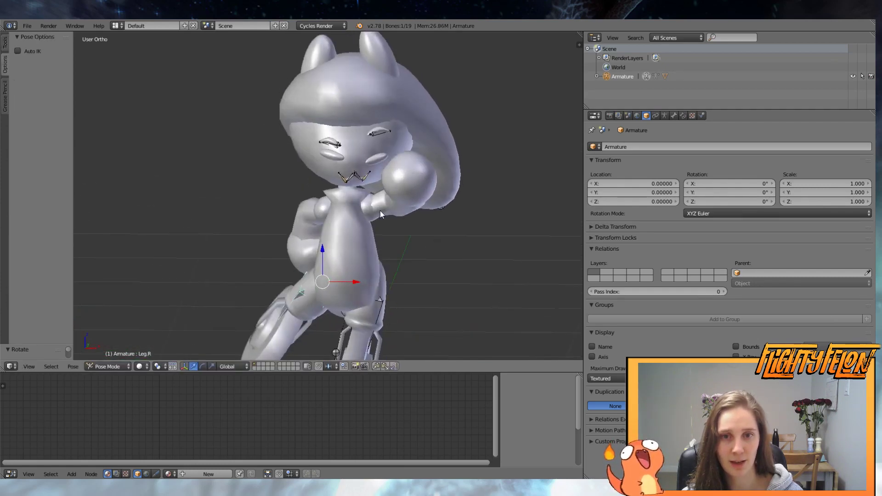
key("g")
left_click(384, 164)
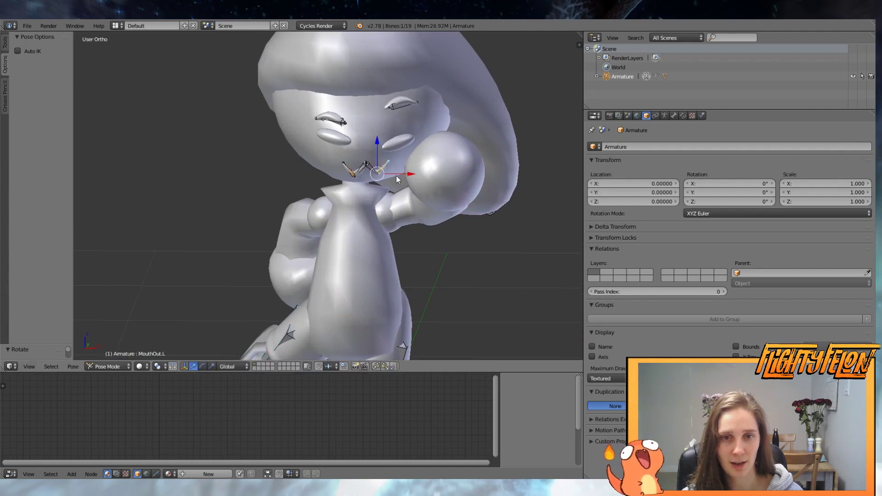
key("g")
middle_click_drag(396, 176, 452, 212)
left_click(341, 161)
- Deselect all bones and hide the armature to inspect the posed character without its bones
key("a")
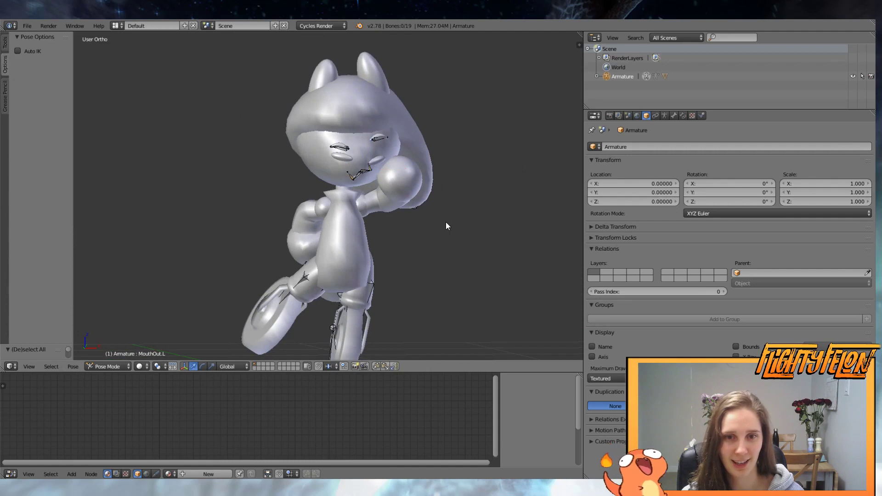
left_click(853, 76)
scroll(438, 228, "down", 2)
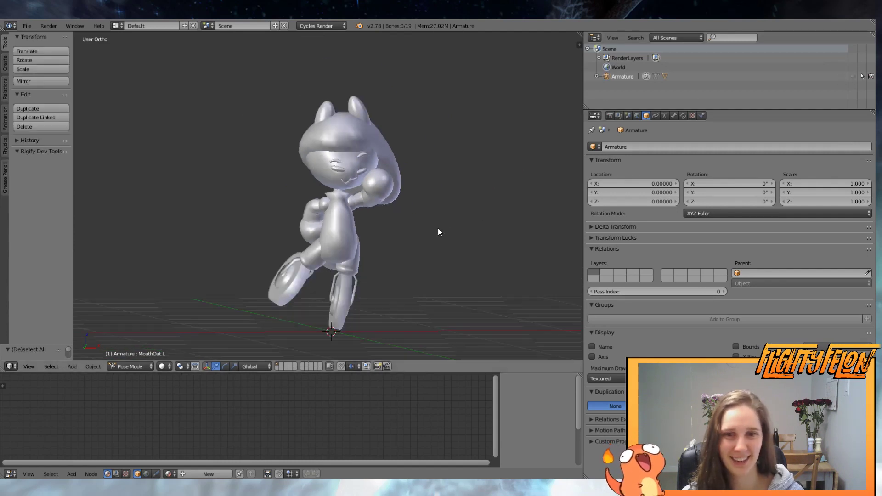
middle_click_drag(438, 228, 342, 192)
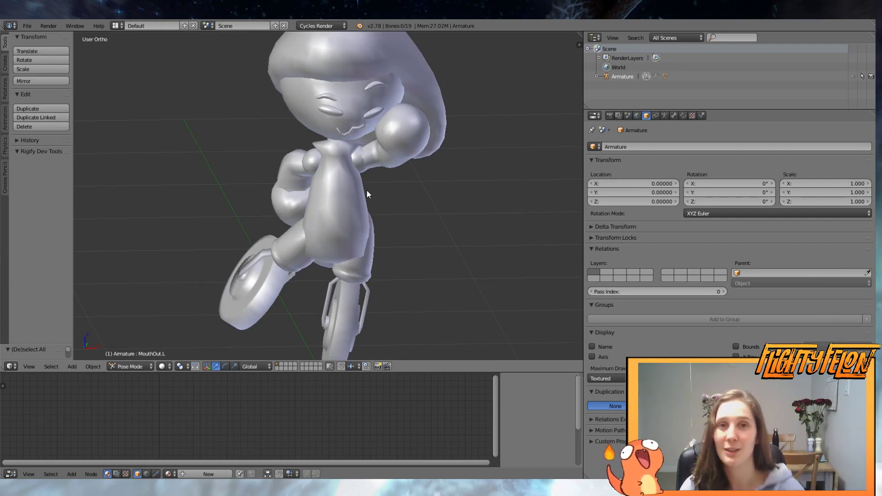
scroll(454, 181, "down", 4)
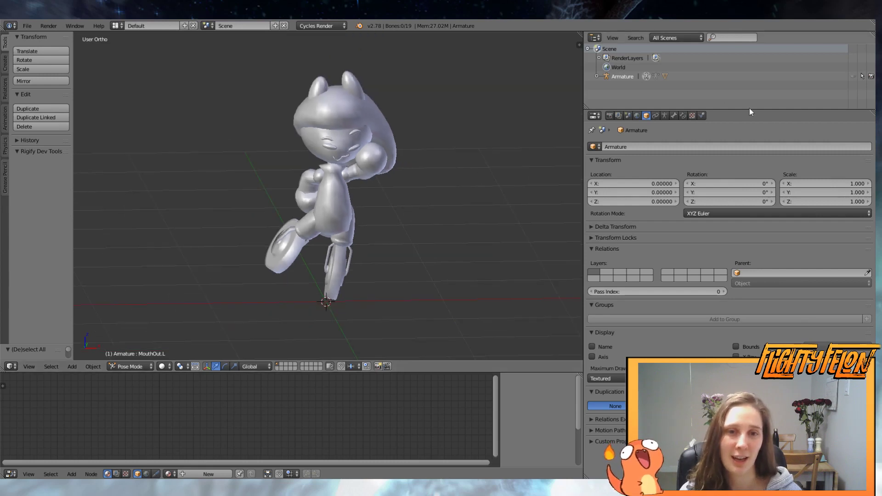
- Show the armature again and turn on its X-Ray display
left_click(853, 75)
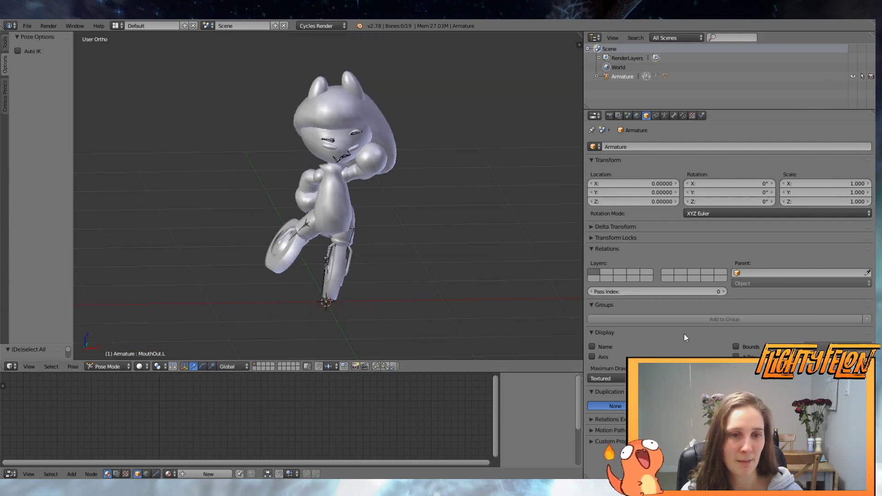
middle_click_drag(414, 251, 412, 232)
scroll(339, 239, "up", 2)
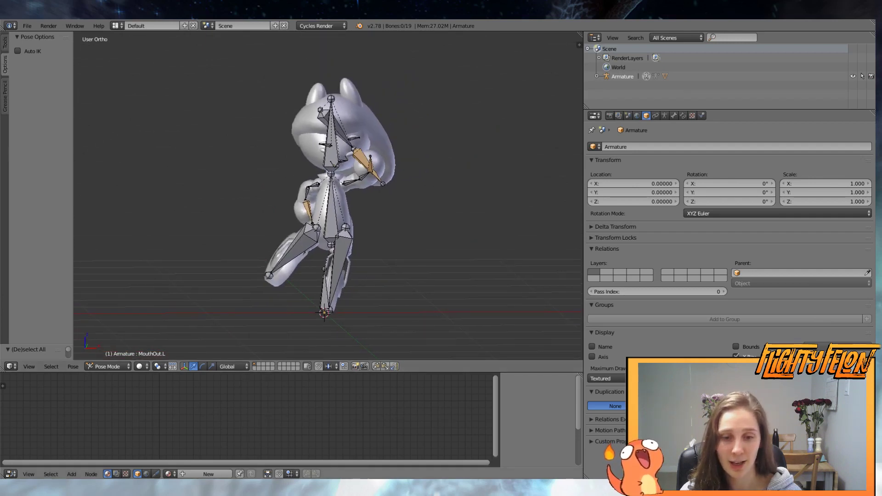